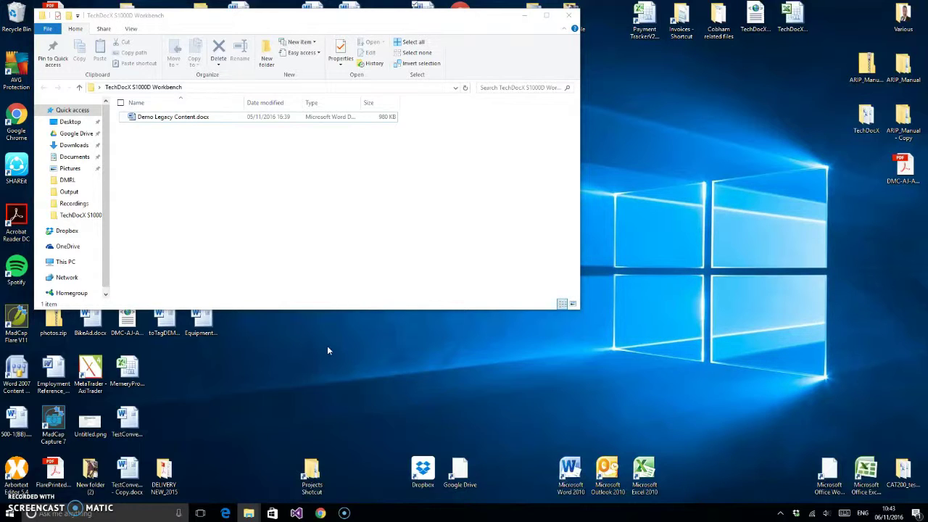
- Open Demo Legacy Content.docx from the TechDocX S1000D Workbench folder
click(327, 343)
click(183, 119)
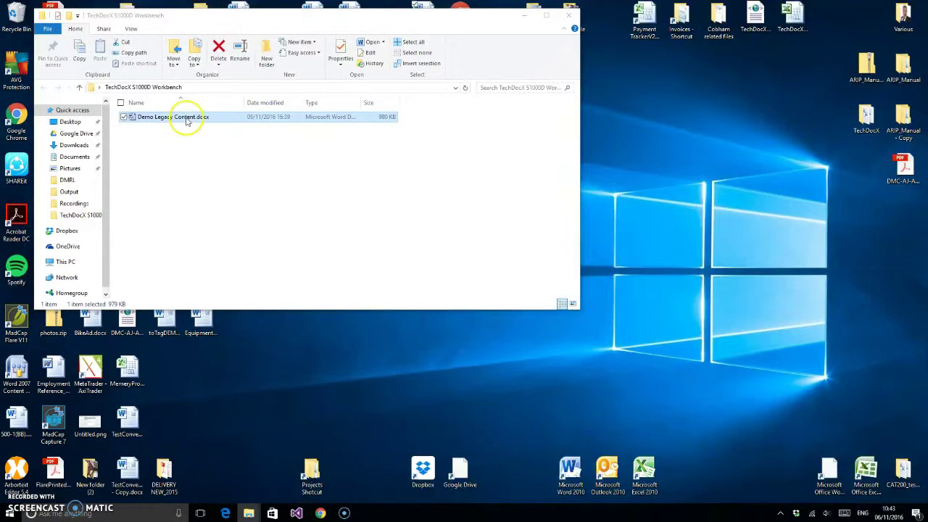
double_click(186, 119)
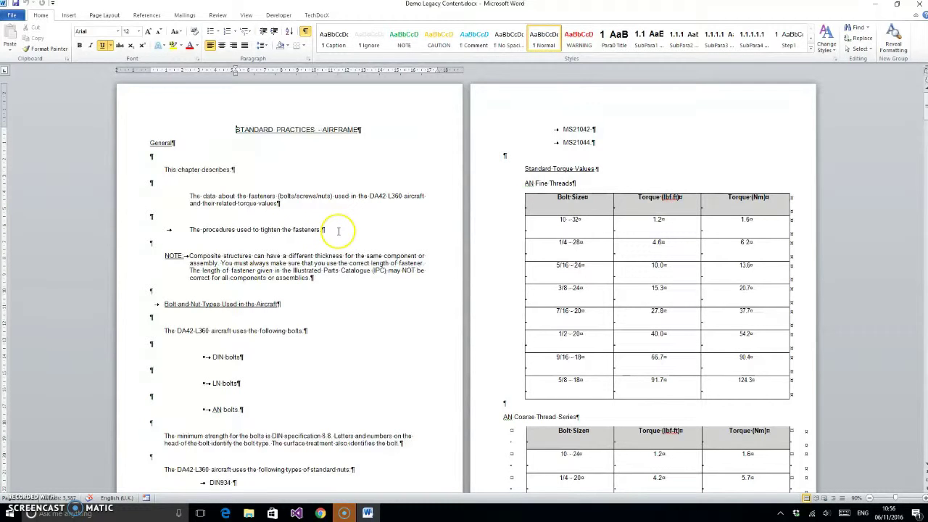
- Look through the legacy document's text, torque tables and figures, and return to its first page
scroll(338, 232, down, 3)
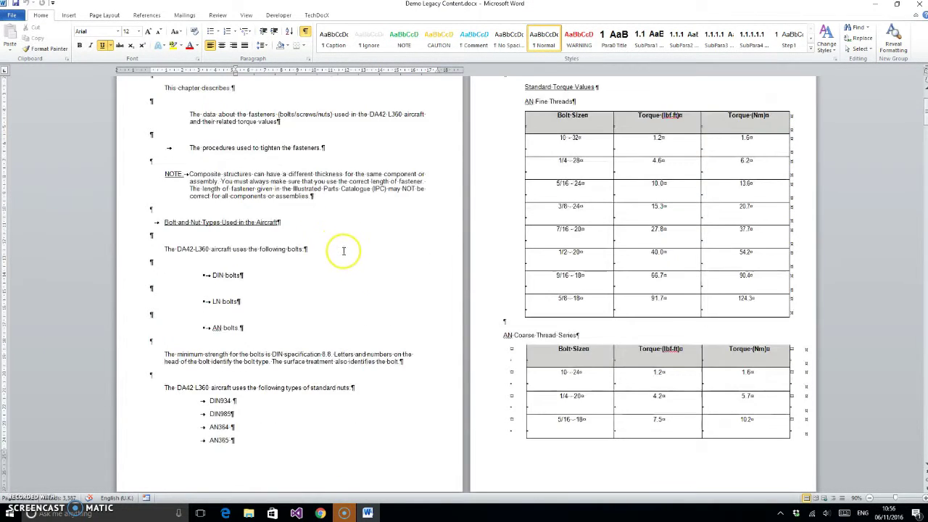
scroll(348, 256, down, 4)
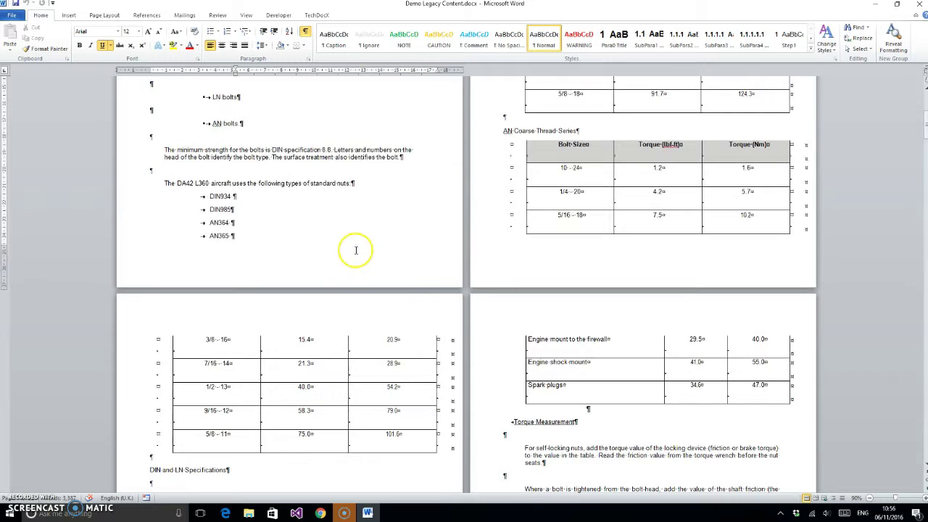
scroll(349, 258, down, 15)
scroll(352, 259, down, 10)
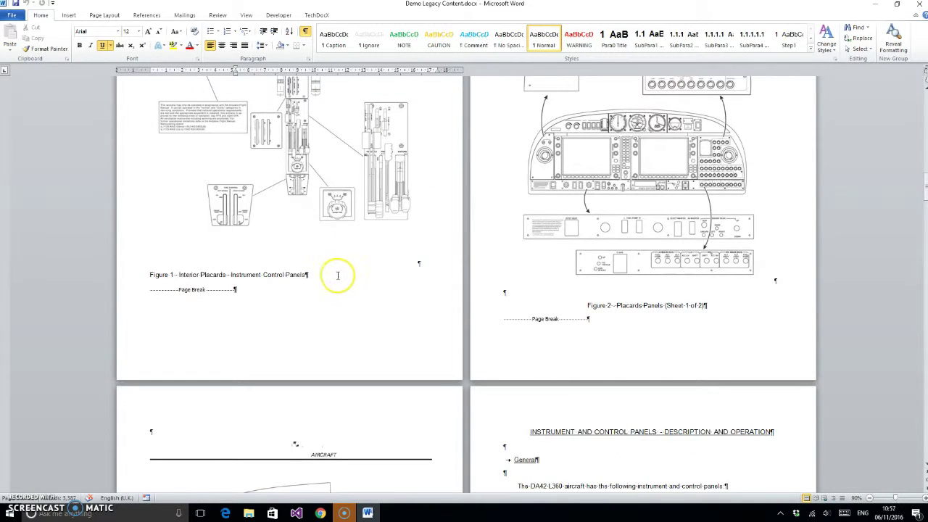
scroll(334, 275, down, 10)
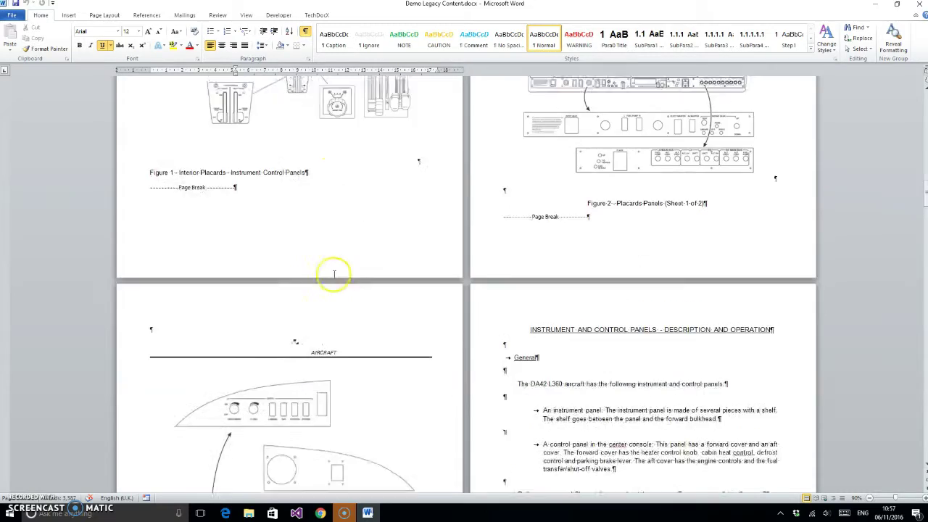
scroll(380, 271, up, 15)
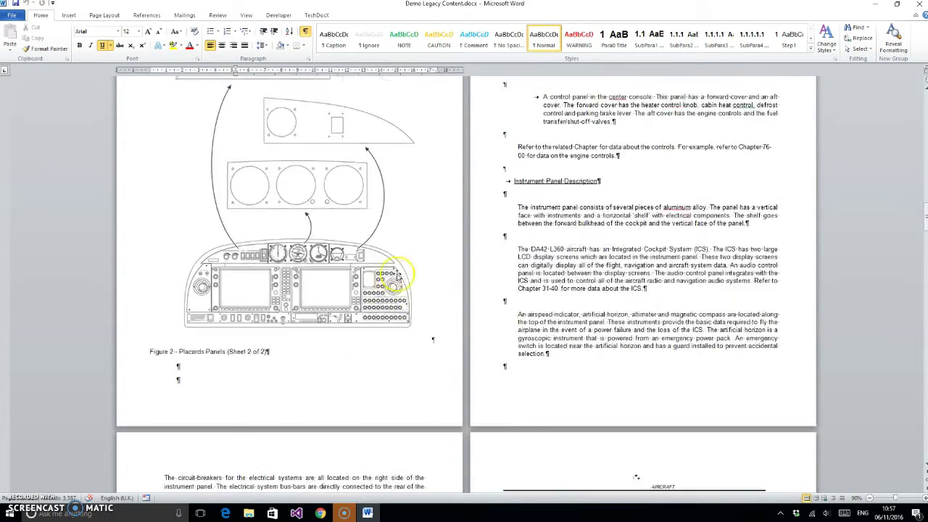
scroll(407, 276, up, 10)
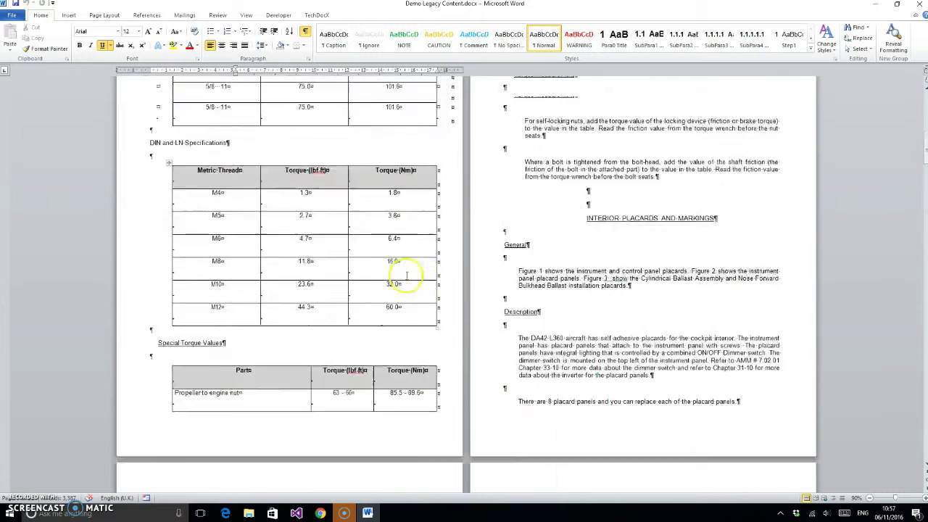
scroll(406, 276, up, 8)
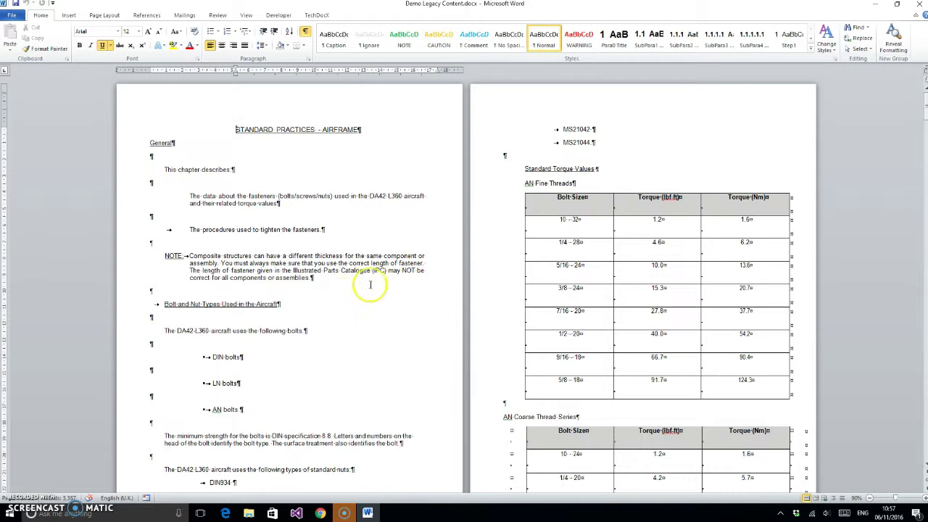
scroll(356, 319, down, 2)
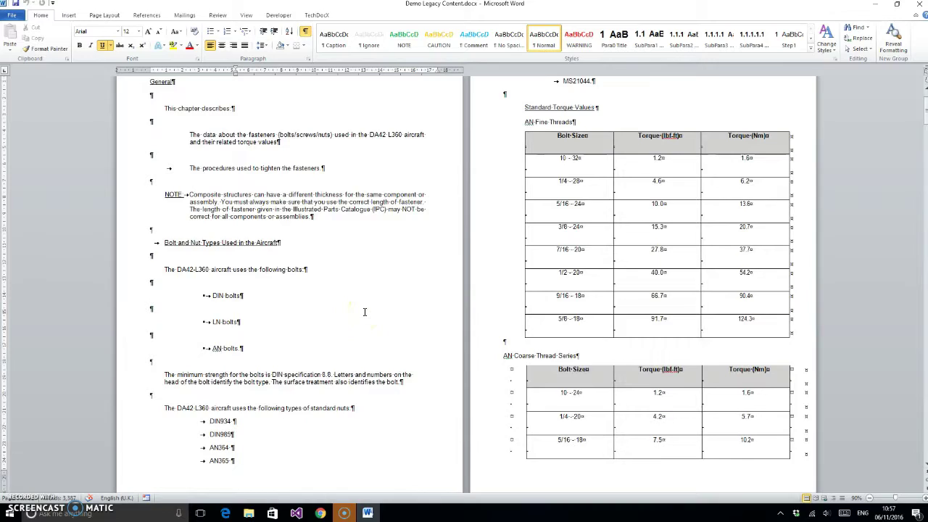
scroll(365, 312, down, 15)
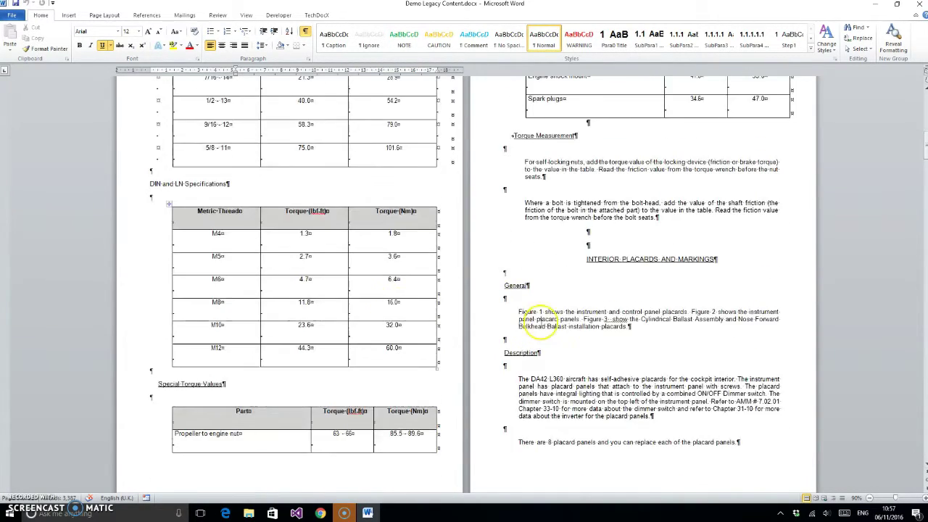
scroll(537, 319, down, 15)
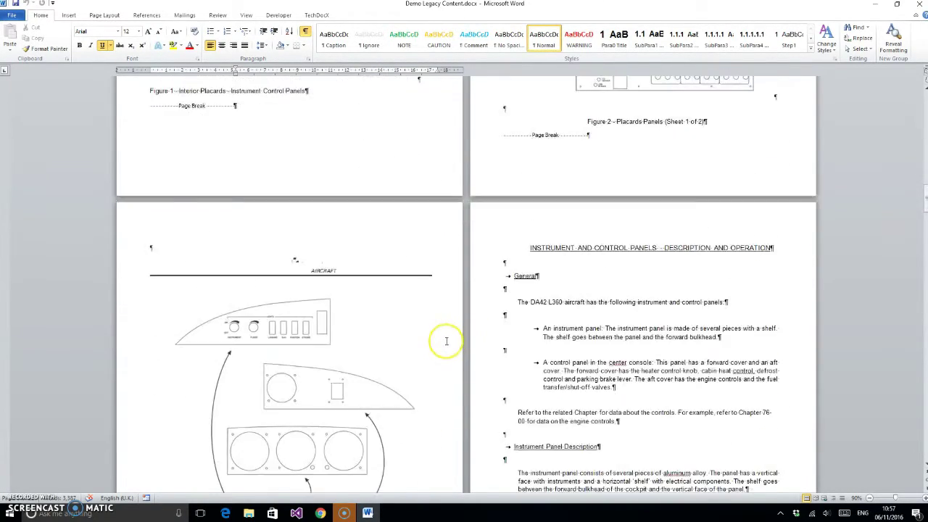
scroll(446, 340, down, 3)
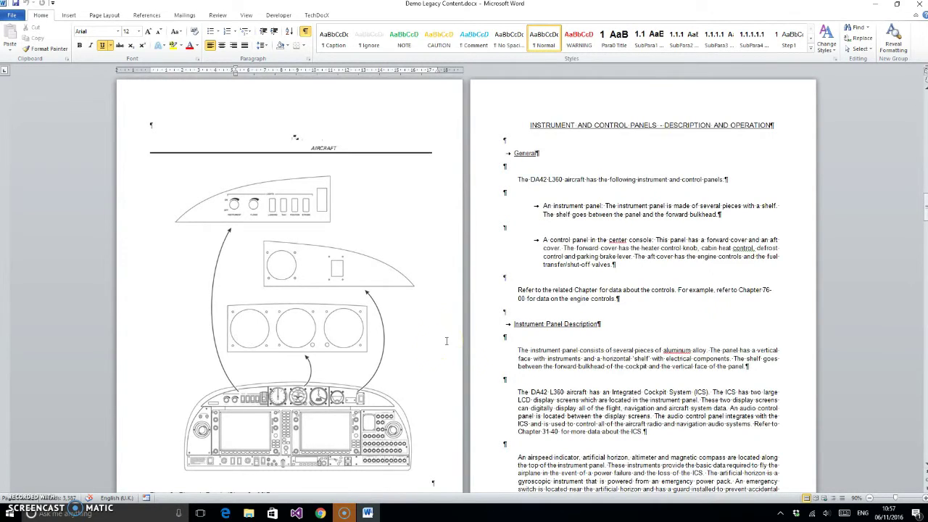
scroll(446, 340, down, 16)
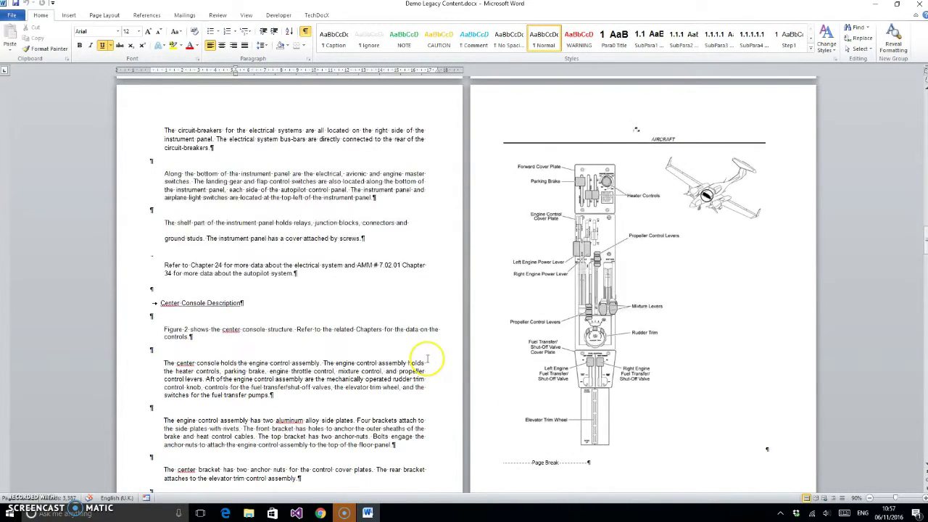
click(924, 246)
drag(924, 246, 915, 90)
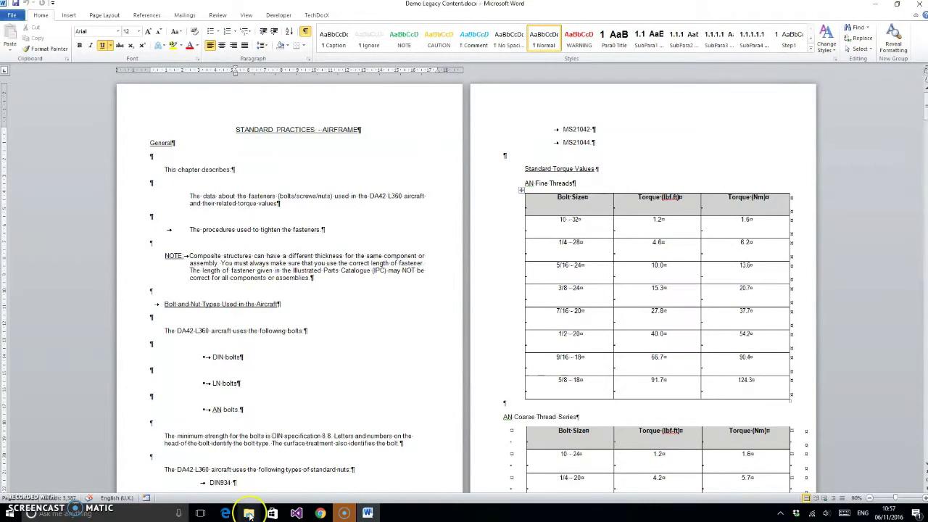
- Switch to File Explorer, put the workbench folder window away, and view the Output folder under Documents, TechDocX
mouse_move(249, 513)
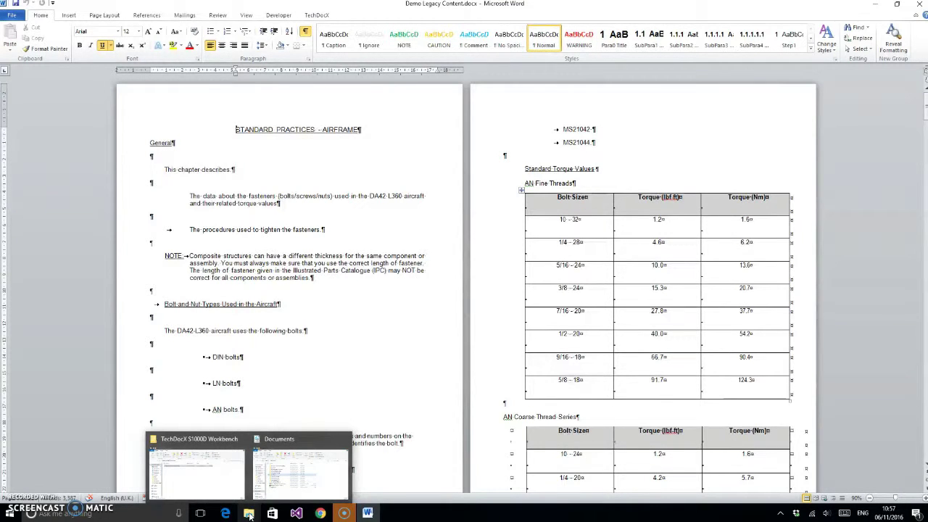
click(213, 479)
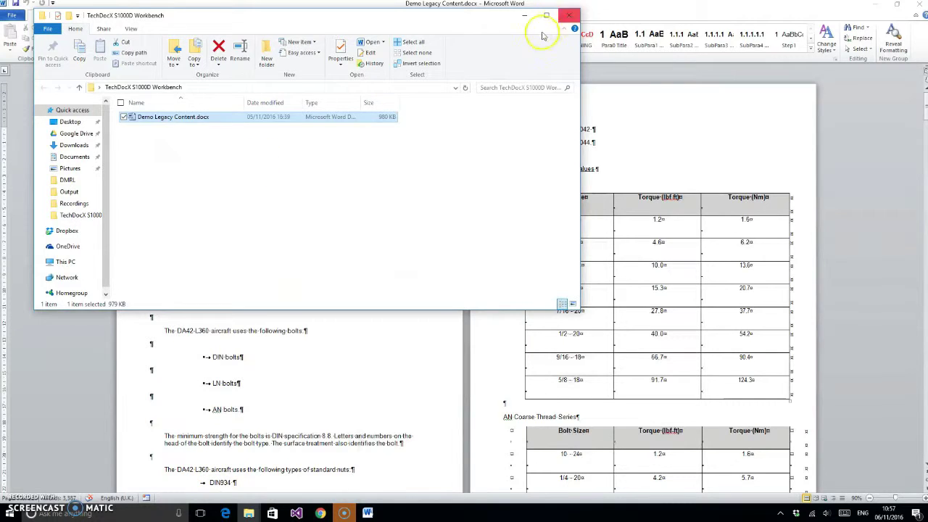
click(524, 15)
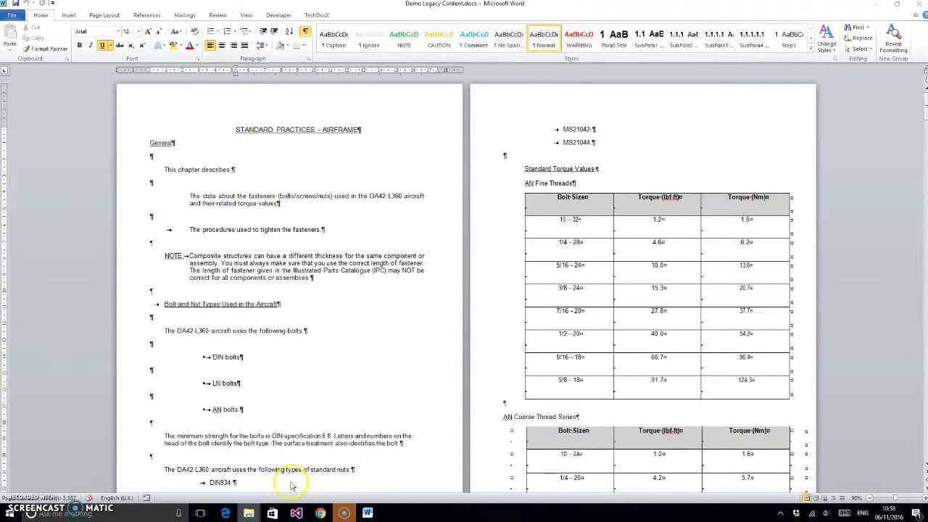
click(249, 512)
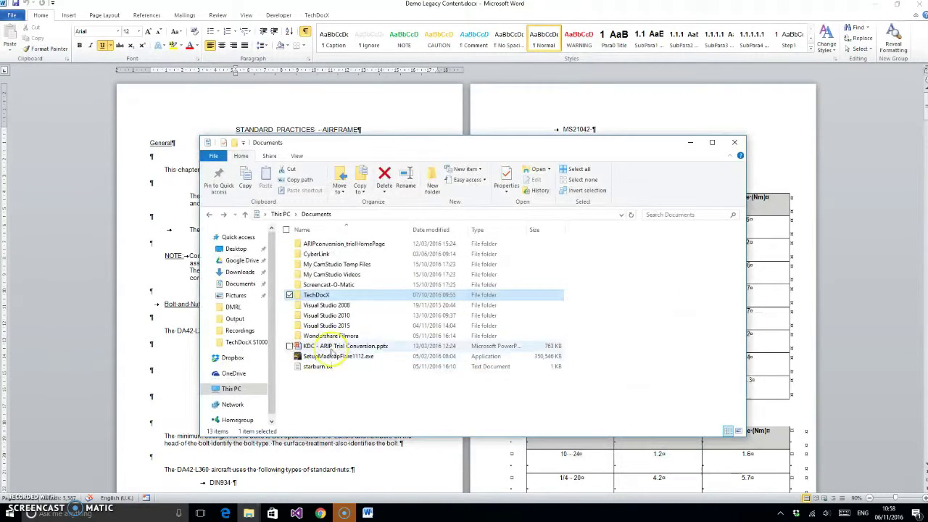
double_click(314, 297)
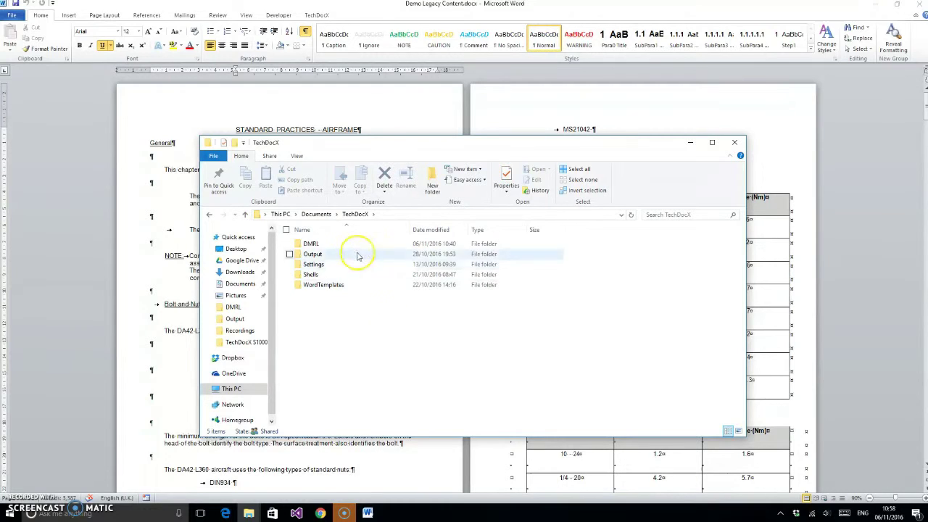
double_click(312, 254)
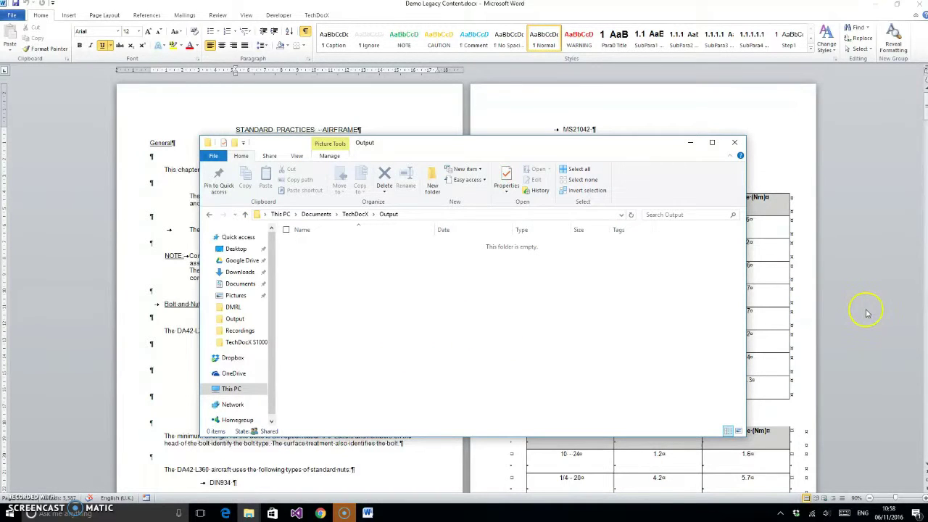
- Open TechDocX_DML.xls from the TechDocX DMRL folder in a maximized Excel window
click(209, 218)
double_click(322, 241)
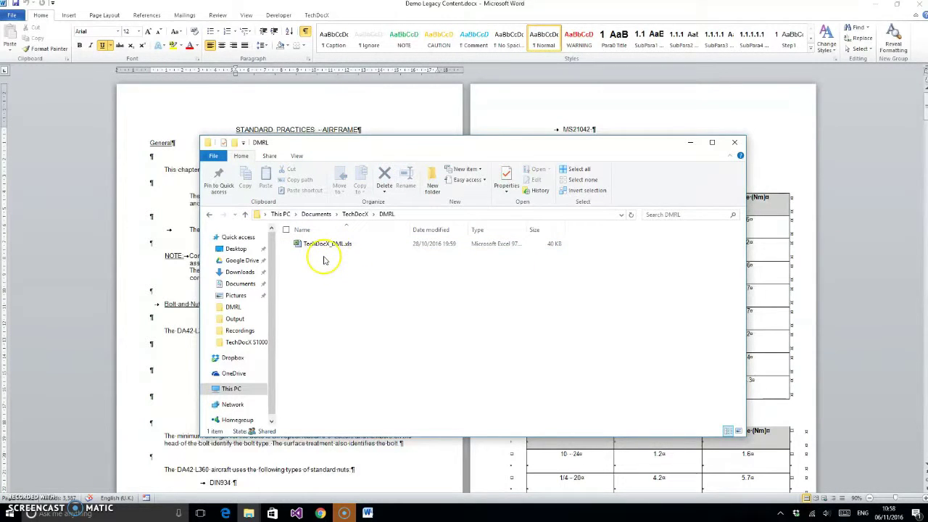
double_click(340, 245)
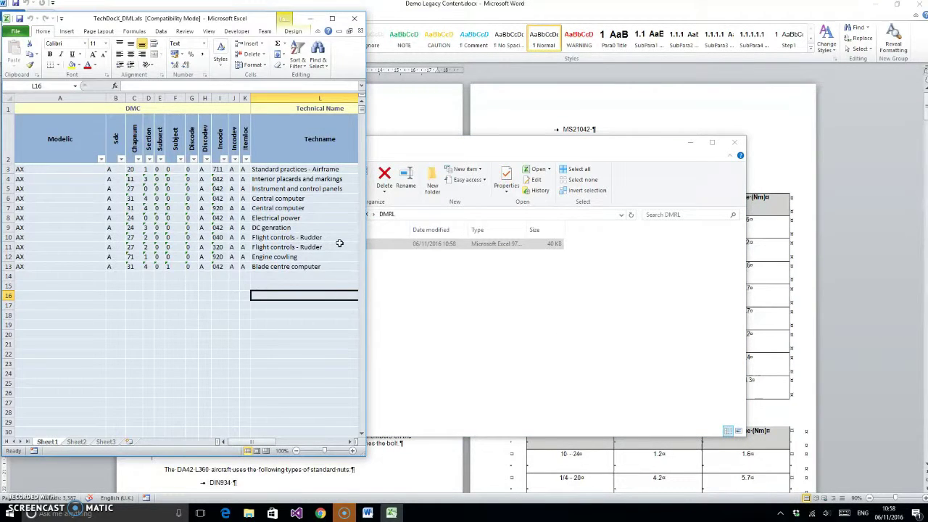
click(332, 20)
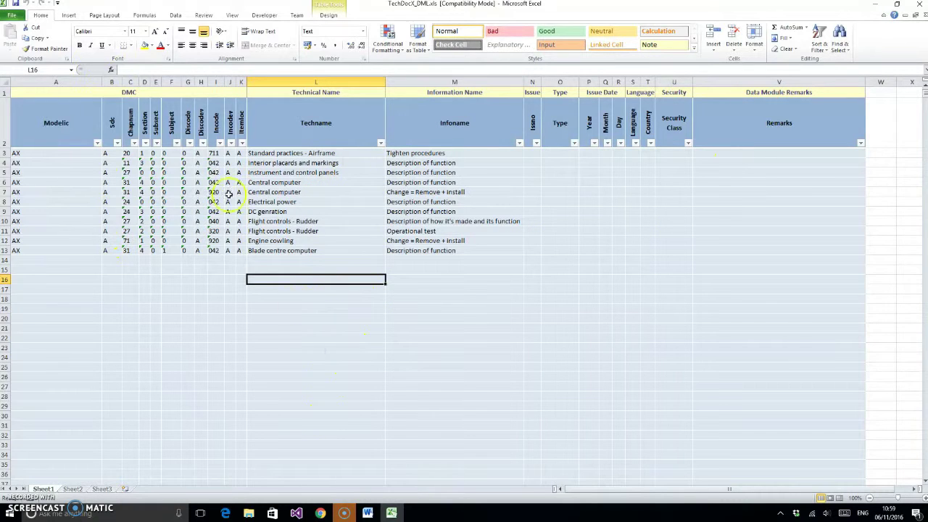
- Save a copy of the workbook in the DMRL folder as XML Data, named TechDocX_DML.xml
click(13, 16)
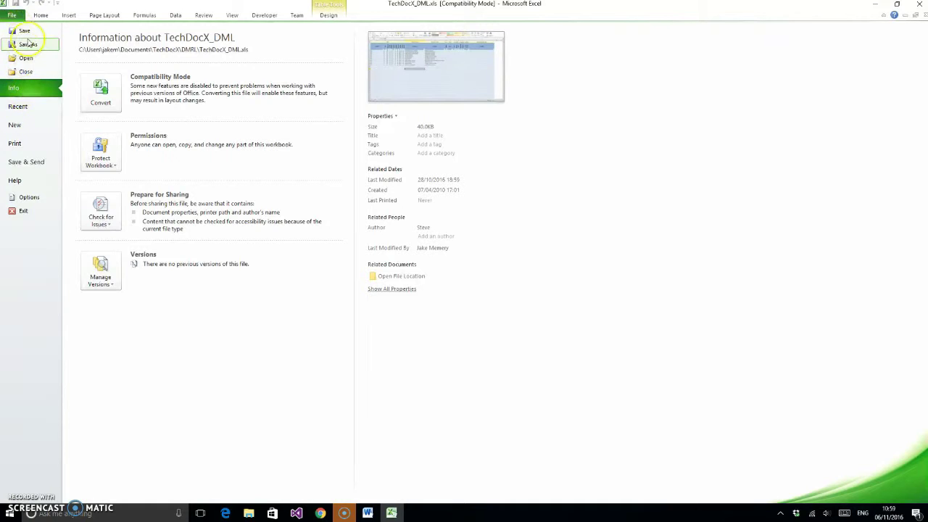
key(Escape)
key(F12)
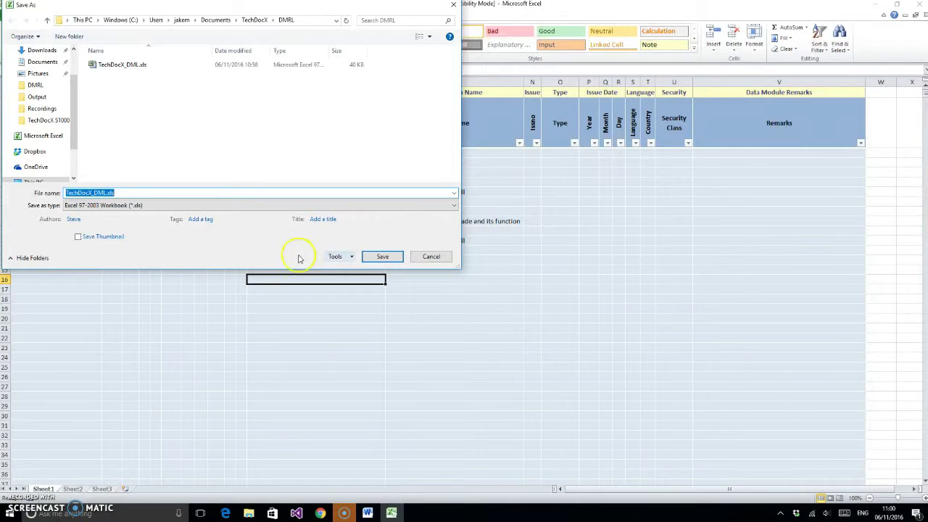
click(151, 206)
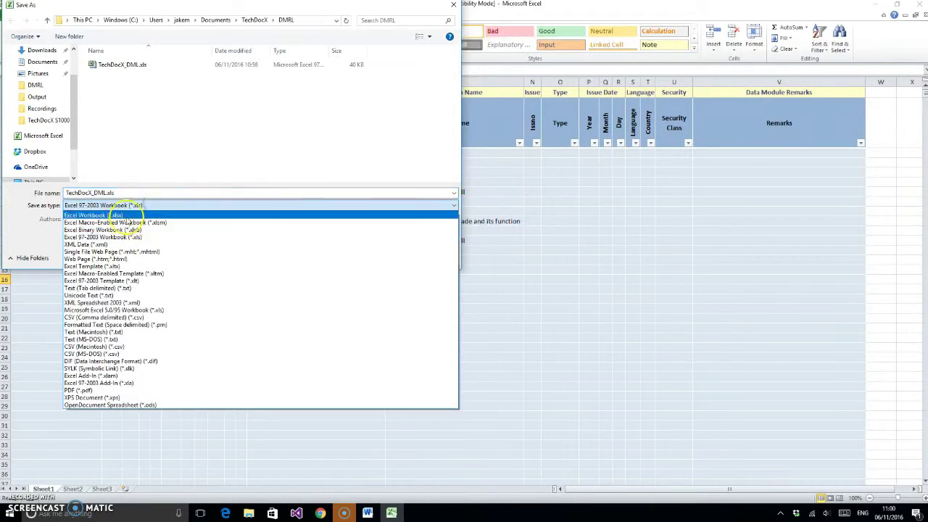
click(105, 239)
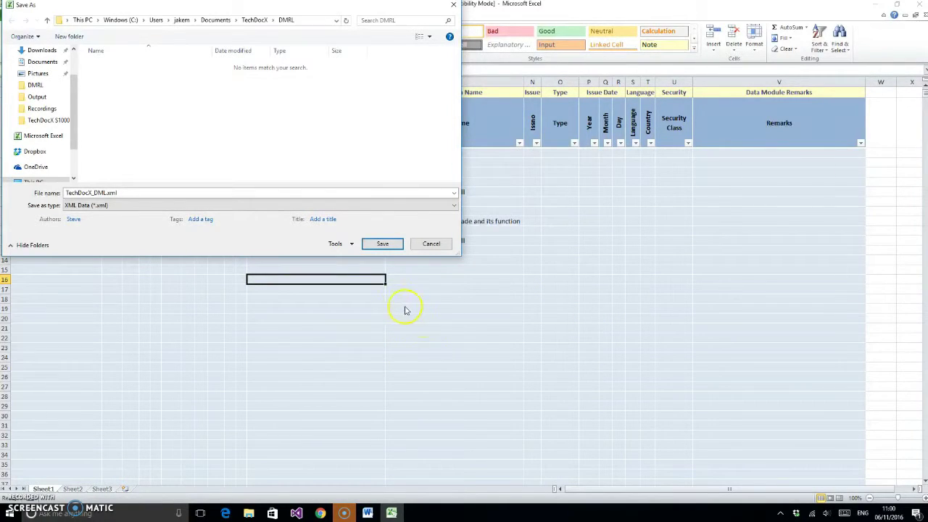
click(388, 244)
click(443, 273)
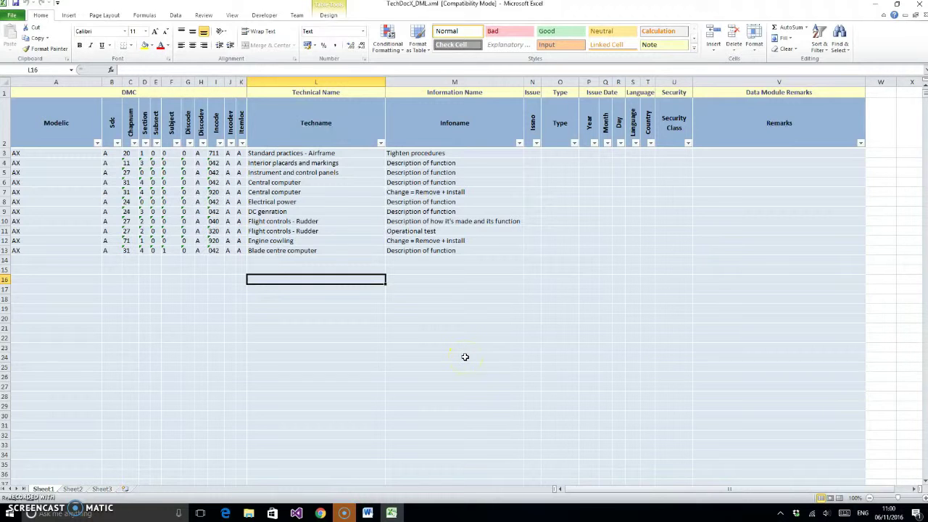
- Close the workbook without saving further changes and minimize the DMRL folder window to return to the Word document
click(917, 5)
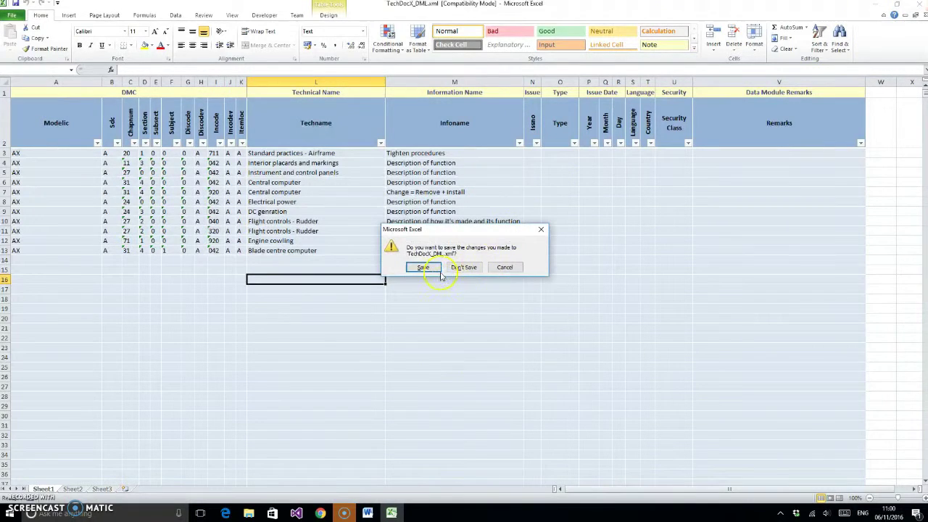
click(458, 267)
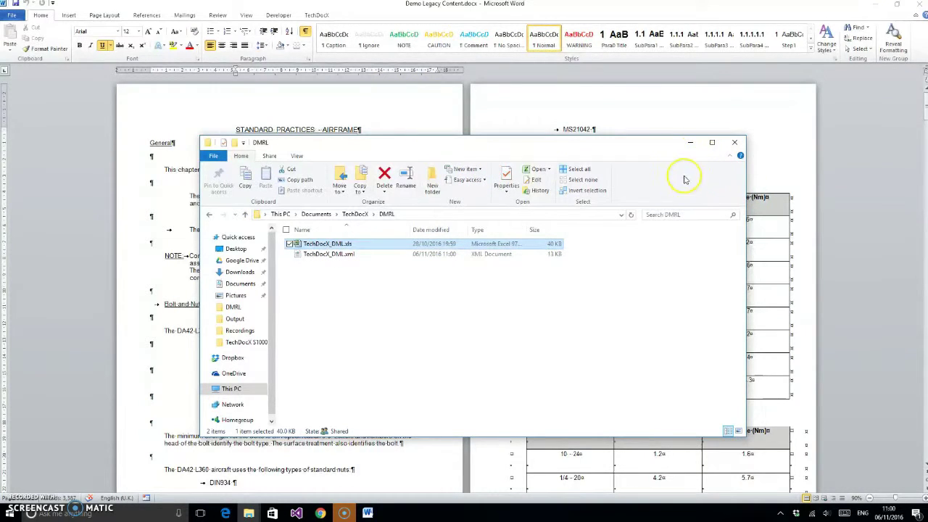
click(691, 142)
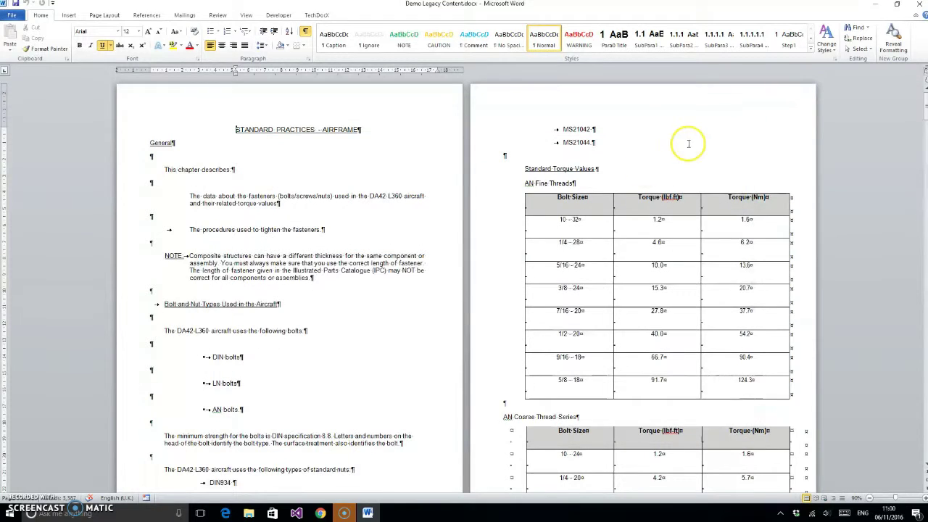
- Start the TechDocX Word to S1000D conversion for the document and bring the text formatting styles back into view
click(316, 15)
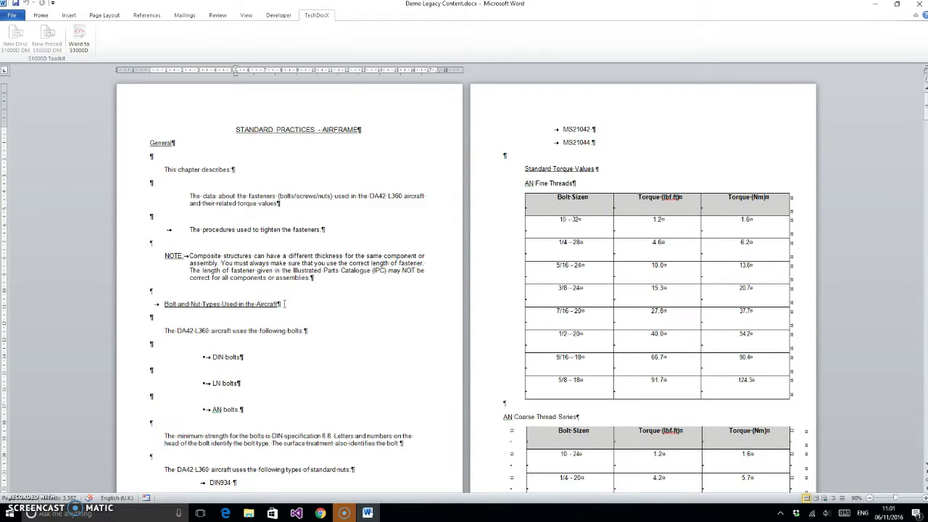
click(82, 35)
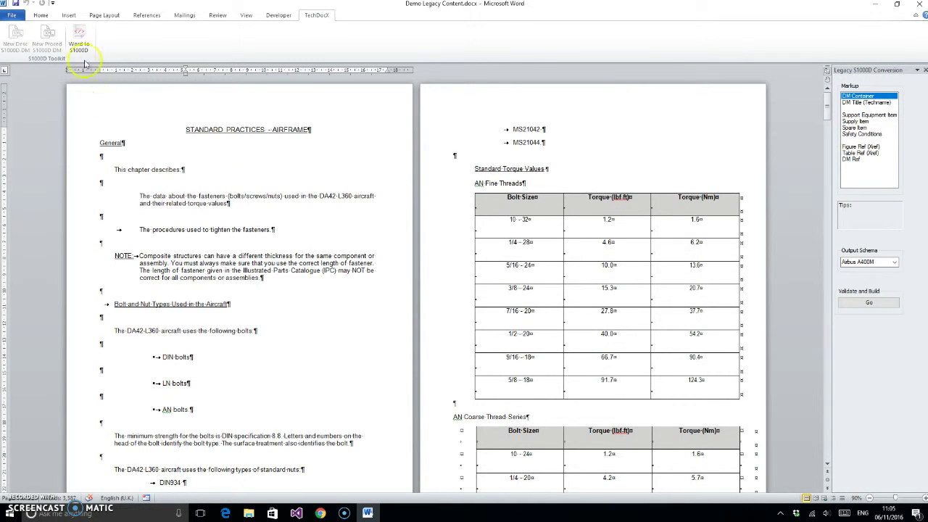
click(41, 15)
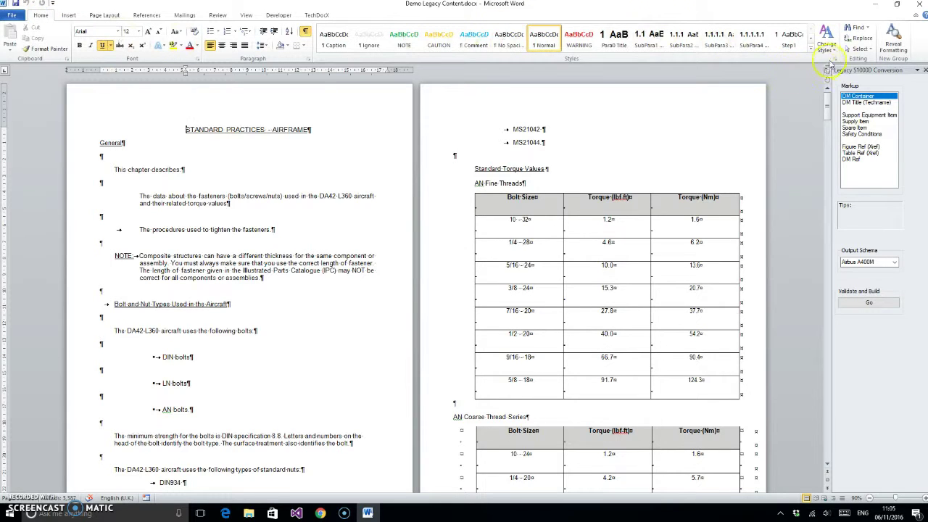
- Show the full list of styles beside the document and look through the available text, table, step and list styles
click(836, 60)
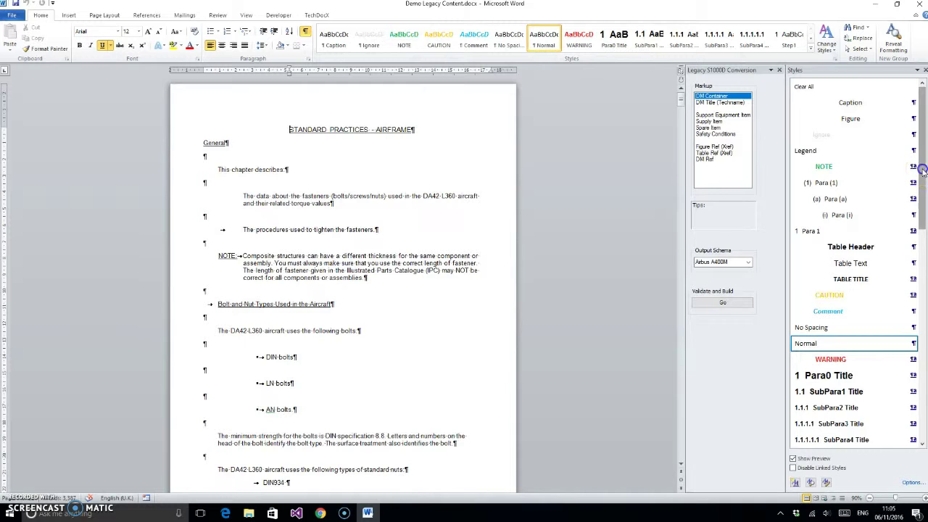
scroll(923, 174, down, 1)
scroll(923, 174, down, 4)
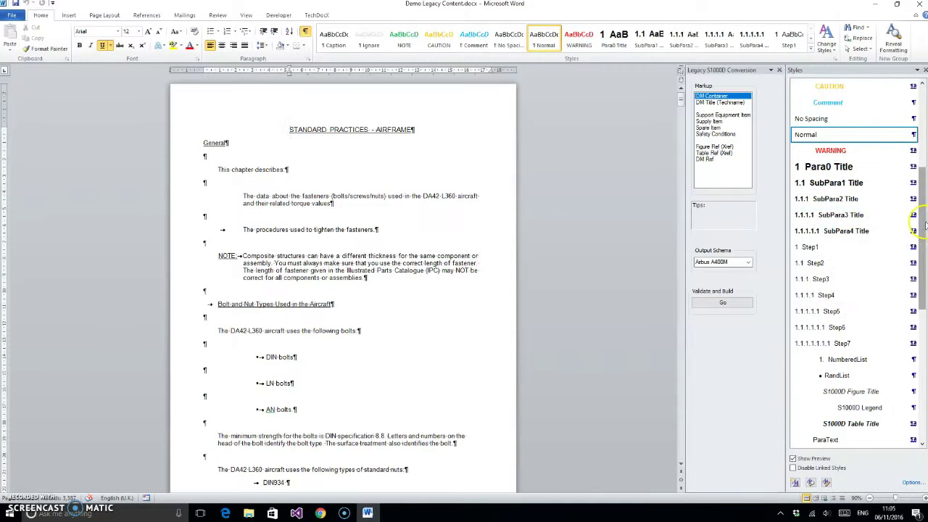
drag(922, 221, 921, 194)
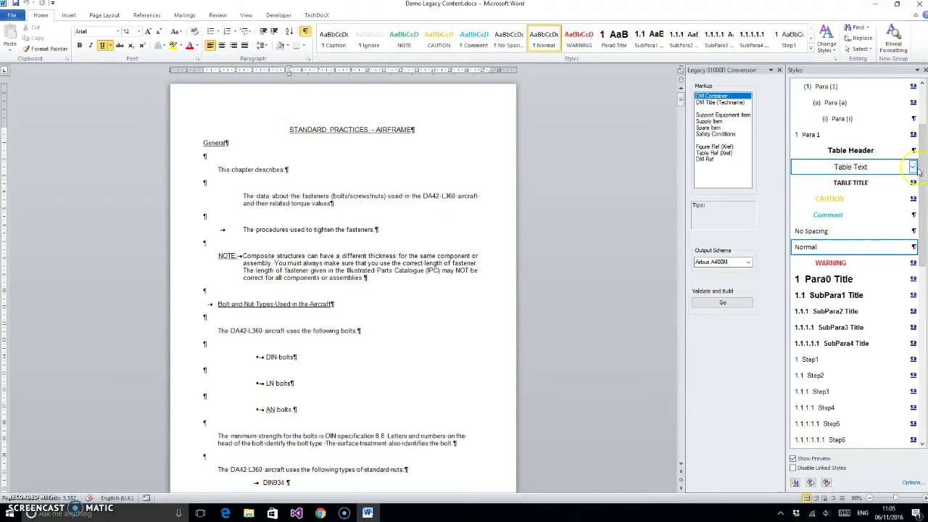
scroll(857, 145, up, 2)
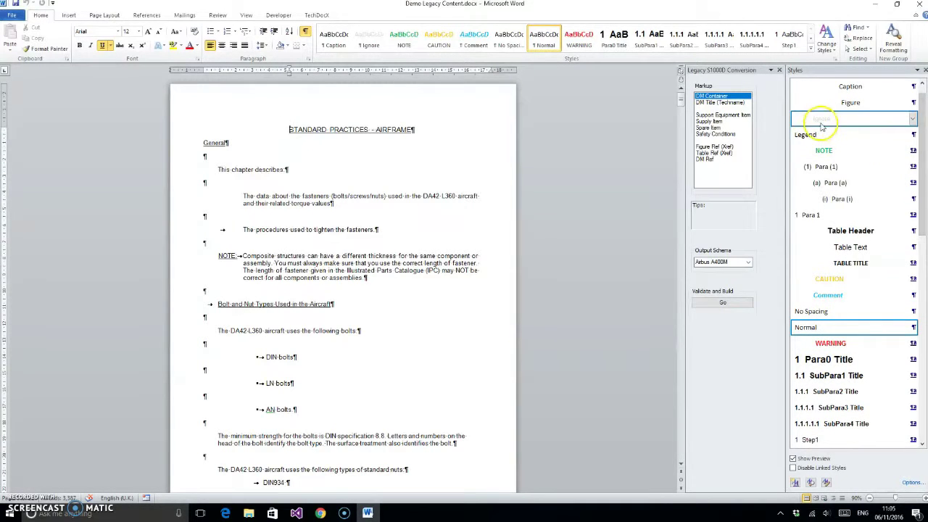
mouse_move(822, 121)
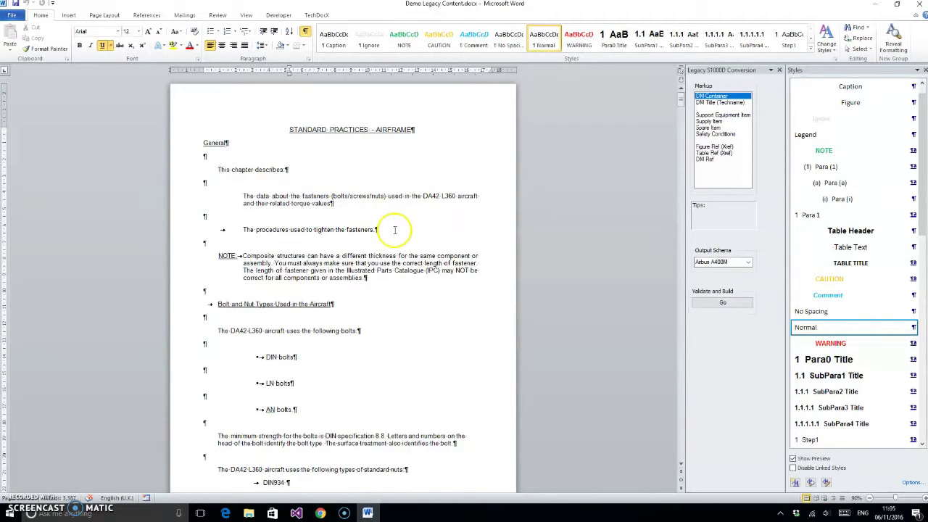
scroll(392, 221, down, 1)
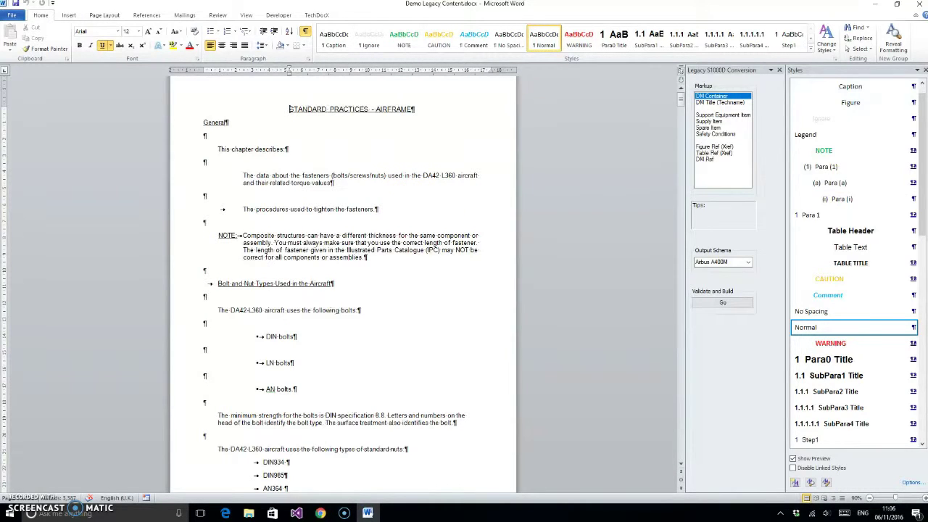
drag(925, 165, 923, 240)
scroll(300, 151, up, 1)
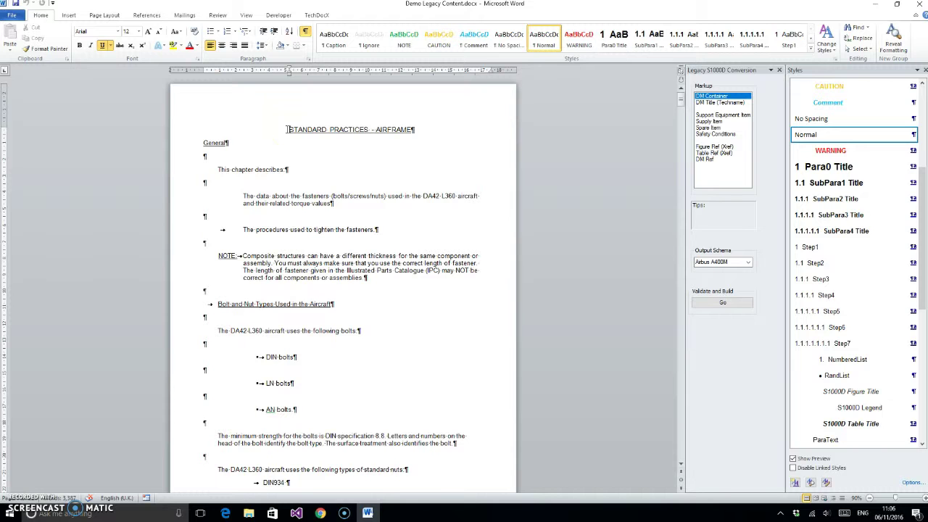
- Mark everything from the STANDARD PRACTICES - AIRFRAME title through the Torque Measurement section as a descriptive DM container for Standard practices - Airframe, Tighten procedures
drag(285, 129, 327, 375)
scroll(330, 362, down, 3)
scroll(326, 340, down, 15)
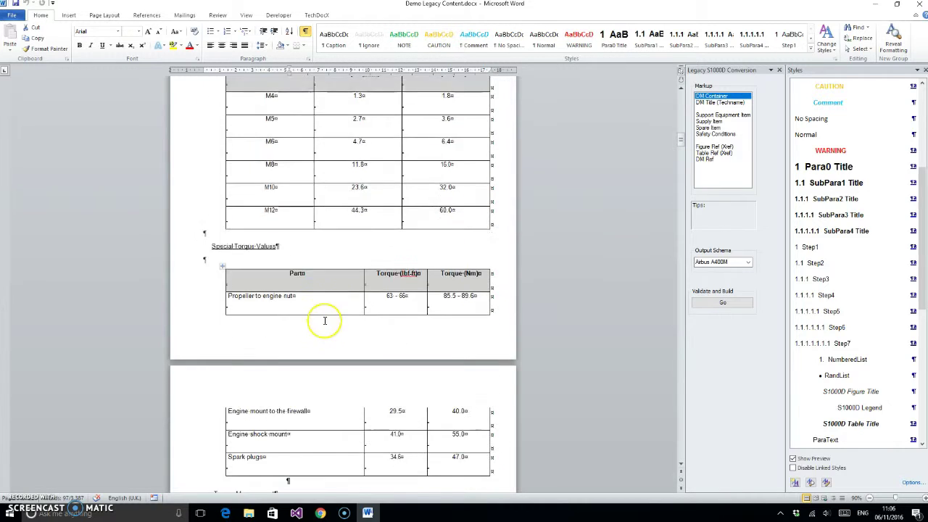
scroll(325, 321, down, 5)
shift+click(353, 327)
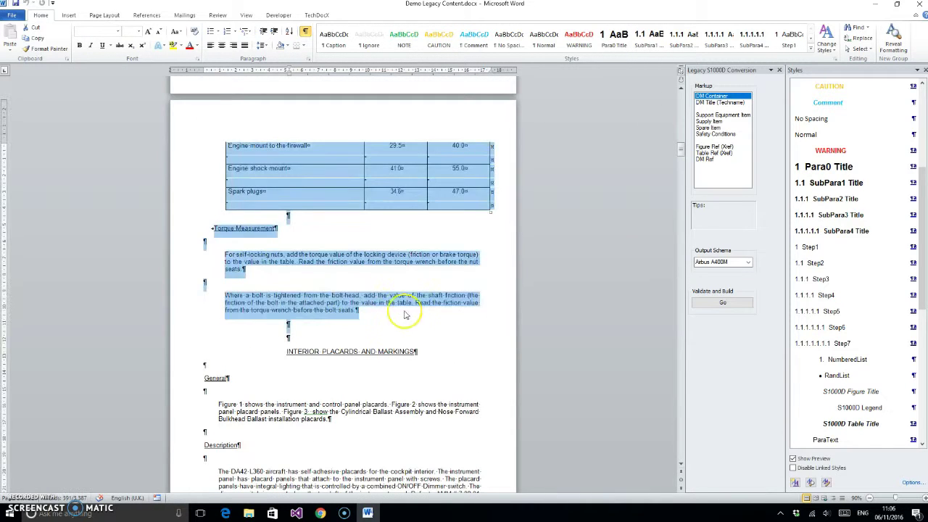
scroll(410, 310, up, 8)
scroll(410, 310, up, 10)
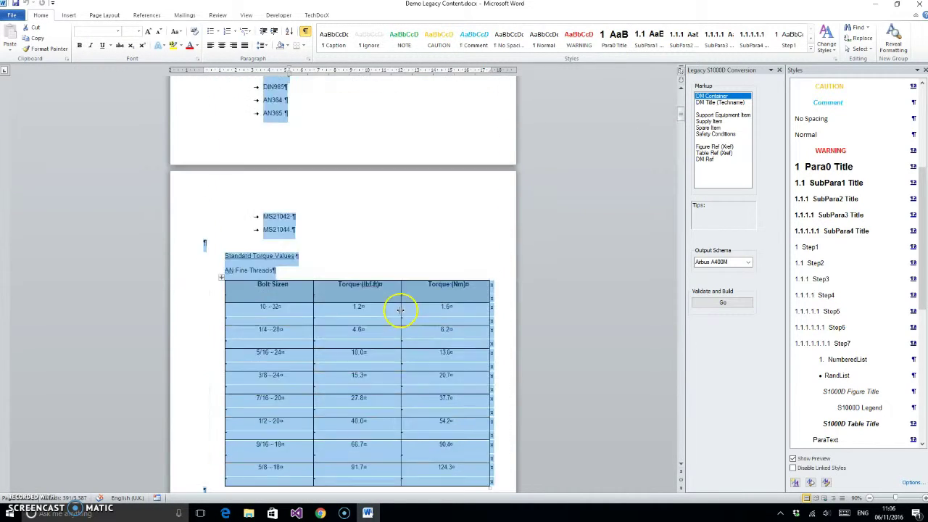
scroll(459, 245, up, 4)
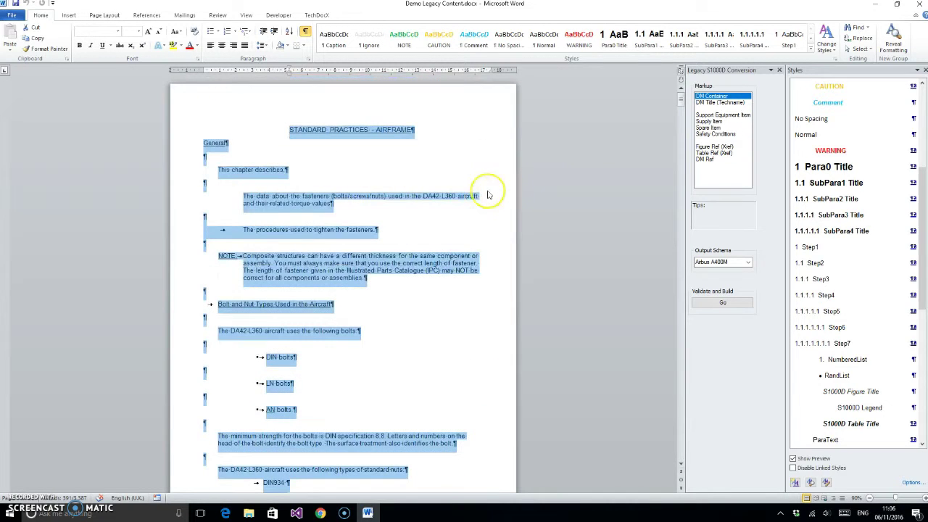
double_click(712, 99)
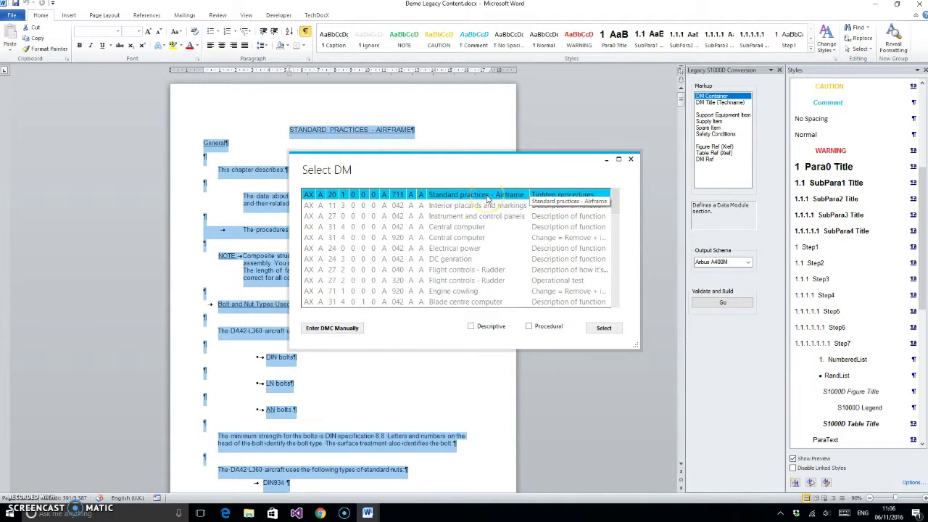
click(472, 326)
click(599, 328)
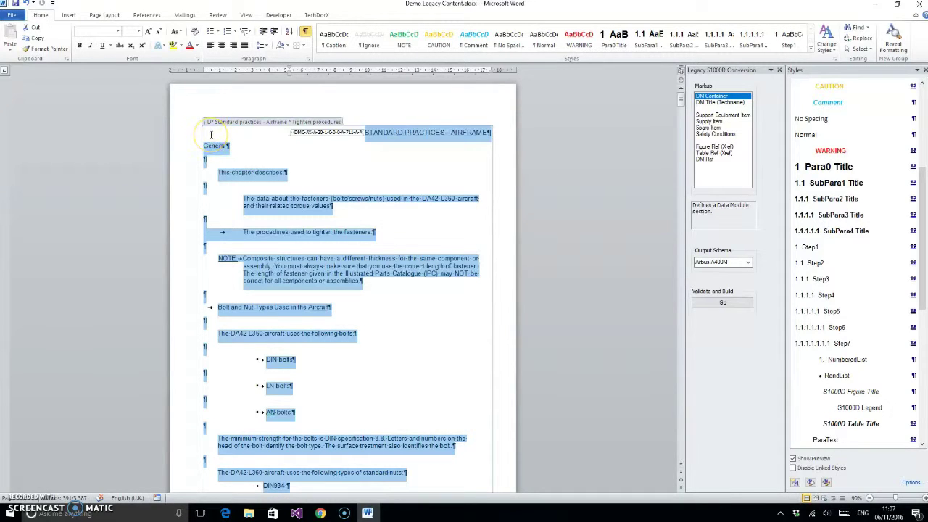
- Apply the Ignore style to the STANDARD PRACTICES - AIRFRAME title and the Para0 Title style to the General heading
click(328, 167)
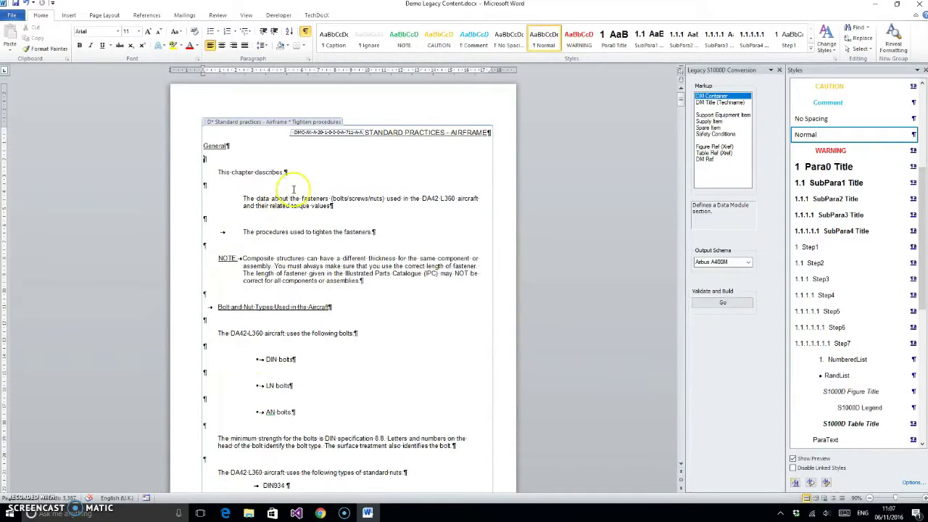
click(366, 132)
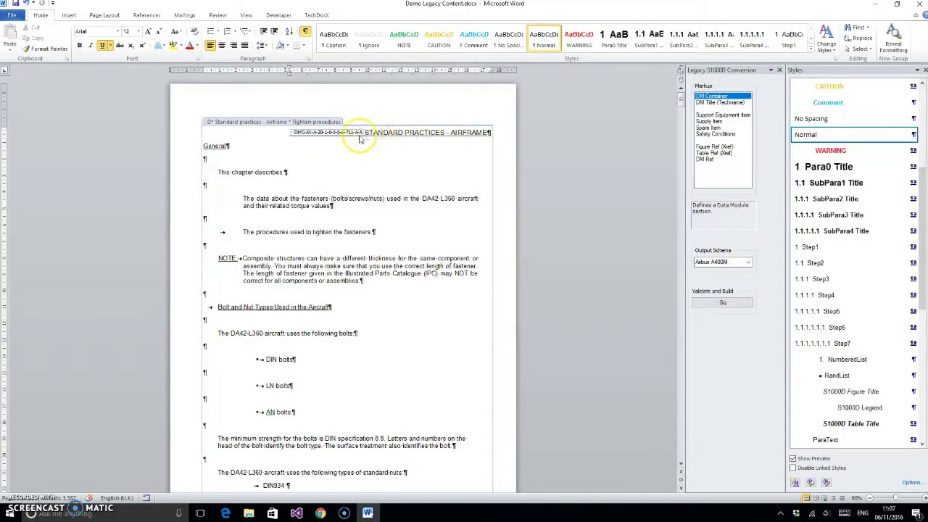
scroll(827, 122, up, 4)
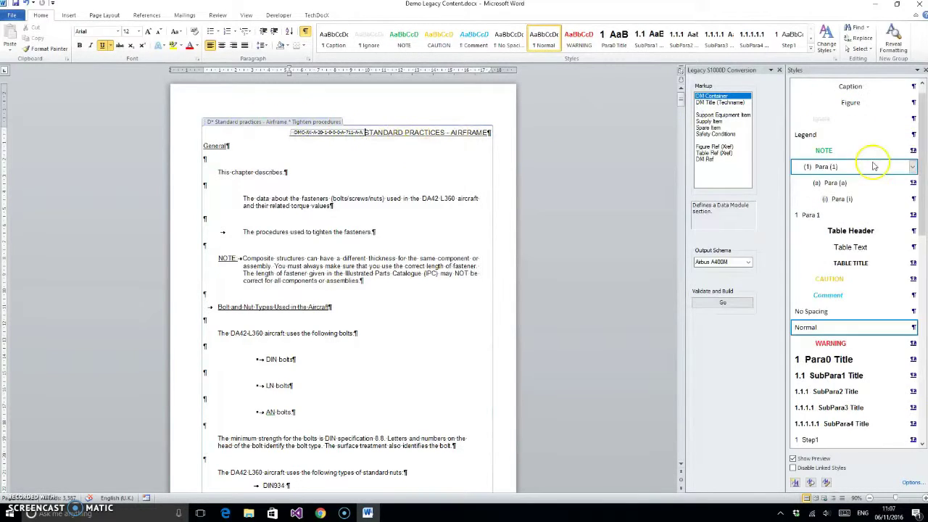
click(827, 120)
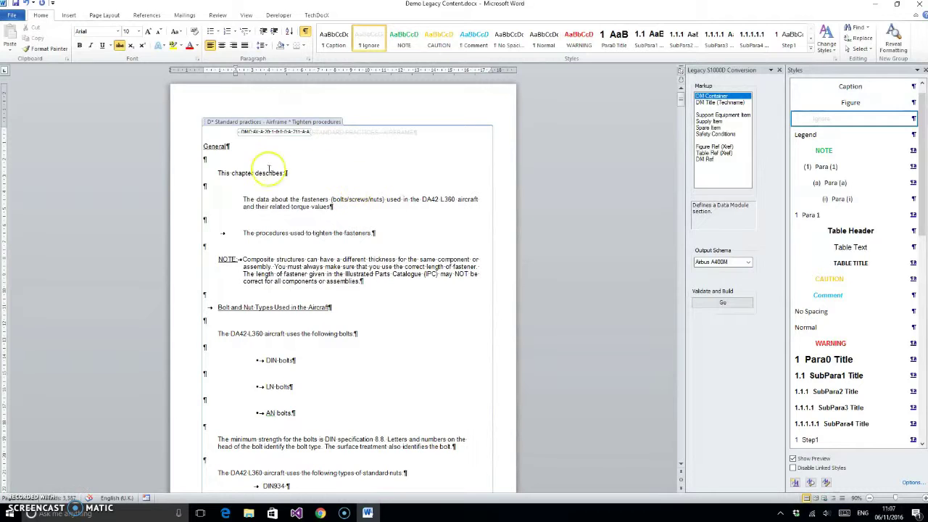
click(210, 145)
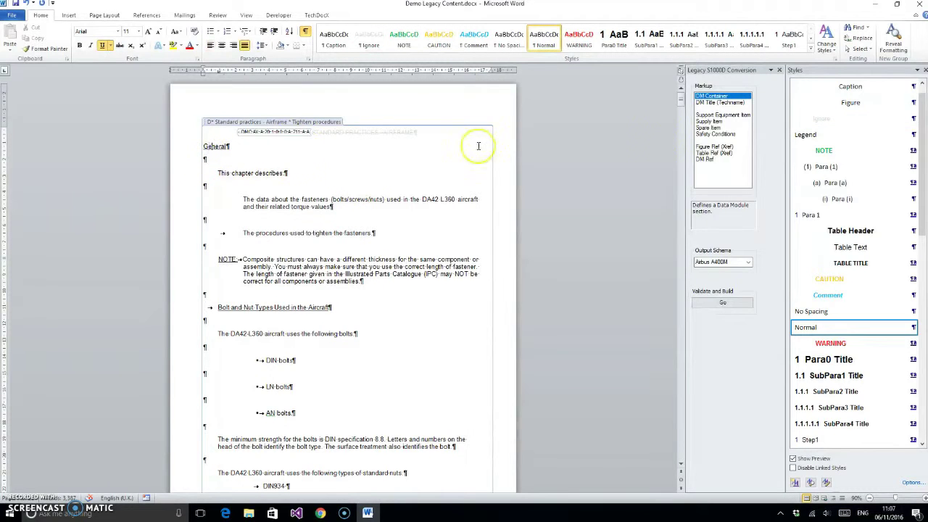
click(859, 359)
- Apply ParaText to the line "This chapter describes" and RandList to the fastener data and tightening procedures items below it
click(248, 174)
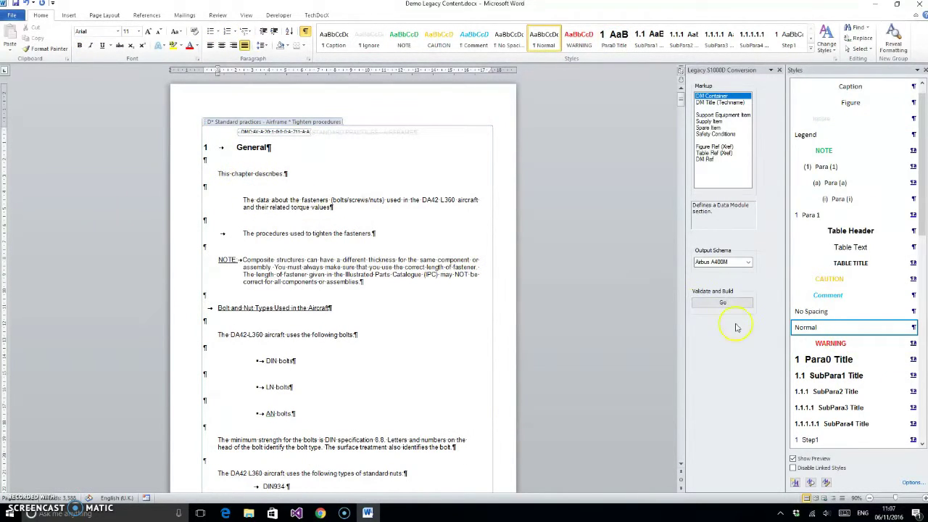
scroll(837, 373, down, 2)
scroll(840, 370, down, 3)
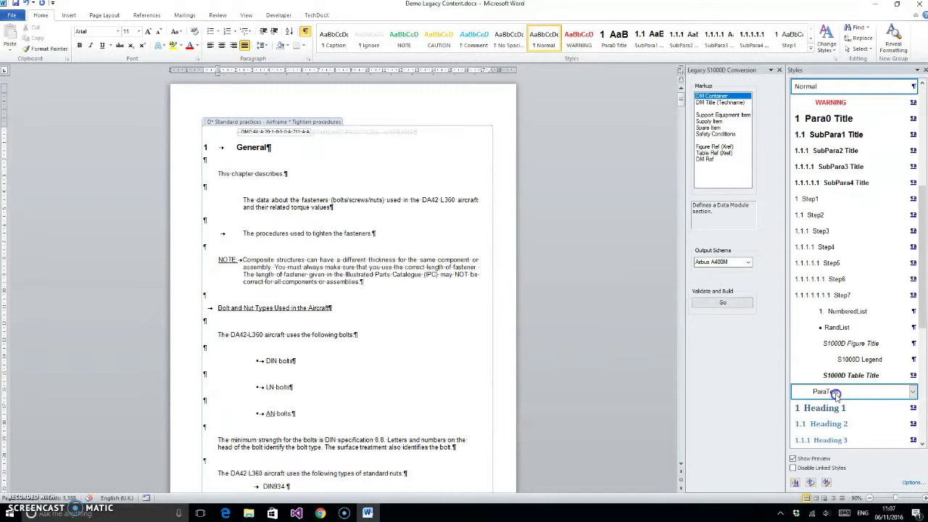
click(830, 392)
drag(243, 200, 370, 233)
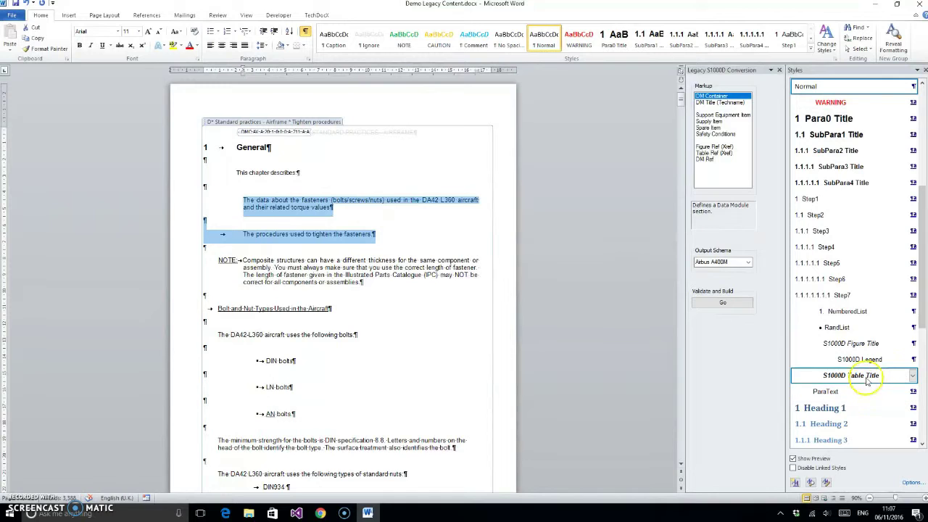
click(841, 328)
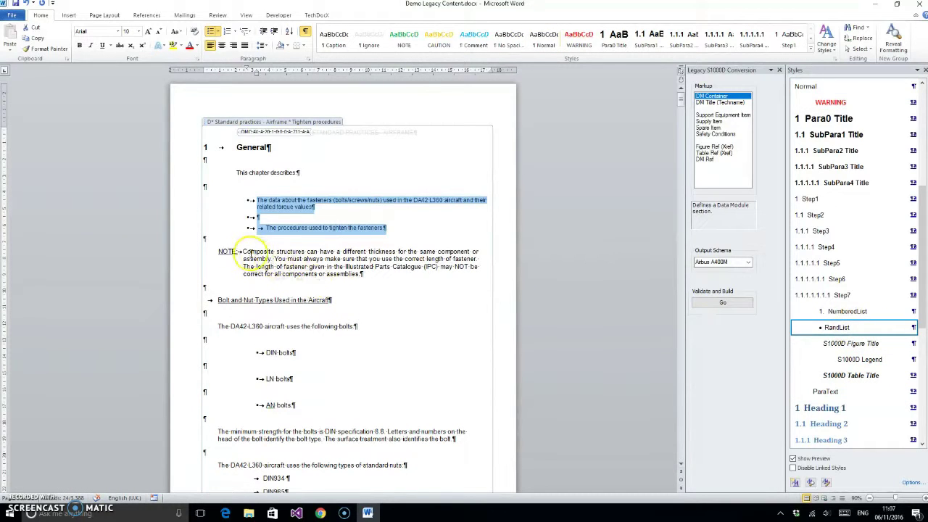
- Apply the NOTE style to the composite structures note and Para0 Title to the Bolt and Nut Types Used in the Aircraft heading
click(248, 252)
scroll(844, 226, up, 4)
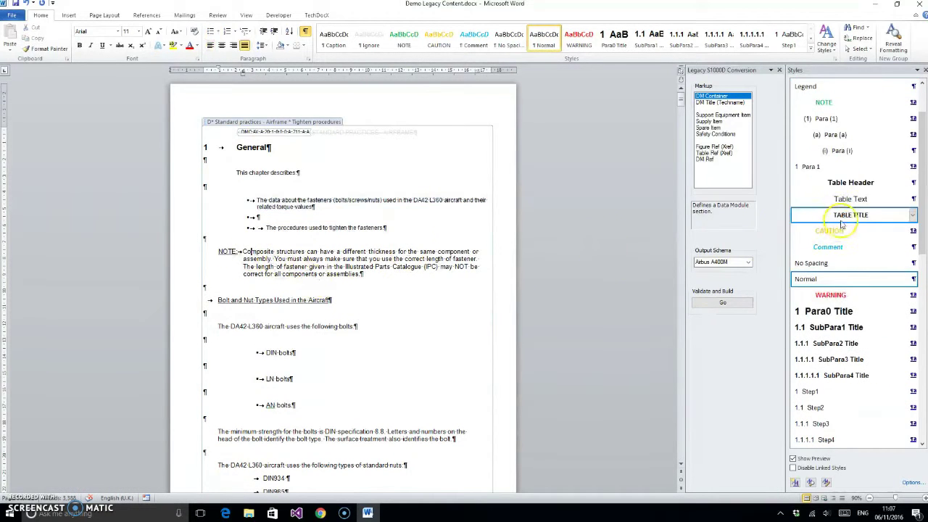
click(826, 102)
click(273, 301)
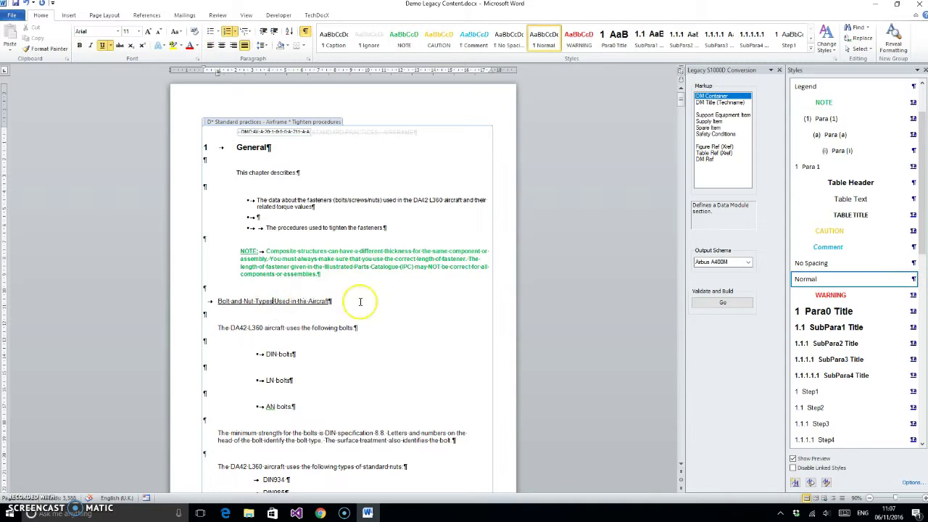
click(863, 311)
- Apply ParaText to the sentence introducing the aircraft's bolts and RandList to the DIN, LN and AN bolts items
scroll(317, 316, down, 2)
click(264, 269)
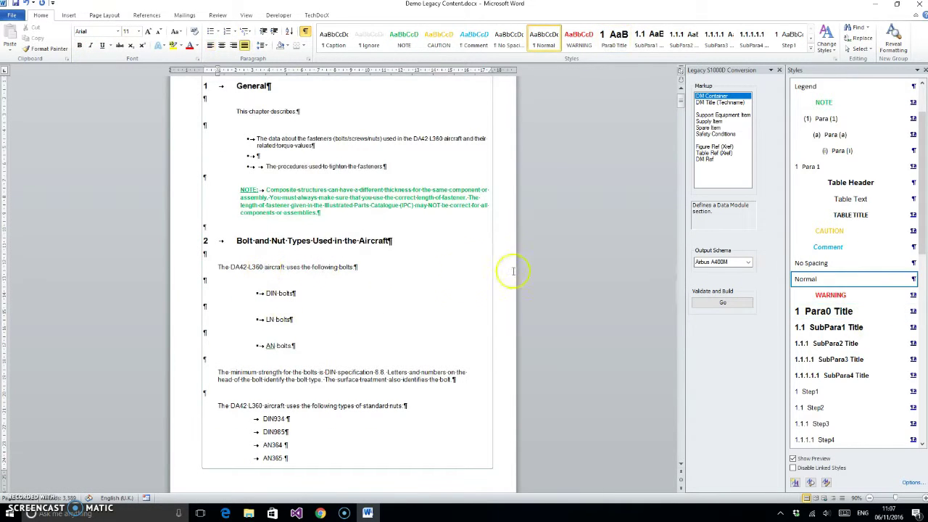
scroll(834, 406, down, 3)
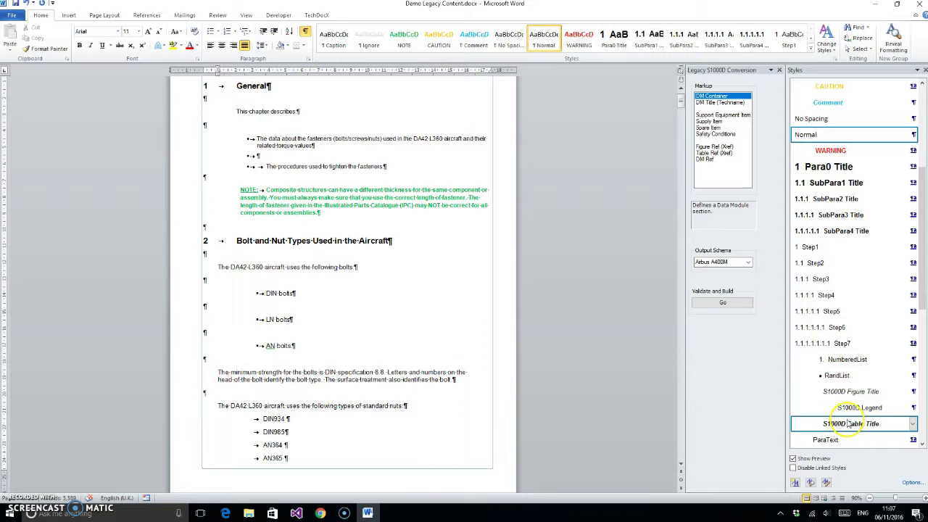
click(825, 439)
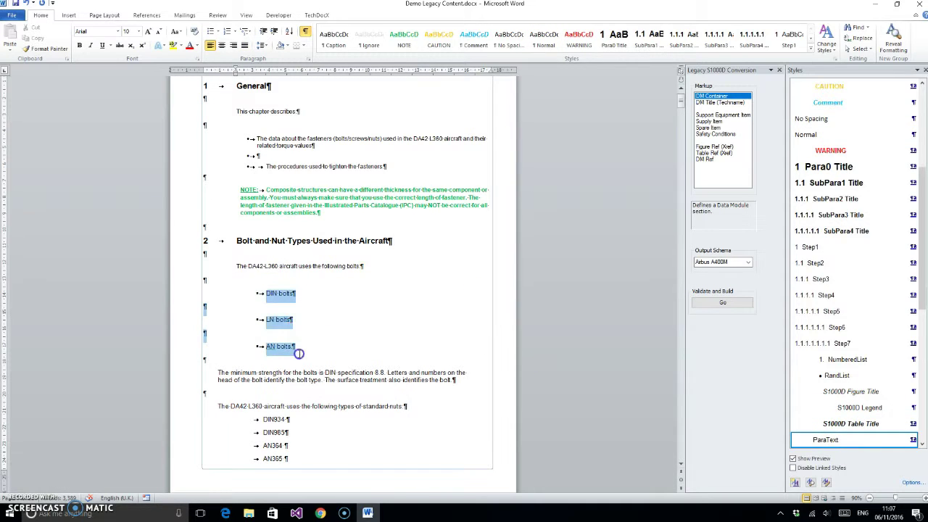
drag(265, 292, 294, 348)
click(841, 376)
- Apply ParaText to the minimum bolt strength paragraph and the standard nuts sentence, and RandList to the nuts from DIN934 to MS21044
scroll(341, 399, down, 3)
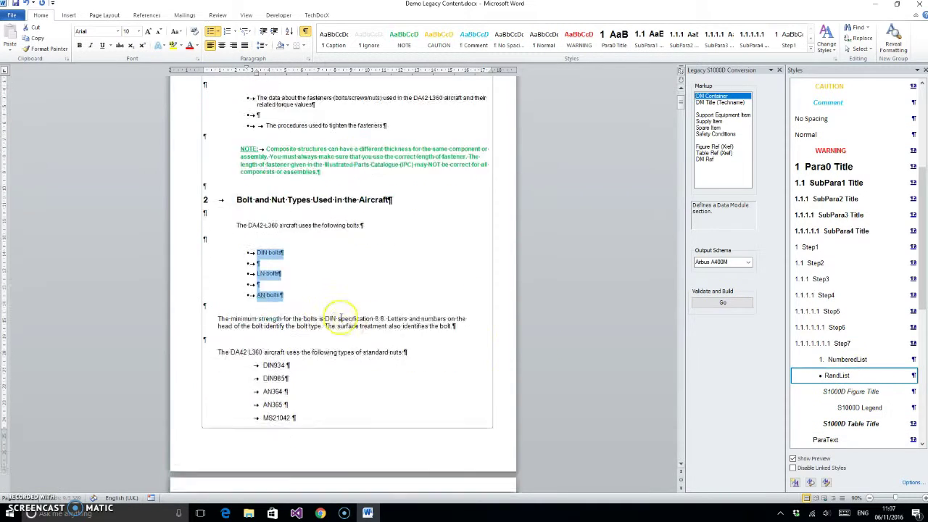
click(323, 286)
click(318, 310)
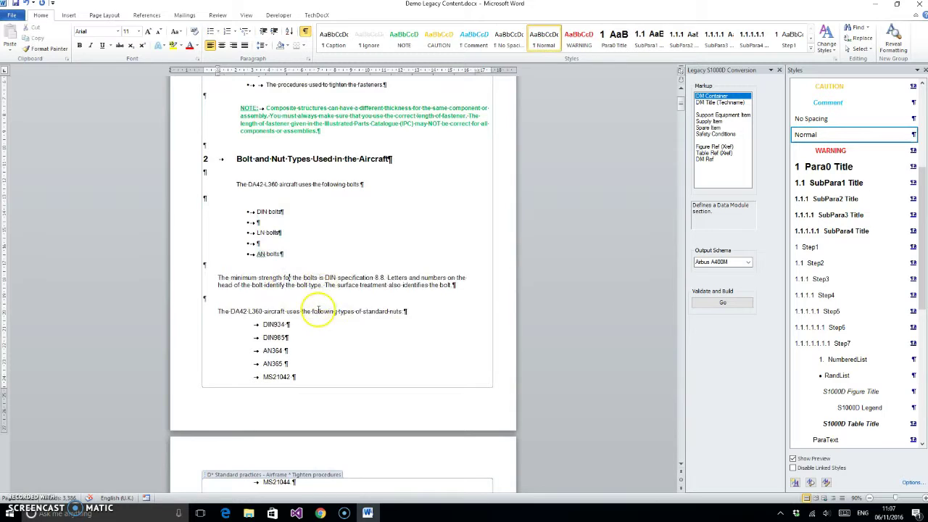
triple_click(319, 310)
click(217, 269)
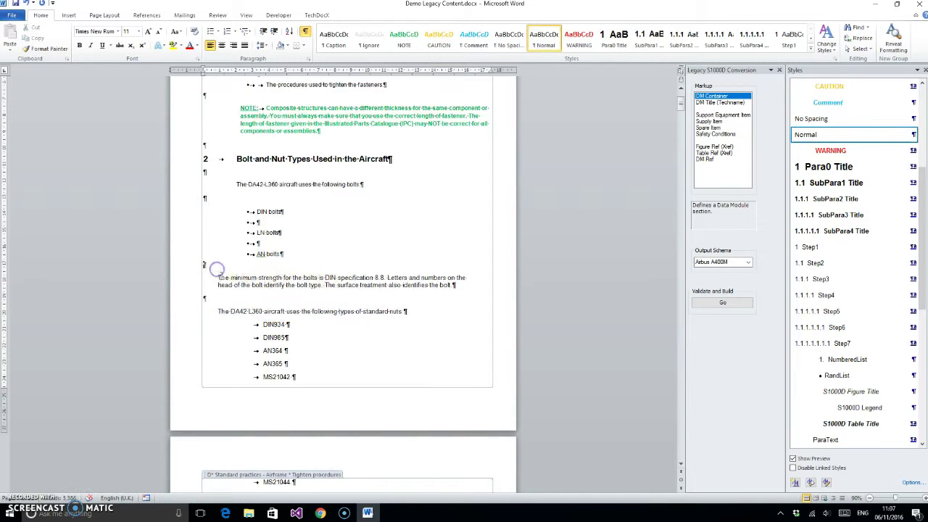
shift+click(246, 312)
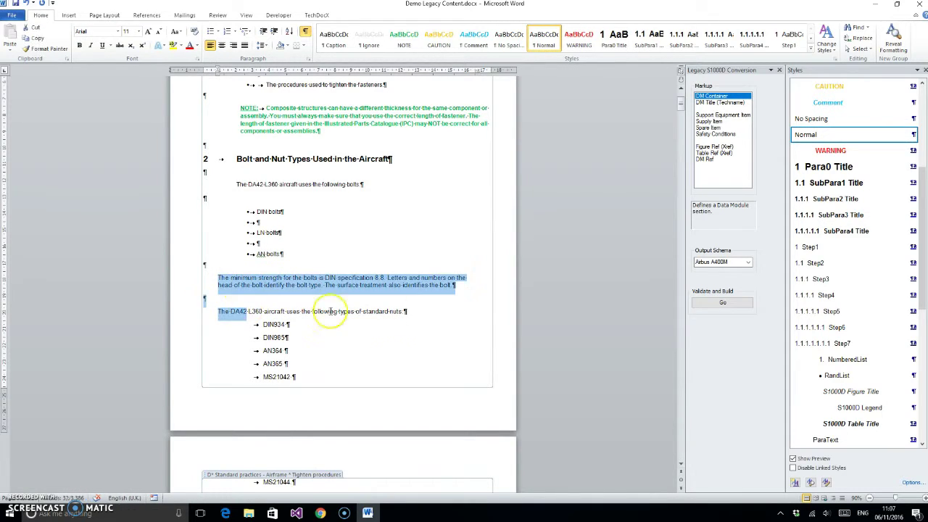
click(846, 440)
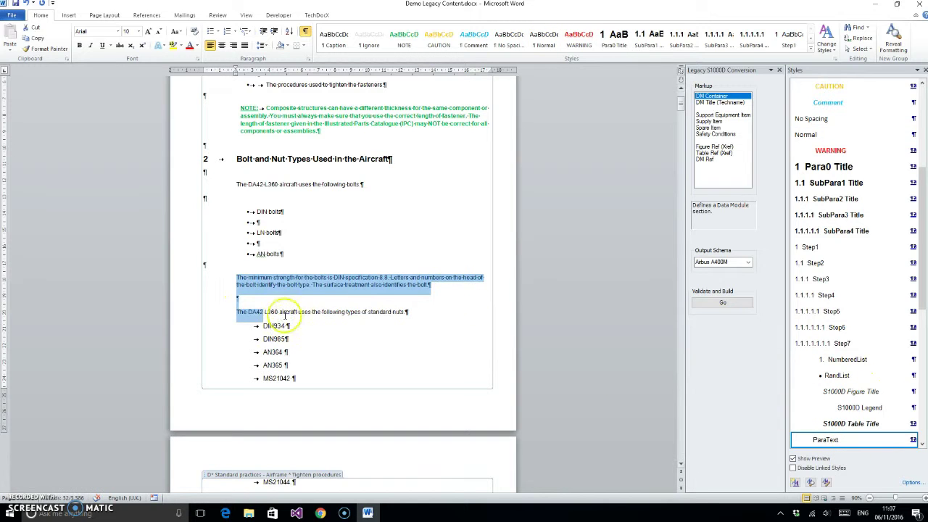
drag(263, 328, 299, 400)
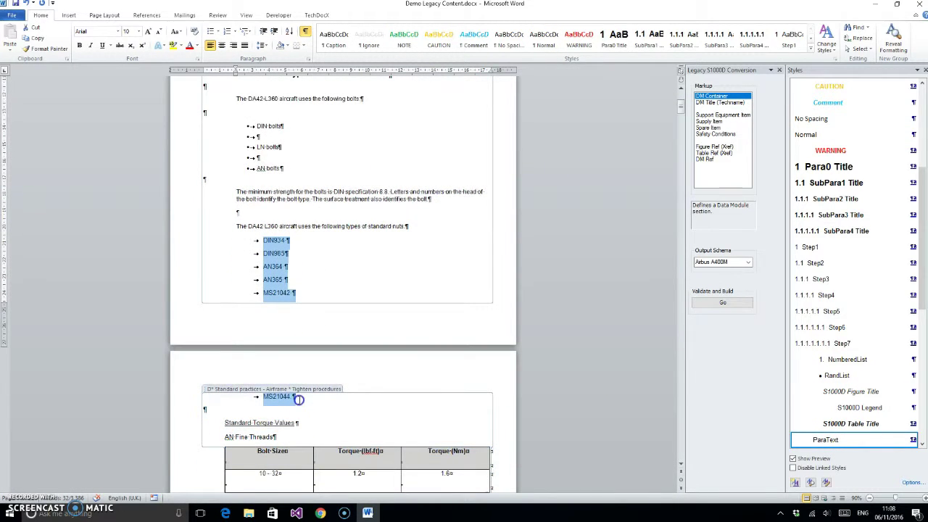
click(841, 376)
- Apply Para0 Title to the Standard Torque Values heading and S1000D Table Title to the AN Fine Threads line
scroll(244, 356, down, 3)
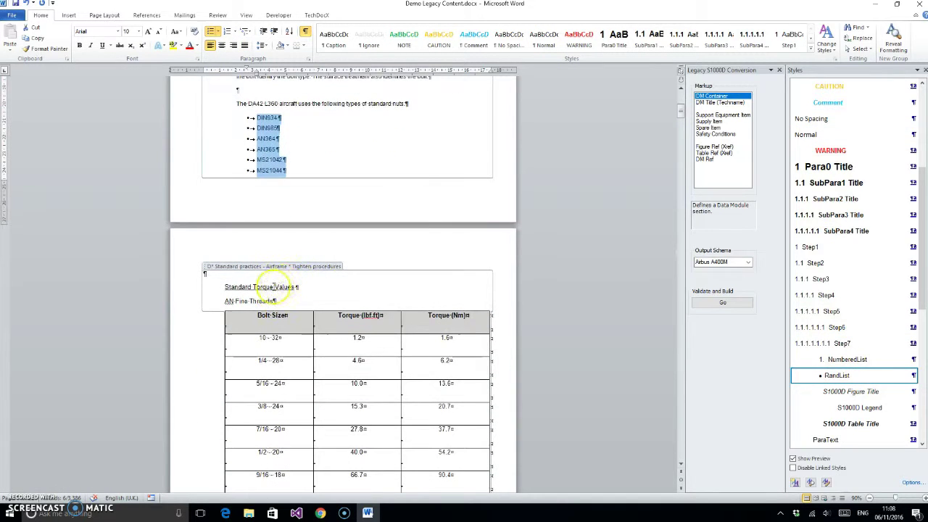
click(266, 287)
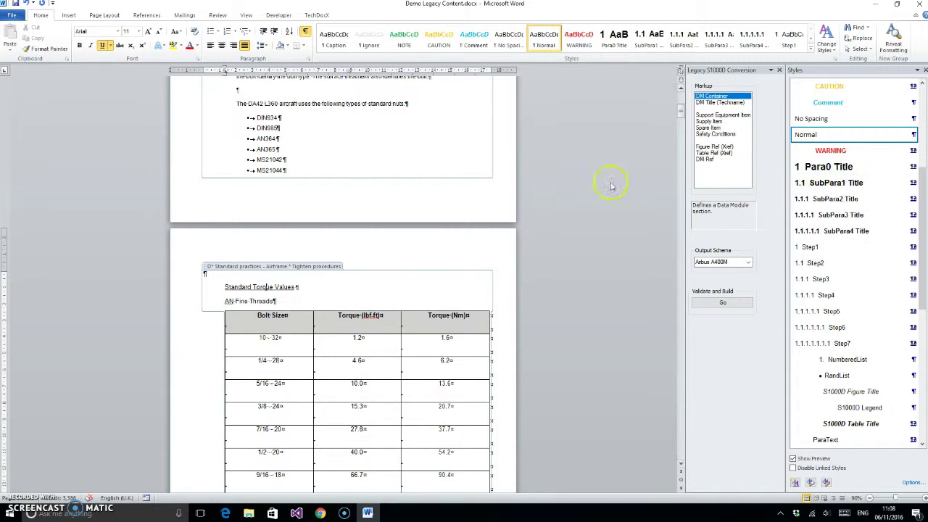
scroll(398, 258, up, 4)
scroll(368, 253, up, 1)
scroll(369, 255, down, 6)
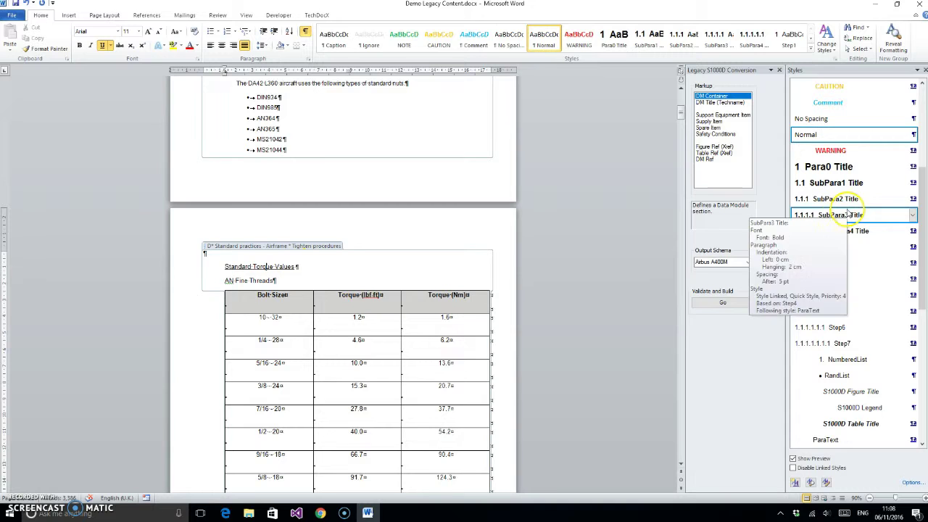
click(852, 174)
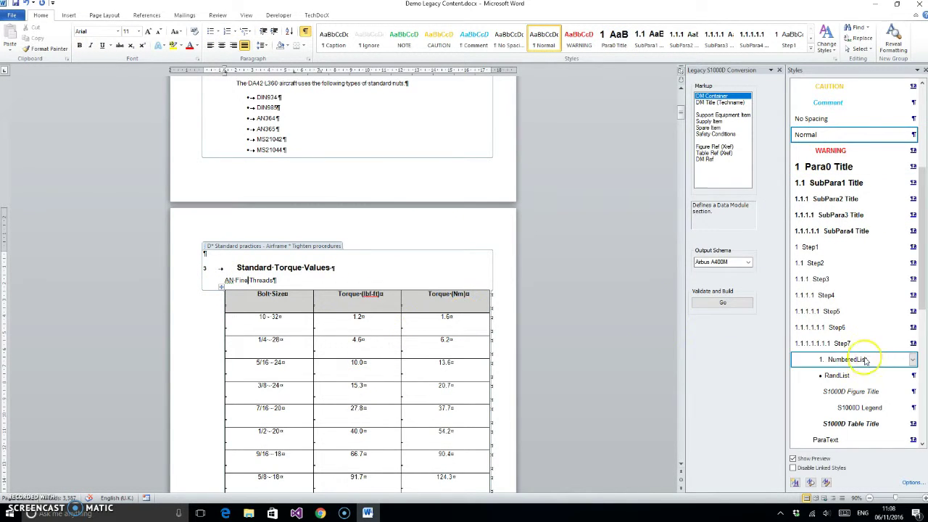
click(870, 423)
- Apply the S1000D Table Title style to the AN Coarse Thread Series line above its torque table
scroll(372, 290, down, 3)
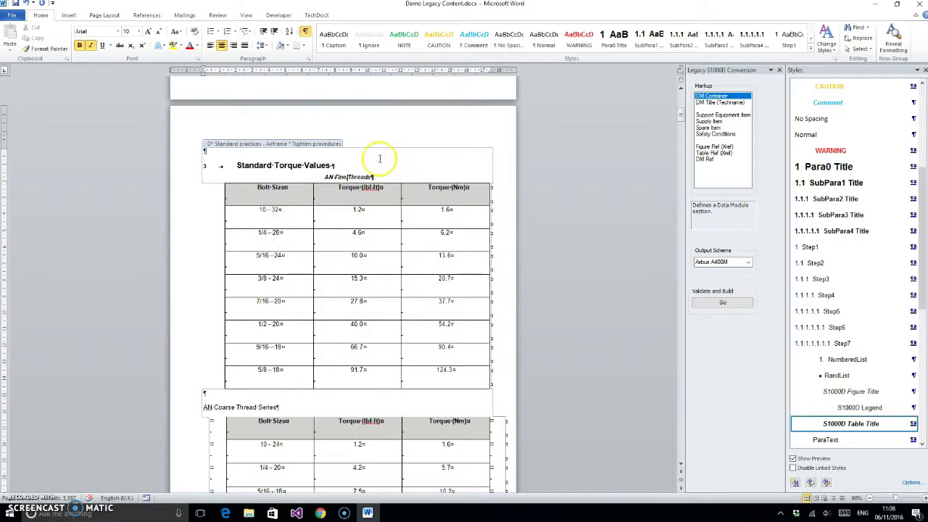
scroll(351, 210, down, 3)
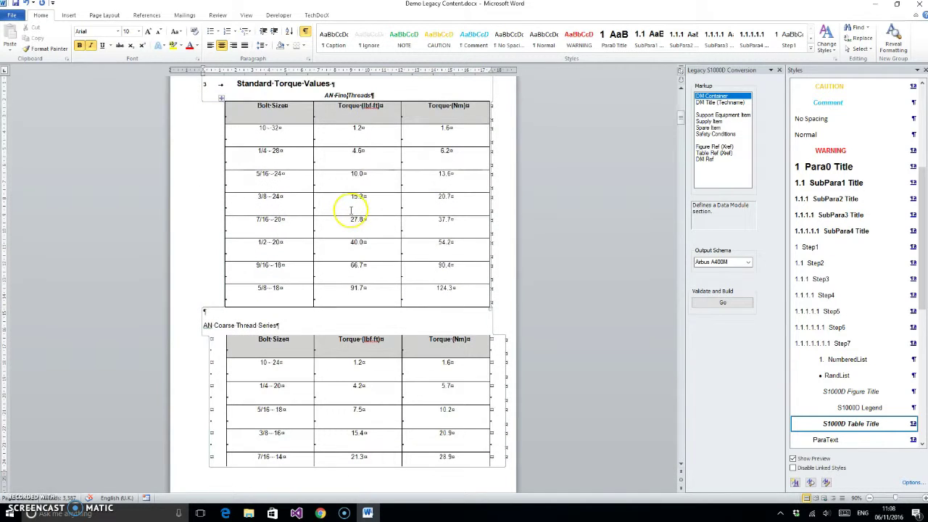
scroll(351, 210, down, 2)
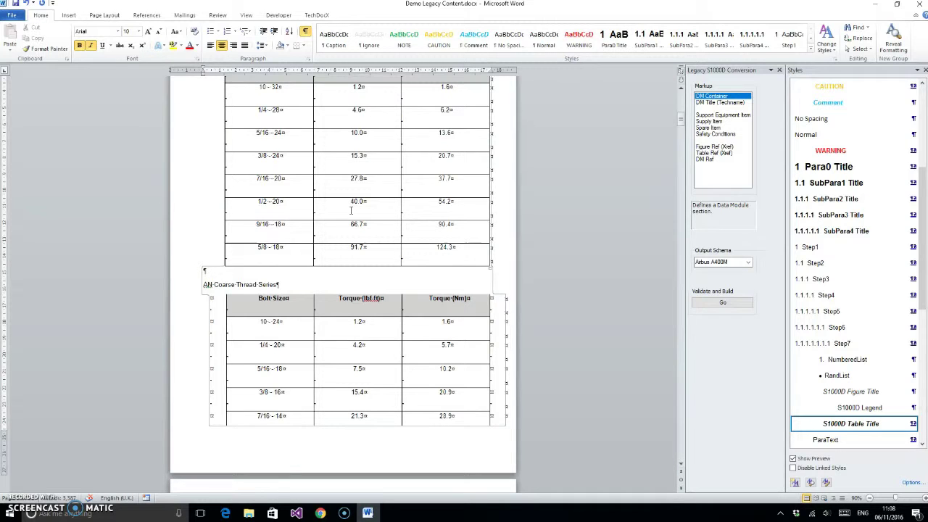
scroll(351, 210, down, 2)
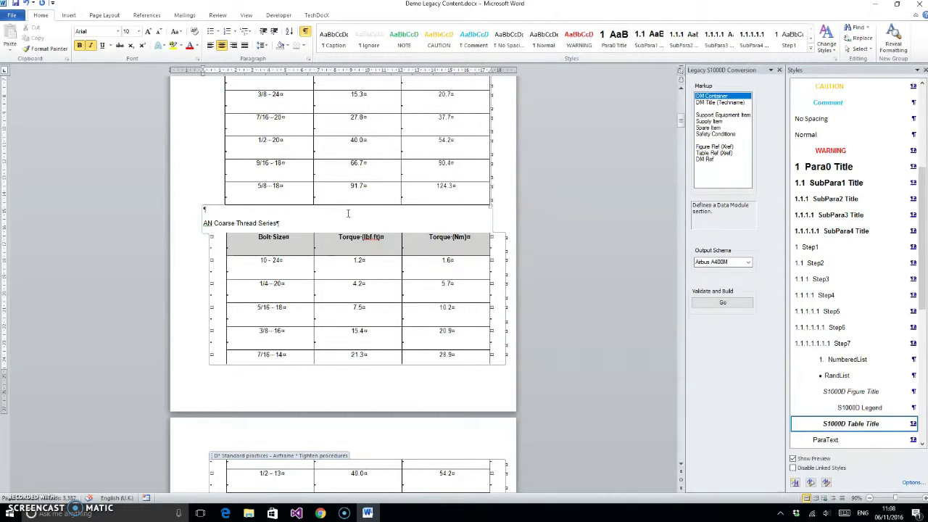
click(252, 225)
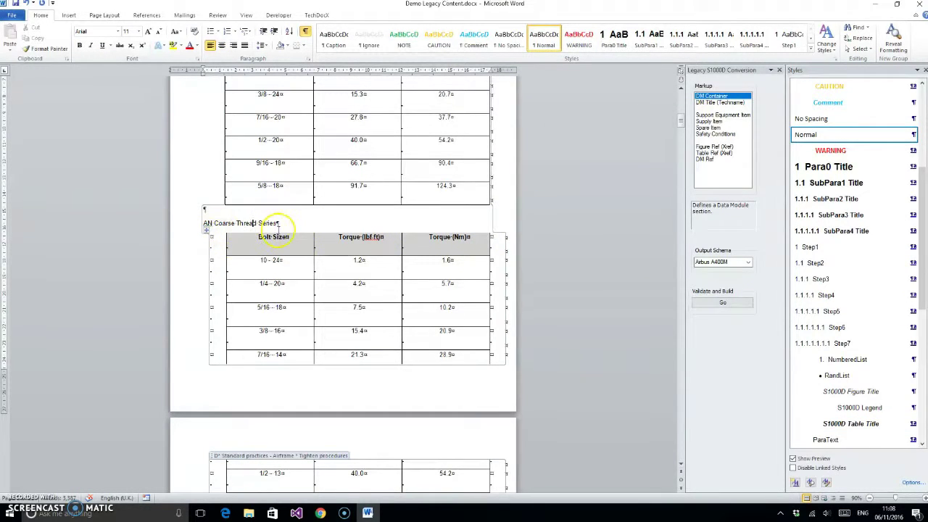
click(850, 423)
- Apply S1000D Table Title to the DIN and LN Specifications line and the Special Torque Values line
scroll(250, 268, down, 3)
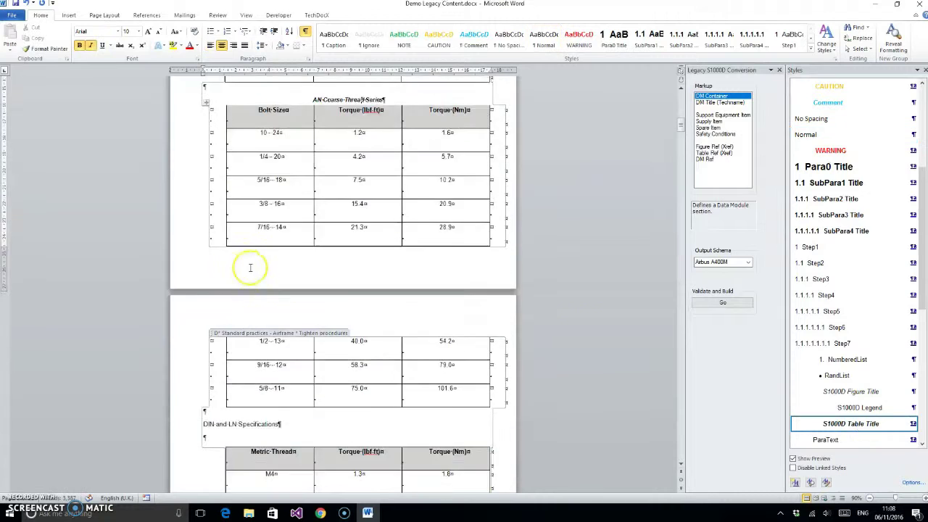
scroll(250, 268, down, 5)
click(259, 201)
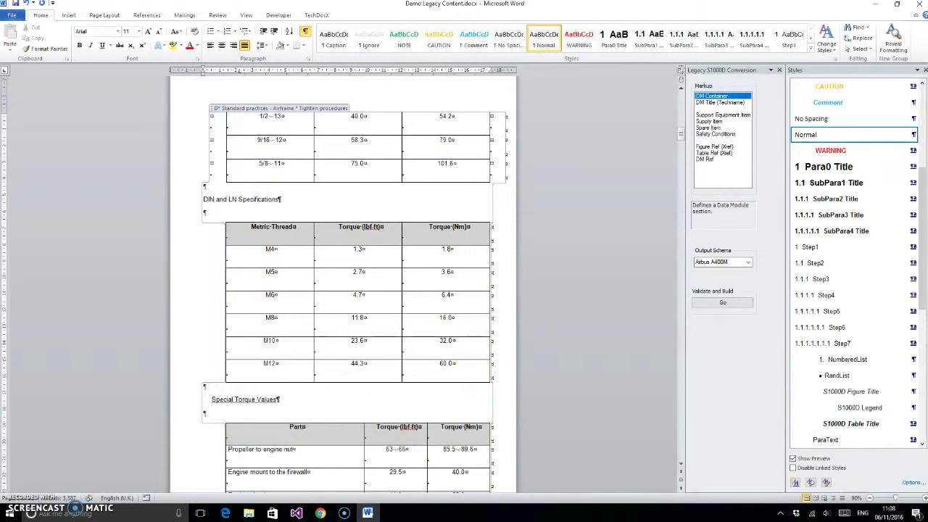
click(850, 423)
scroll(276, 240, down, 3)
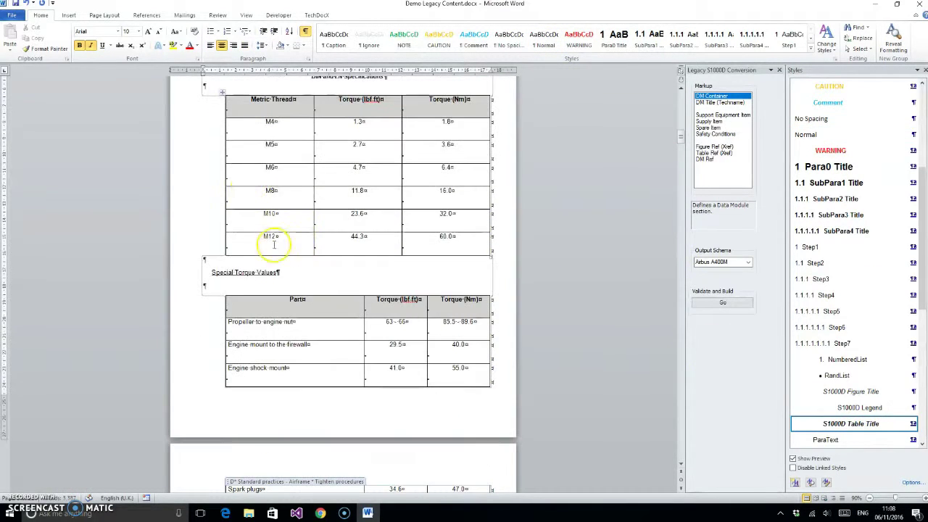
click(247, 271)
click(860, 429)
- Apply Para0 Title to the Torque Measurement heading and ParaText to the self-locking nuts and bolt-head tightening paragraphs below it
scroll(300, 243, down, 10)
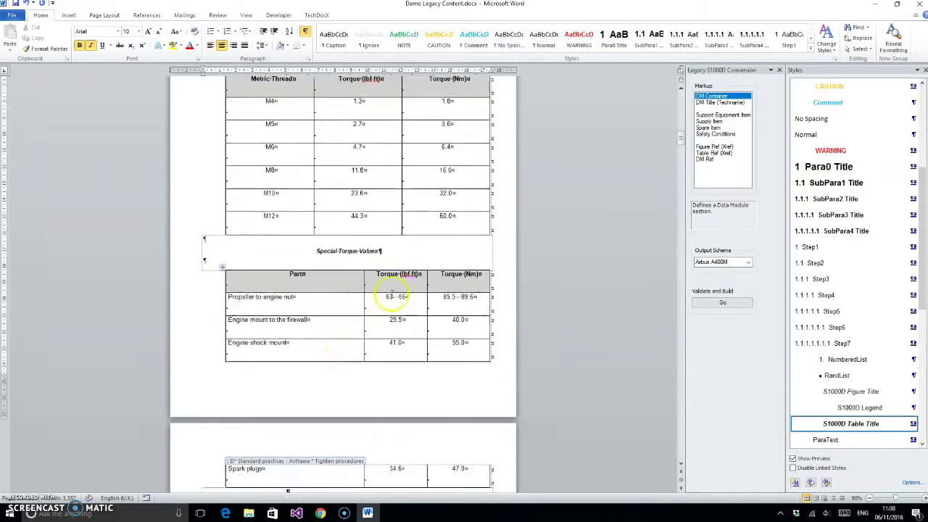
click(249, 160)
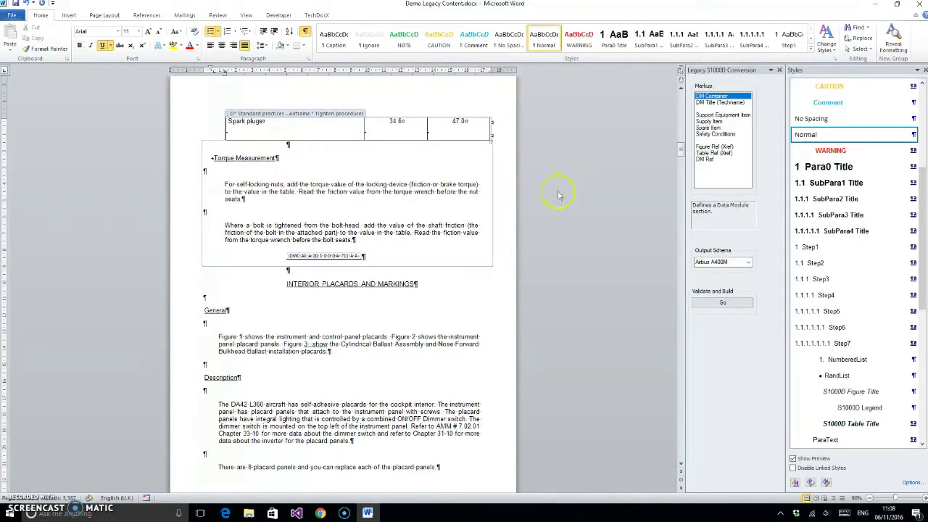
click(828, 166)
drag(224, 185, 366, 246)
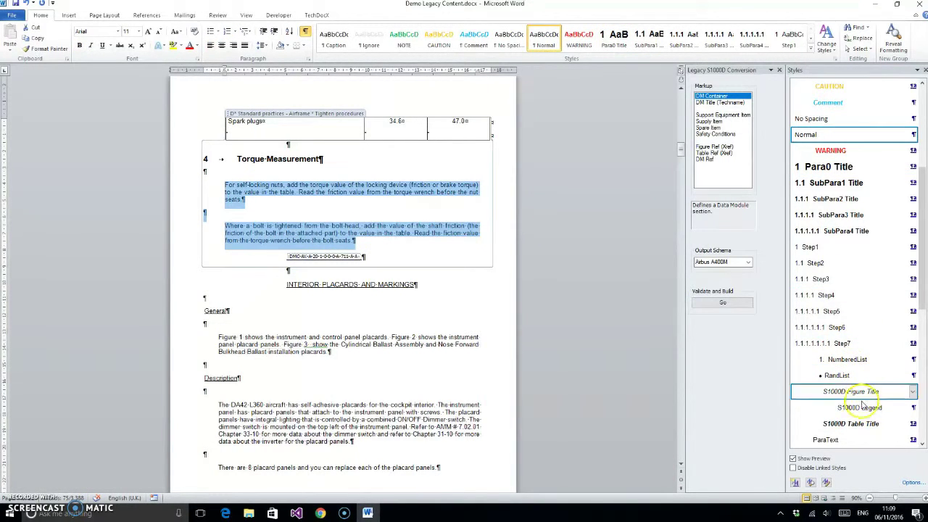
click(830, 439)
- Review the styled headings, lists, note and torque tables throughout the Tighten procedures data module
scroll(442, 329, up, 10)
scroll(442, 330, up, 12)
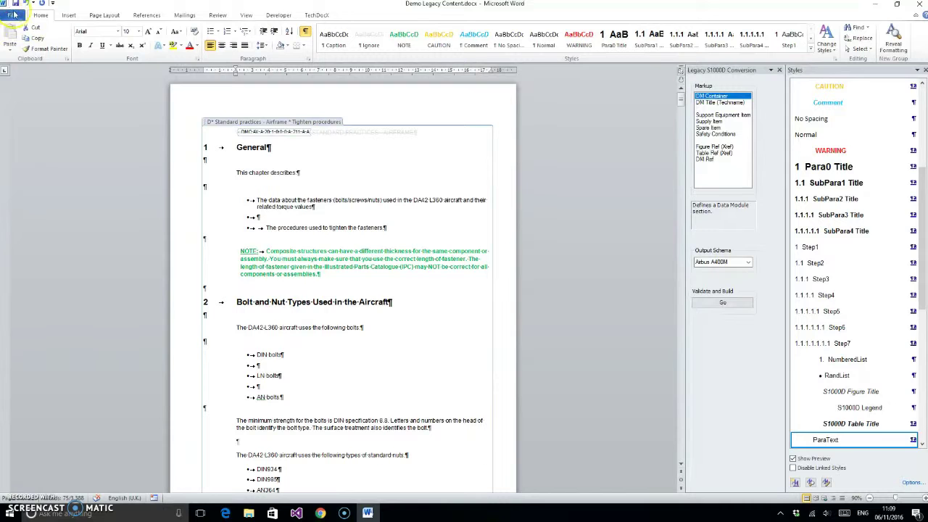
click(353, 259)
scroll(391, 112, down, 1)
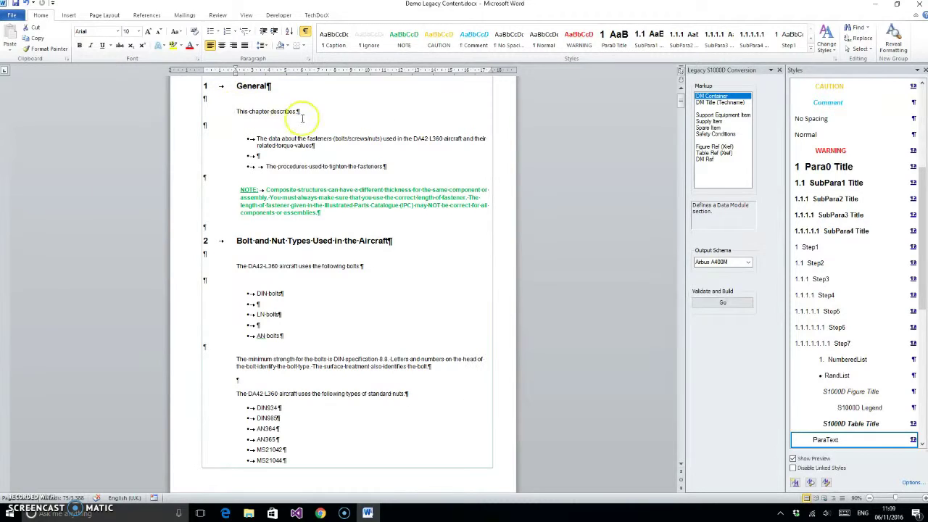
scroll(307, 184, down, 2)
scroll(307, 185, down, 1)
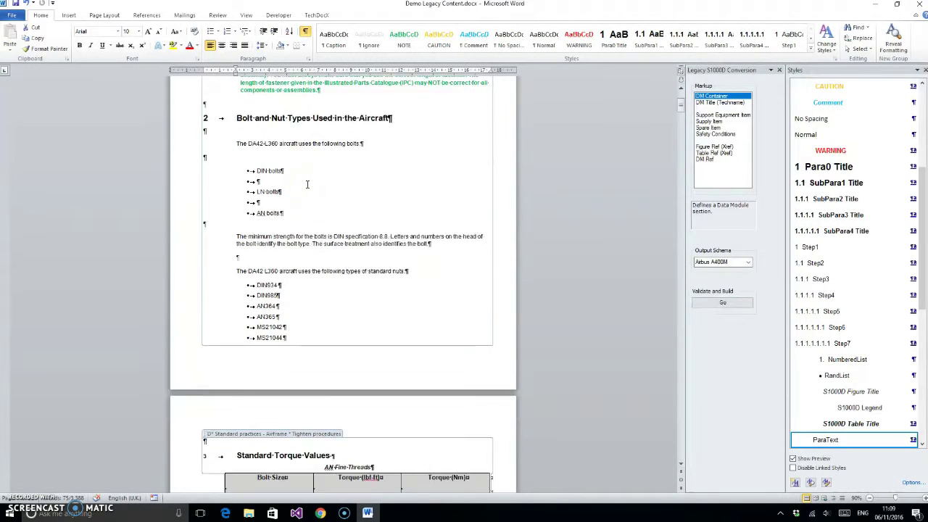
scroll(307, 185, down, 12)
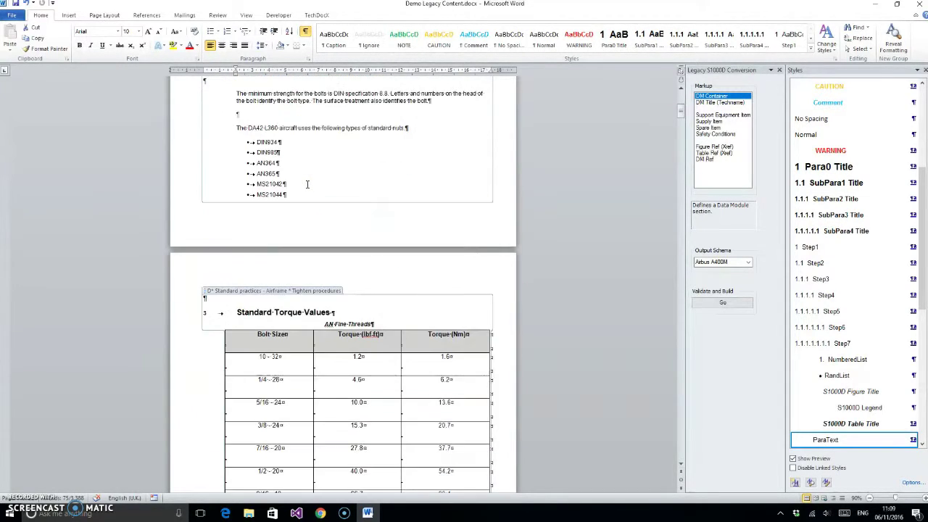
scroll(303, 183, down, 15)
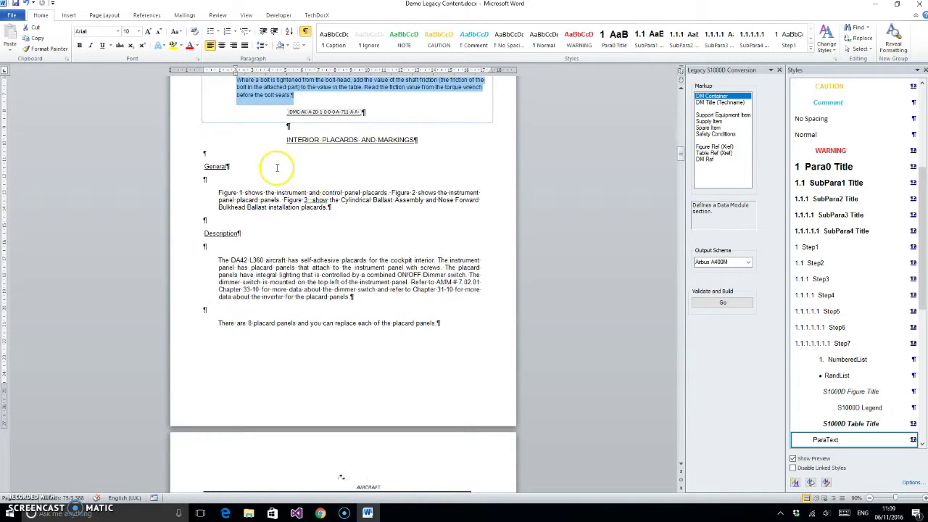
- Mark the section from INTERIOR PLACARDS AND MARKINGS through Figure 2 sheet 2 as a descriptive DM container for Interior placards and markings, Description of function
scroll(275, 138, down, 1)
drag(284, 98, 382, 362)
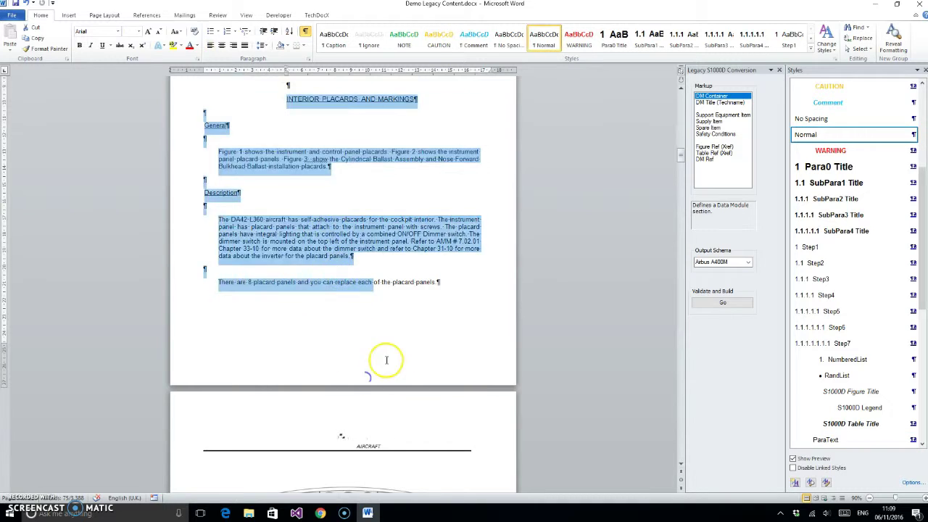
scroll(377, 341, down, 20)
scroll(362, 317, down, 20)
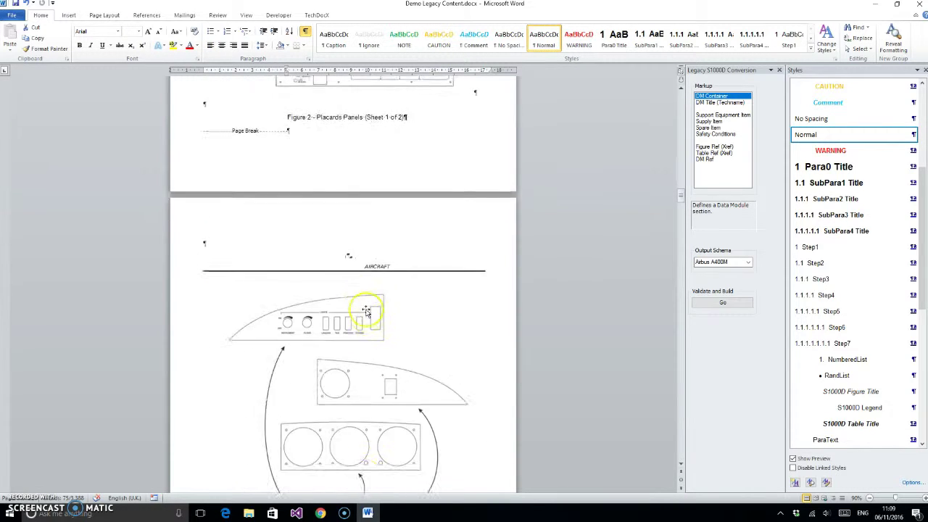
shift+click(295, 182)
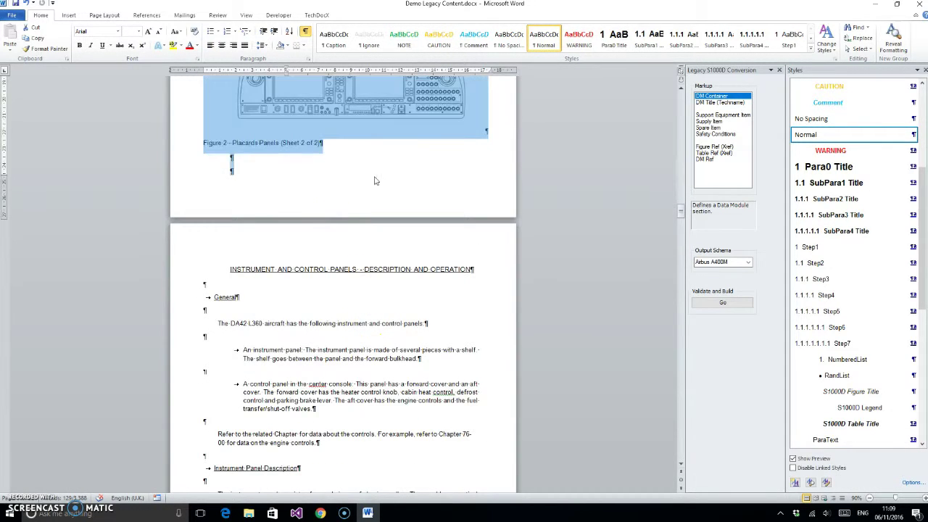
double_click(716, 98)
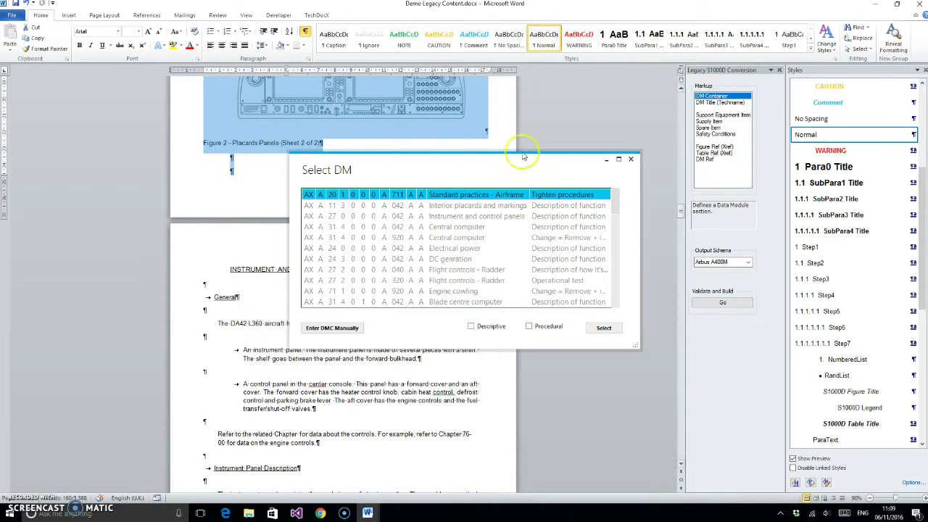
click(507, 206)
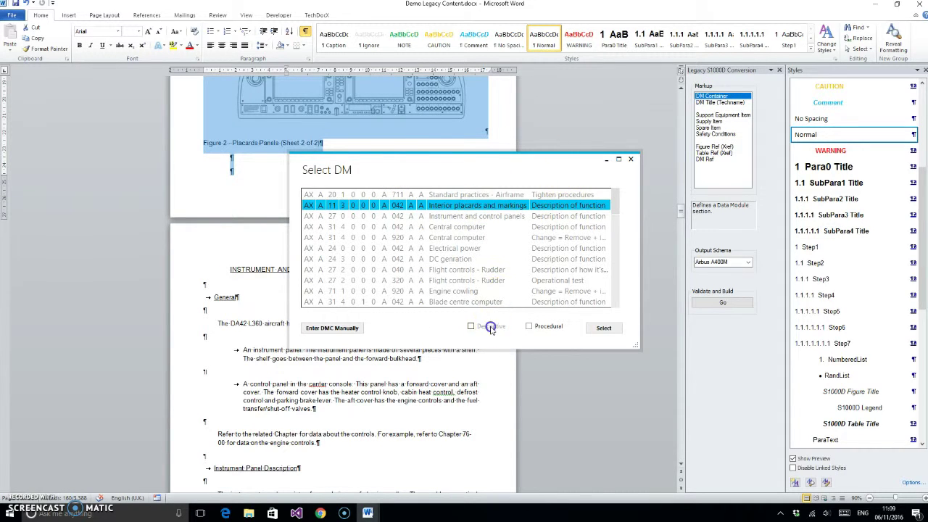
click(604, 328)
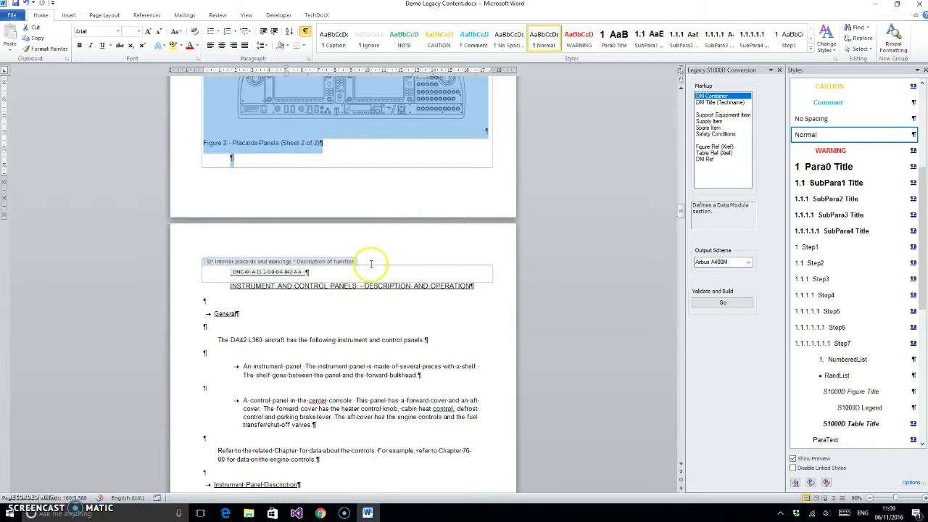
- Apply the Ignore style to the INTERIOR PLACARDS AND MARKINGS title line of the new container
scroll(435, 196, up, 15)
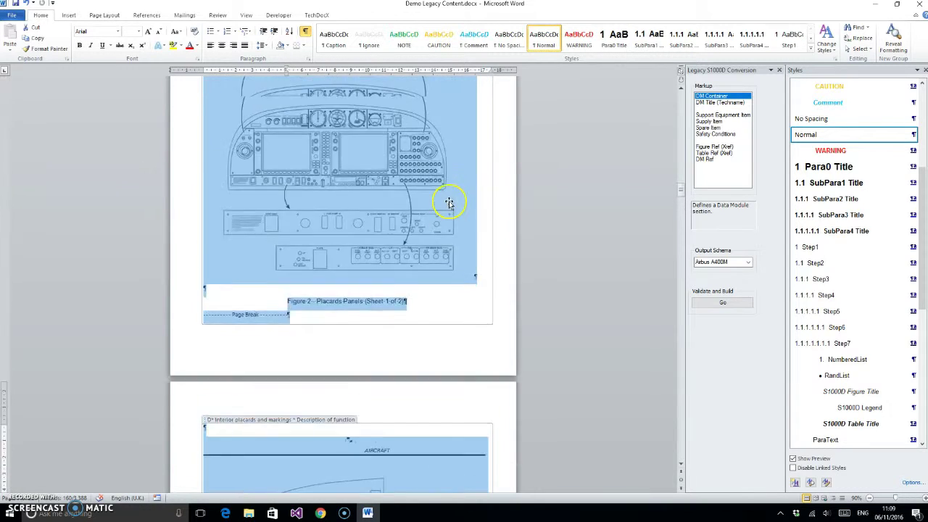
scroll(450, 203, up, 5)
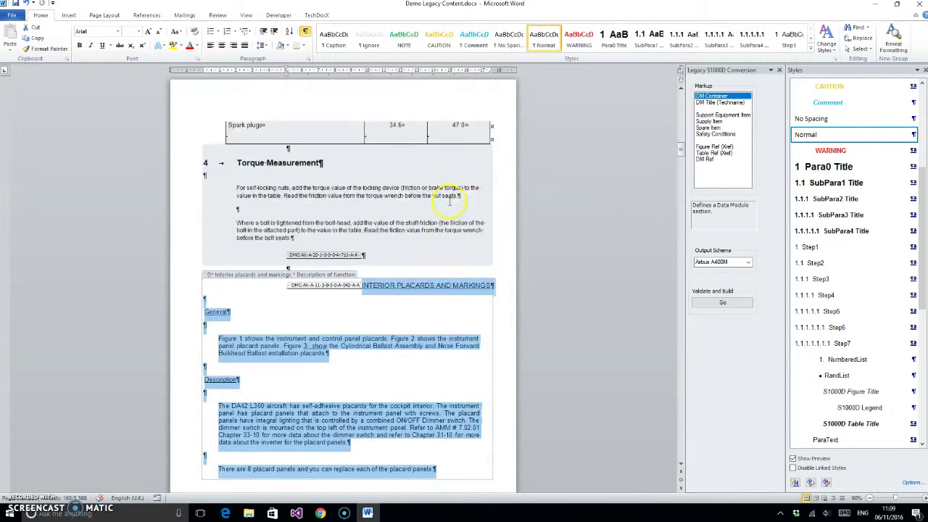
click(355, 203)
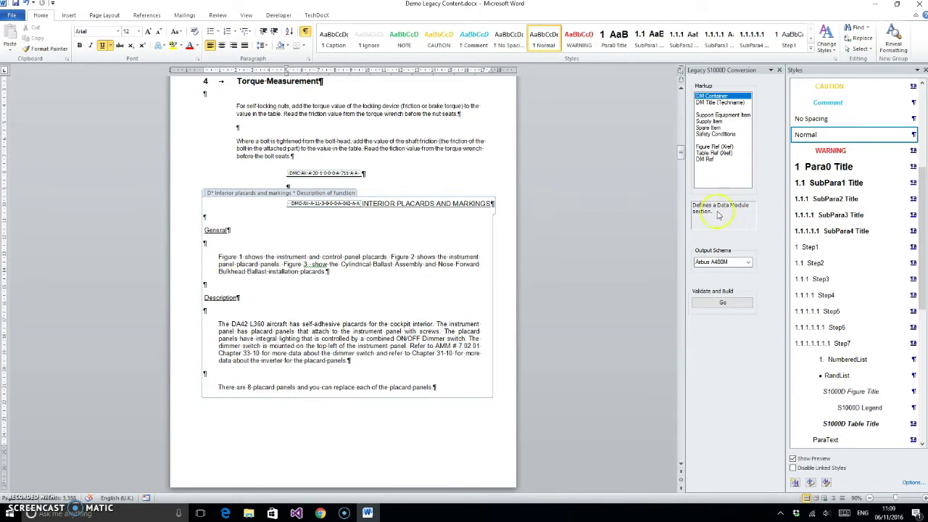
scroll(841, 218, up, 4)
click(821, 135)
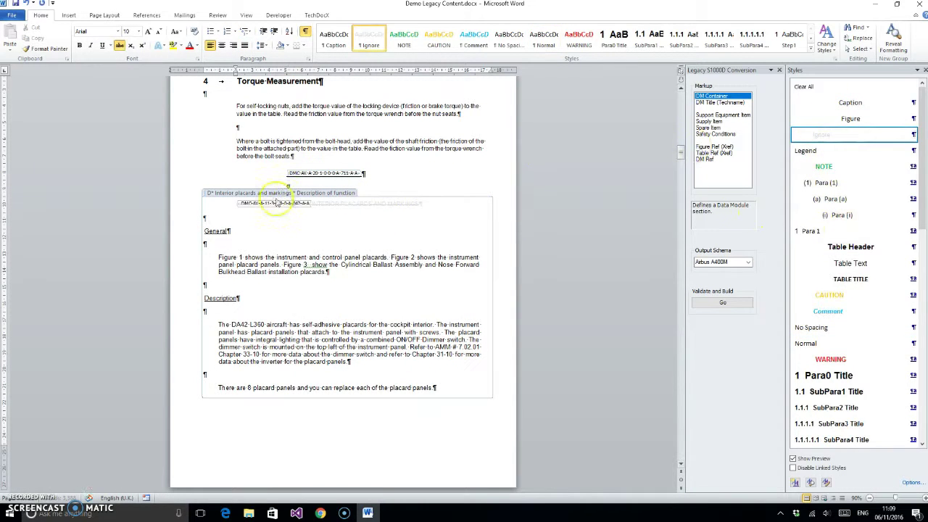
- Apply Para0 Title to the General and Description headings in the interior placards module
click(213, 218)
click(828, 374)
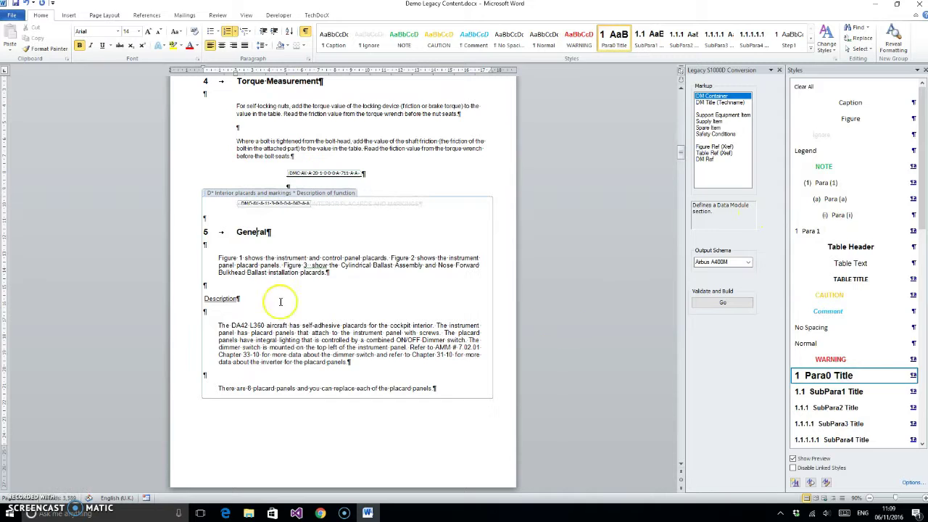
click(225, 299)
click(828, 374)
- Apply ParaText to the paragraph under General that describes Figures 1, 2 and 3
click(284, 265)
scroll(866, 408, down, 3)
scroll(866, 408, down, 3)
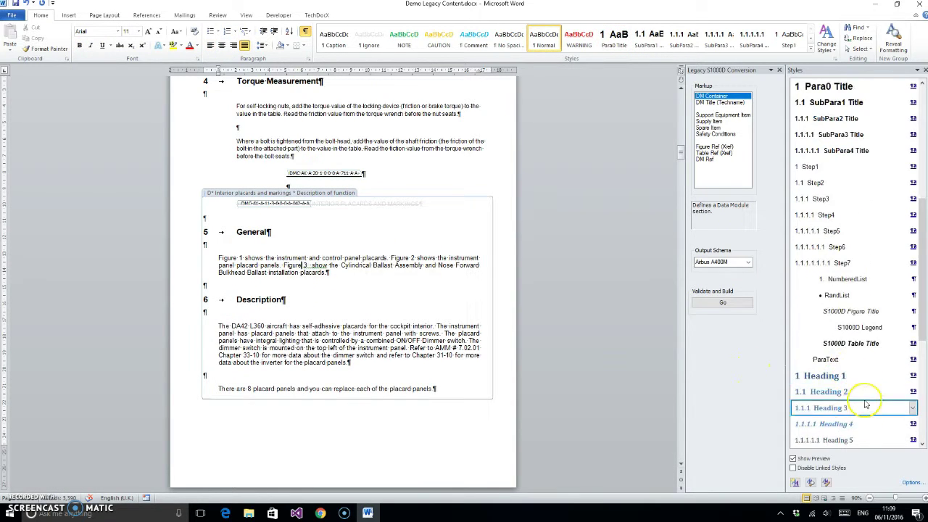
click(834, 359)
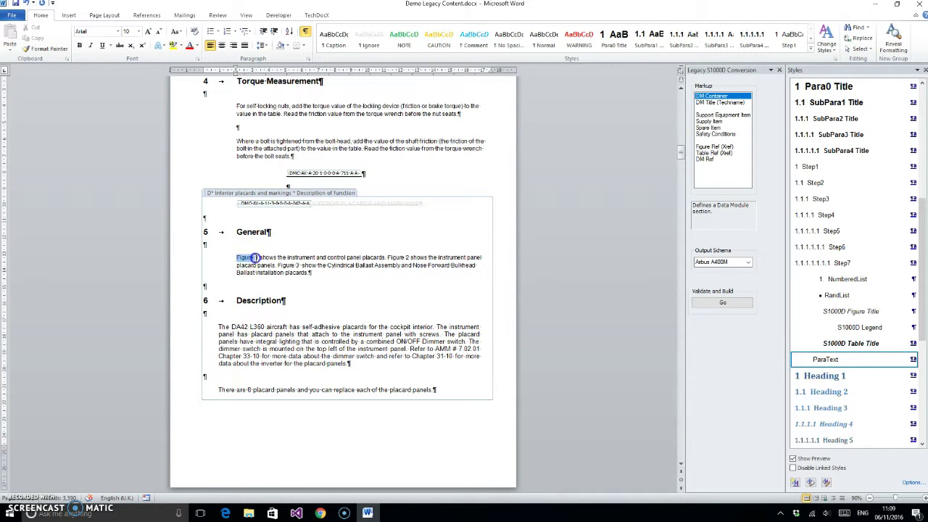
- Mark Figure 1 in the General paragraph as a figure cross-reference with figure number 1 and no item number
drag(257, 257, 259, 257)
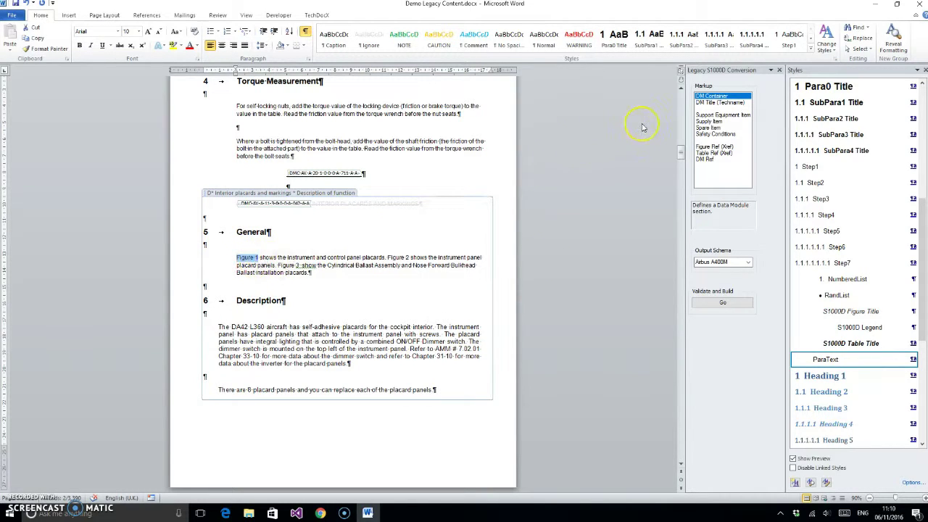
double_click(717, 148)
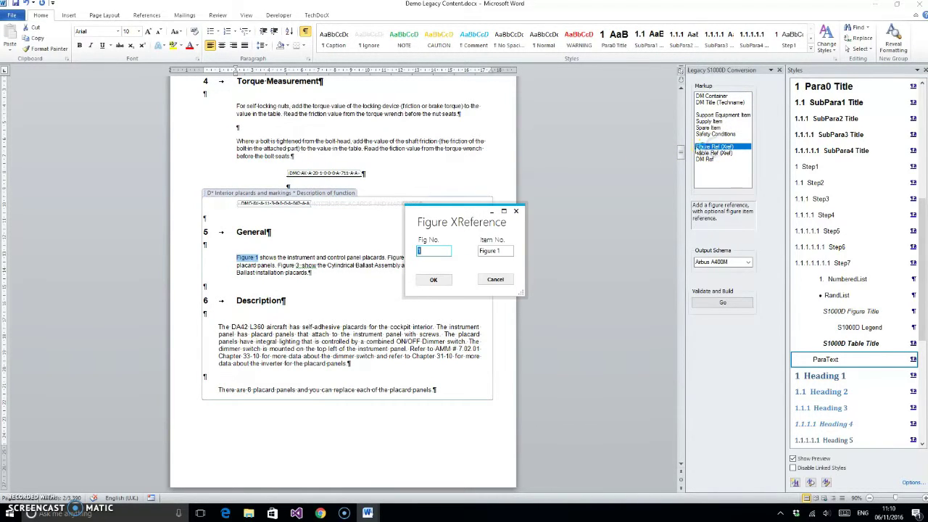
drag(508, 251, 470, 251)
key(BackSpace)
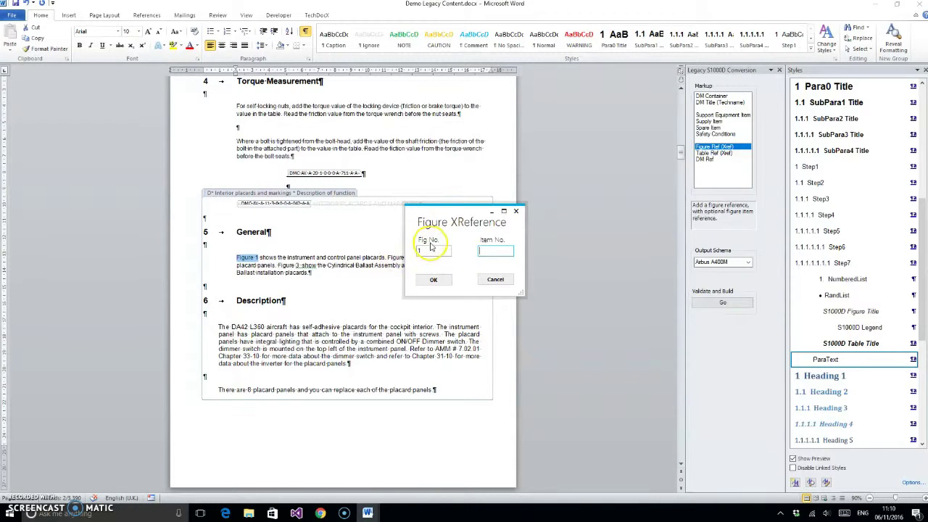
click(434, 280)
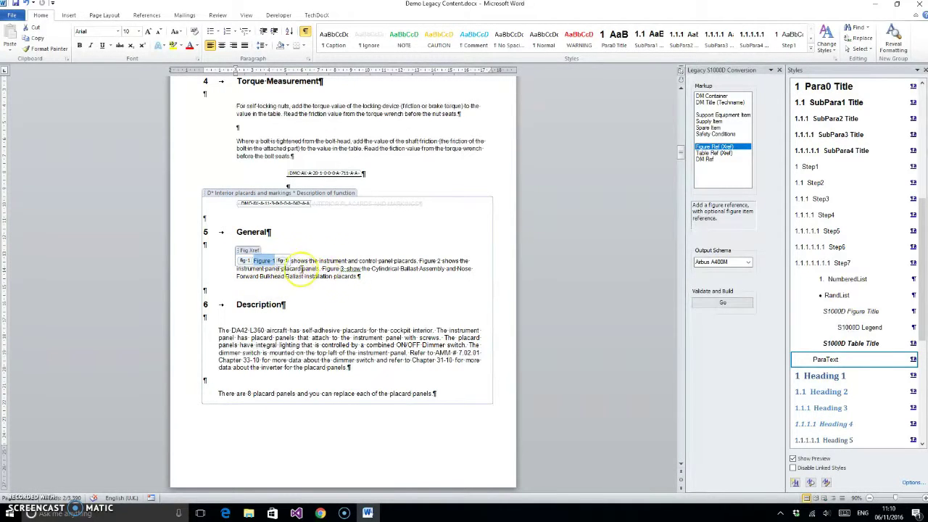
- Apply ParaText to the two body paragraphs under the Description heading of the interior placards module
click(339, 268)
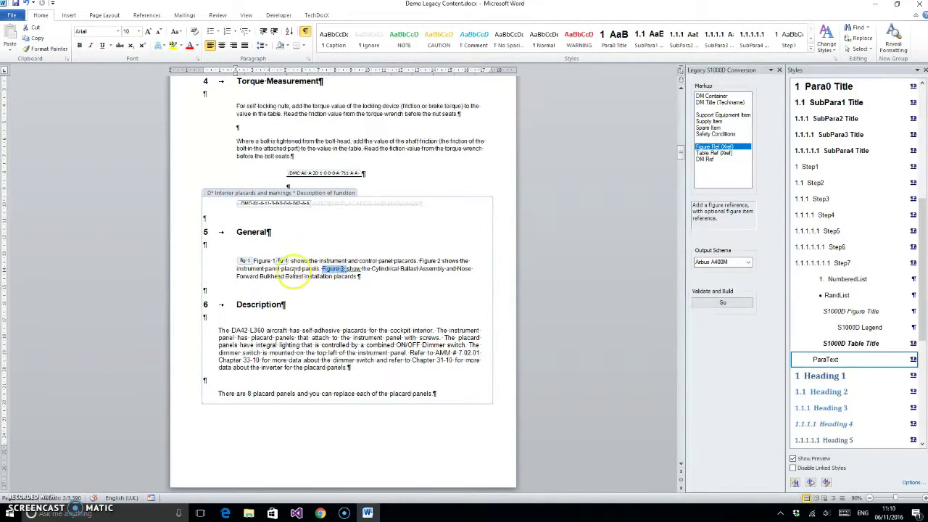
scroll(283, 263, down, 4)
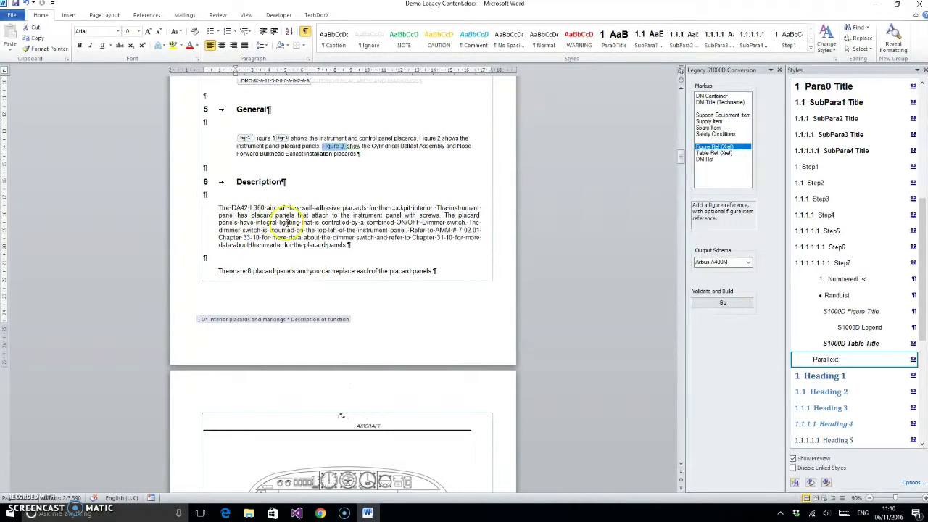
click(254, 220)
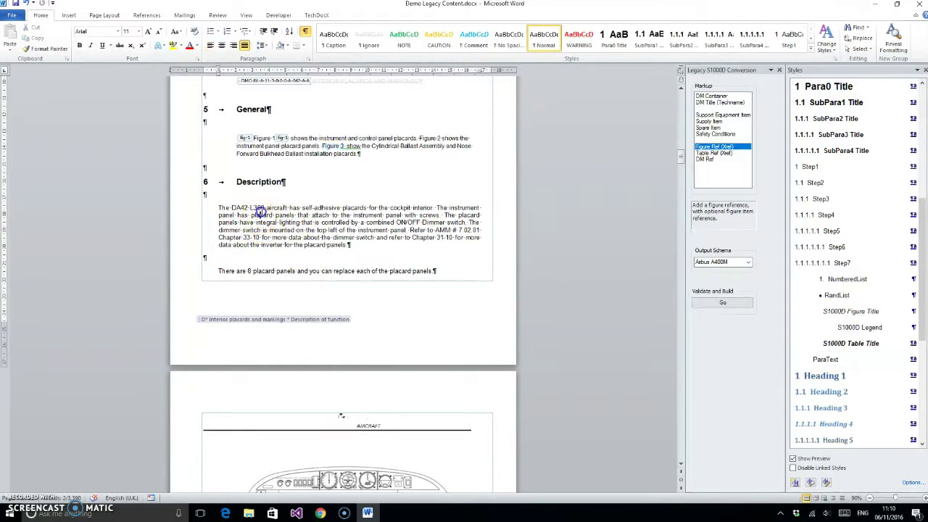
click(825, 359)
click(254, 273)
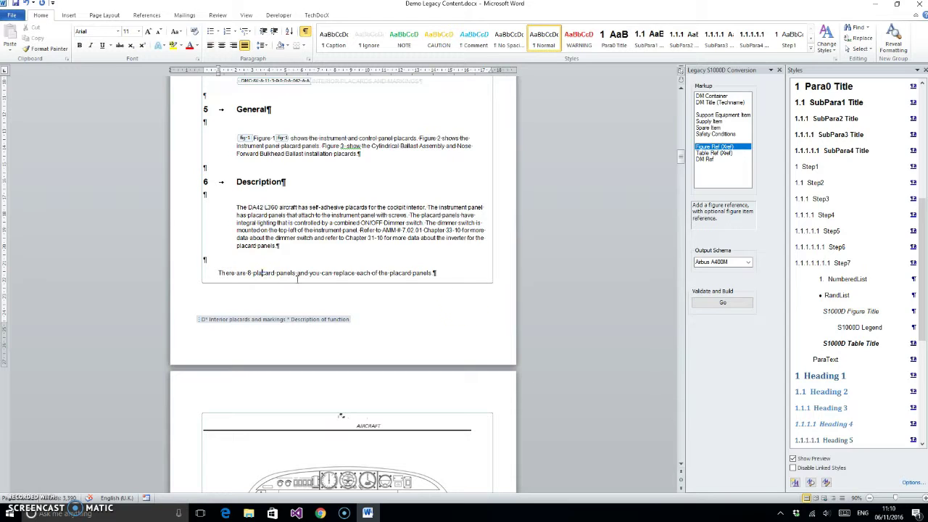
click(826, 359)
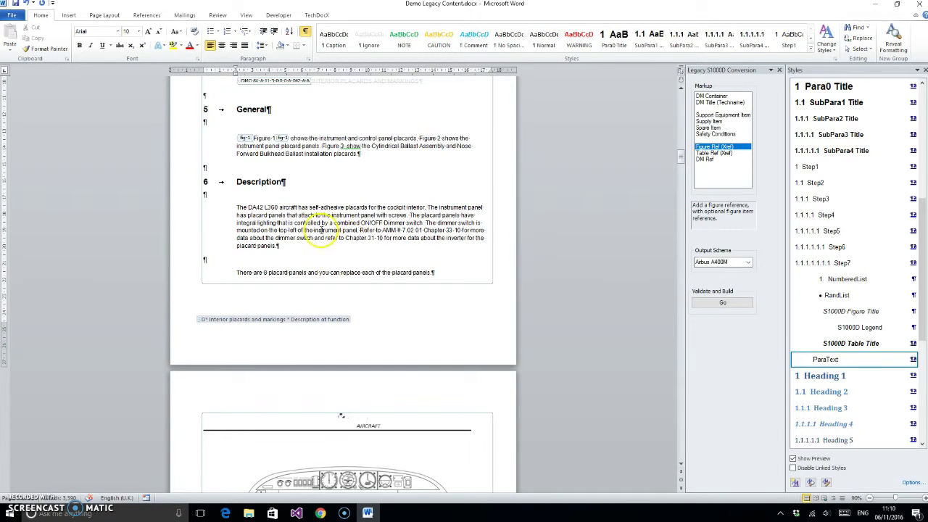
- Apply the S1000D Figure Title style to the Figure 1 caption, Interior Placards - Instrument Control Panels
scroll(329, 228, down, 8)
scroll(330, 227, down, 3)
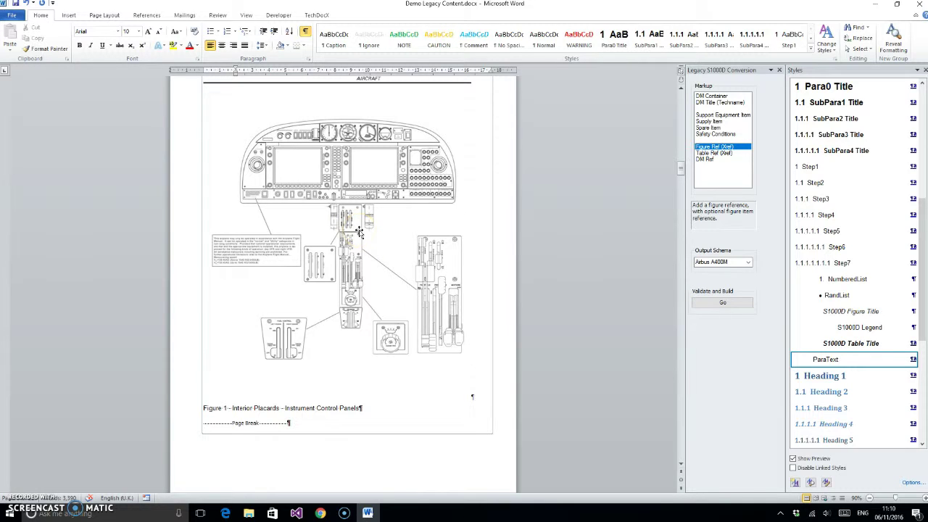
scroll(359, 230, down, 2)
scroll(359, 230, up, 1)
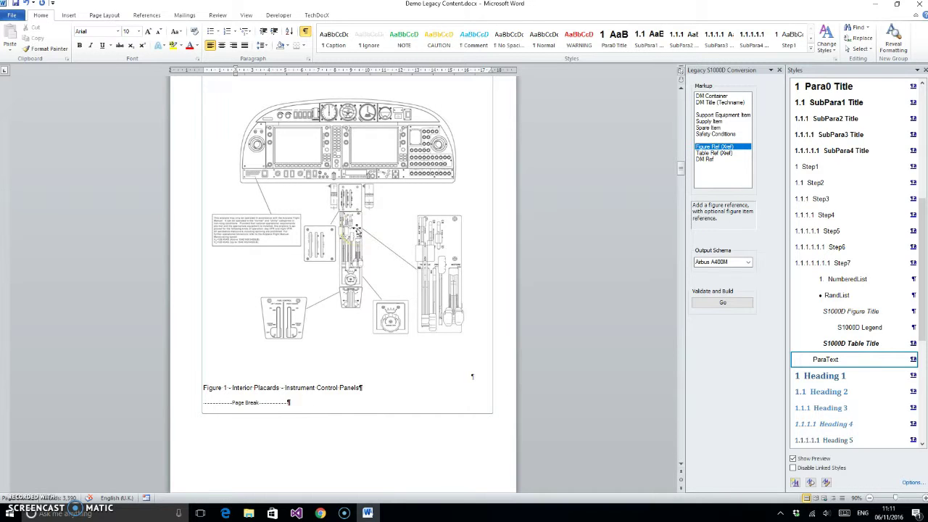
click(225, 387)
scroll(329, 261, down, 2)
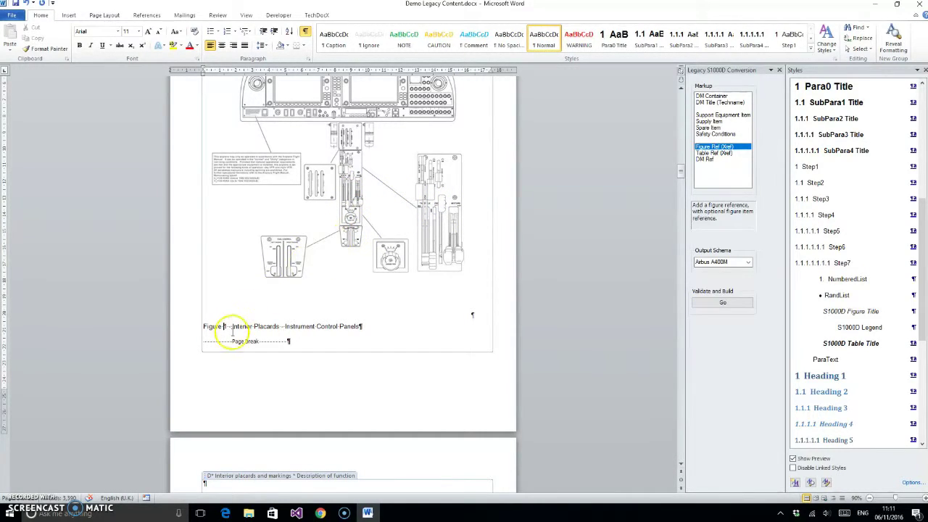
click(877, 312)
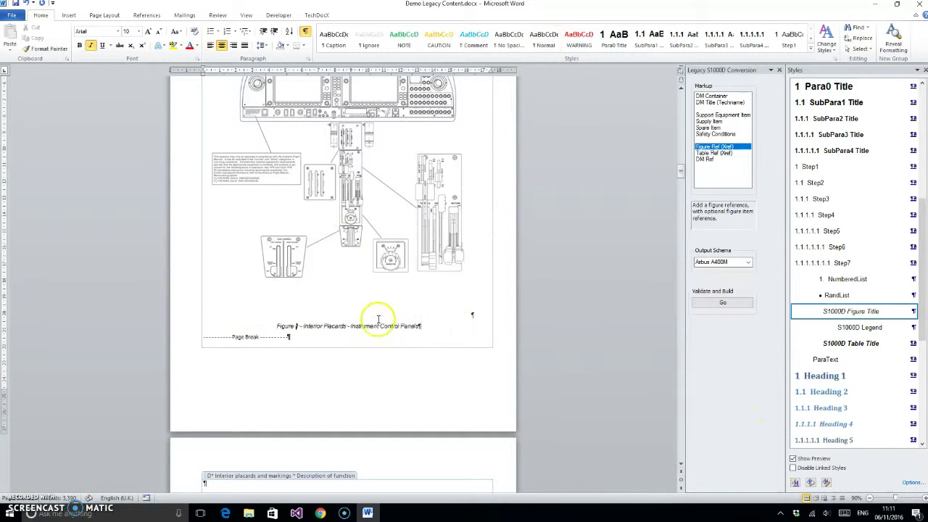
- Apply the S1000D Figure Title style to both Figure 2 Placards Panels captions, sheets 1 and 2
scroll(362, 290, down, 15)
click(345, 280)
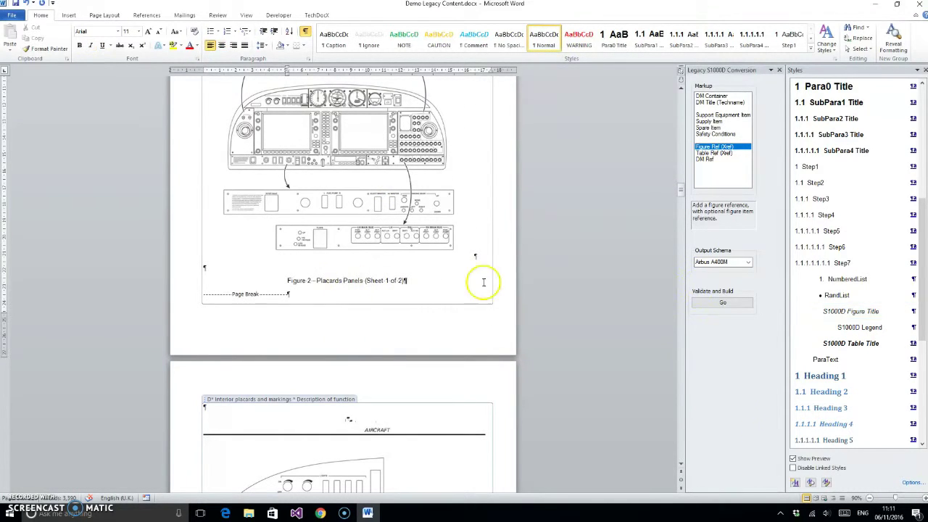
click(870, 311)
scroll(317, 310, down, 4)
scroll(317, 310, down, 8)
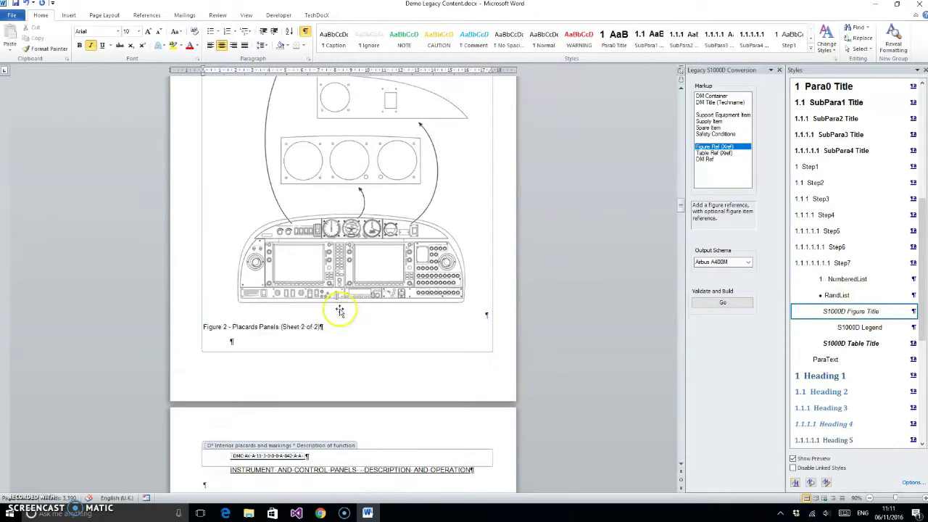
click(314, 326)
click(870, 311)
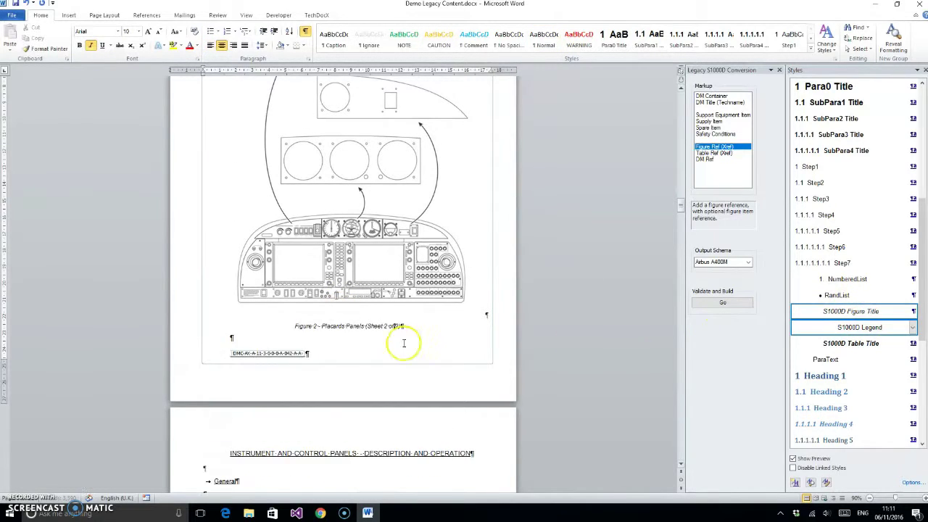
- Mark the section from INSTRUMENT AND CONTROL PANELS up to ELECTRICAL POWER as a DM container for Instrument and control panels, Description of function
scroll(326, 333, down, 9)
scroll(308, 217, up, 3)
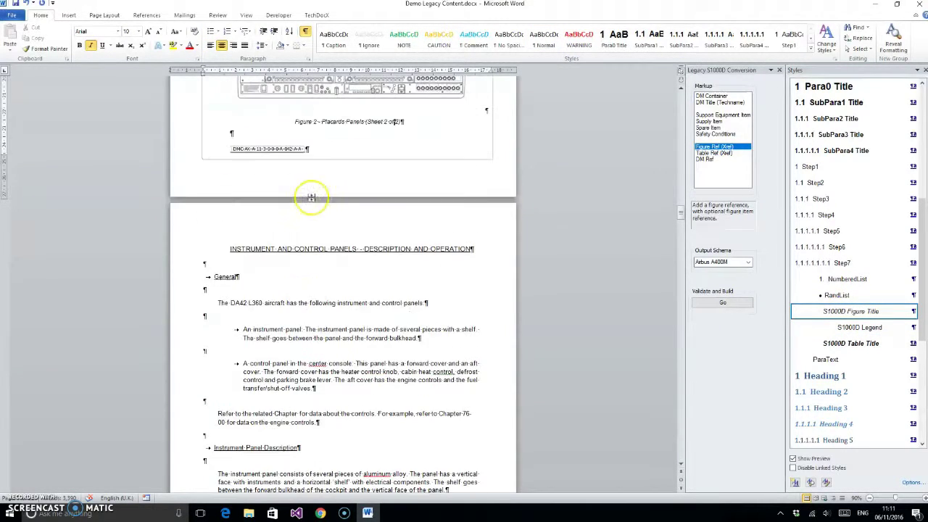
scroll(312, 206, down, 4)
drag(227, 106, 360, 348)
scroll(366, 271, down, 15)
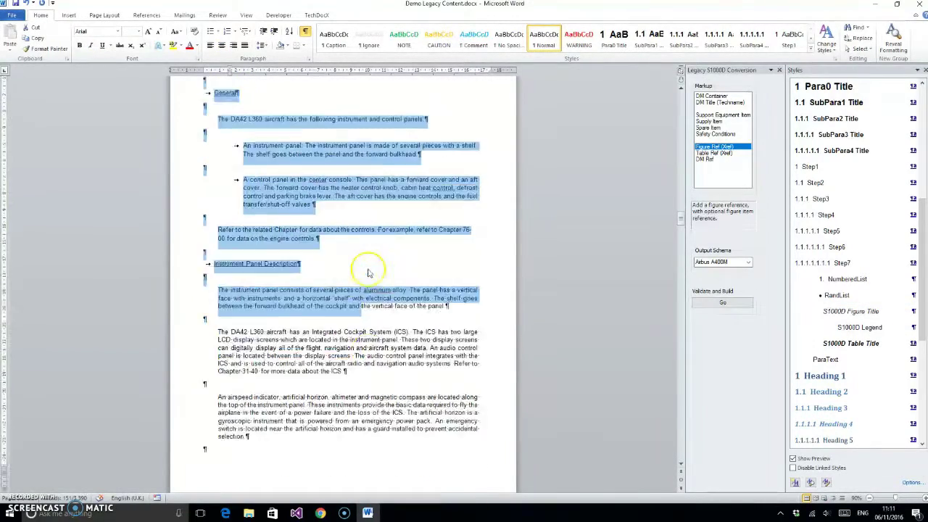
scroll(359, 271, down, 10)
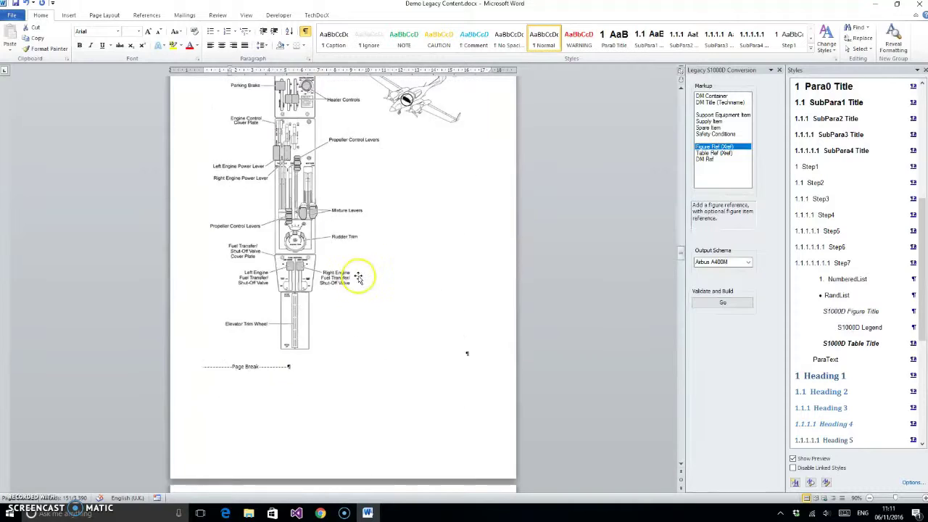
scroll(357, 274, up, 1)
shift+click(297, 253)
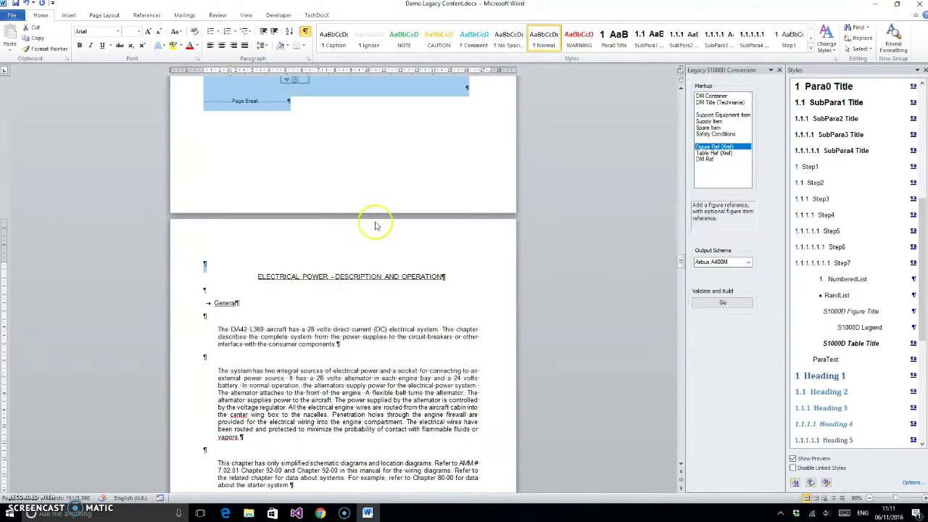
scroll(373, 219, up, 10)
scroll(384, 221, up, 15)
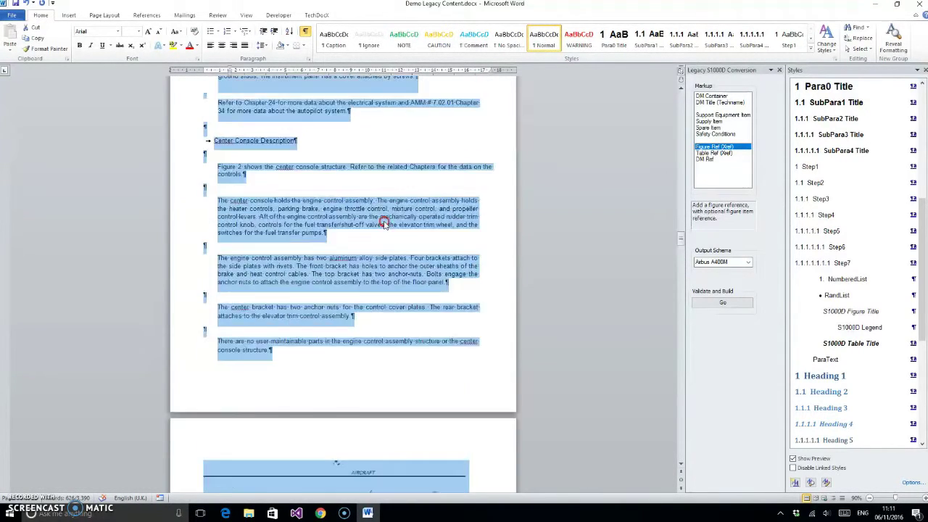
scroll(384, 221, up, 1)
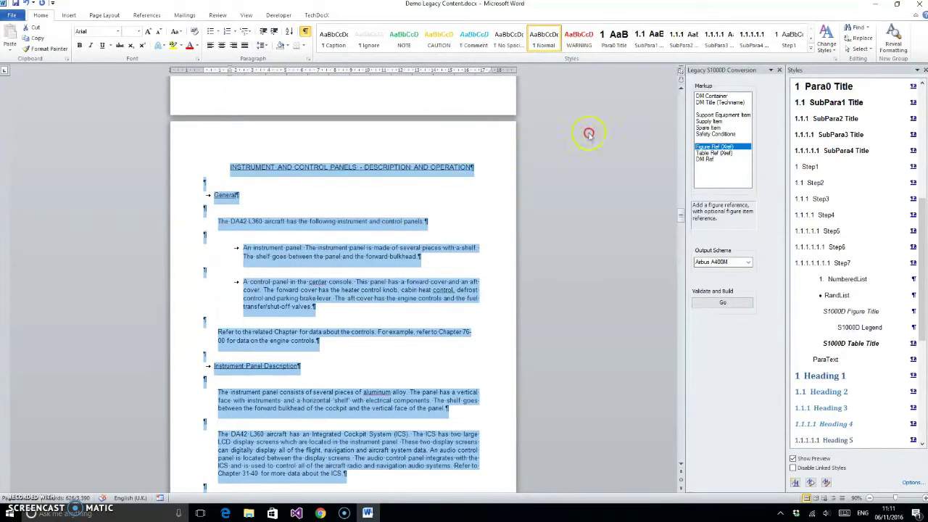
double_click(731, 96)
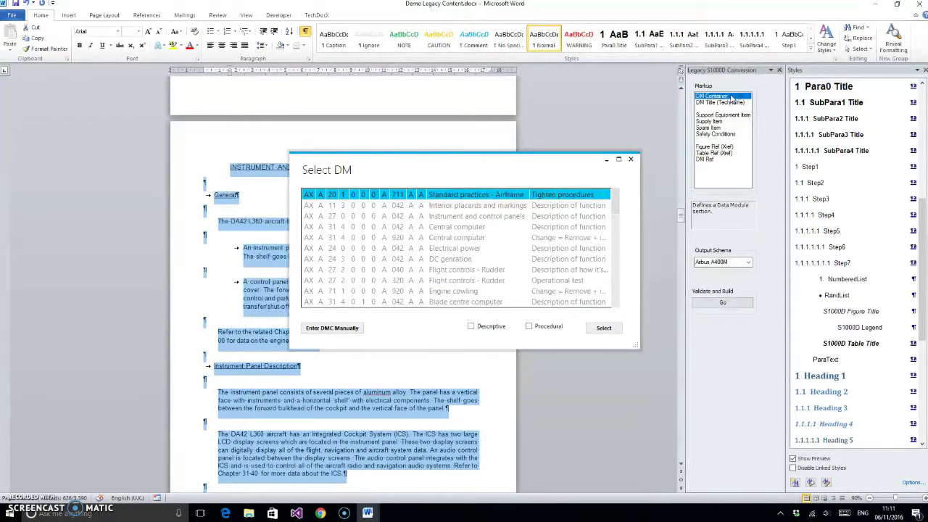
click(462, 217)
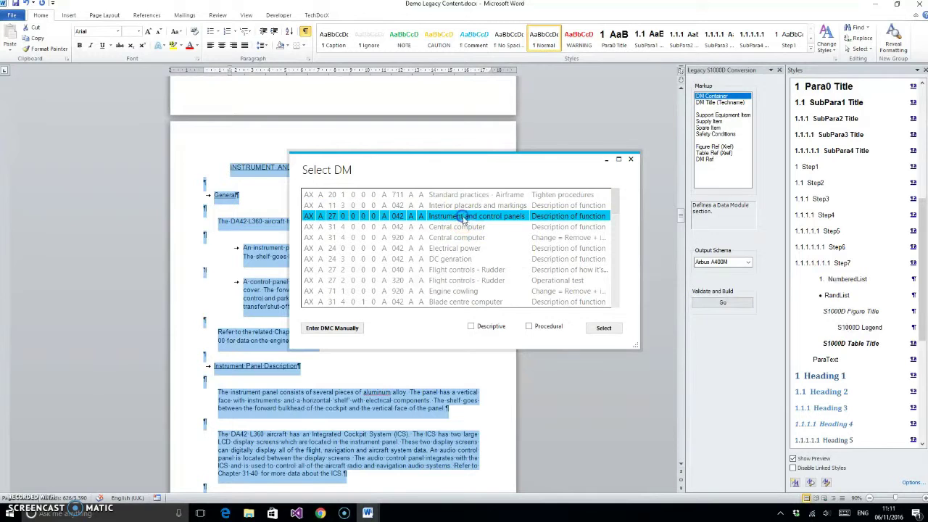
click(602, 328)
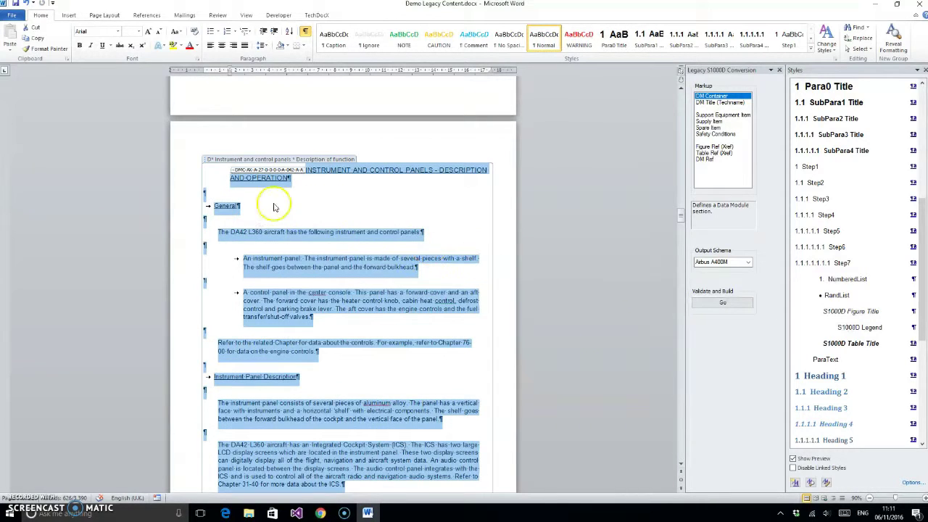
- Apply the Ignore style to the INSTRUMENT AND CONTROL PANELS - DESCRIPTION AND OPERATION title line
click(314, 190)
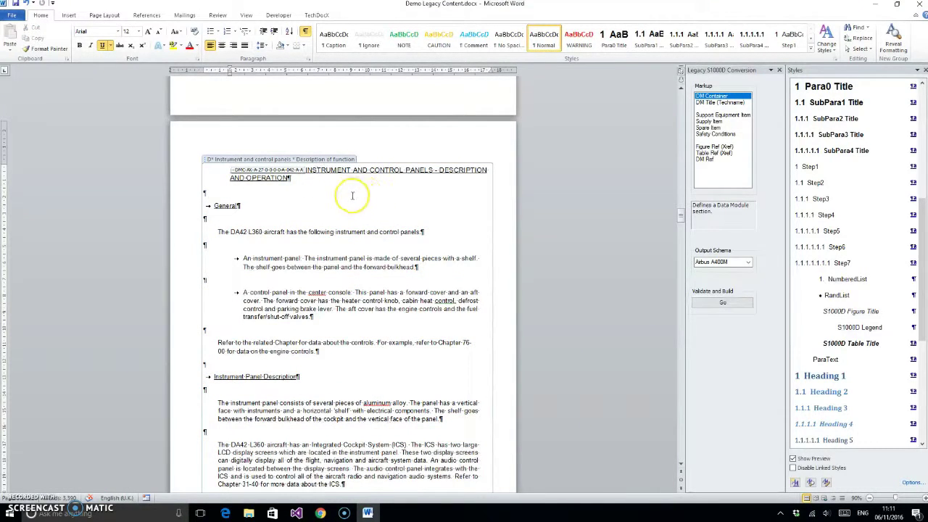
scroll(852, 150, up, 5)
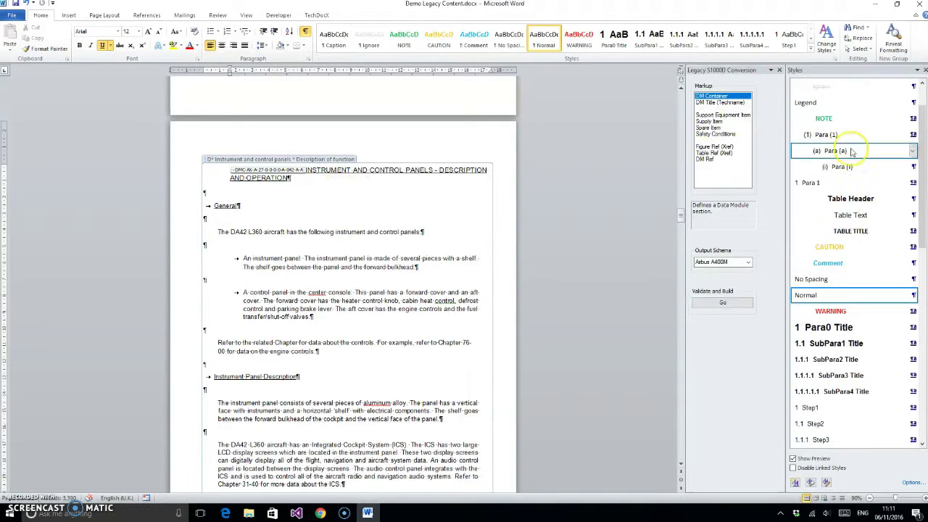
click(826, 86)
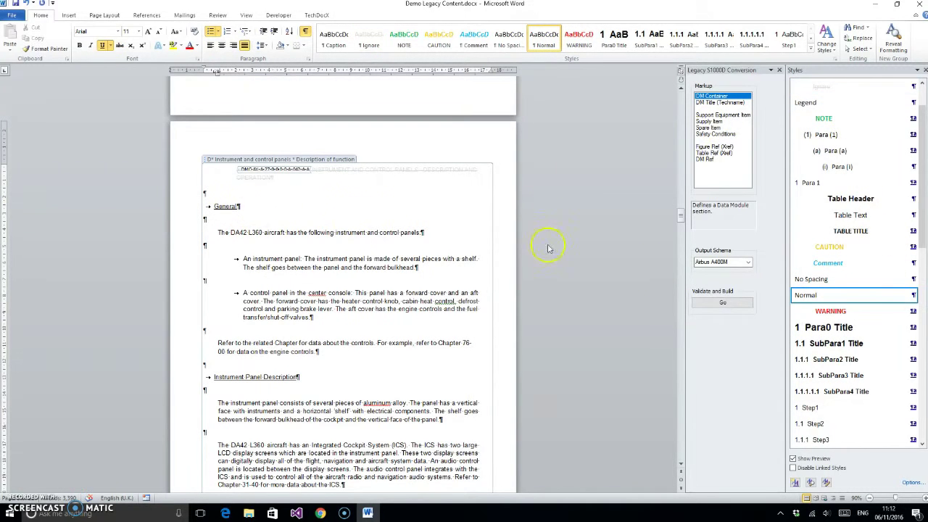
- Apply Para0 Title to the General heading of the instrument panels module and ParaText to the sentence introducing the panels
click(798, 327)
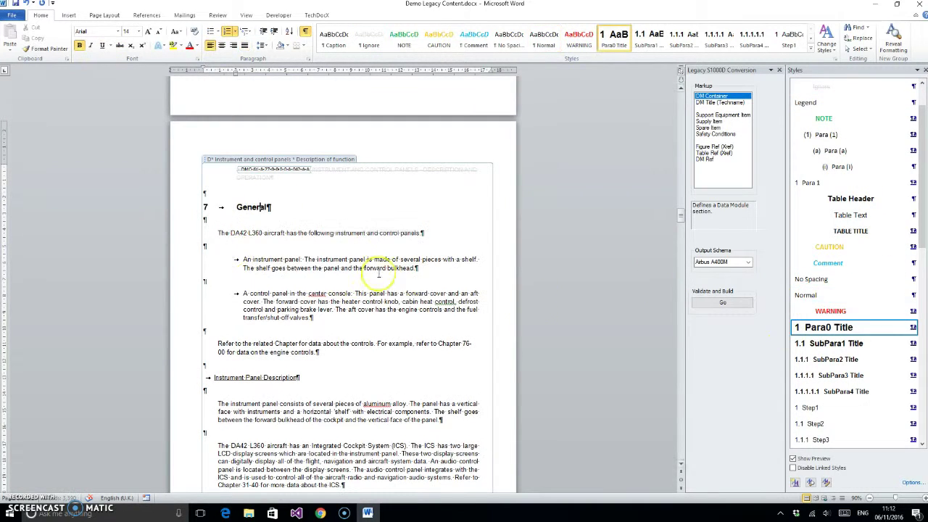
click(227, 231)
scroll(848, 402, down, 3)
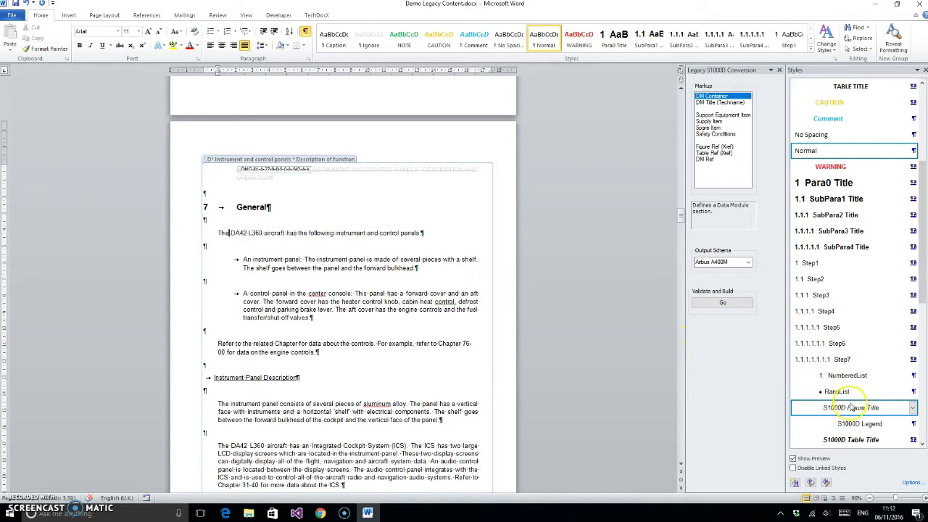
scroll(852, 410, down, 2)
click(830, 406)
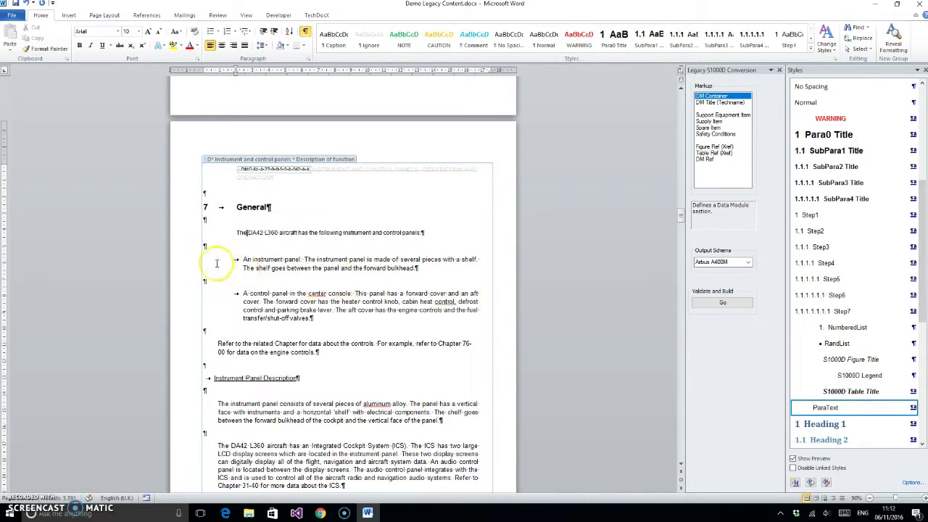
- Apply RandList to the instrument panel and control panel list items, and ParaText to the paragraph referring to Chapter 76-00
drag(241, 260, 319, 319)
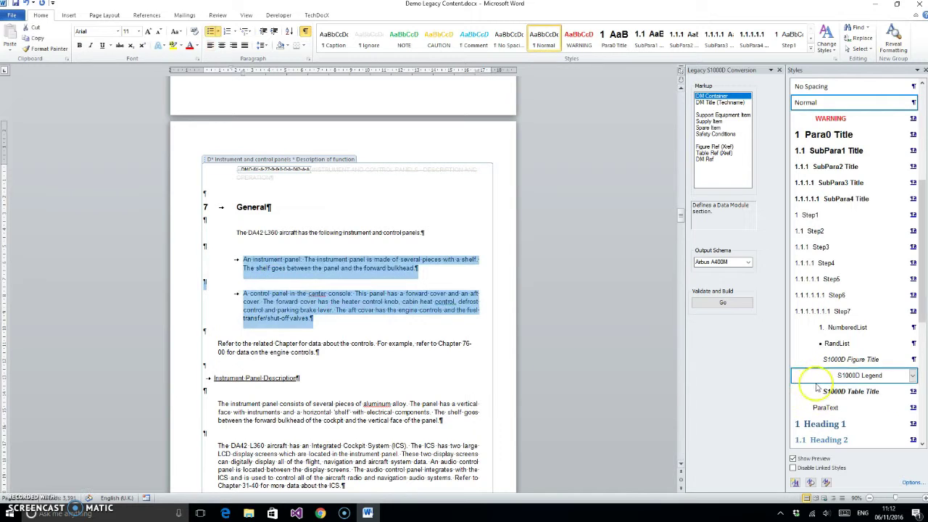
click(837, 343)
scroll(216, 276, down, 1)
click(240, 291)
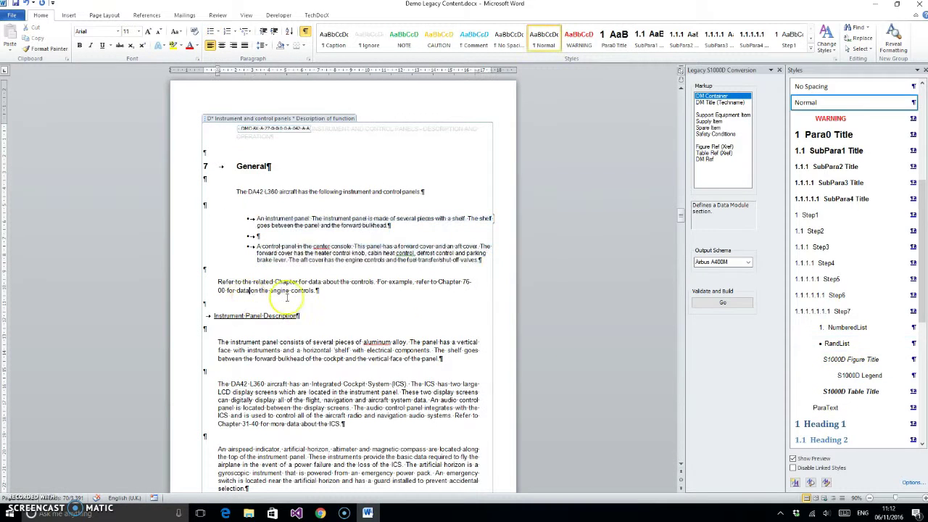
click(824, 410)
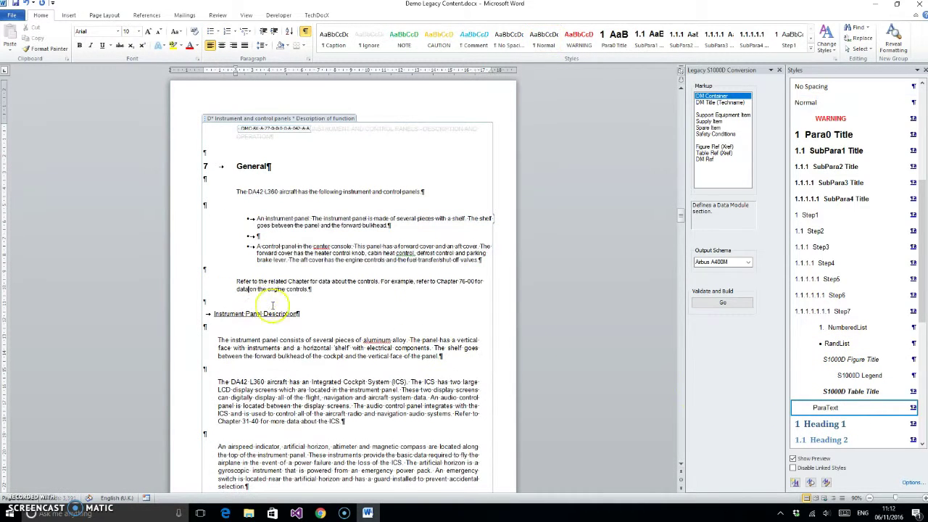
- Apply Para0 Title to the Instrument Panel Description heading
click(245, 313)
click(828, 134)
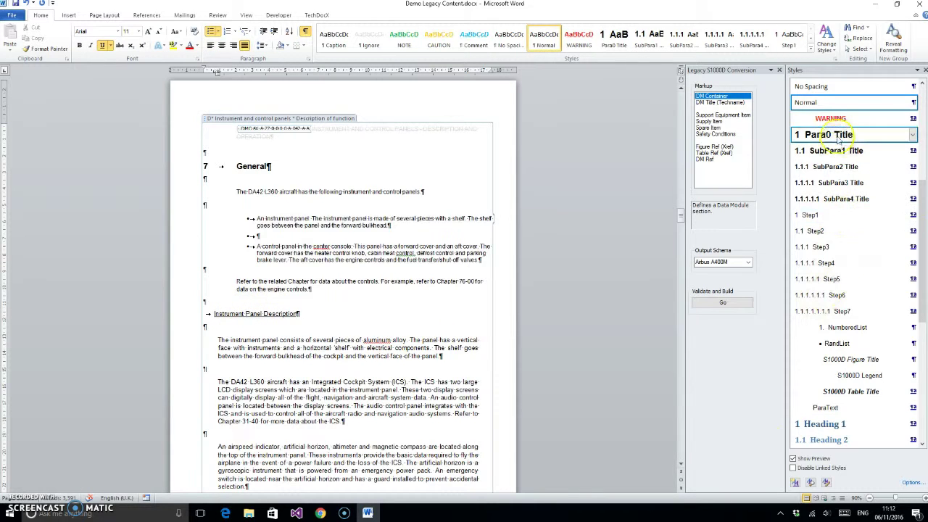
- Apply ParaText to the body paragraphs under Instrument Panel Description, through the paragraph referring to Chapter 24
scroll(290, 304, down, 5)
drag(218, 155, 267, 316)
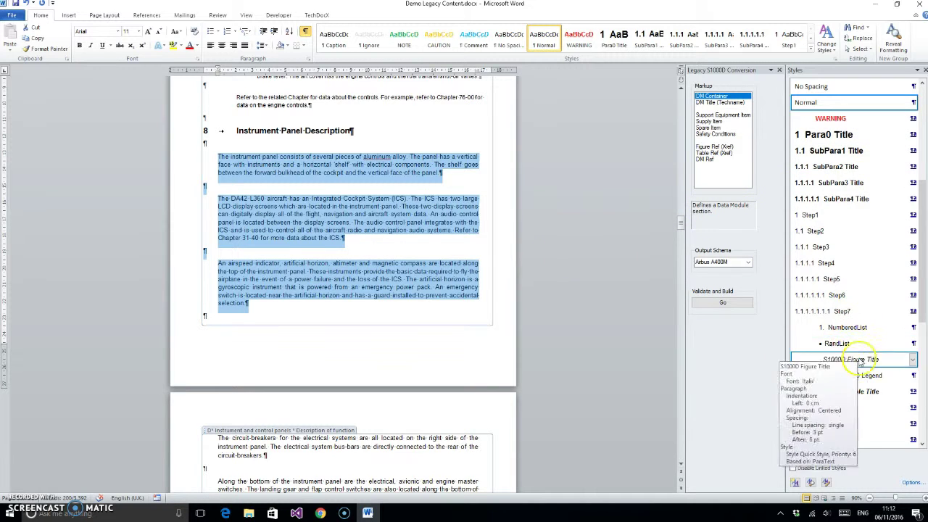
click(826, 407)
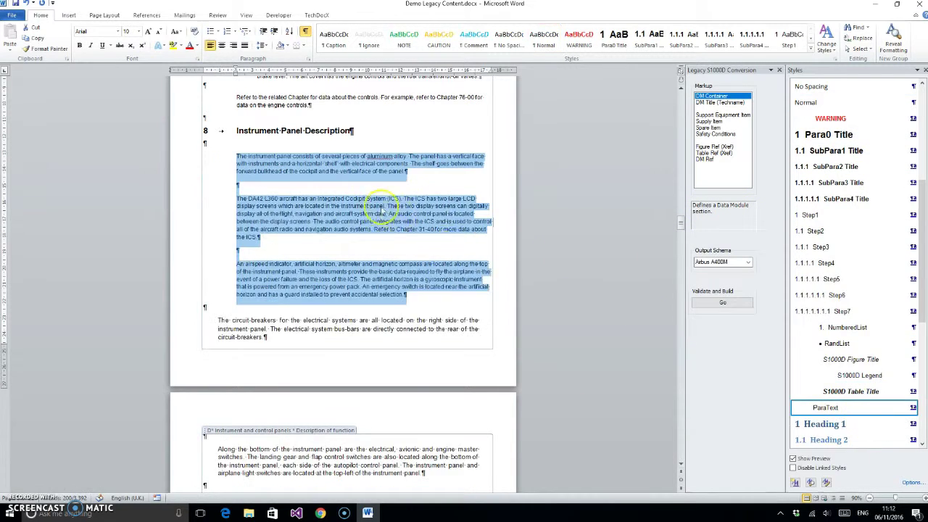
click(284, 324)
click(826, 408)
scroll(363, 253, down, 3)
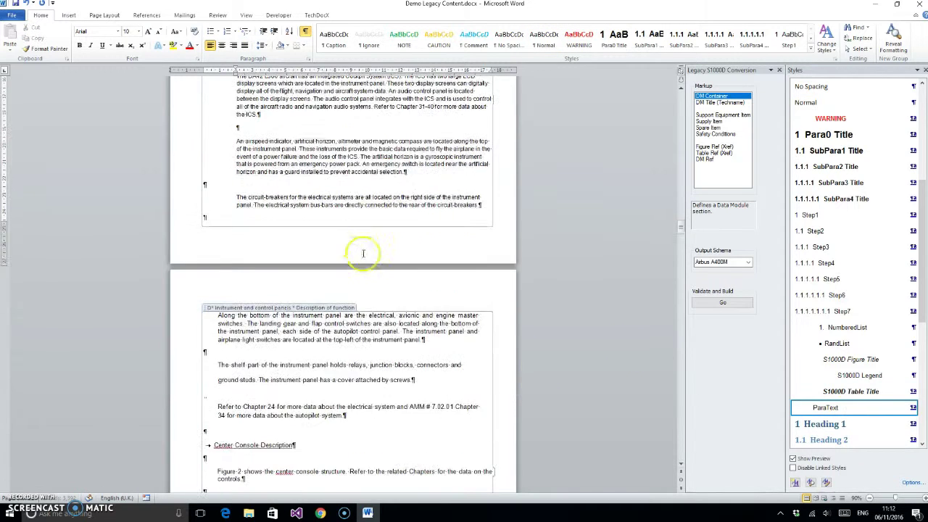
scroll(363, 253, down, 2)
drag(260, 261, 355, 354)
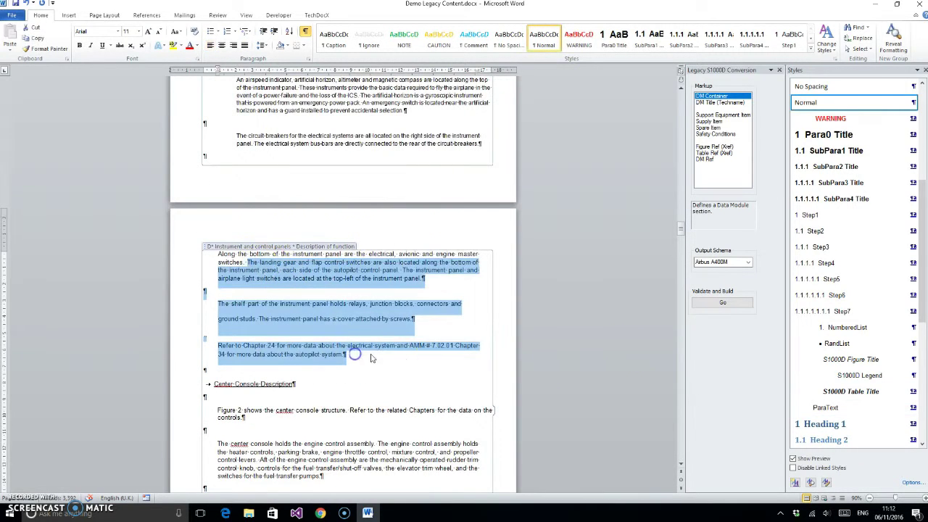
click(867, 411)
- Apply Para0 Title to the Center Console Description heading and ParaText to all body paragraphs below it
scroll(290, 277, down, 2)
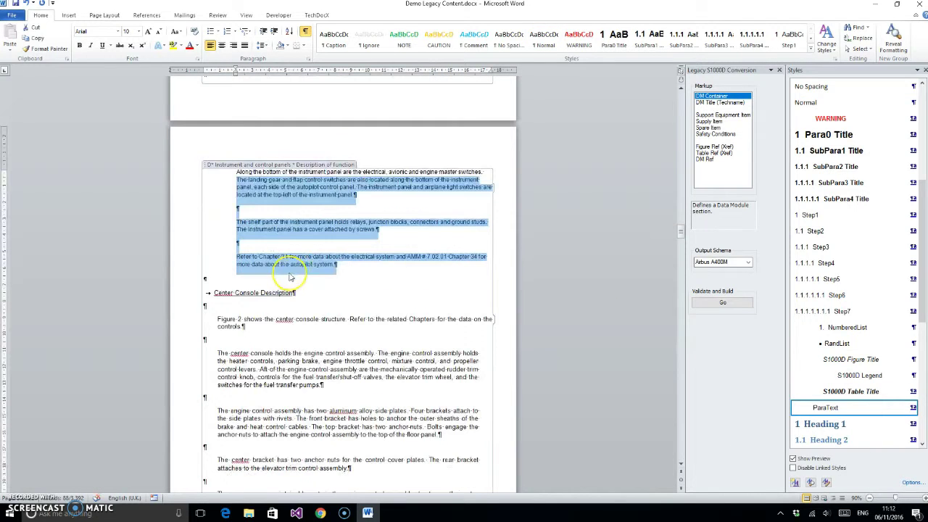
click(272, 290)
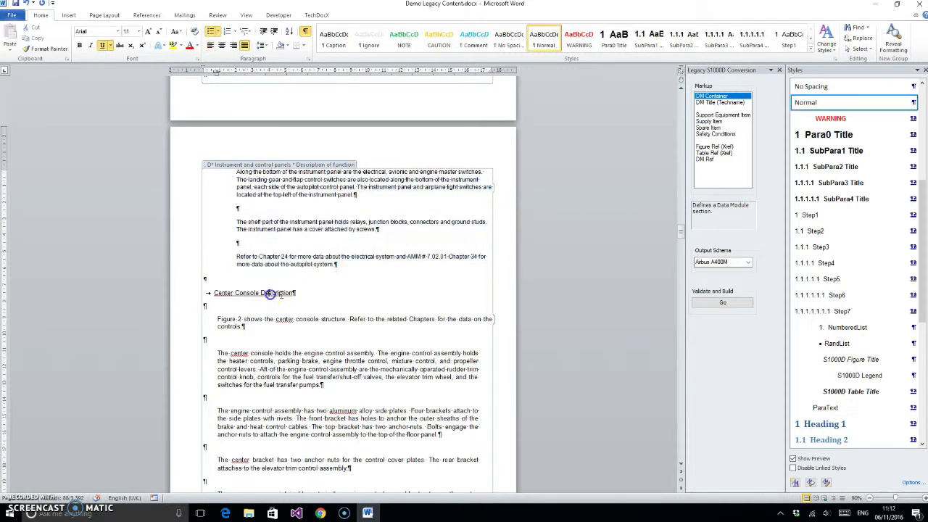
click(841, 134)
scroll(350, 241, down, 4)
drag(216, 176, 342, 355)
click(870, 410)
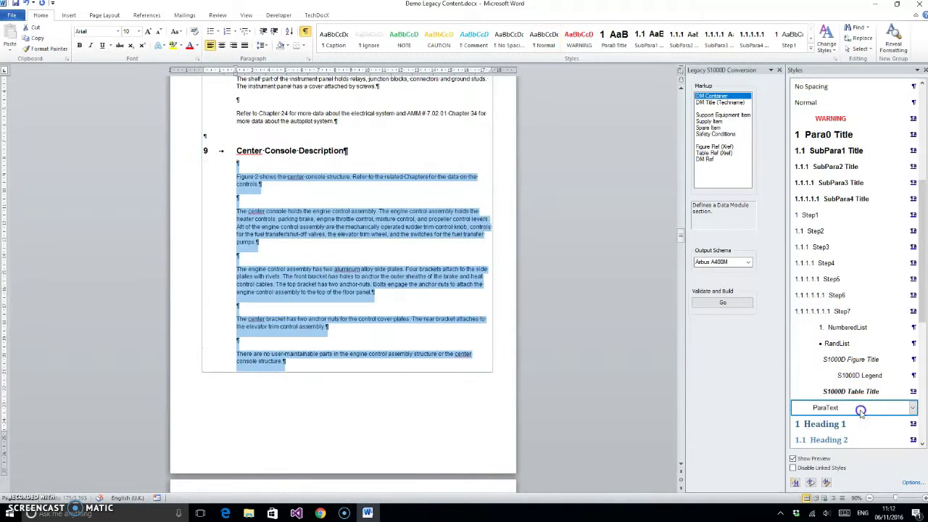
- Add the caption "Centre console" below the center console illustration and apply the S1000D Figure Title style to it
scroll(348, 199, down, 8)
scroll(349, 196, down, 9)
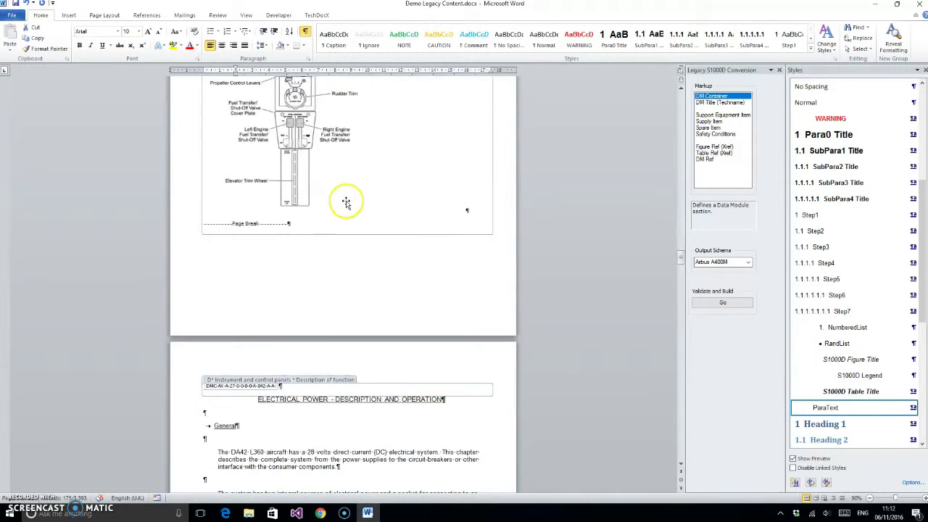
scroll(352, 202, up, 3)
scroll(354, 205, up, 8)
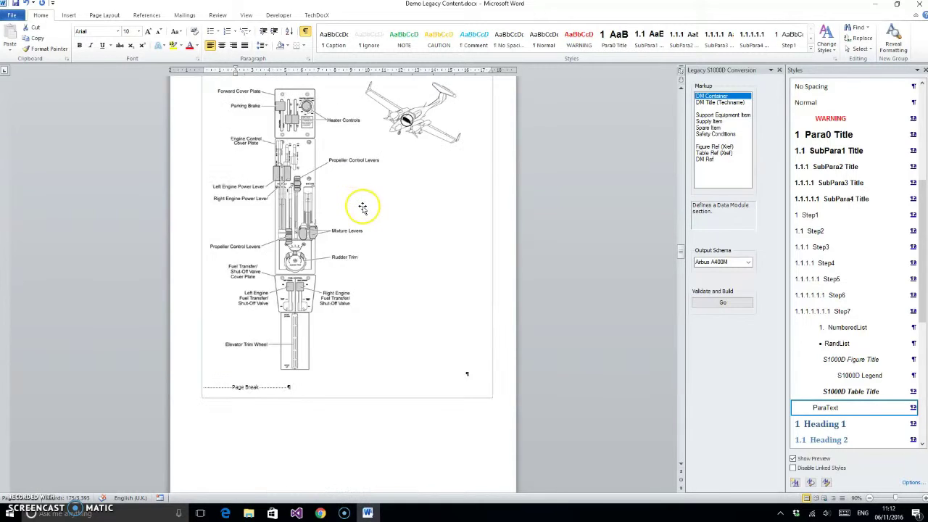
scroll(361, 208, down, 6)
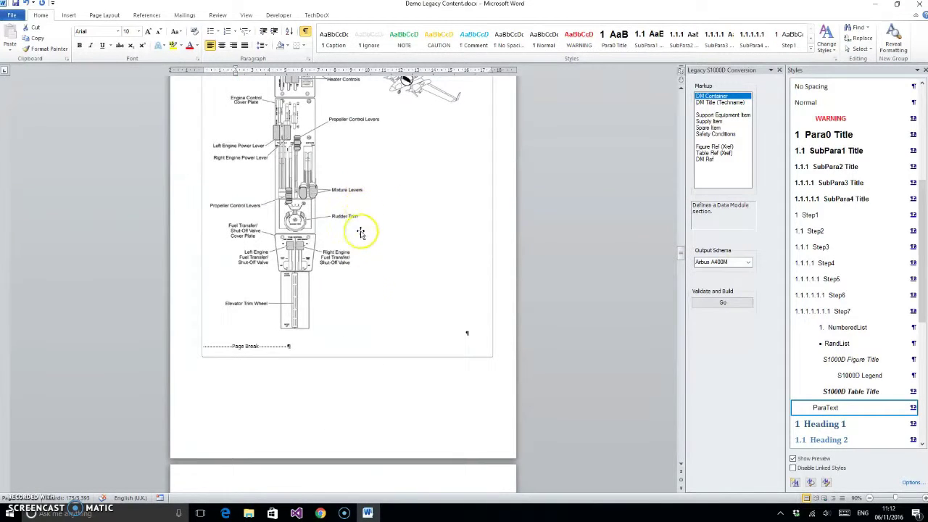
click(260, 339)
click(477, 332)
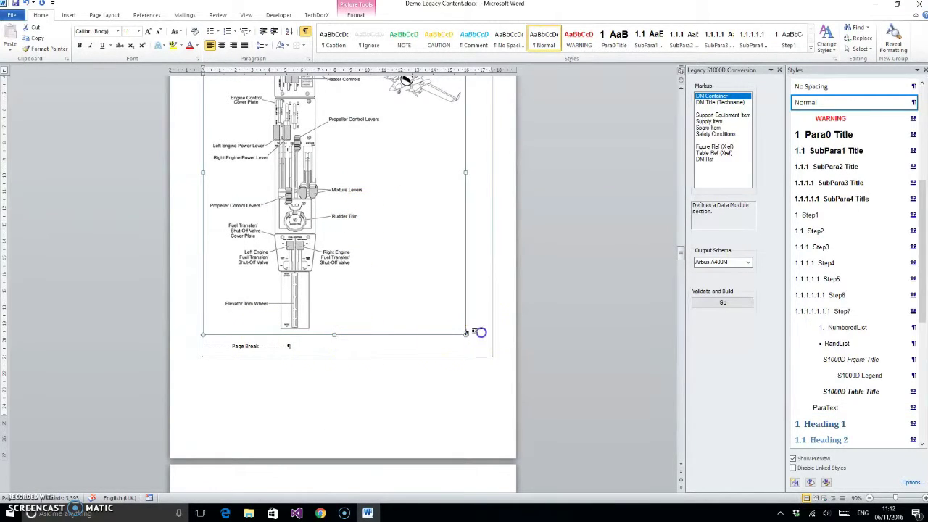
key(Return)
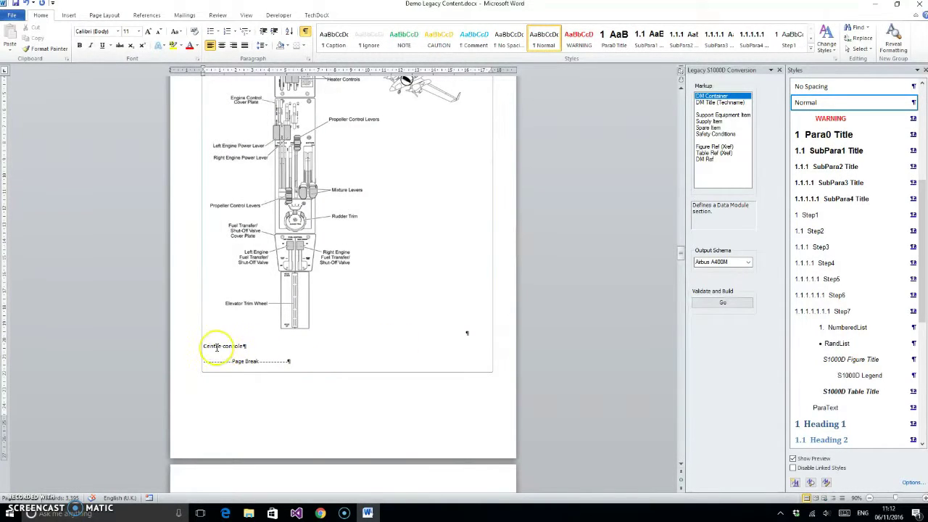
click(856, 360)
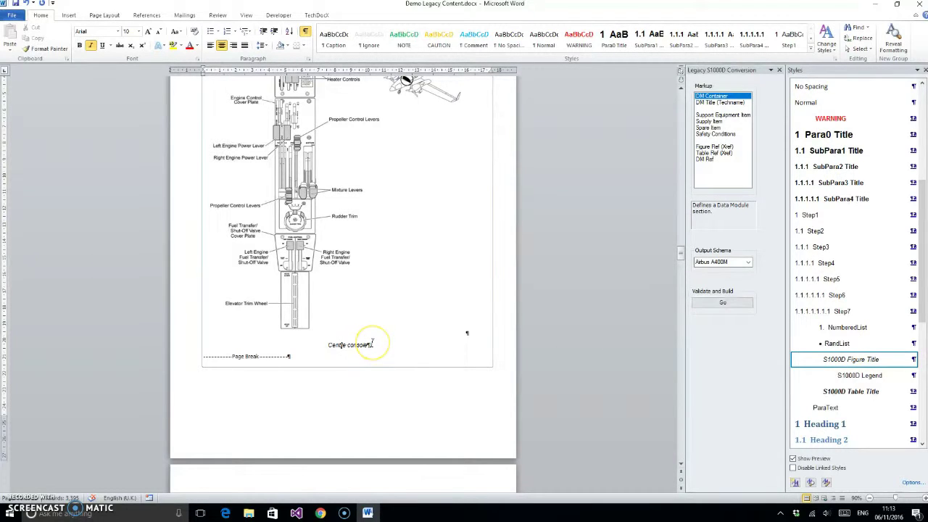
click(167, 398)
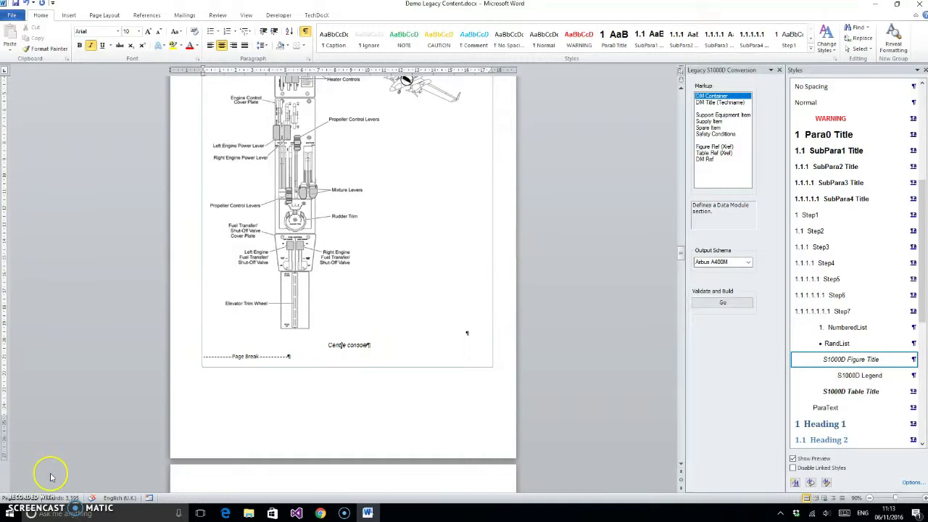
- Mark the content from ELECTRICAL POWER up to RUDDER - MAINTENANCE PRACTICES as a DM container for Electrical power, Description of function, Descriptive
scroll(246, 385, down, 10)
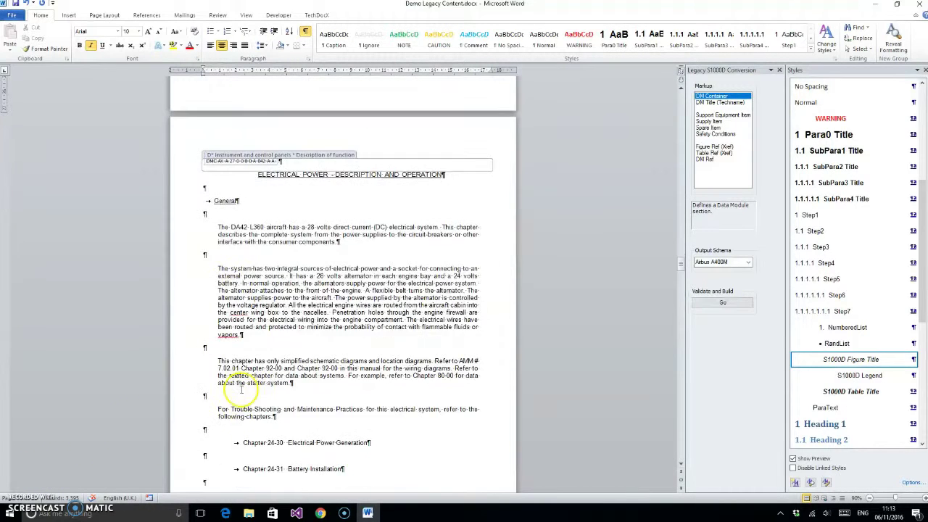
scroll(248, 385, down, 1)
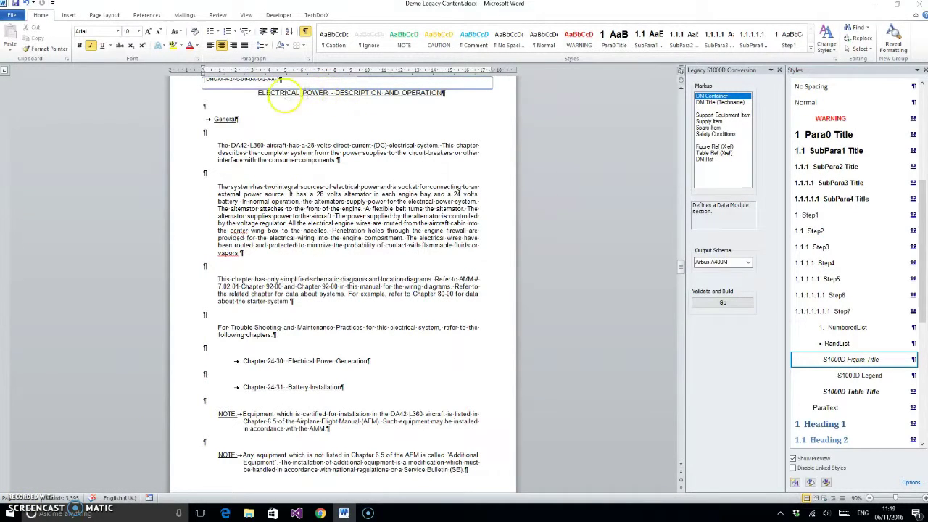
drag(253, 92, 366, 391)
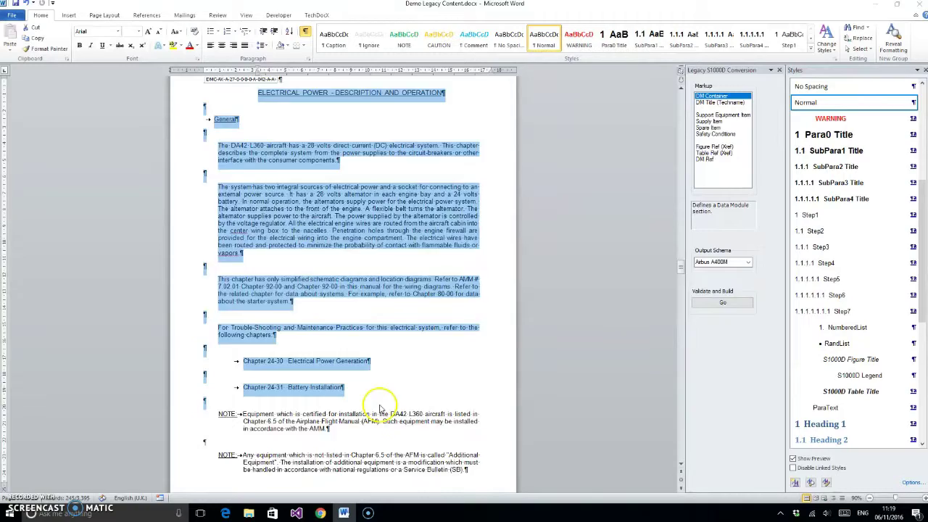
scroll(370, 378, down, 6)
scroll(370, 378, down, 20)
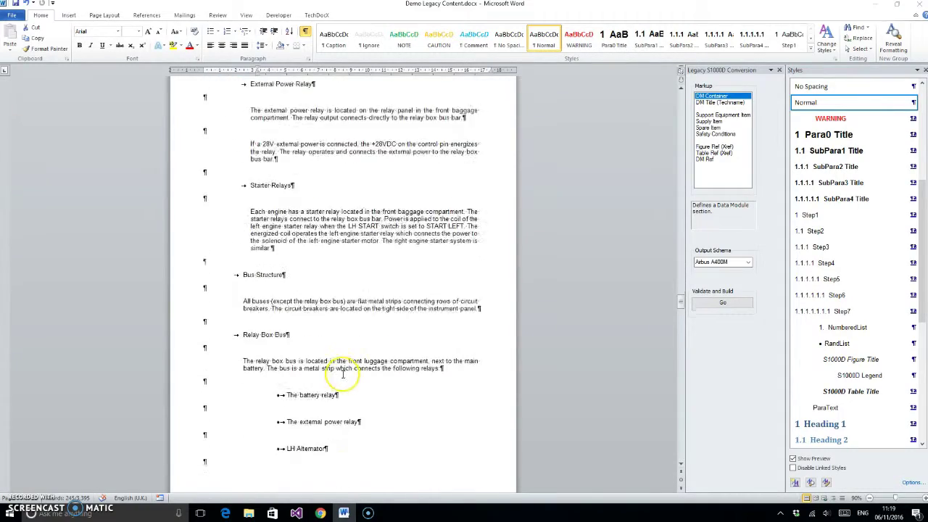
scroll(340, 378, down, 20)
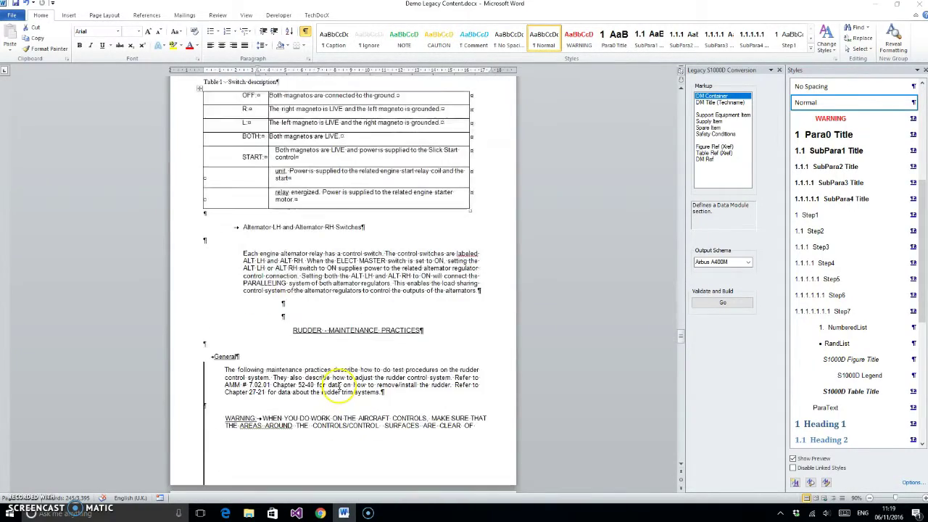
shift+click(316, 351)
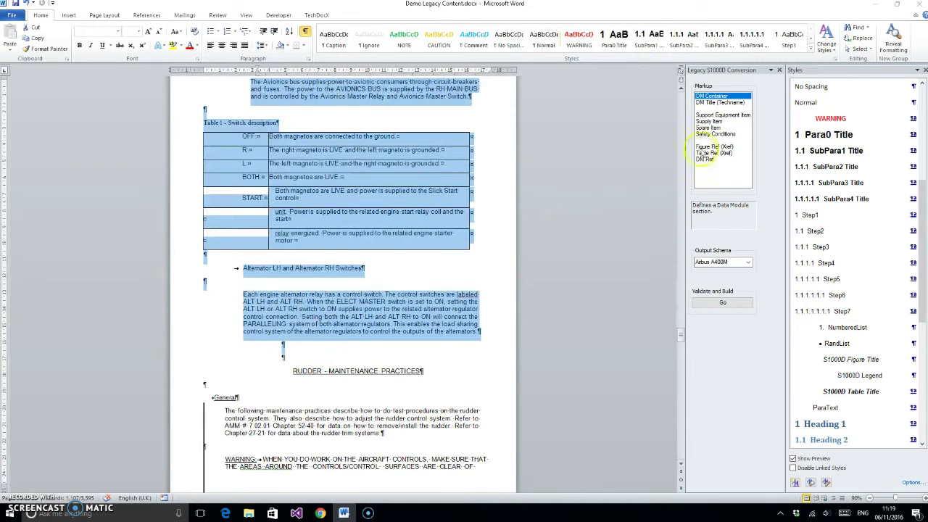
double_click(714, 99)
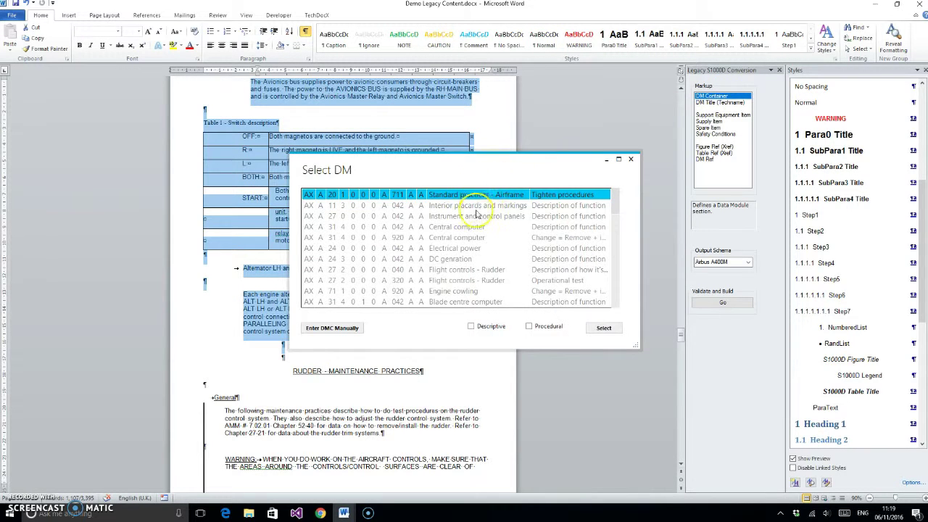
click(472, 250)
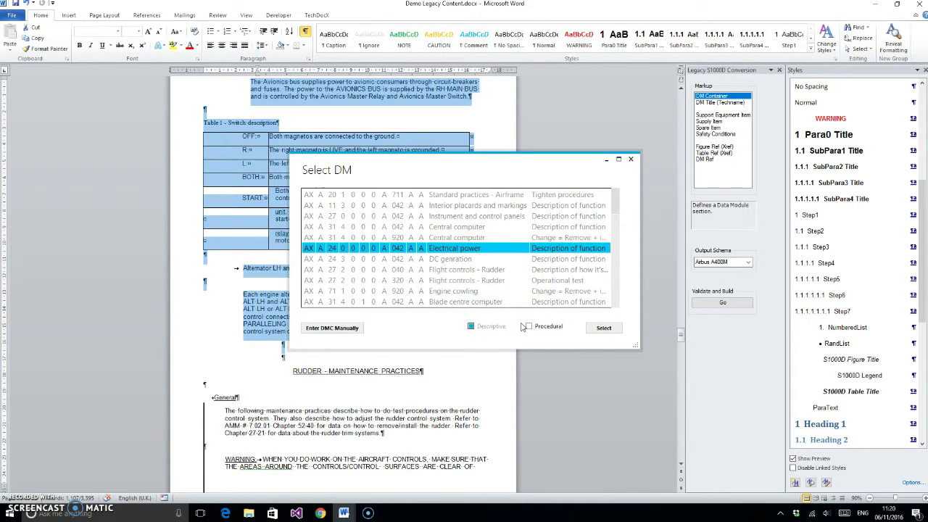
click(604, 328)
- Apply the Ignore style to the Electrical System Description and Operation line in the electrical power module
scroll(425, 203, up, 5)
scroll(424, 210, up, 15)
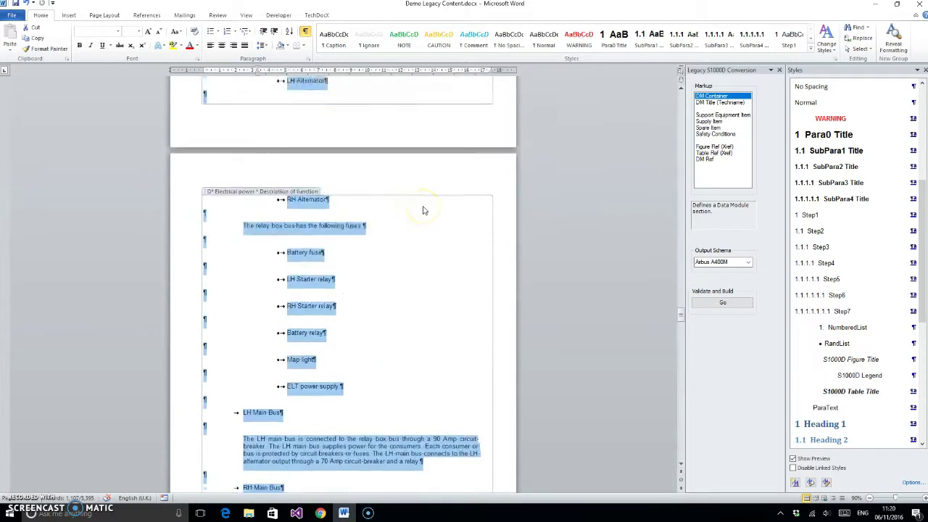
scroll(425, 211, up, 3)
scroll(425, 208, down, 5)
click(248, 150)
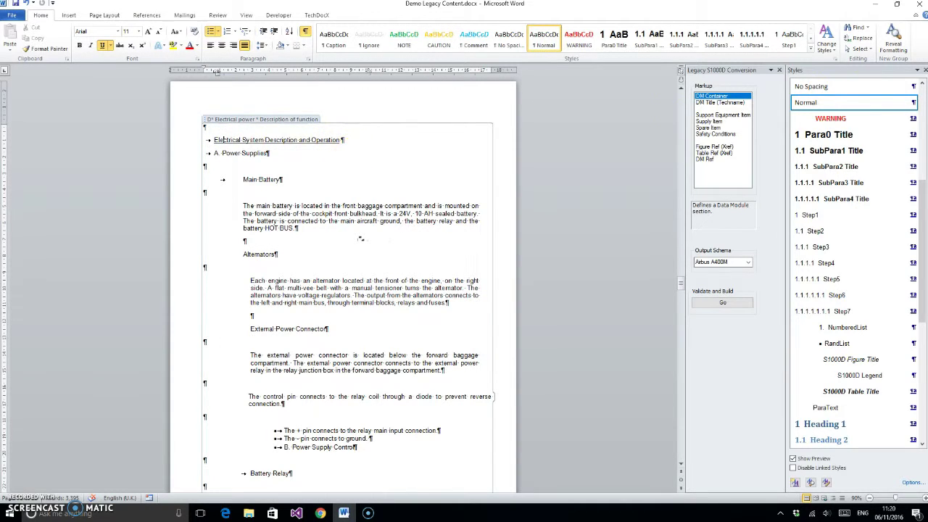
click(369, 40)
click(332, 149)
click(223, 154)
click(220, 127)
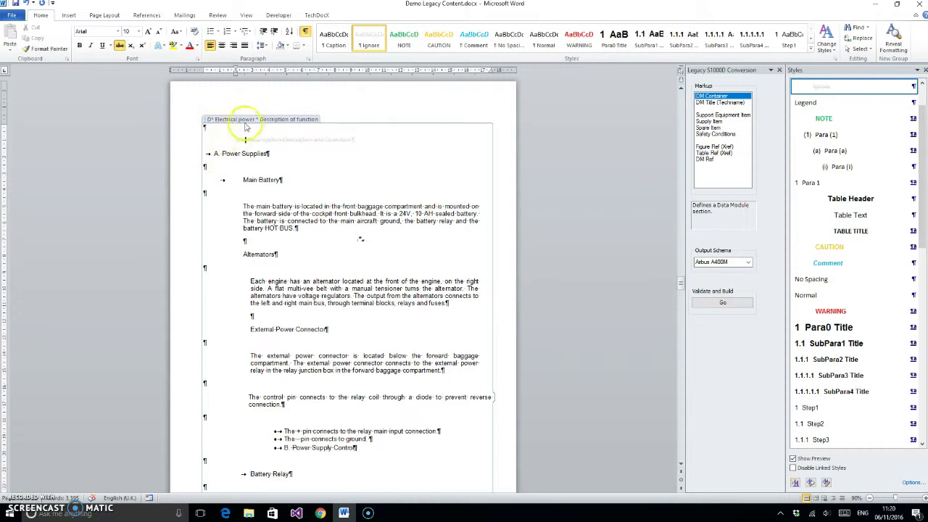
- Apply Para0 Title to the A. Power Supplies heading and SubPara1 Title to the Main Battery heading
click(233, 154)
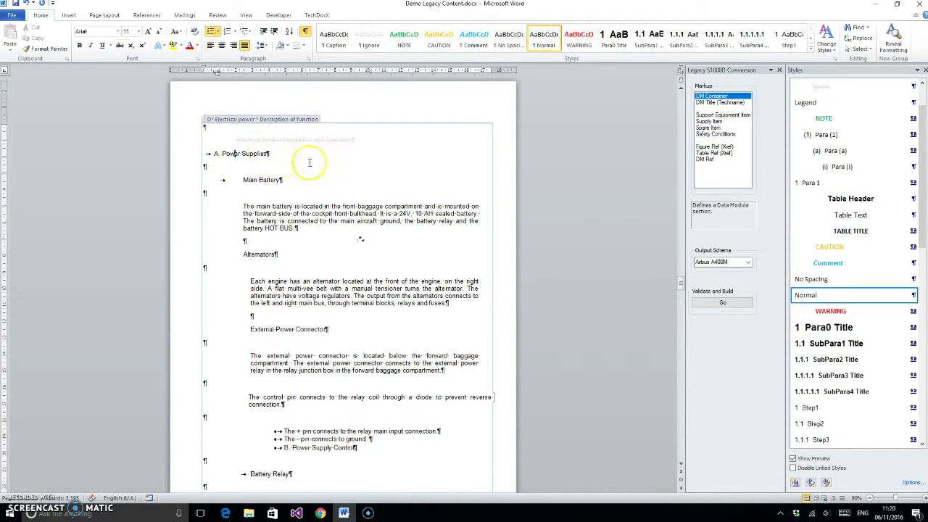
click(824, 326)
click(248, 180)
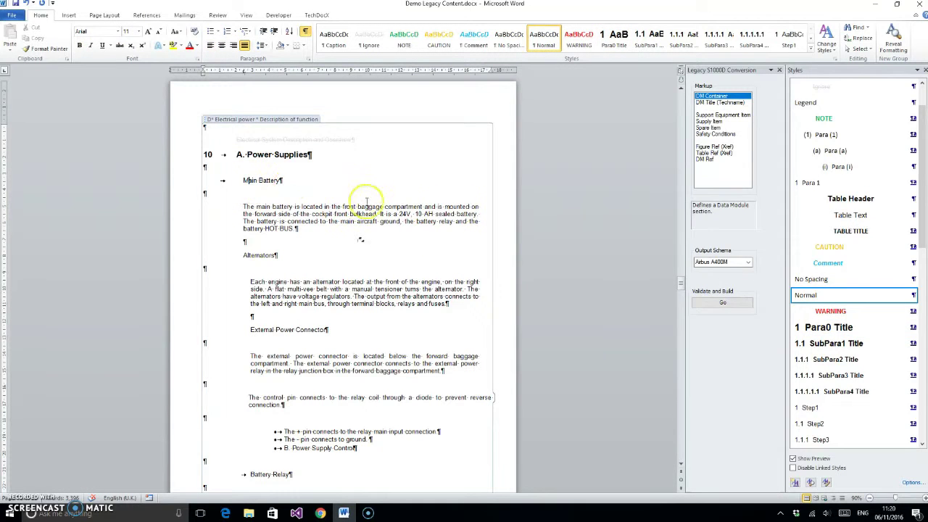
click(836, 343)
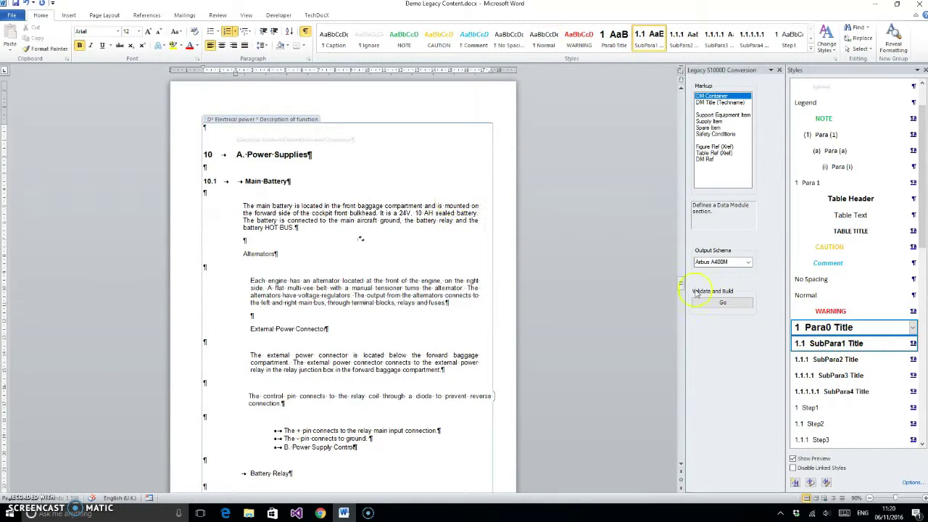
- Apply ParaText to the paragraph describing the main battery
click(252, 208)
scroll(833, 391, down, 5)
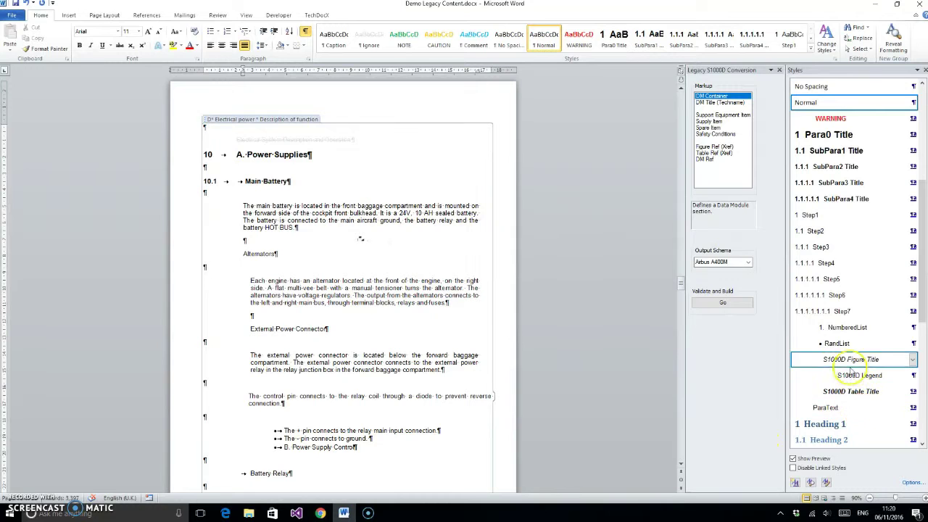
click(825, 407)
- Apply SubPara1 Title to the Alternators heading and ParaText to the paragraph below it
click(259, 248)
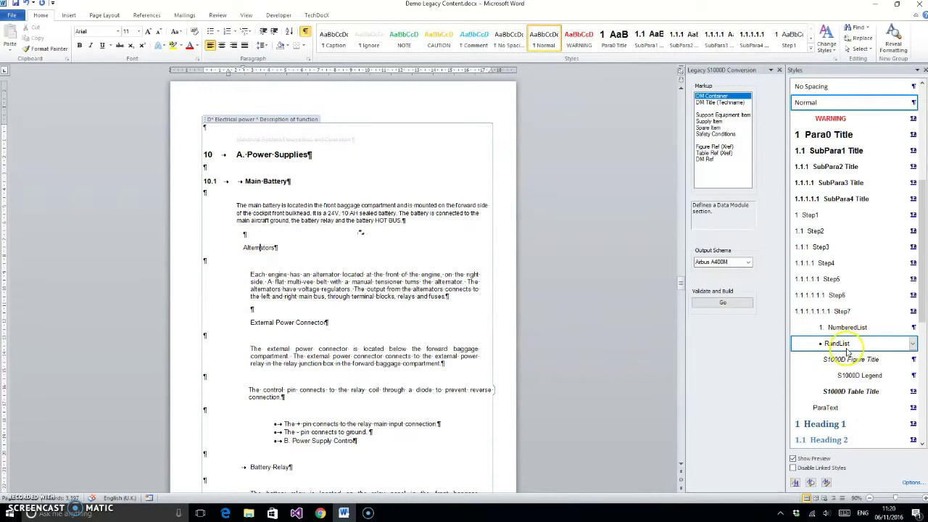
click(833, 150)
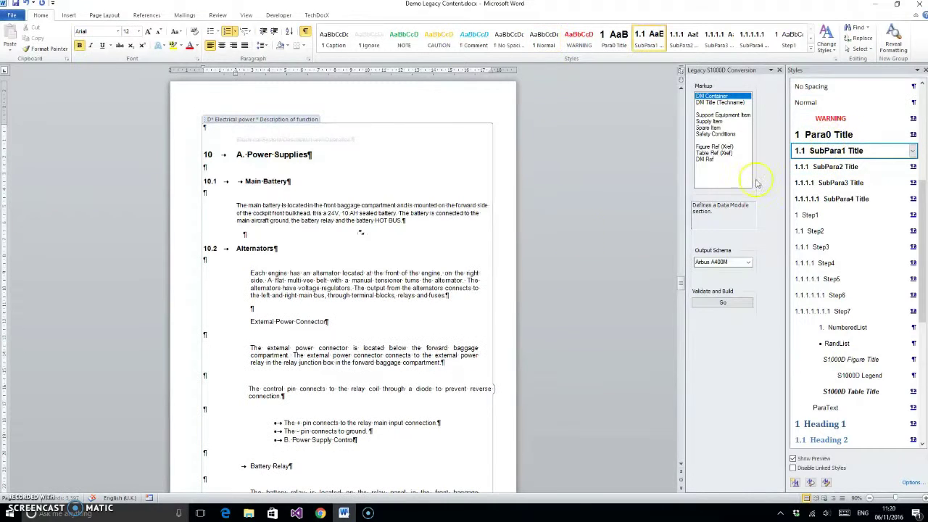
click(272, 273)
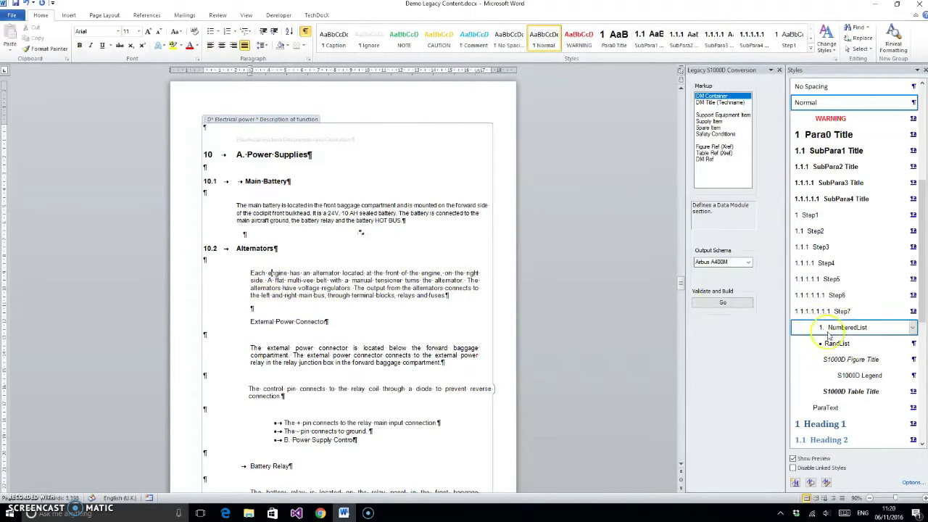
click(834, 410)
- Apply SubPara1 Title to the External Power Connector heading and ParaText to the two paragraphs below it
click(287, 322)
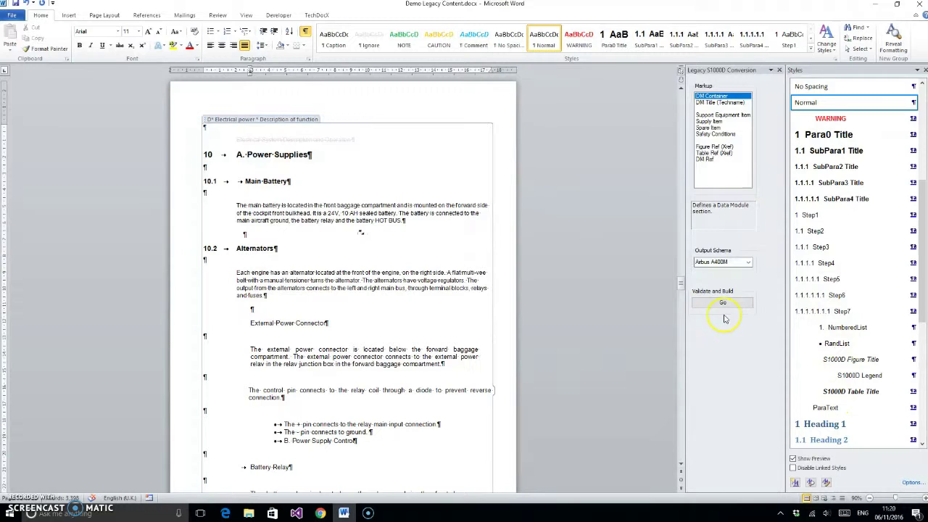
click(830, 151)
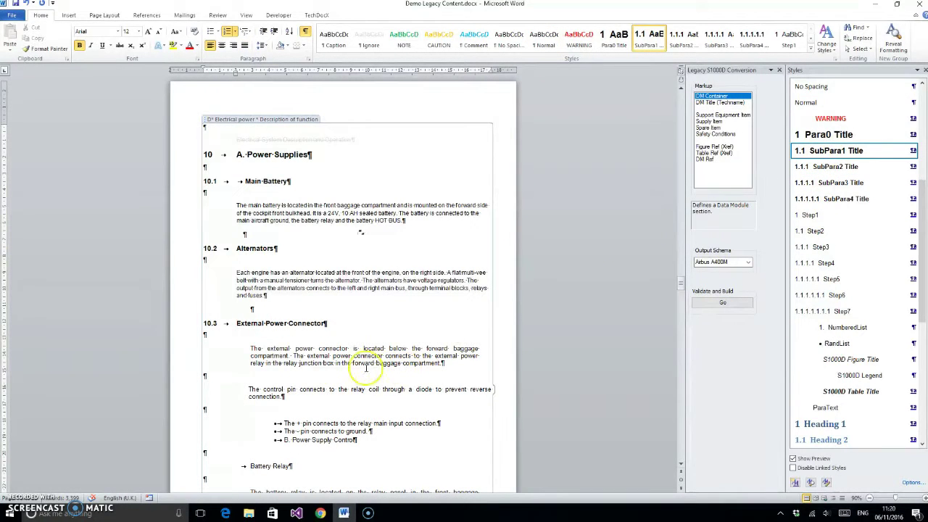
drag(269, 350, 286, 396)
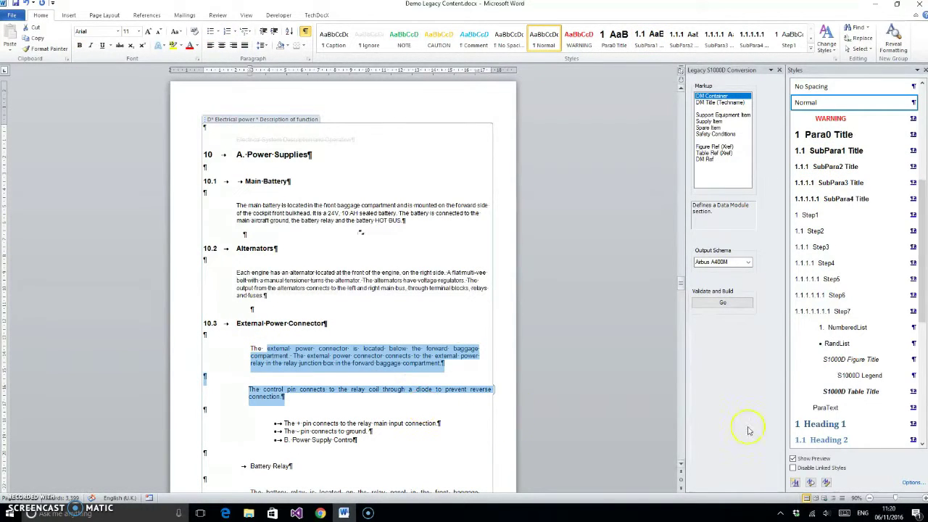
click(846, 408)
- Apply the RandList style to the three bullets from the + pin connection to B. Power Supply Control
scroll(341, 389, down, 3)
drag(282, 335, 363, 353)
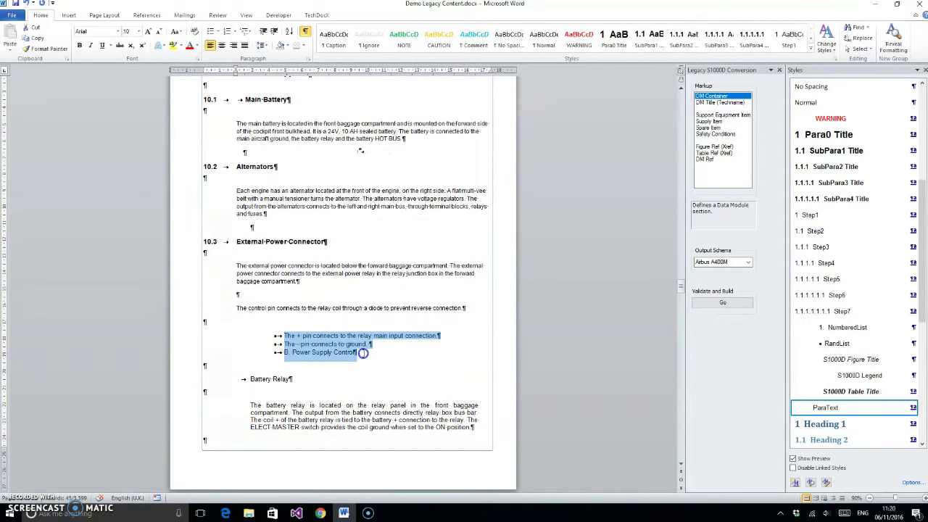
click(841, 343)
- Apply SubPara1 Title to the Battery Relay heading and ParaText to the paragraph describing the battery relay
scroll(345, 371, down, 3)
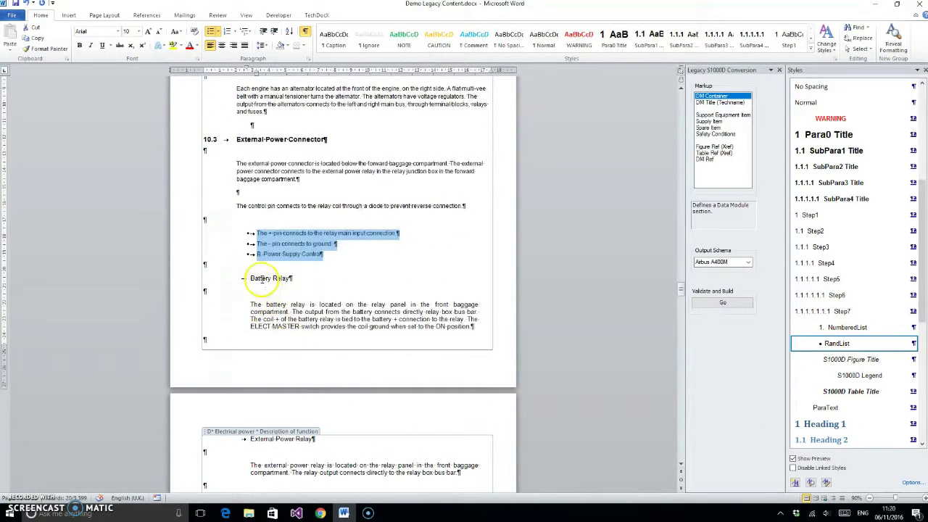
click(263, 280)
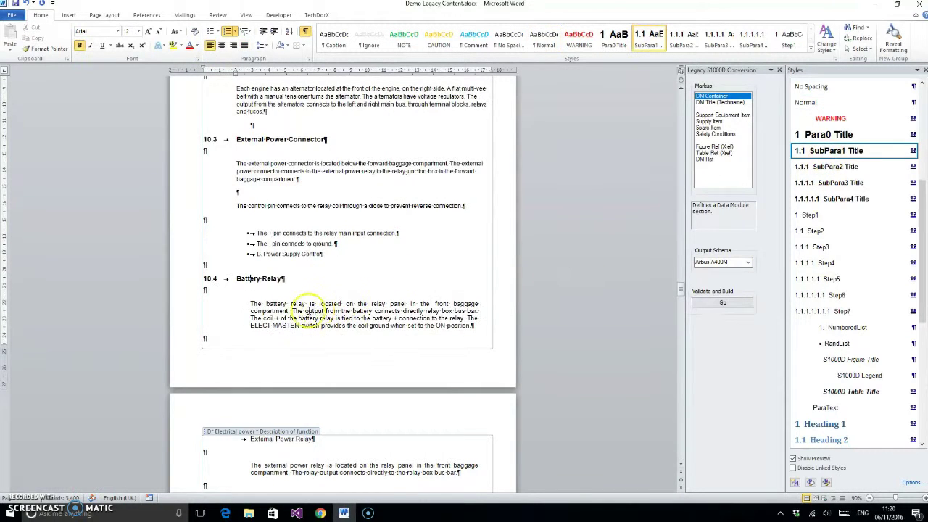
scroll(305, 298, down, 2)
click(250, 244)
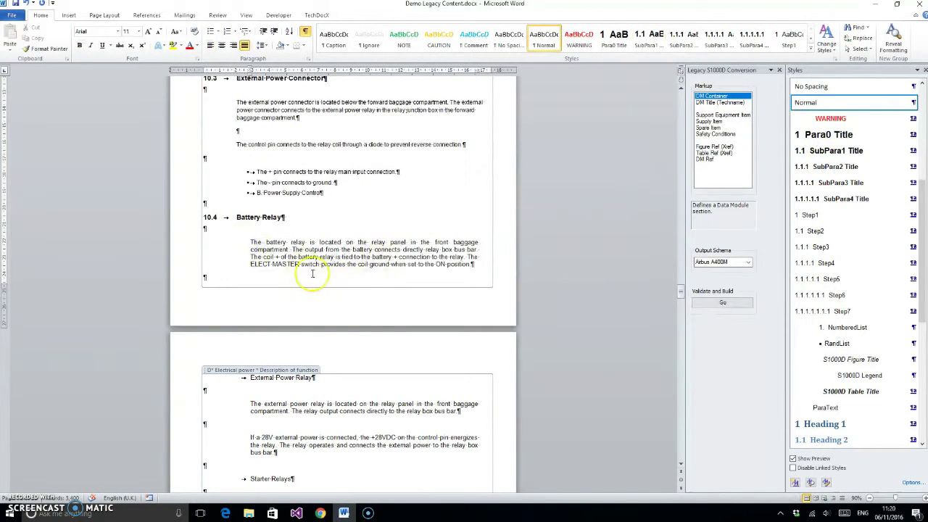
scroll(312, 273, down, 3)
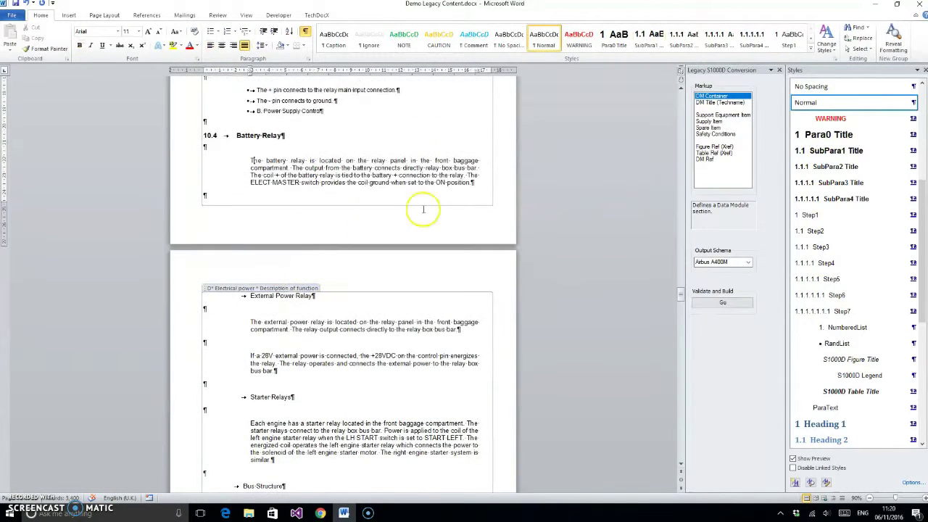
click(839, 410)
- Apply SubPara1 Title to the External Power Relay heading and ParaText to its two paragraphs
scroll(358, 232, down, 3)
click(259, 194)
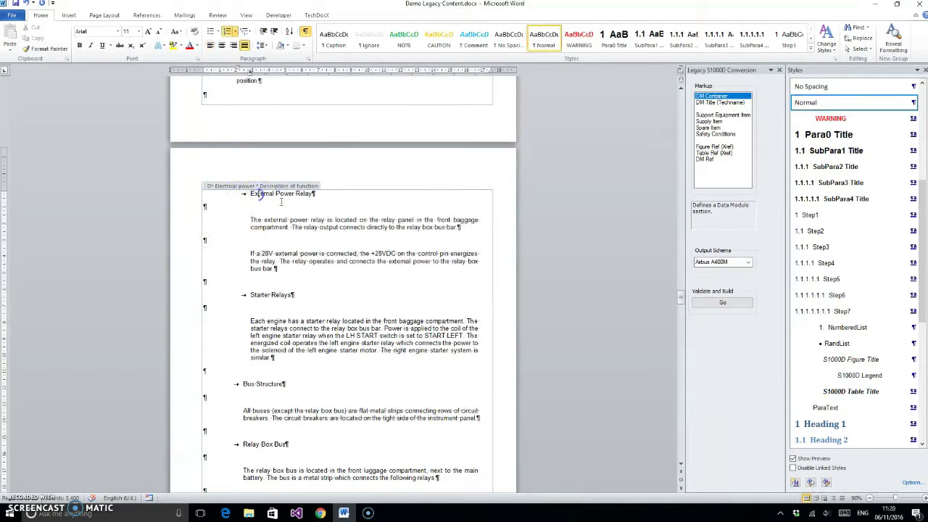
click(854, 156)
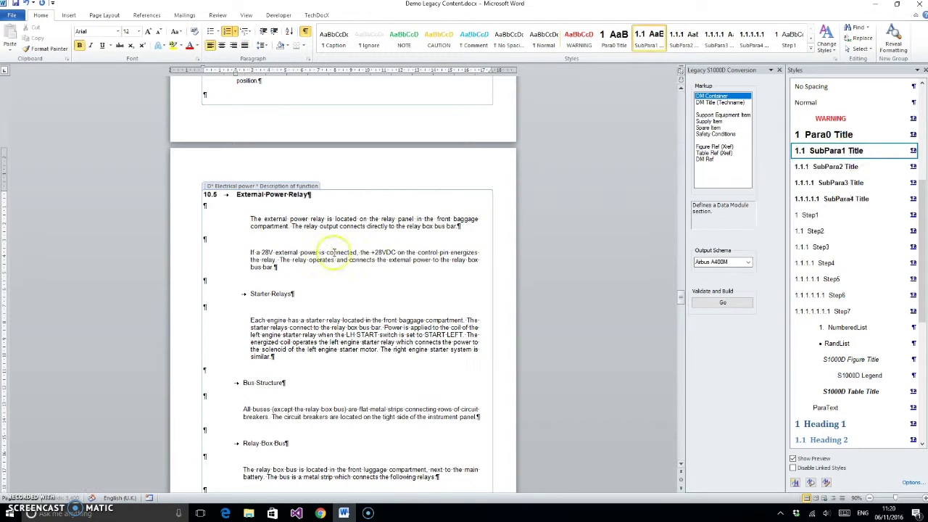
drag(250, 218, 278, 268)
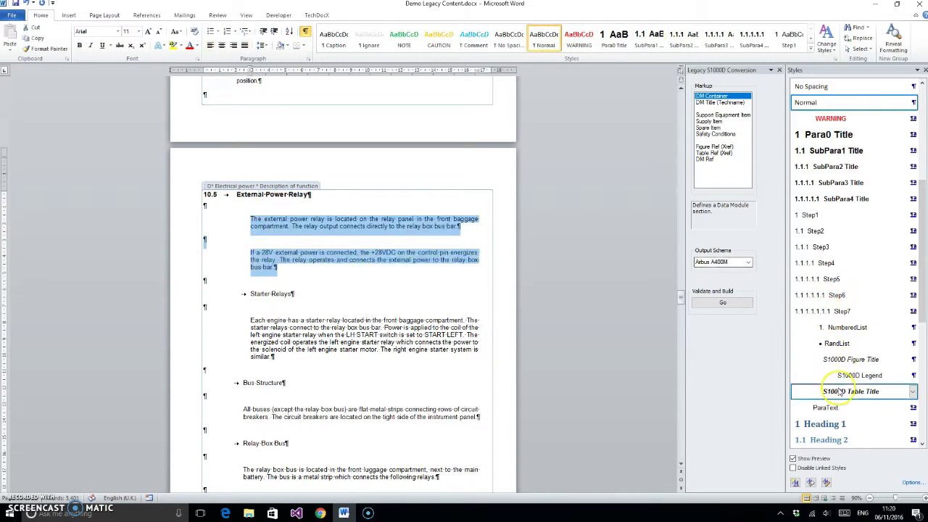
click(825, 408)
- Apply SubPara1 Title to the Starter Relays heading and ParaText to the whole paragraph below it
click(281, 287)
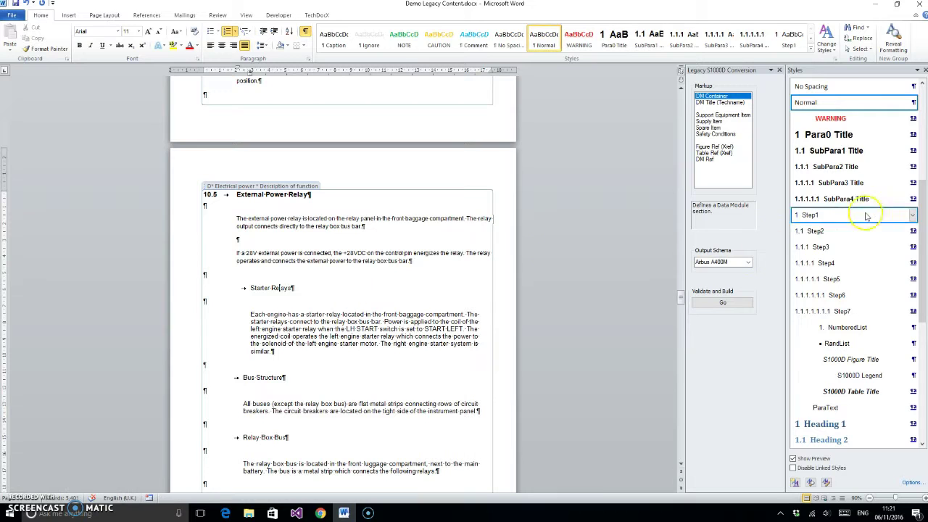
click(838, 152)
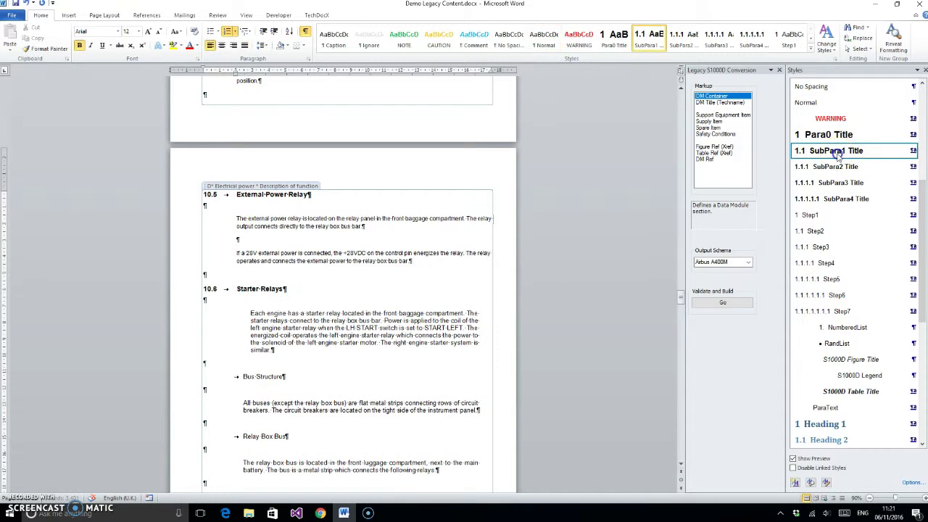
triple_click(257, 317)
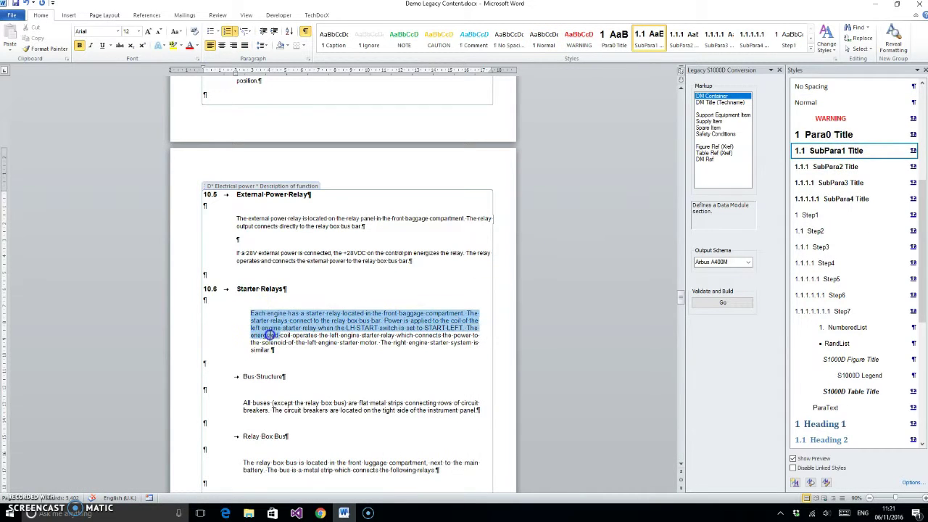
click(820, 407)
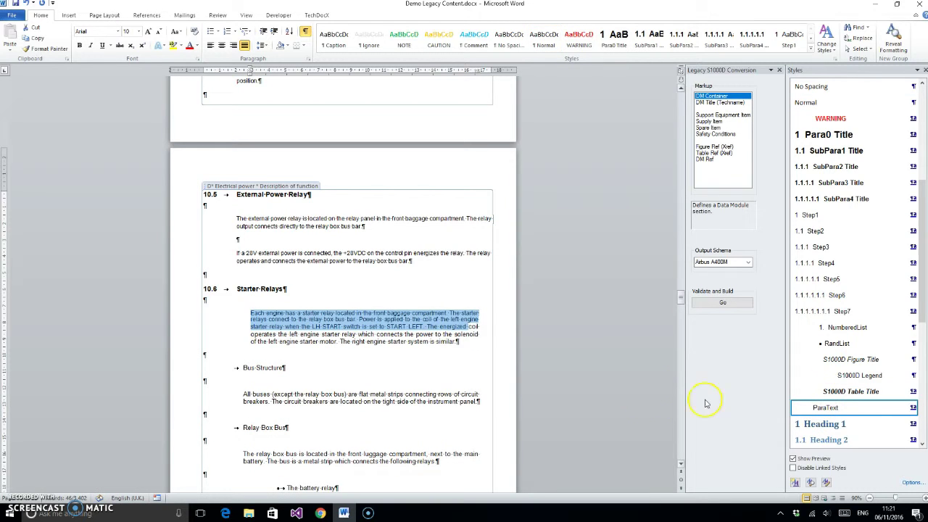
click(389, 341)
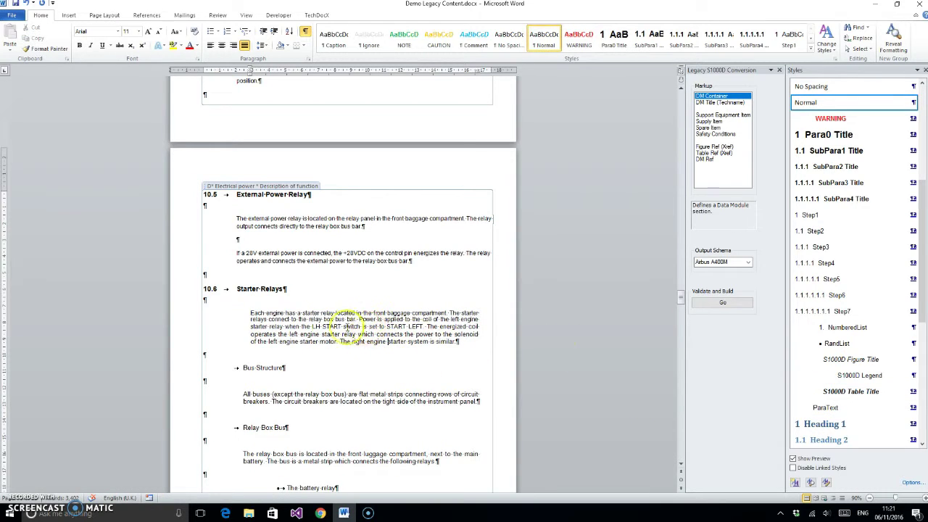
drag(245, 314, 472, 350)
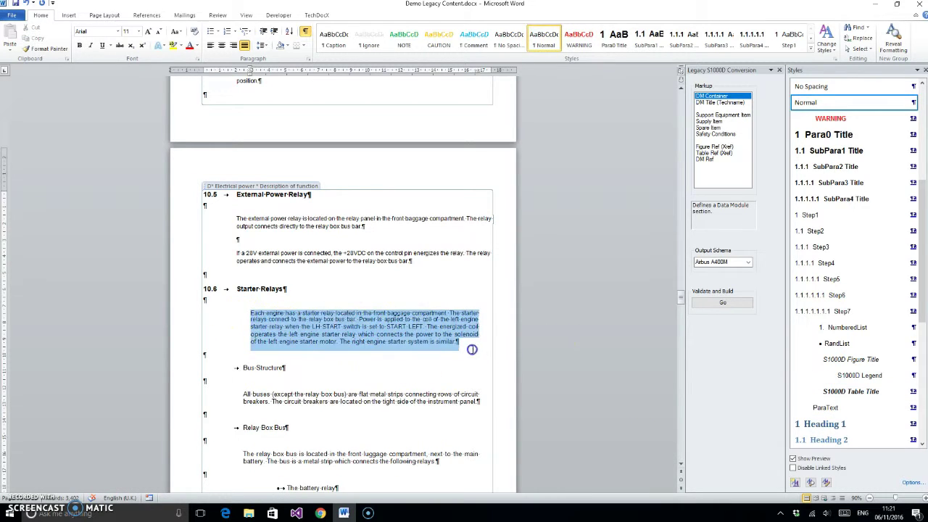
click(825, 407)
- Apply SubPara1 Title to the Bus Structure heading and ParaText to the paragraph about the buses
scroll(275, 363, down, 2)
click(274, 289)
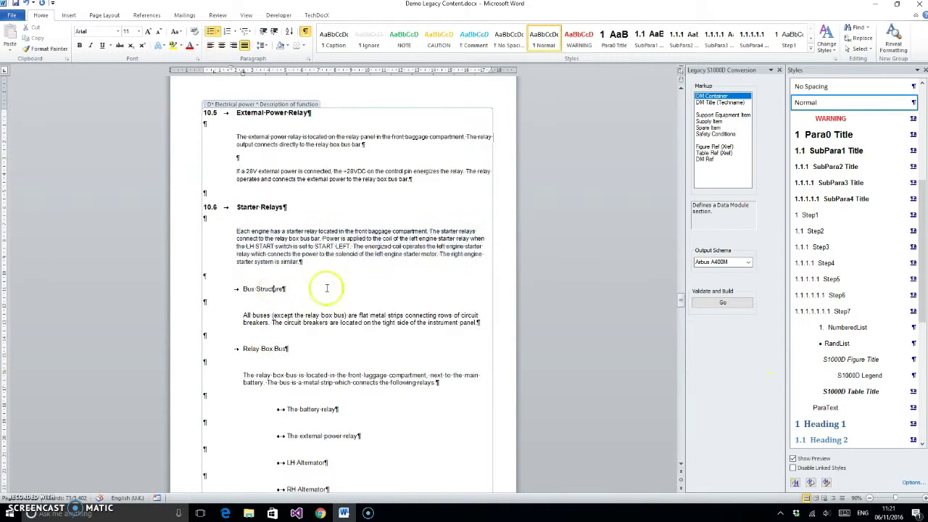
click(845, 150)
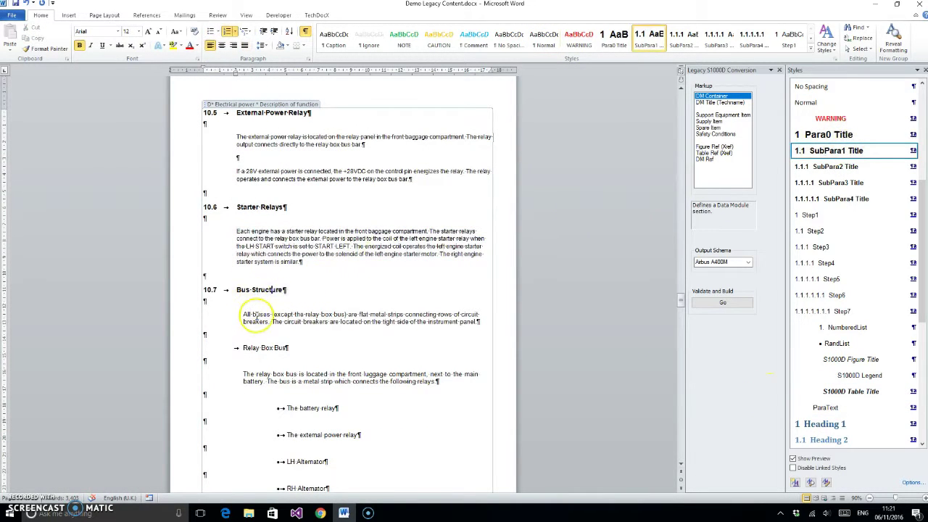
click(253, 315)
click(812, 408)
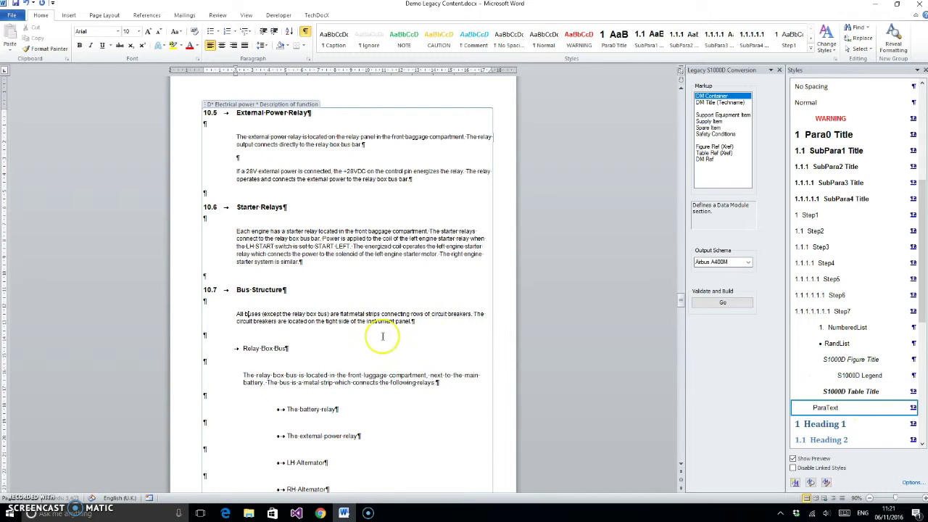
- Apply SubPara1 Title to the Relay Box Bus heading and ParaText to the paragraph introducing its connected relays
click(257, 349)
click(834, 151)
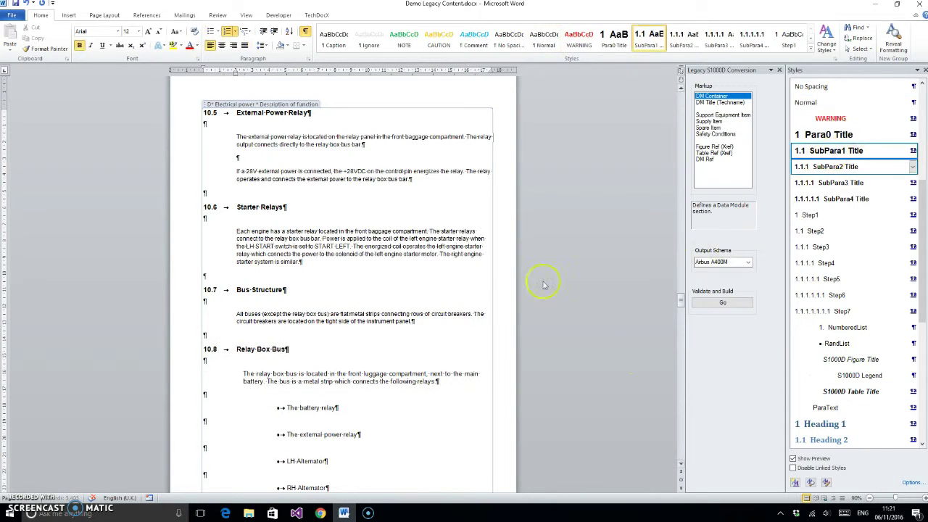
click(280, 378)
click(805, 407)
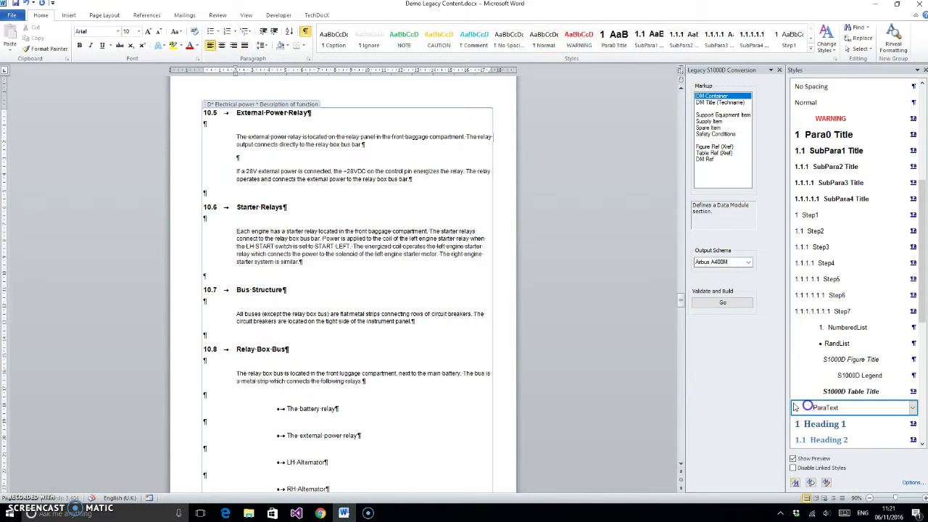
- Apply the RandList style to the relay list from The battery relay to RH Alternator
scroll(435, 341, down, 3)
drag(286, 306, 347, 255)
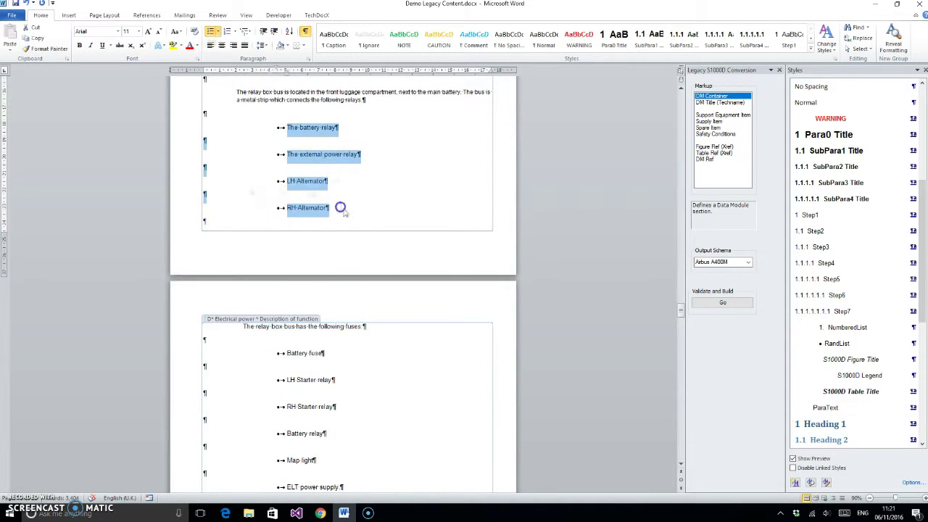
click(835, 344)
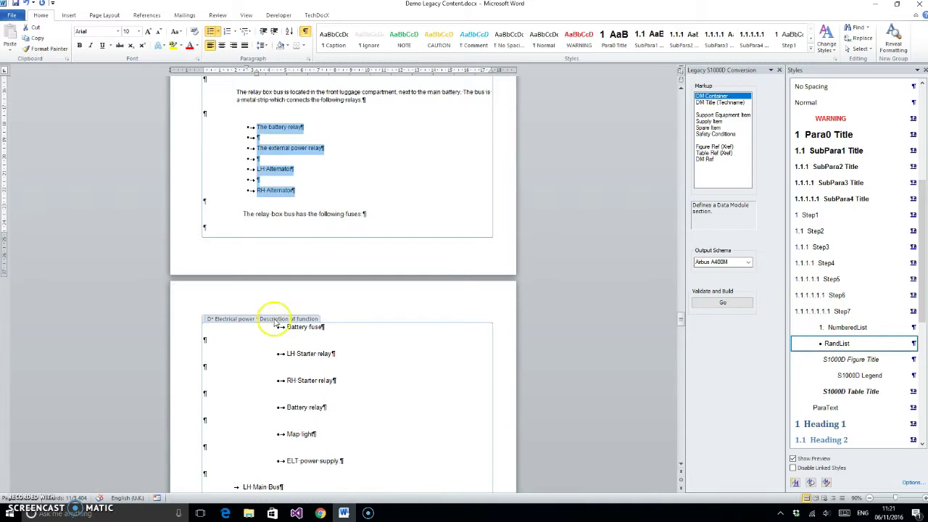
- Apply ParaText to the sentence introducing the relay box bus fuses and RandList to the items from Battery fuse to ELT power supply
click(259, 214)
click(826, 408)
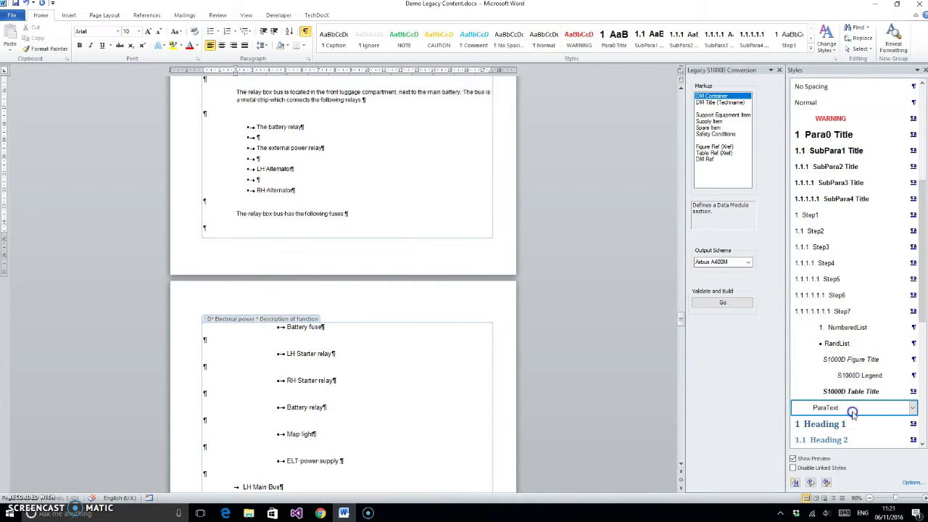
drag(286, 327, 344, 462)
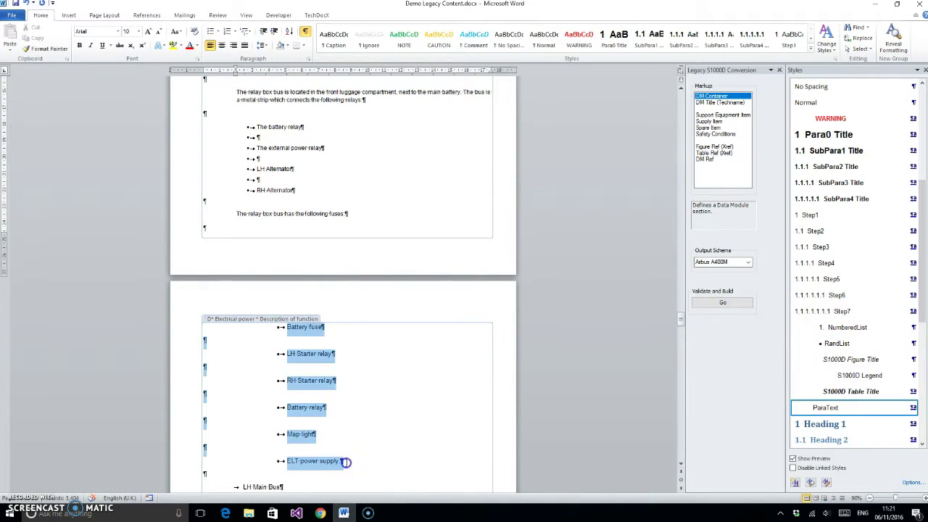
scroll(427, 371, down, 3)
scroll(429, 370, down, 3)
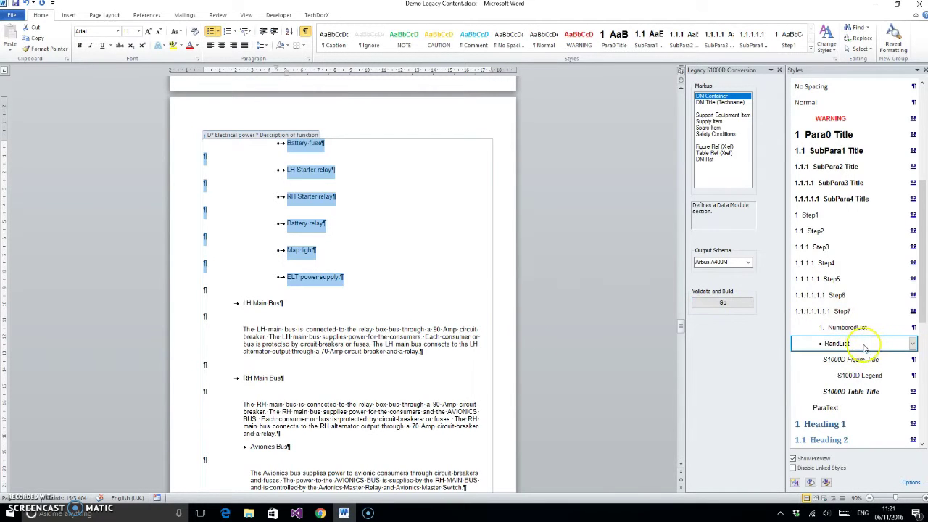
click(836, 343)
- Apply SubPara1 Title to the LH Main Bus heading and ParaText to its paragraph
click(254, 272)
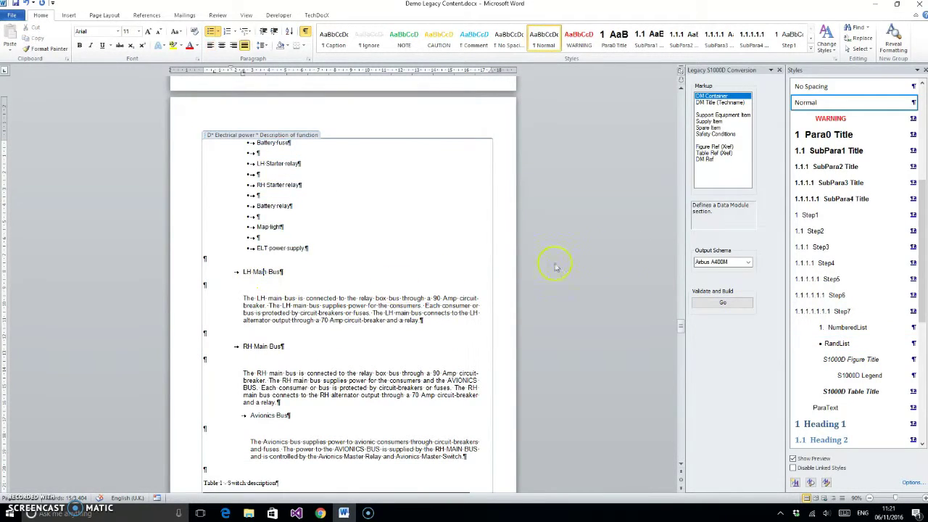
click(845, 151)
click(259, 304)
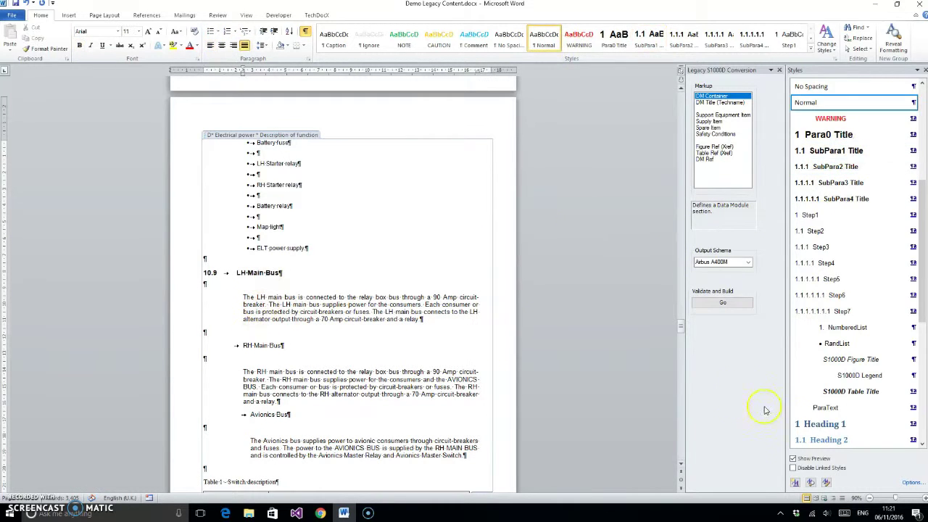
click(825, 408)
- Apply SubPara1 Title to the RH Main Bus heading and ParaText to its paragraph
click(267, 346)
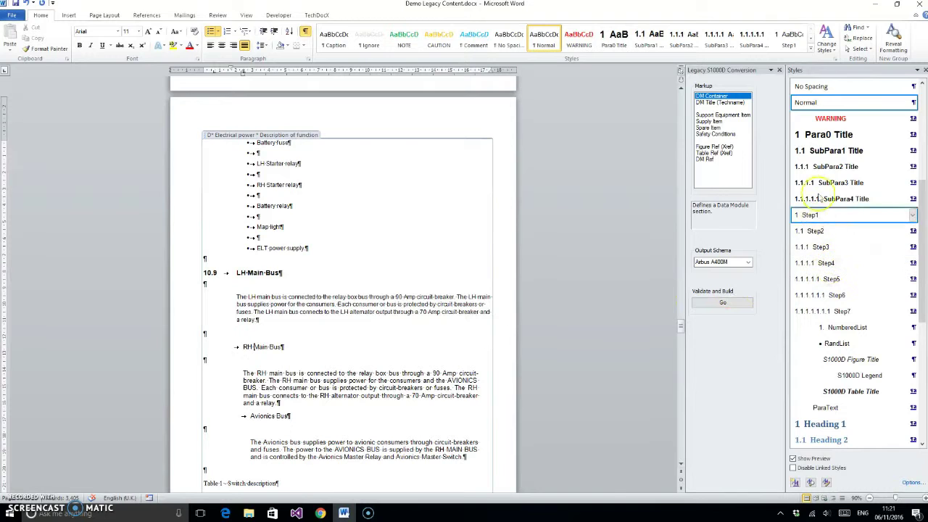
click(833, 151)
click(270, 383)
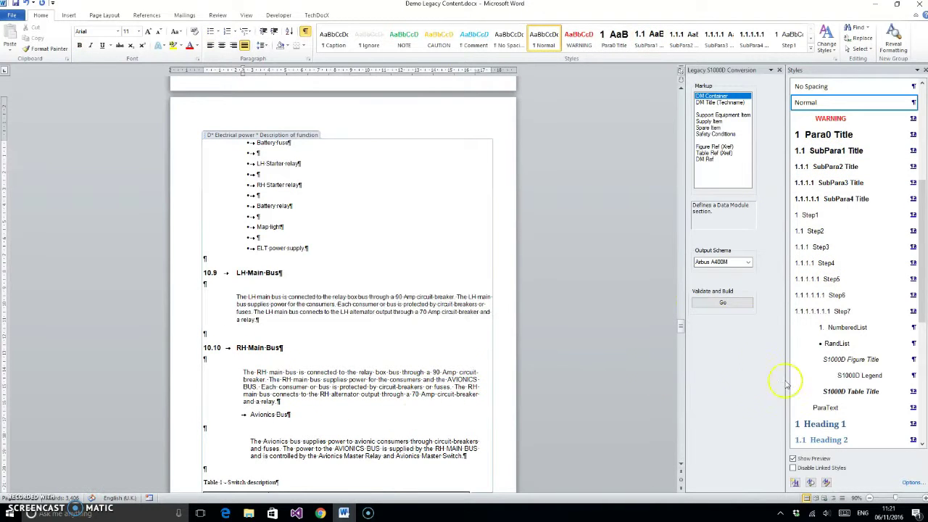
click(825, 407)
- Apply SubPara1 Title to the Avionics Bus heading and ParaText to the paragraph describing the avionics bus
scroll(416, 382, down, 4)
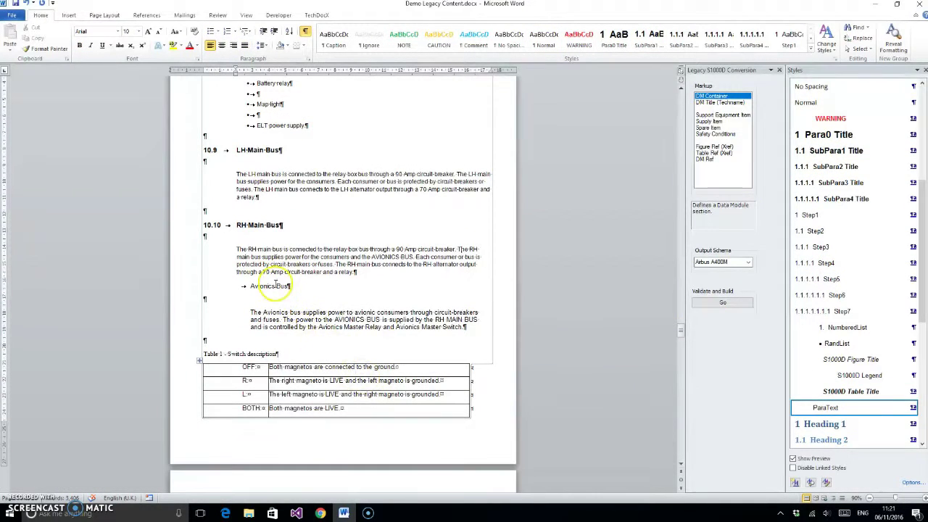
click(271, 286)
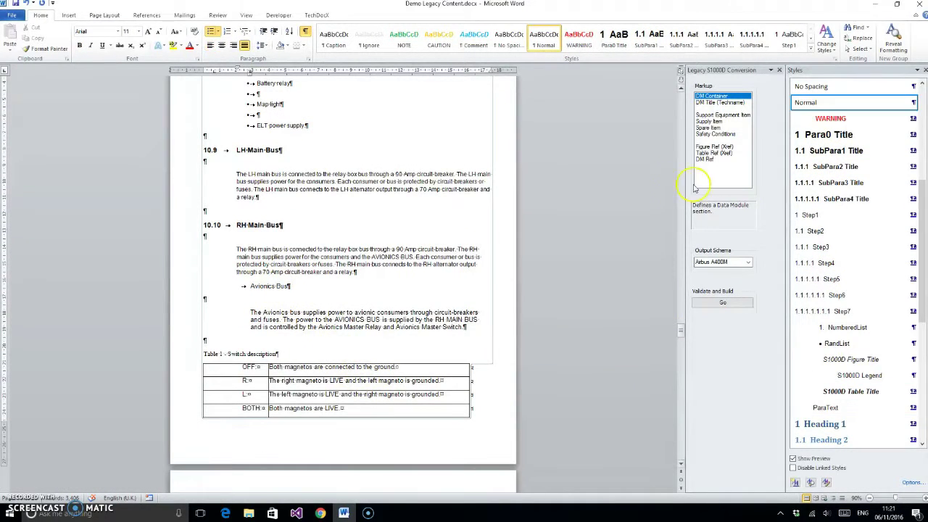
click(852, 150)
click(269, 311)
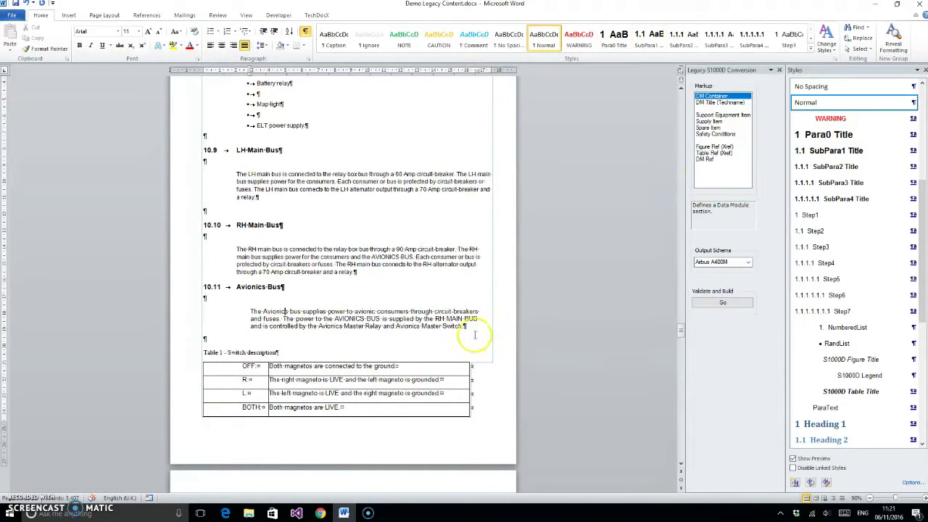
click(825, 408)
- Apply S1000D Table Title to the Switch description caption above the magneto table
scroll(247, 304, down, 3)
click(241, 251)
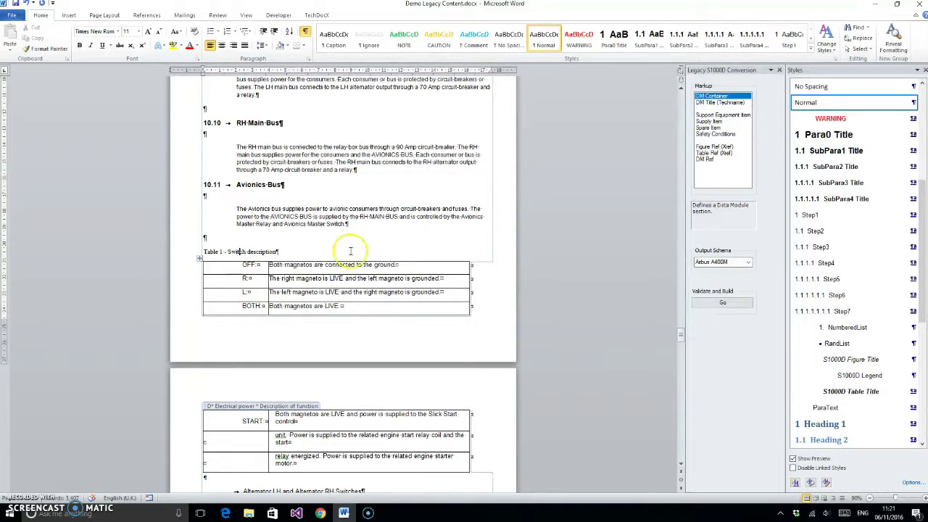
click(272, 255)
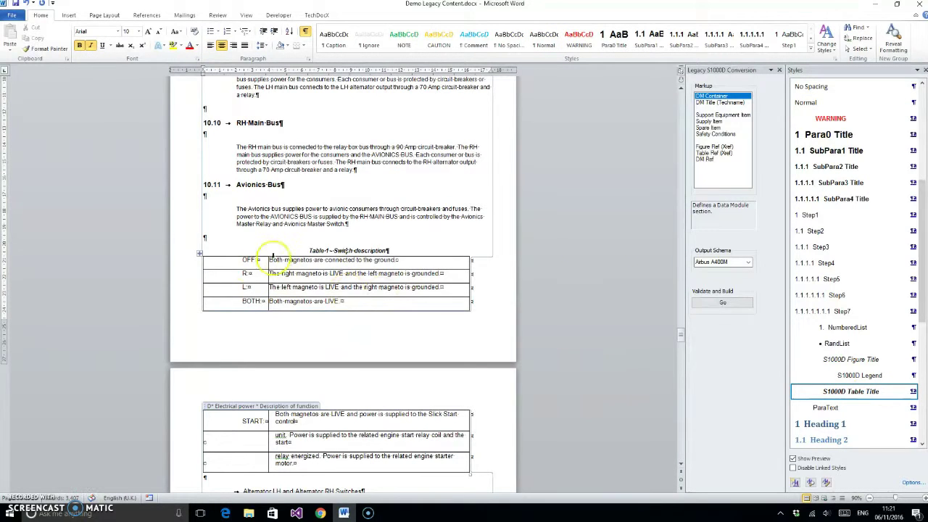
- Apply SubPara1 Title to the Alternator LH and Alternator RH Switches heading and ParaText to its paragraph
scroll(286, 310, down, 5)
click(247, 245)
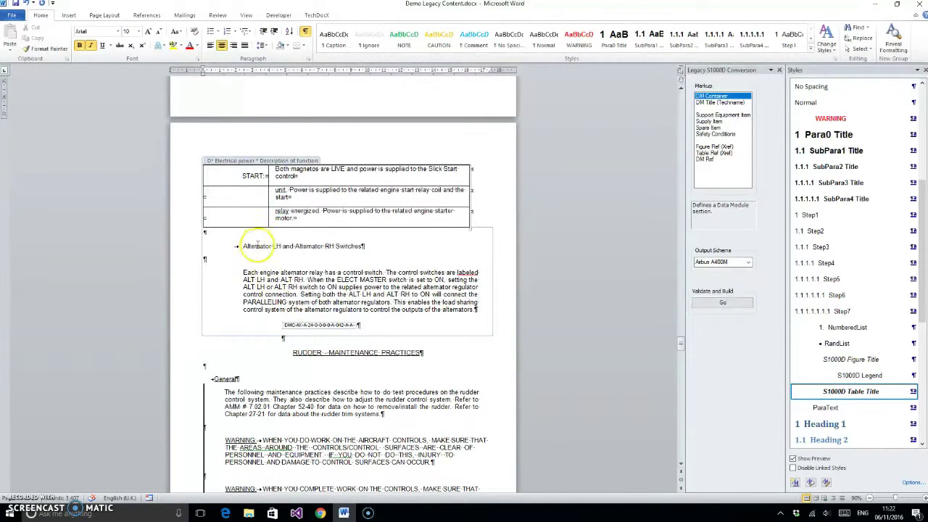
click(834, 150)
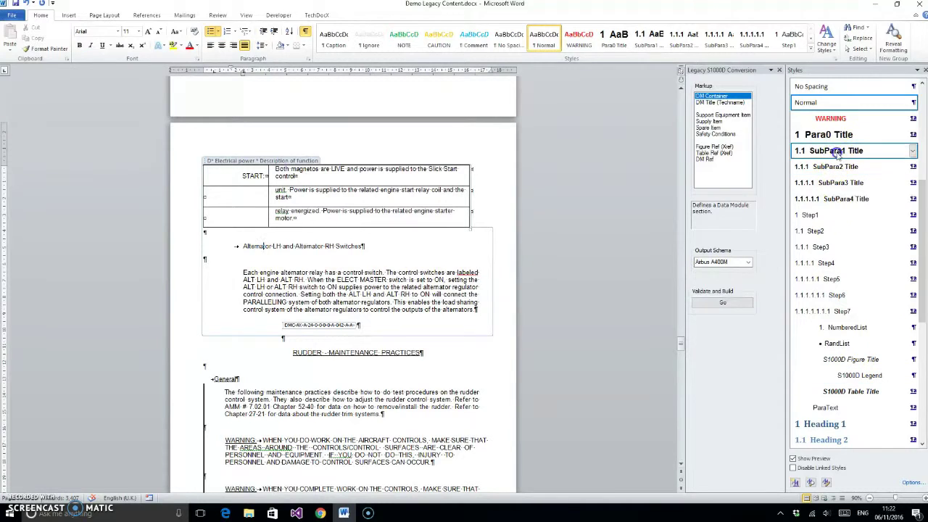
click(845, 408)
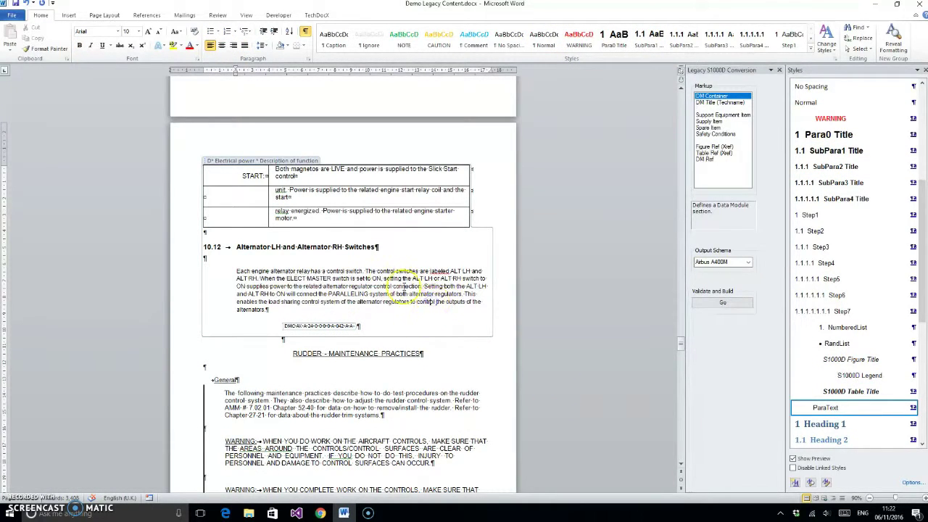
- Mark the section from Rudder - Maintenance Practices through test step 6 as a procedural DM container for Flight controls - Rudder, Operational test
scroll(338, 271, down, 3)
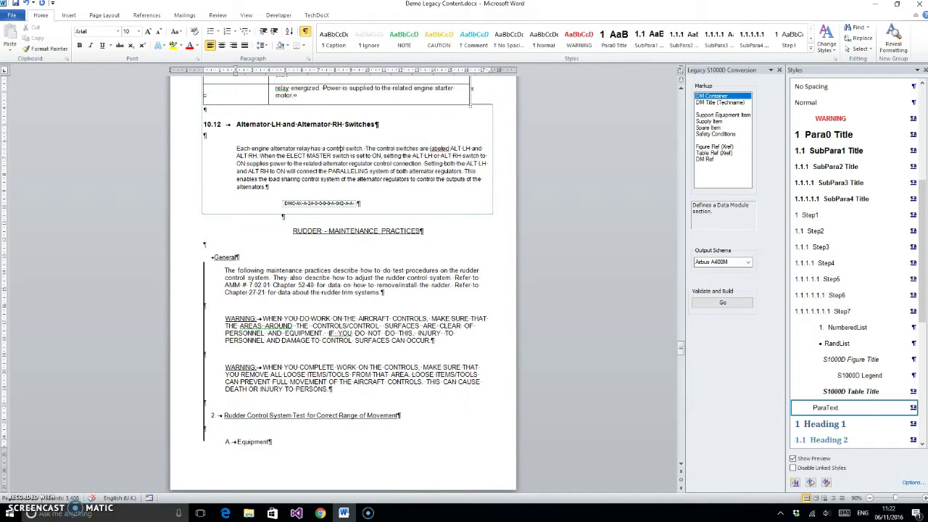
scroll(365, 148, down, 3)
drag(290, 128, 344, 303)
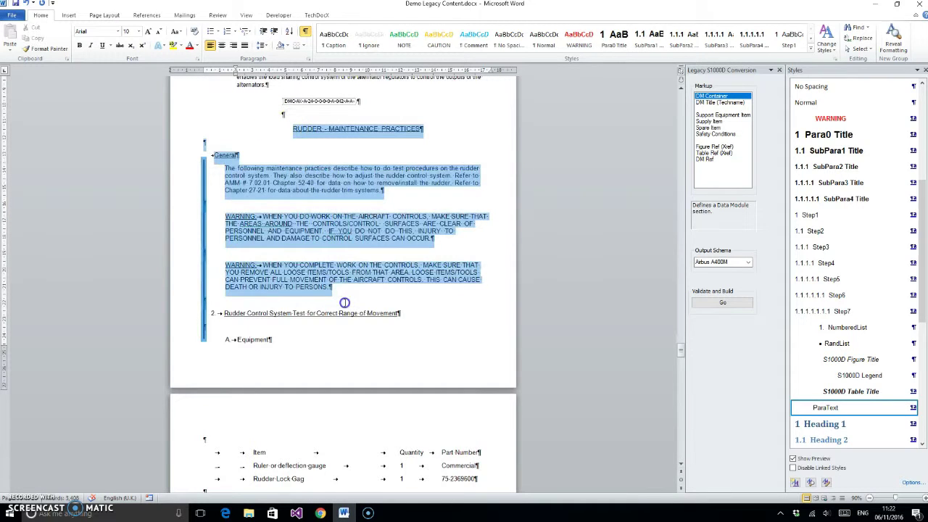
scroll(348, 263, down, 15)
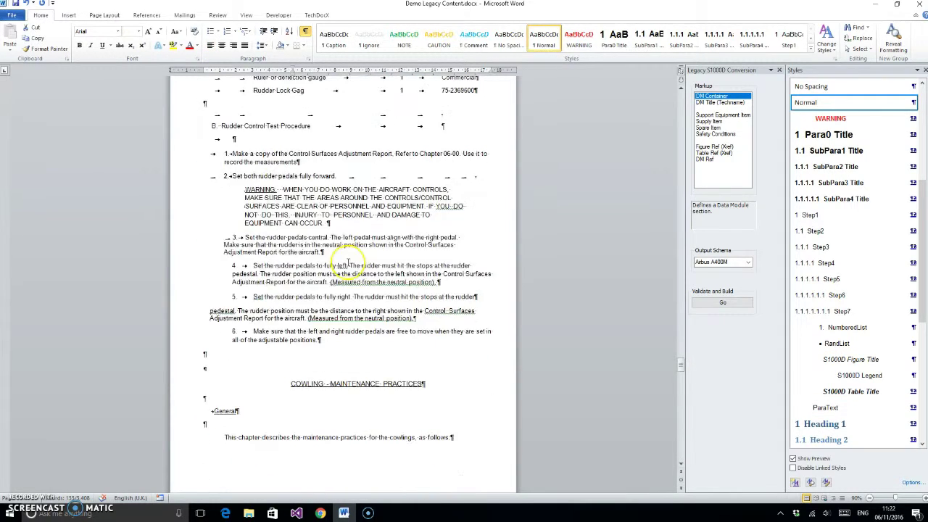
scroll(349, 262, up, 2)
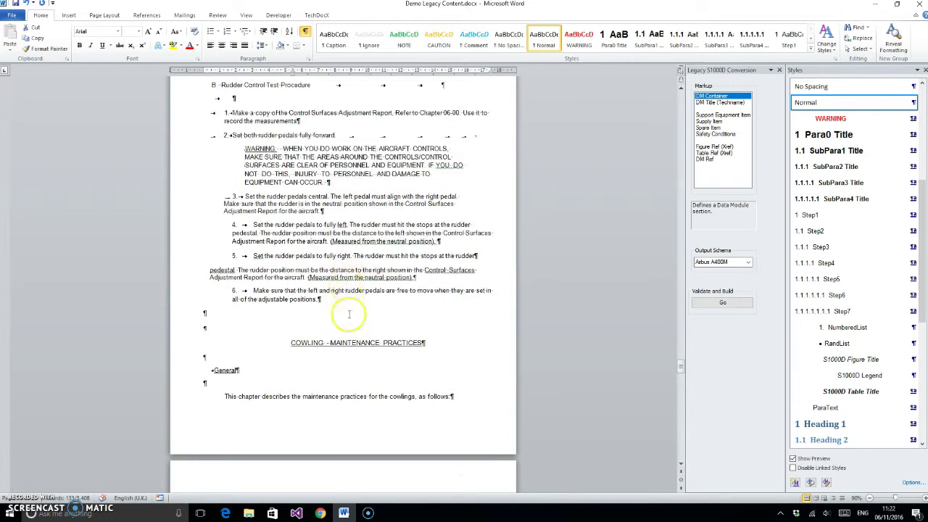
shift+click(414, 290)
scroll(414, 290, up, 5)
scroll(414, 290, up, 5)
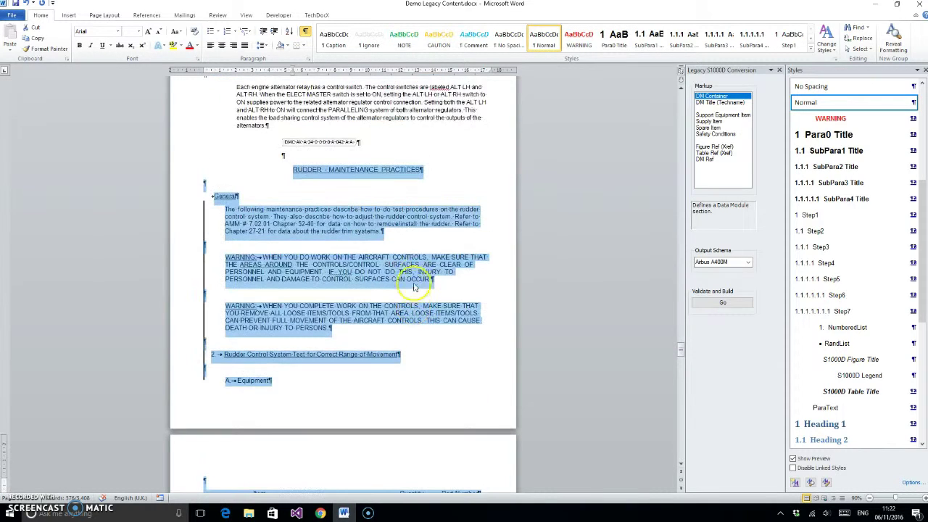
double_click(714, 98)
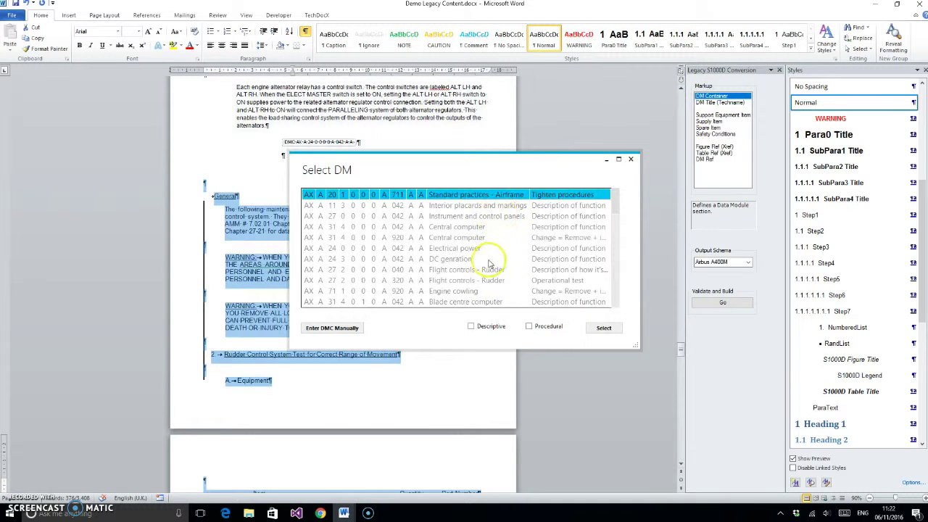
drag(433, 169, 510, 149)
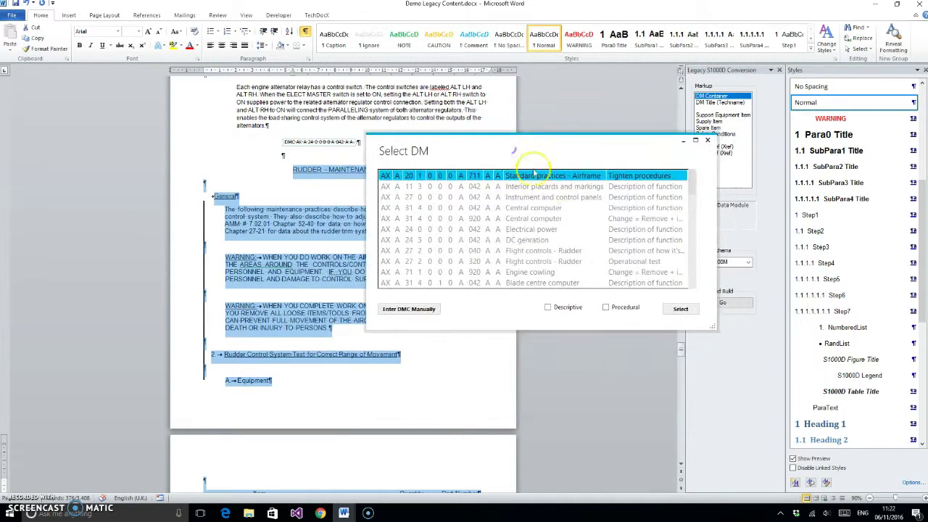
click(572, 264)
click(615, 308)
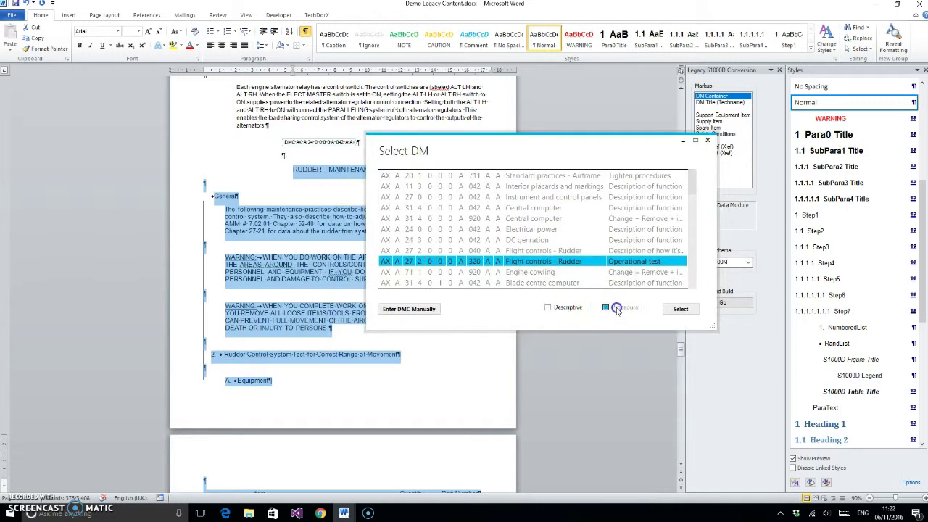
click(681, 309)
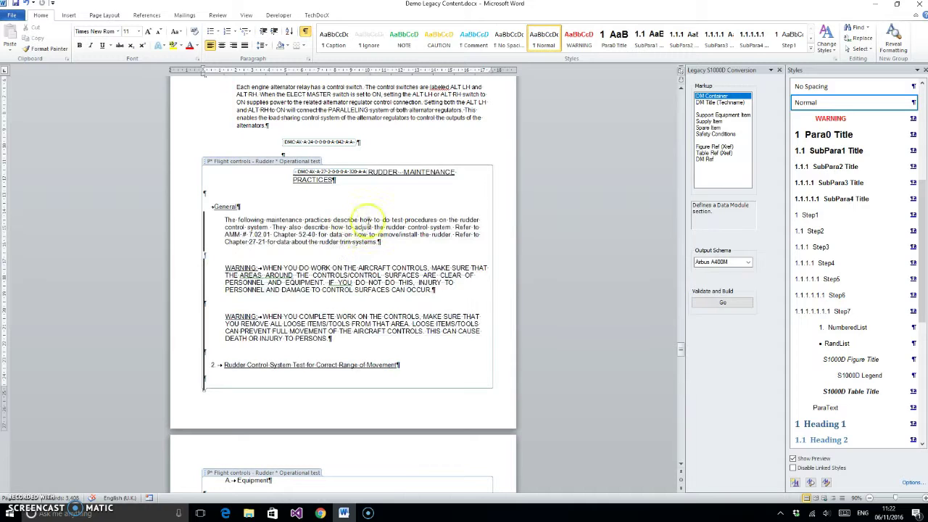
- Apply the Ignore style to the Rudder - Maintenance Practices title, the General heading and its introductory paragraph
click(382, 176)
scroll(844, 164, up, 5)
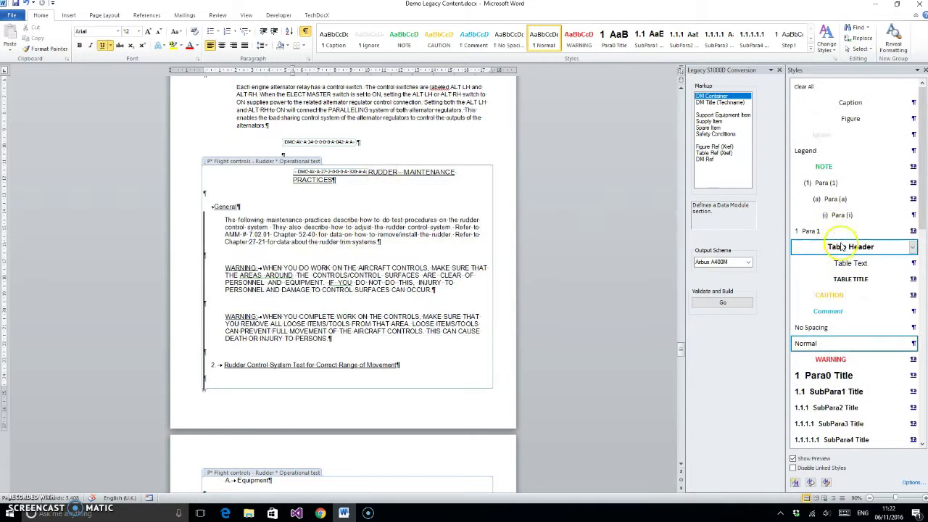
click(841, 134)
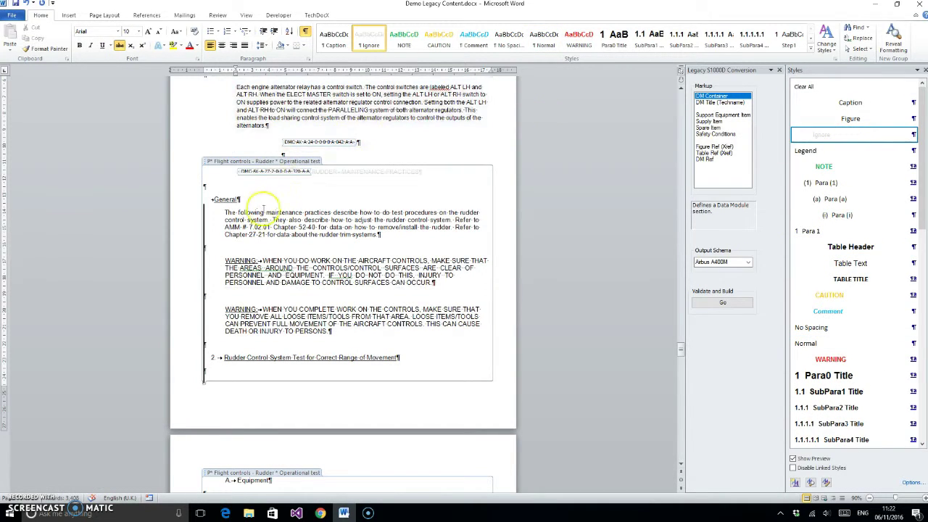
drag(214, 198, 379, 233)
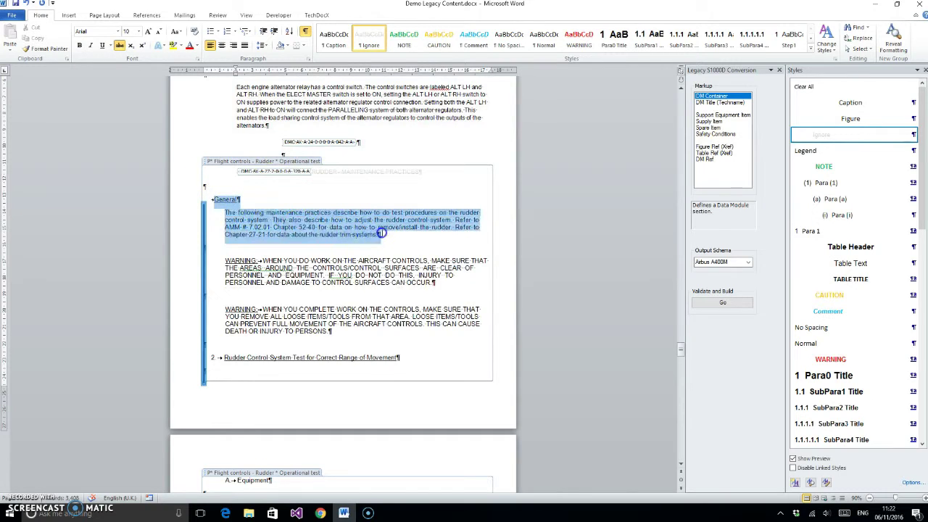
key(ctrl+shift+n)
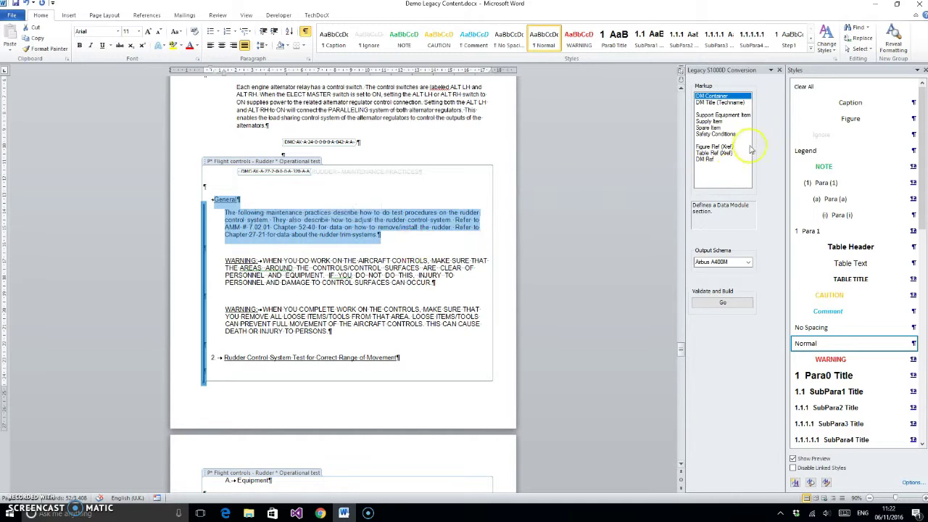
click(821, 134)
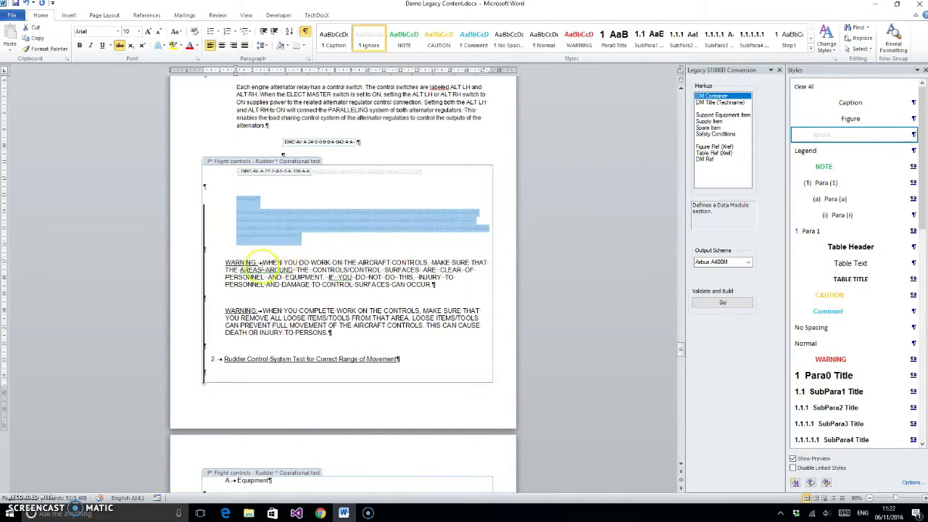
- Apply the WARNING style to the two warnings about working on the aircraft controls and removing loose items and tools
click(267, 265)
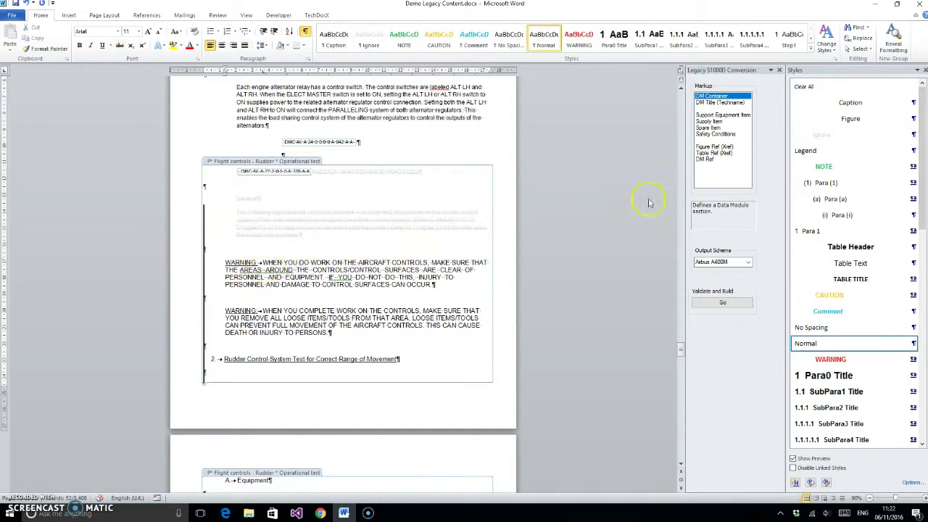
click(833, 359)
click(310, 312)
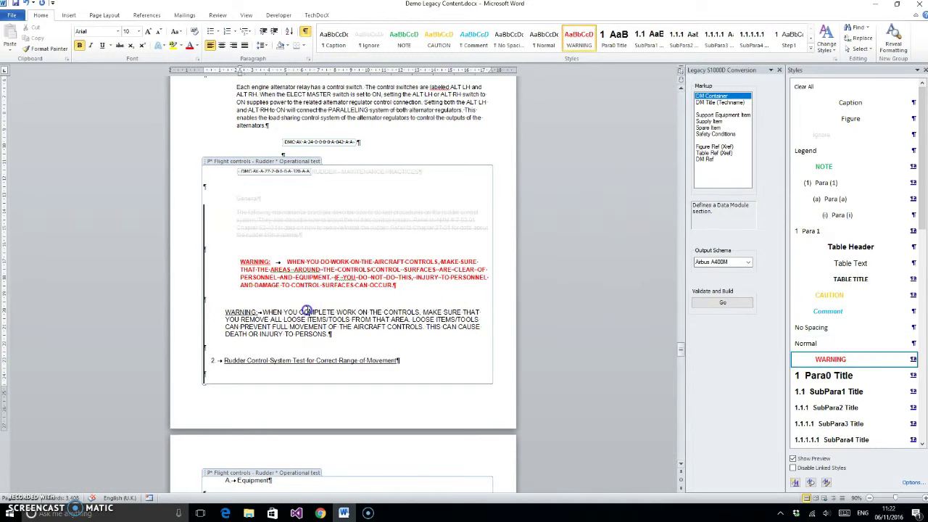
click(818, 357)
- Apply the Ignore style to the Rudder Control System Test heading, the Equipment heading and the Item, Quantity and Part Number header line
scroll(330, 312, down, 3)
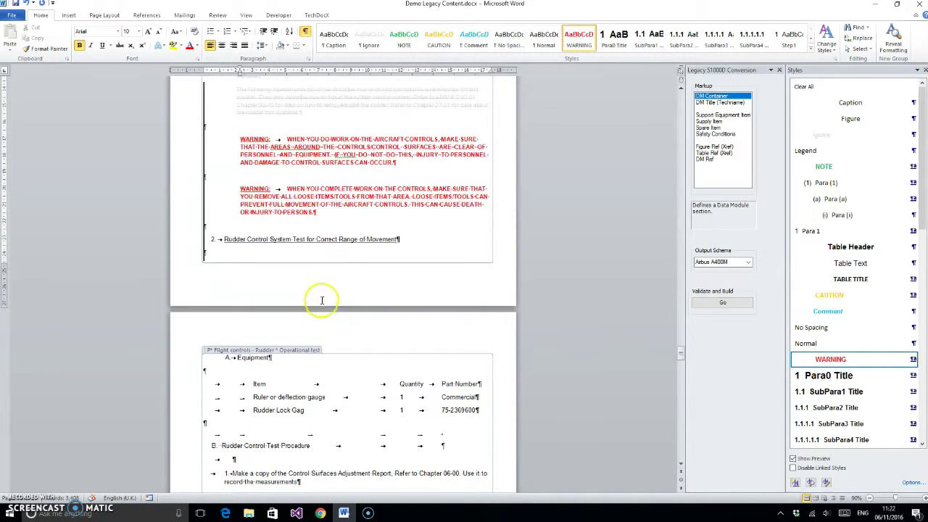
click(252, 240)
scroll(394, 224, down, 2)
scroll(404, 224, up, 2)
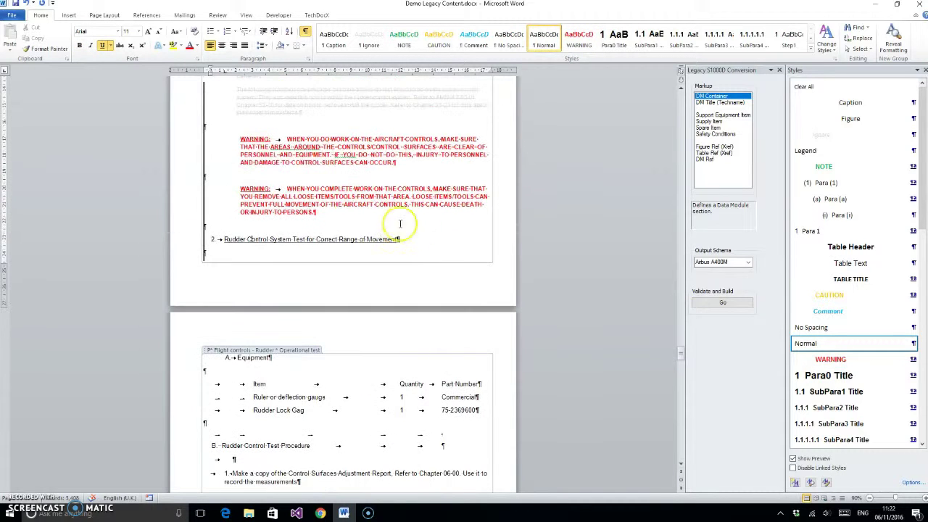
click(912, 134)
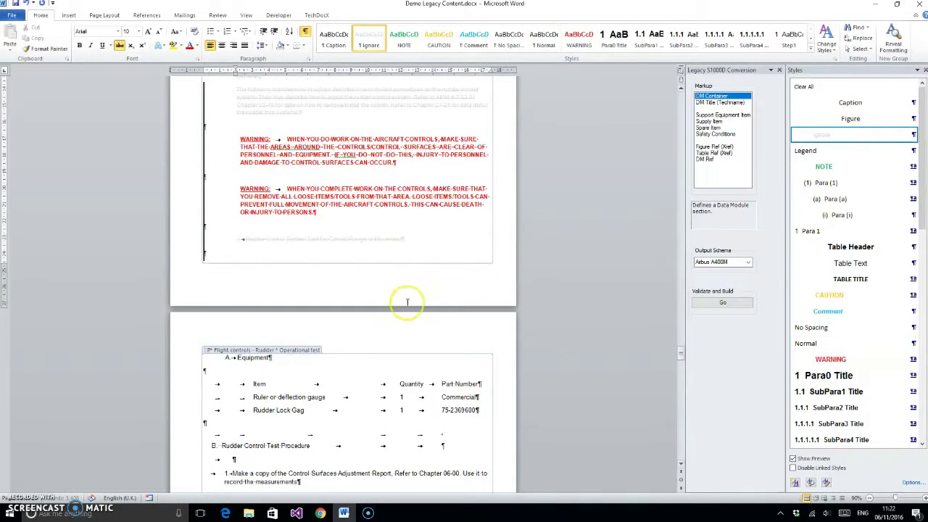
scroll(406, 301, down, 3)
click(869, 134)
drag(233, 261, 479, 262)
click(851, 135)
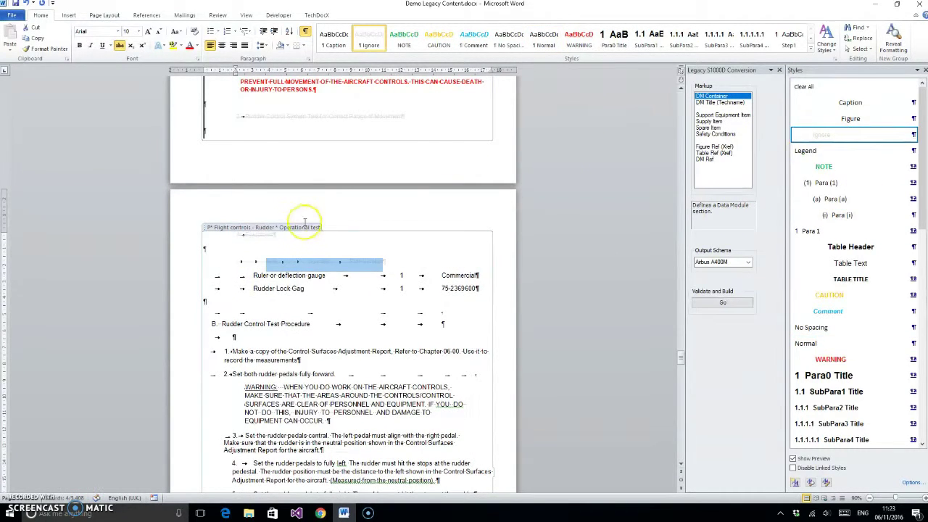
- Hide the formatting marks and mark the Ruler or deflection gauge line as a Support Equipment Item
click(307, 34)
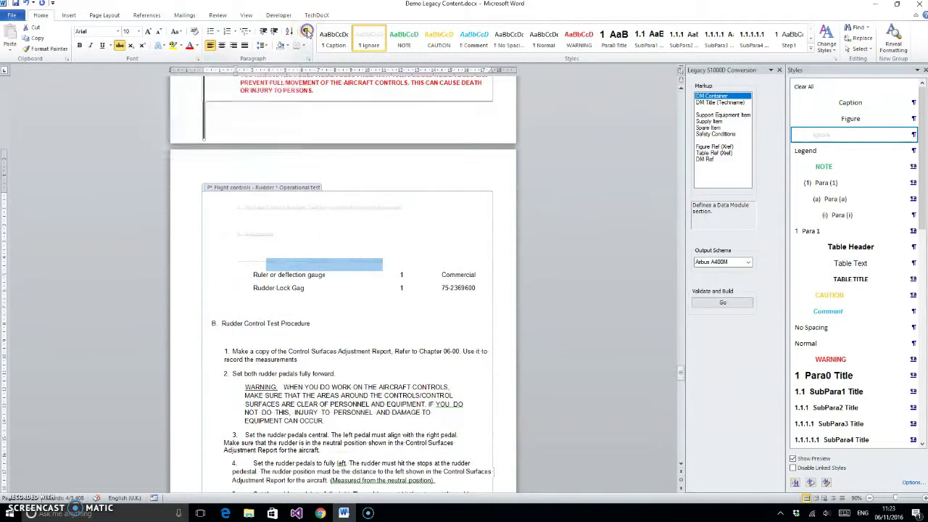
scroll(326, 286, down, 3)
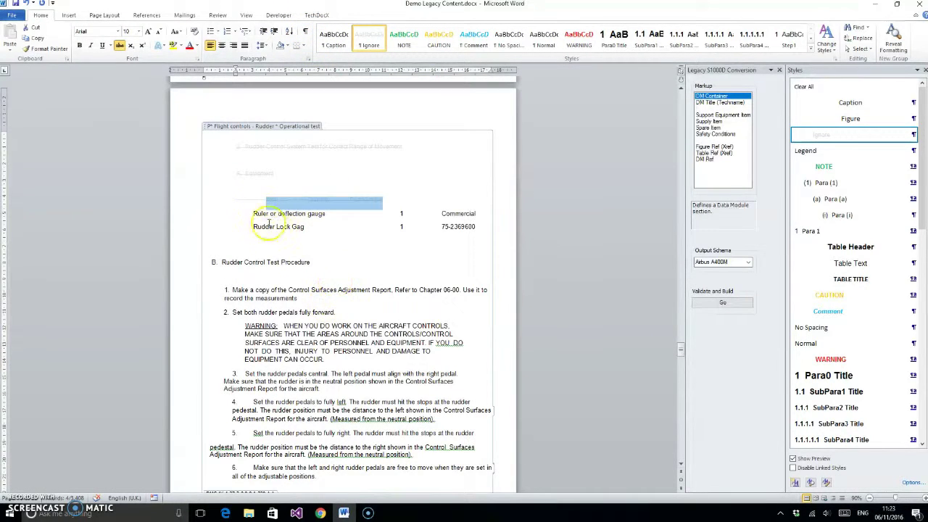
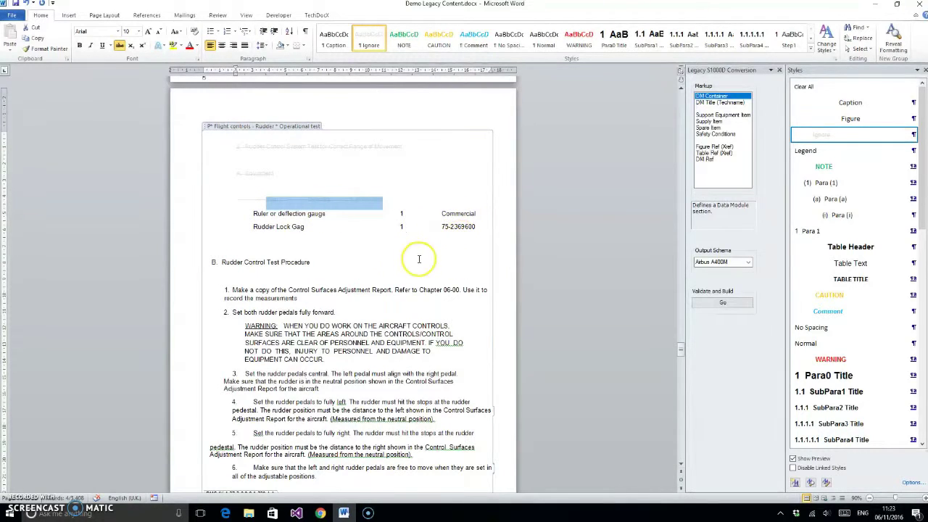
drag(249, 213, 479, 213)
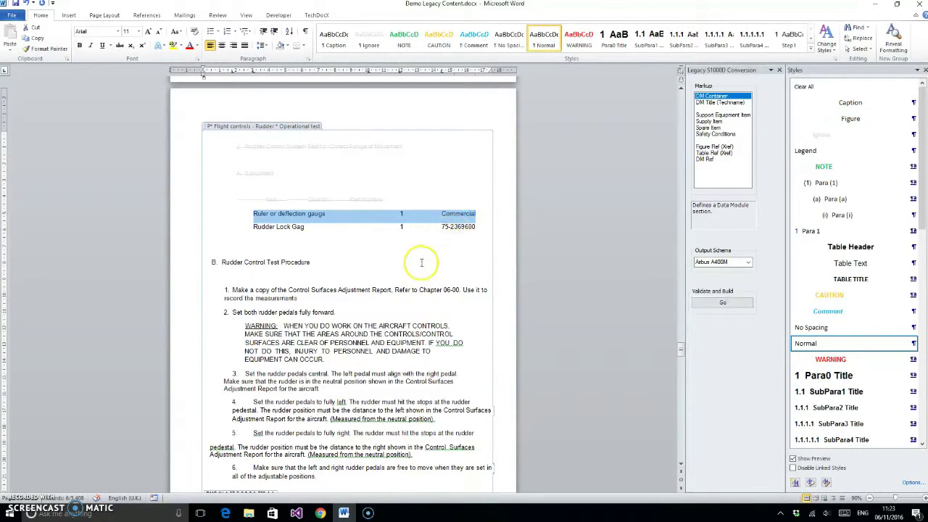
click(712, 116)
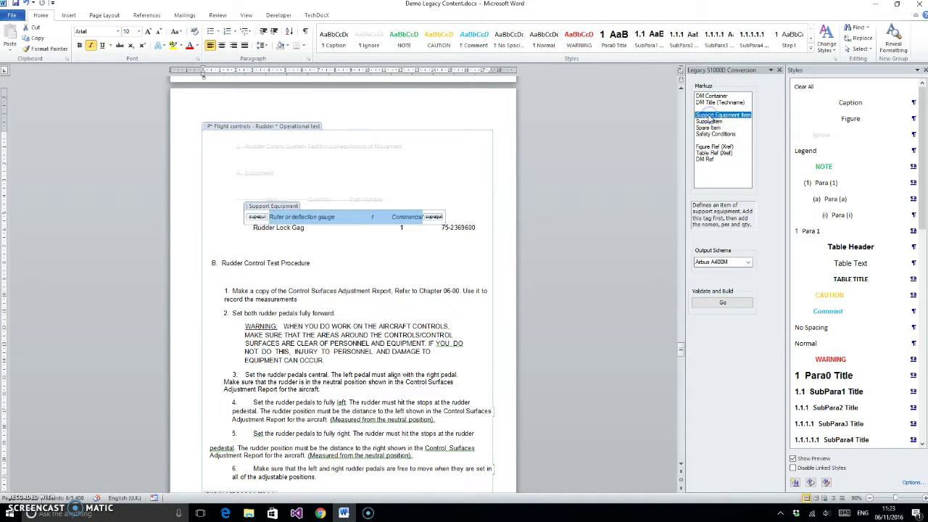
- Tag Ruler or deflection gauge as Nomenclature, its 1 as Qty and Commercial as Part Number
click(302, 217)
drag(269, 217, 339, 217)
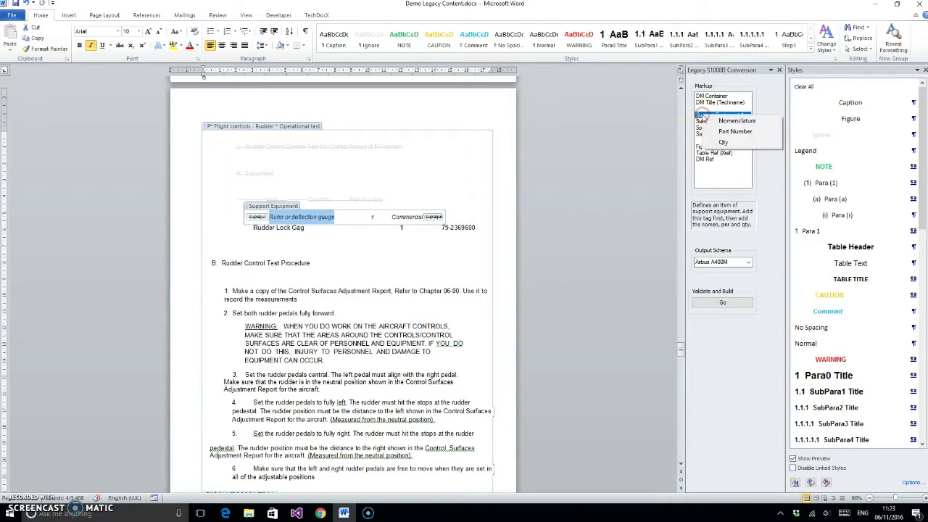
click(731, 123)
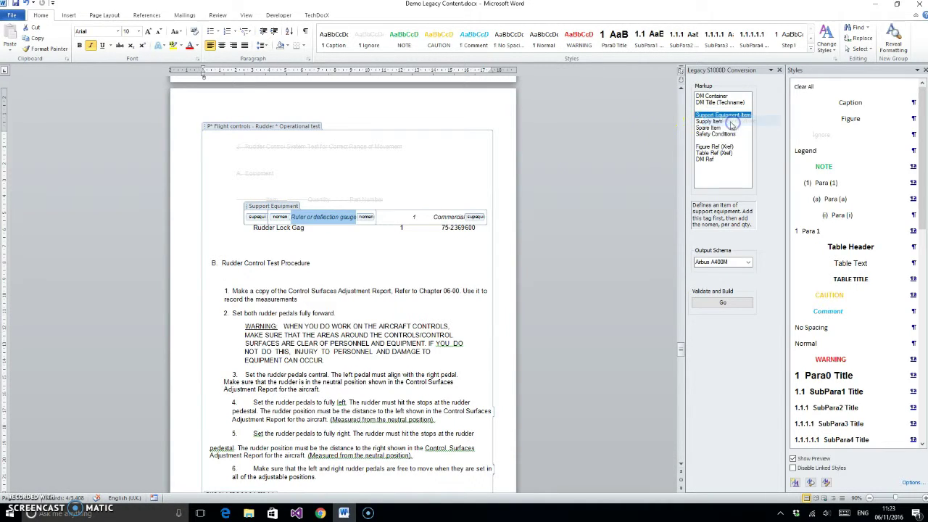
click(409, 217)
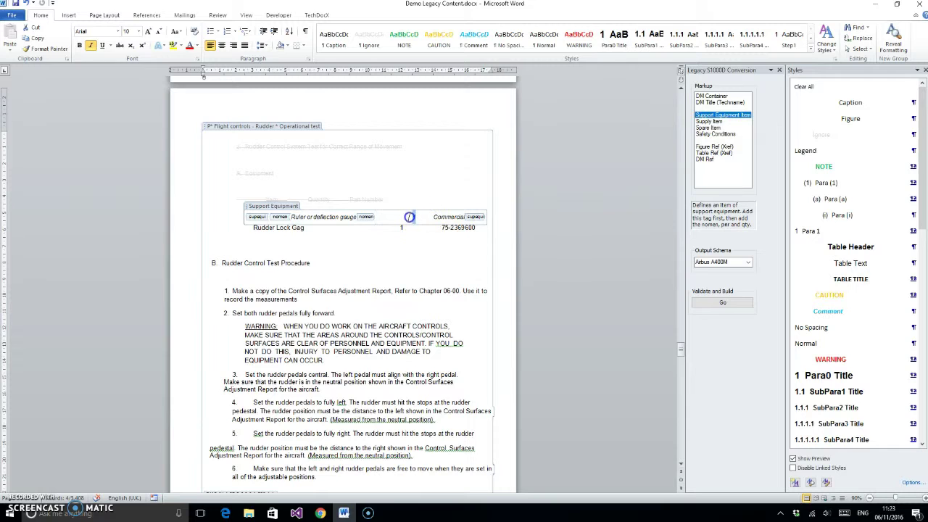
click(702, 116)
click(748, 136)
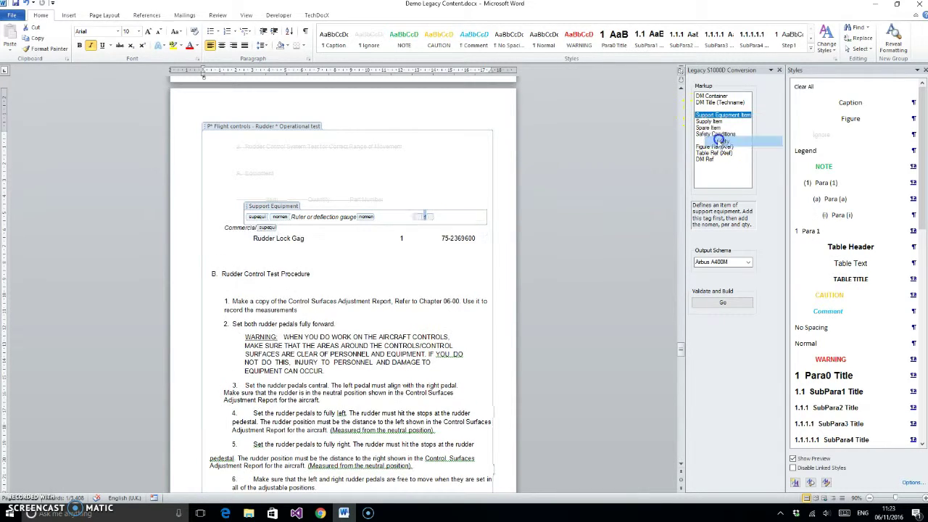
double_click(253, 227)
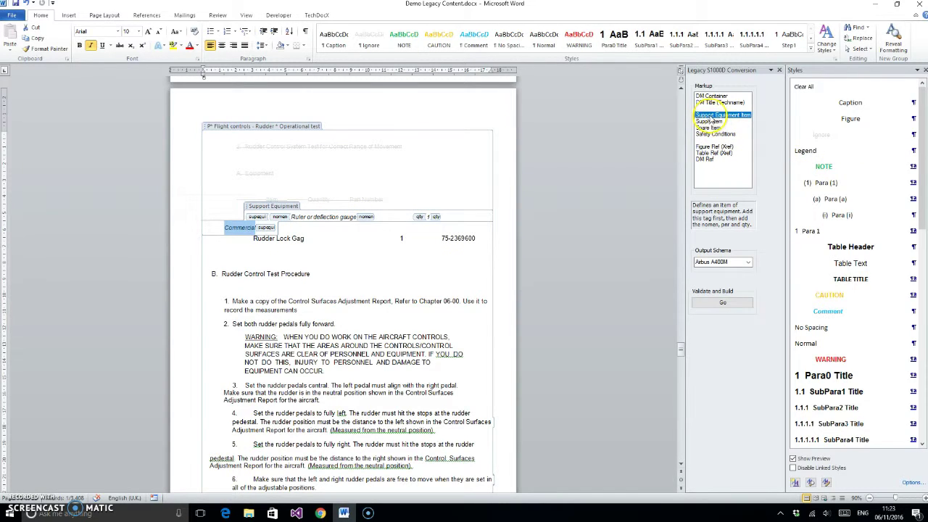
click(707, 117)
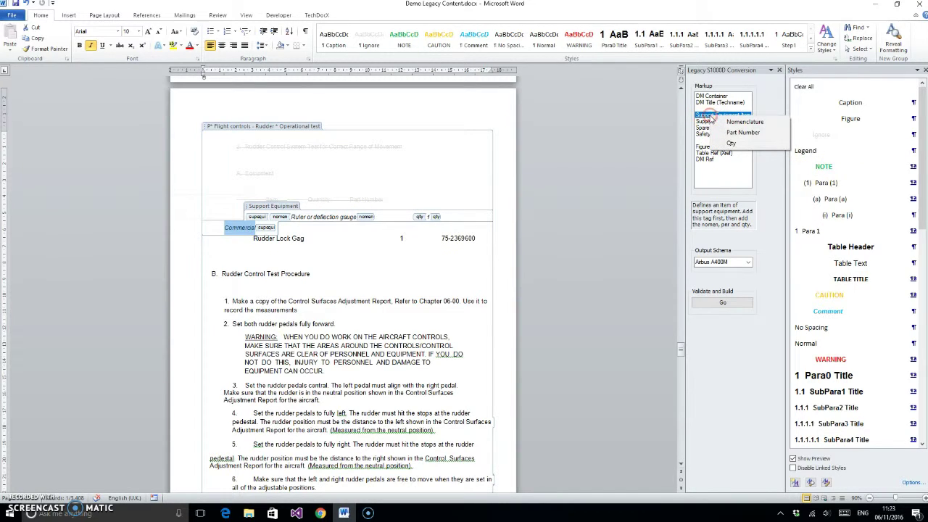
click(751, 135)
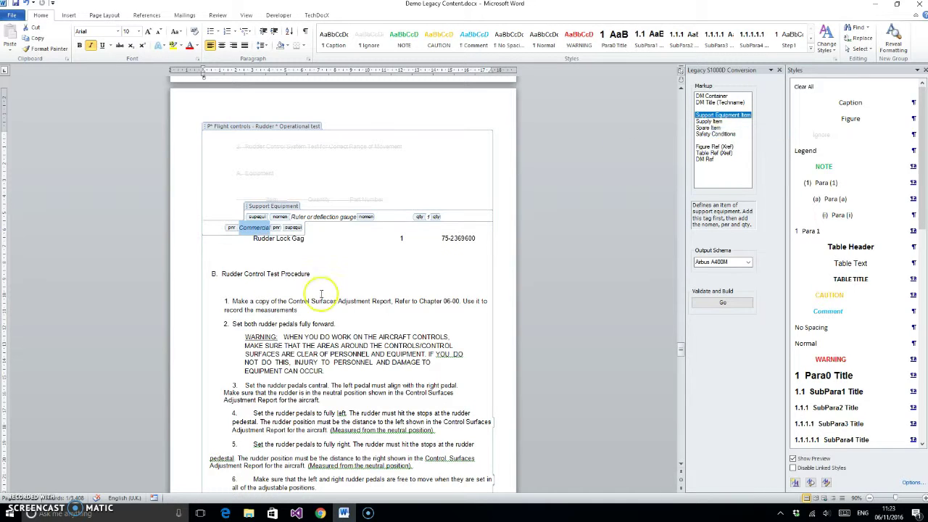
- Mark the Rudder Lock Gag line as a Support Equipment Item and select its name
drag(250, 241, 496, 242)
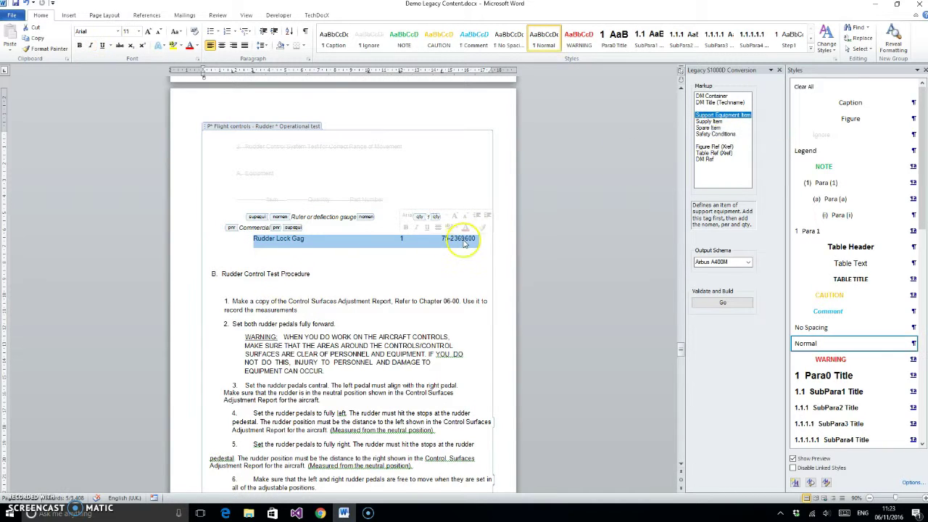
double_click(710, 115)
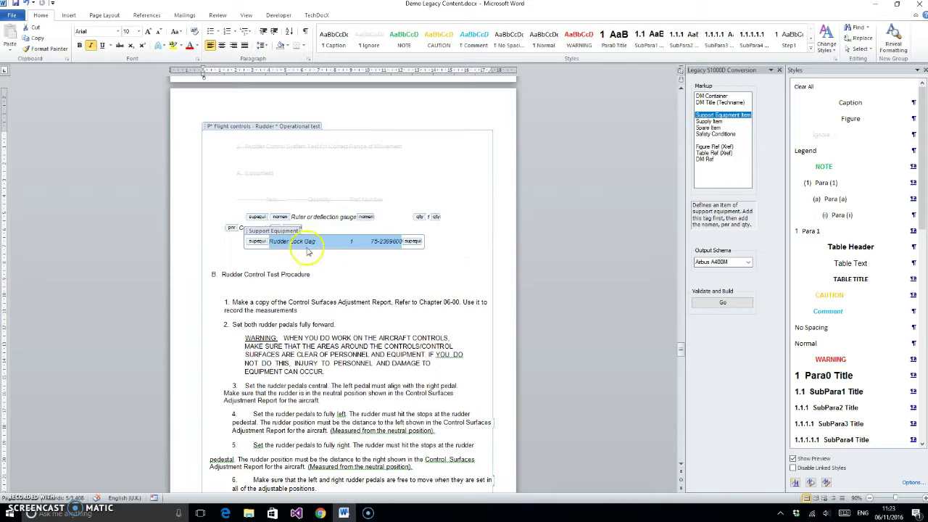
drag(270, 241, 316, 242)
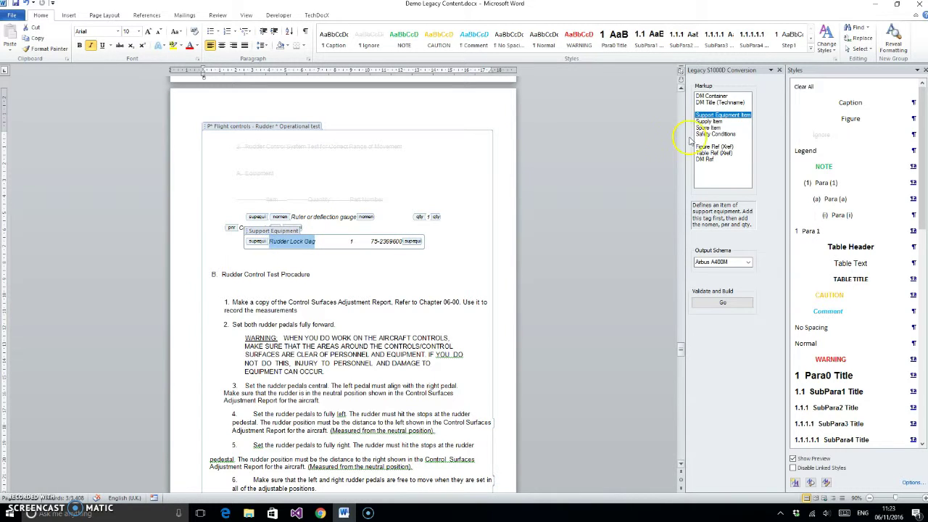
- Mark up the Rudder Lock Gag entry with nomenclature for its name, quantity for 1 and part number for 75-2369600
double_click(704, 121)
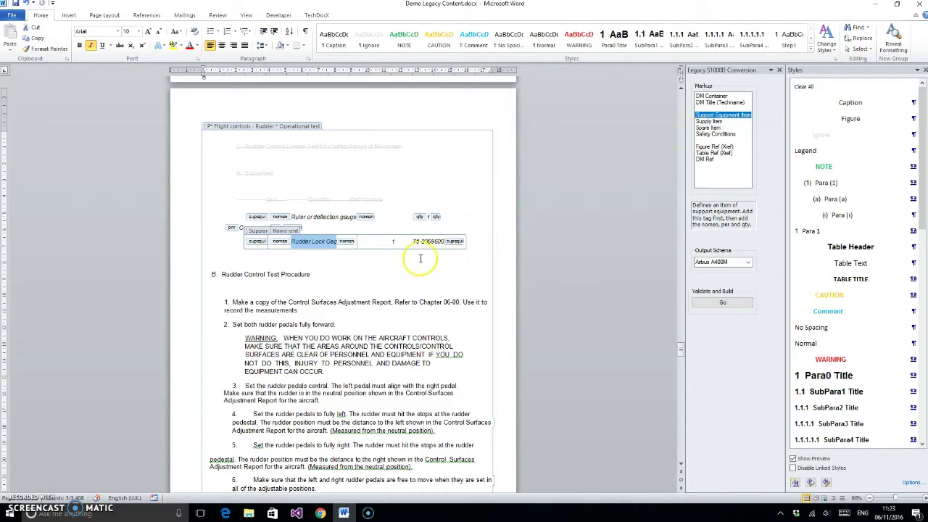
click(392, 241)
right_click(715, 120)
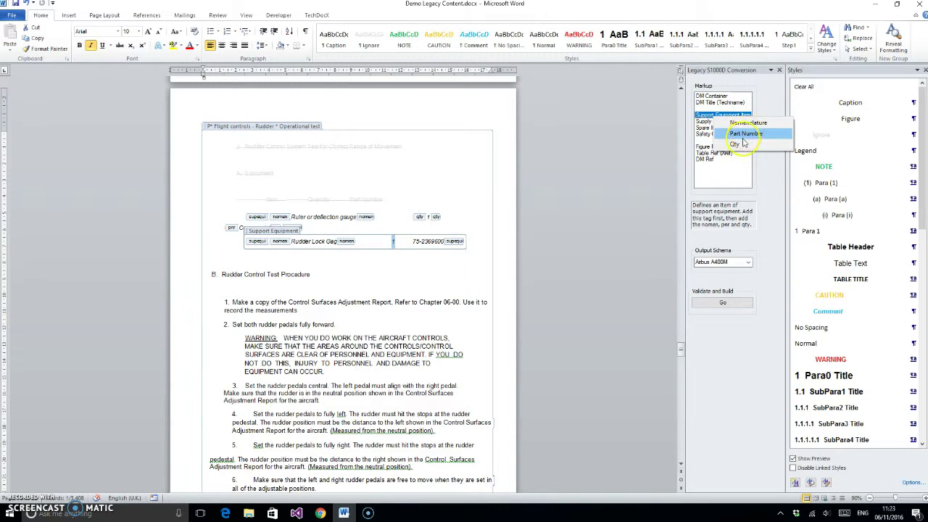
click(744, 135)
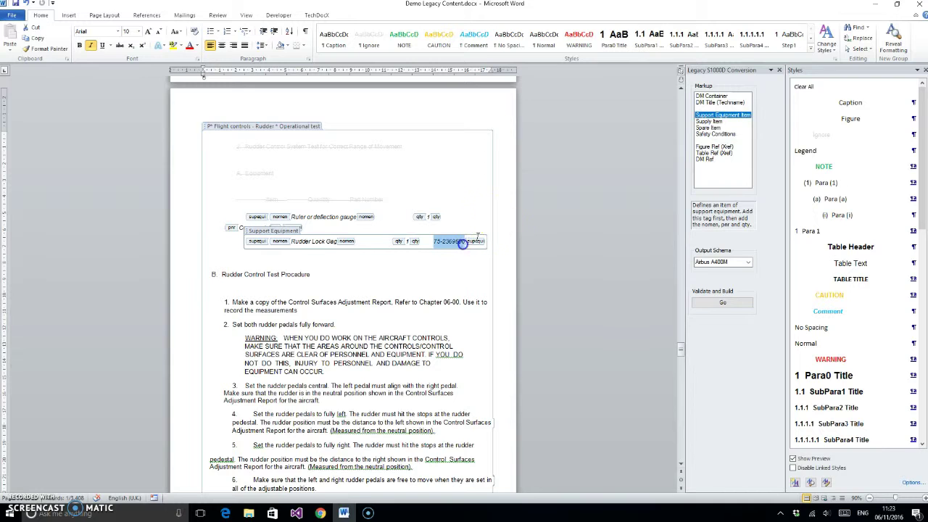
right_click(704, 121)
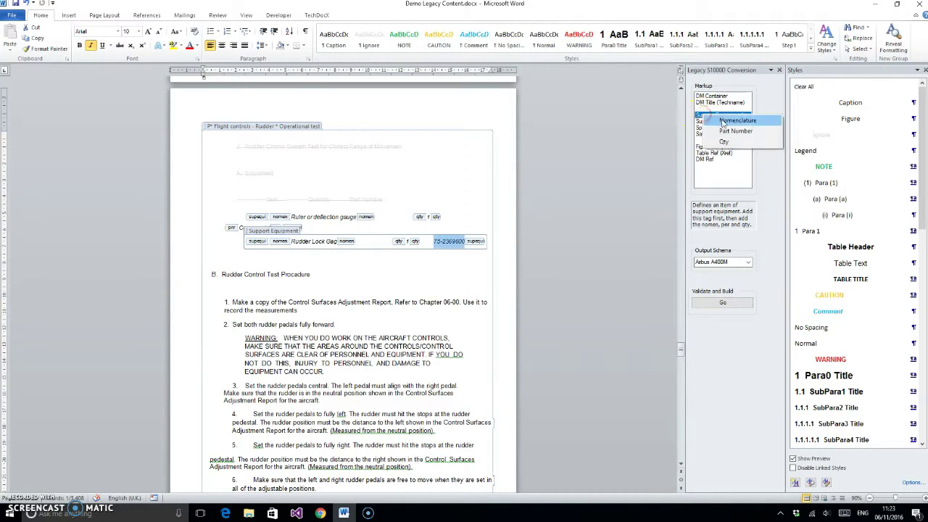
click(727, 132)
click(384, 314)
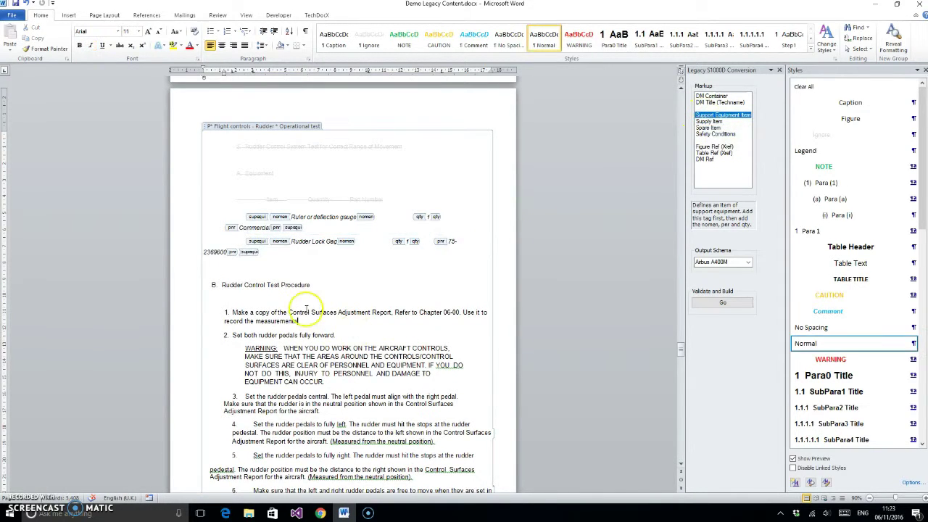
- Apply the Step1 style to the Rudder Control Test Procedure heading and the Step2 style to its items 1 and 2
scroll(306, 301, down, 3)
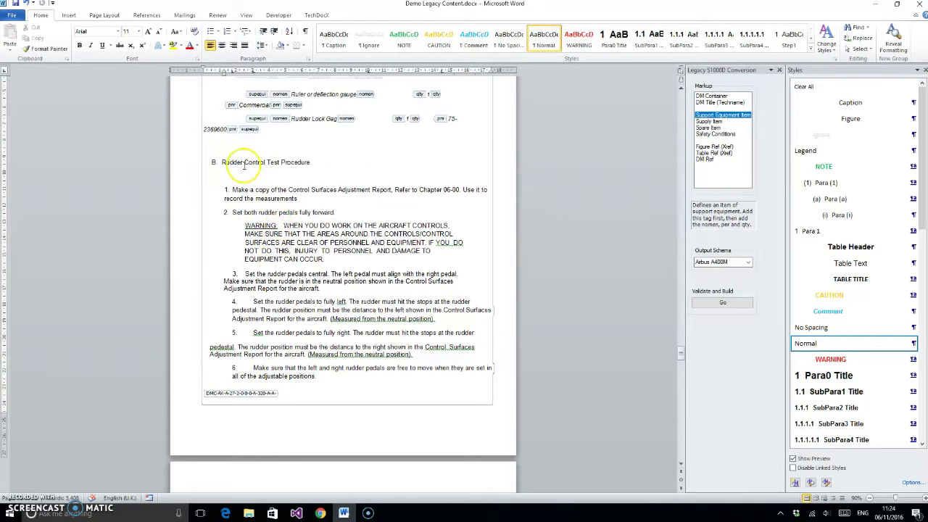
scroll(855, 304, down, 6)
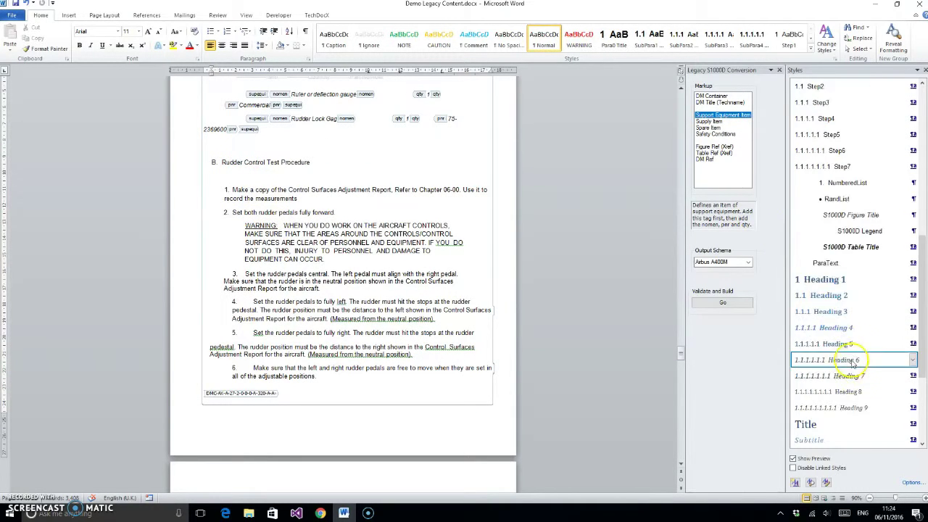
click(841, 169)
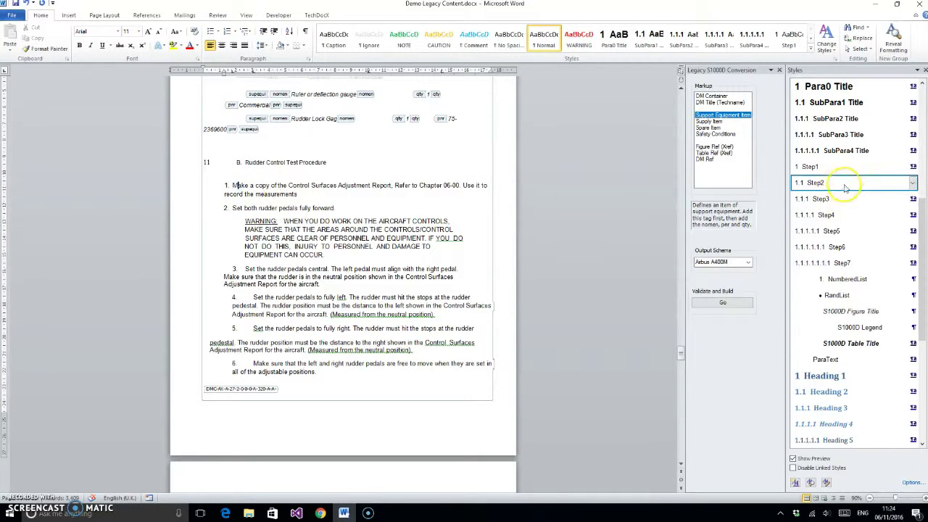
click(815, 183)
click(266, 200)
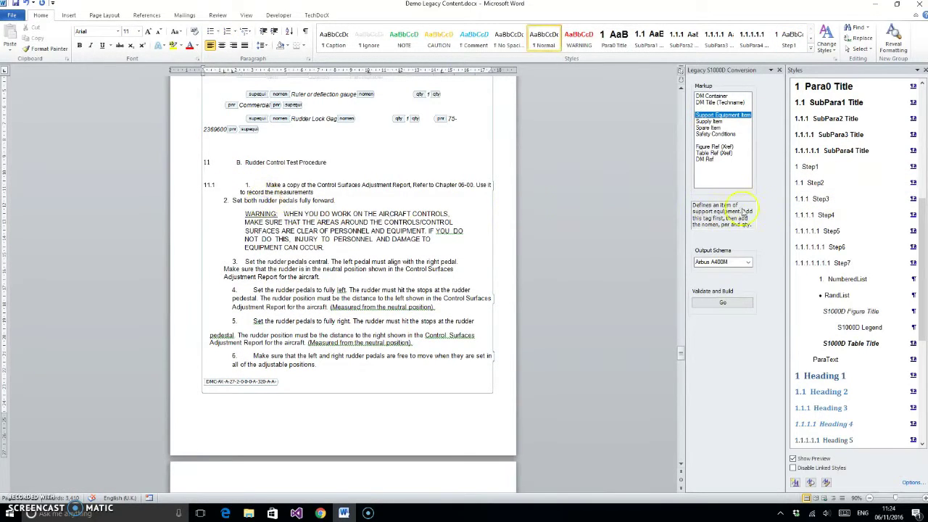
click(816, 183)
- Apply the WARNING style to the aircraft controls warning and the Step2 style to rudder test items 3 to 6
scroll(848, 239, up, 5)
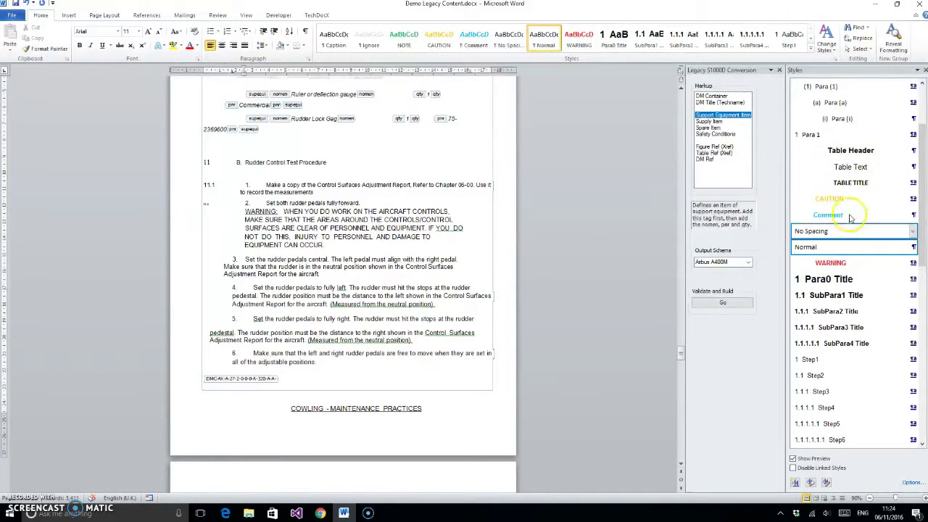
click(844, 263)
click(253, 255)
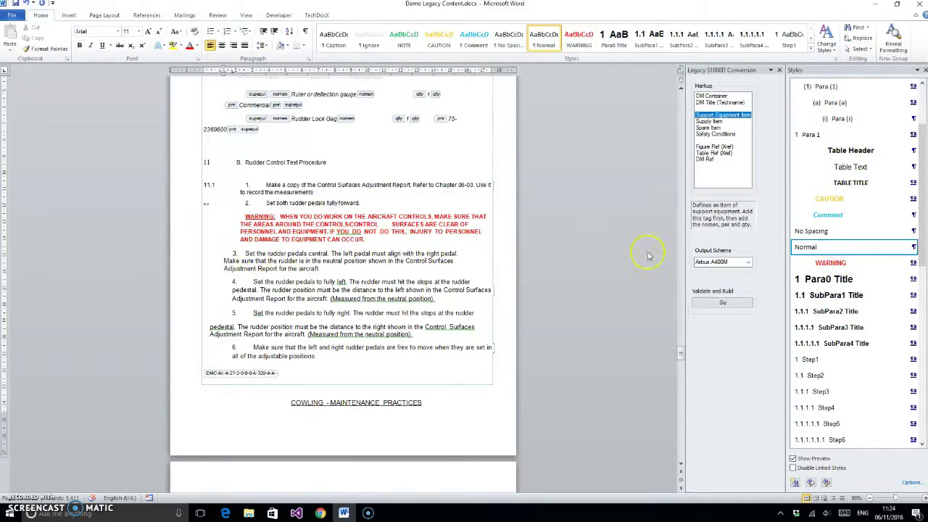
click(832, 377)
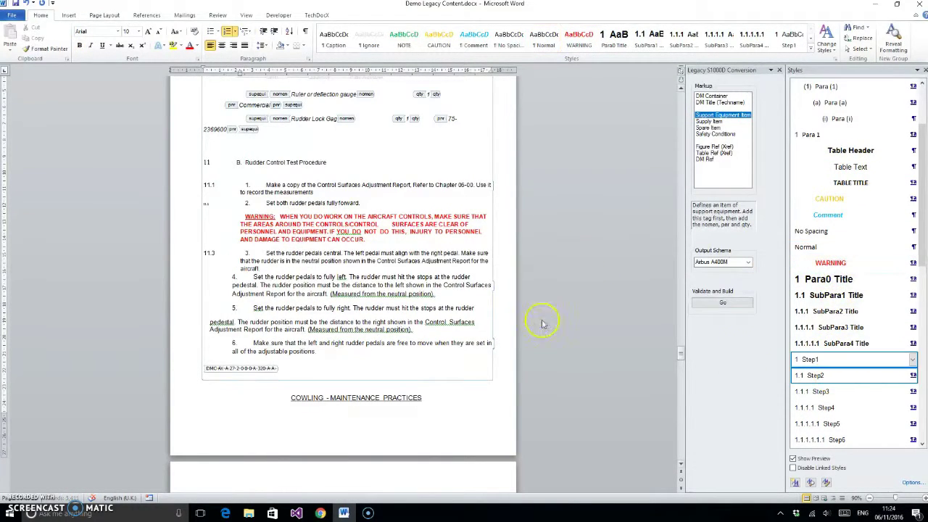
scroll(377, 283, down, 2)
triple_click(280, 234)
drag(279, 234, 327, 288)
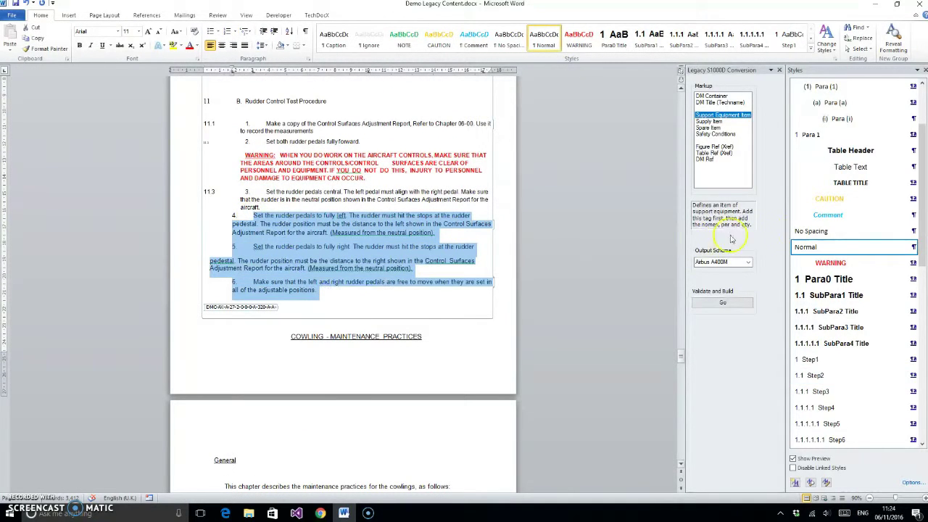
click(819, 377)
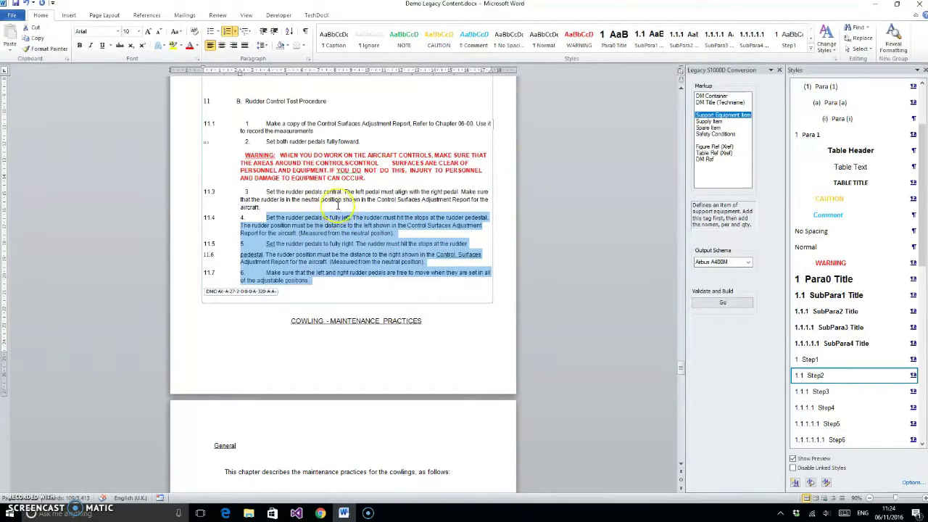
scroll(355, 217, up, 2)
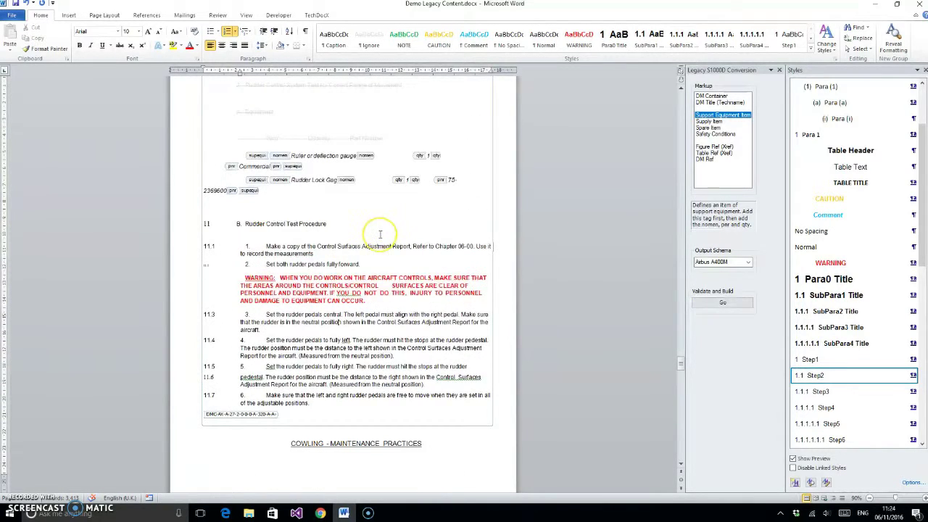
- Wrap the whole cowling maintenance section, through the bottom cowling installation, in a DM Container using the Engine cowling 920 data module
scroll(380, 234, down, 6)
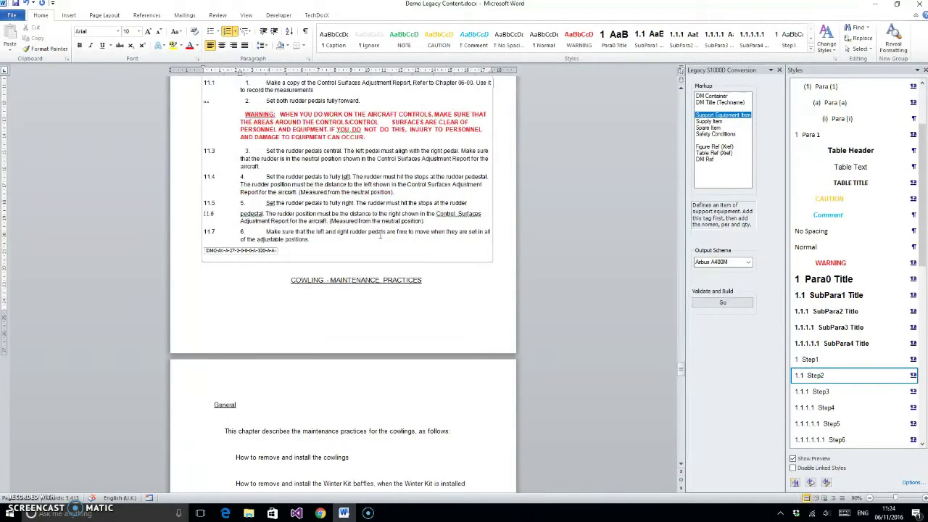
scroll(379, 234, down, 4)
click(296, 152)
drag(286, 138, 355, 341)
scroll(352, 333, down, 5)
scroll(346, 303, down, 20)
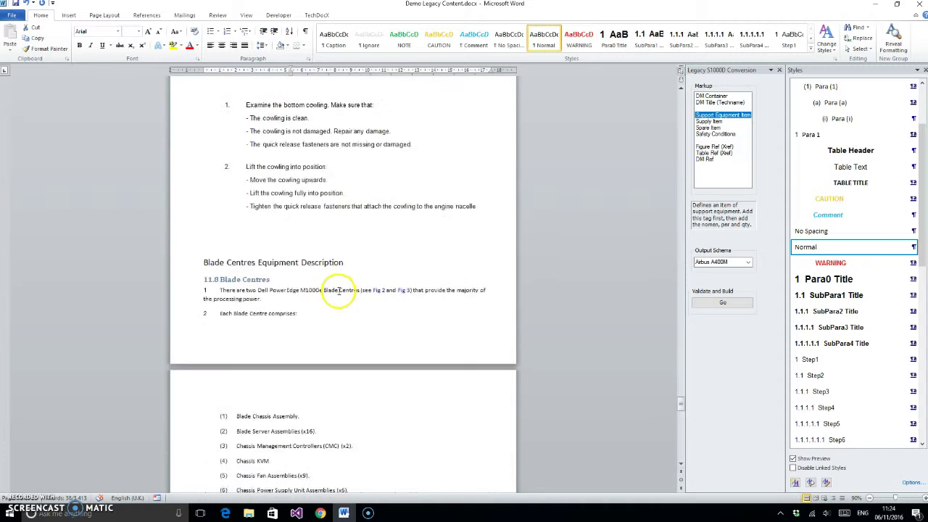
scroll(344, 319, up, 3)
shift+click(335, 324)
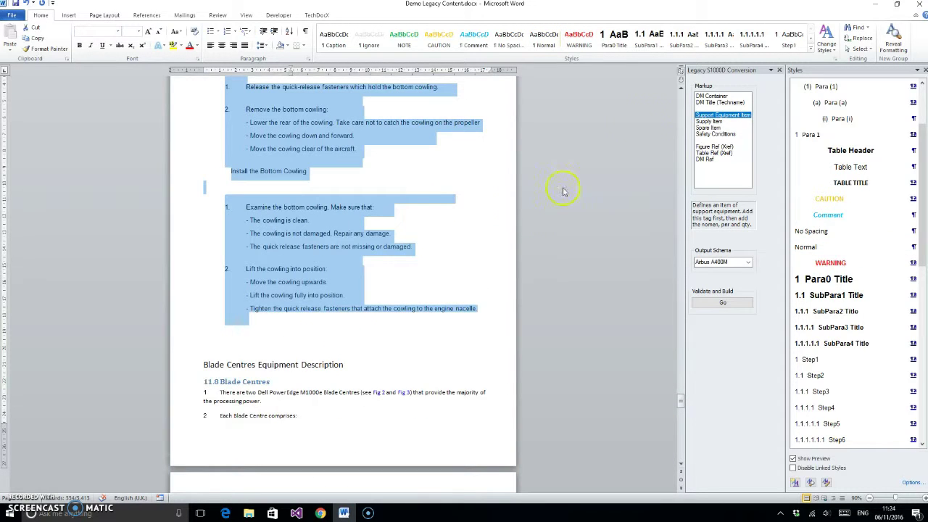
double_click(719, 117)
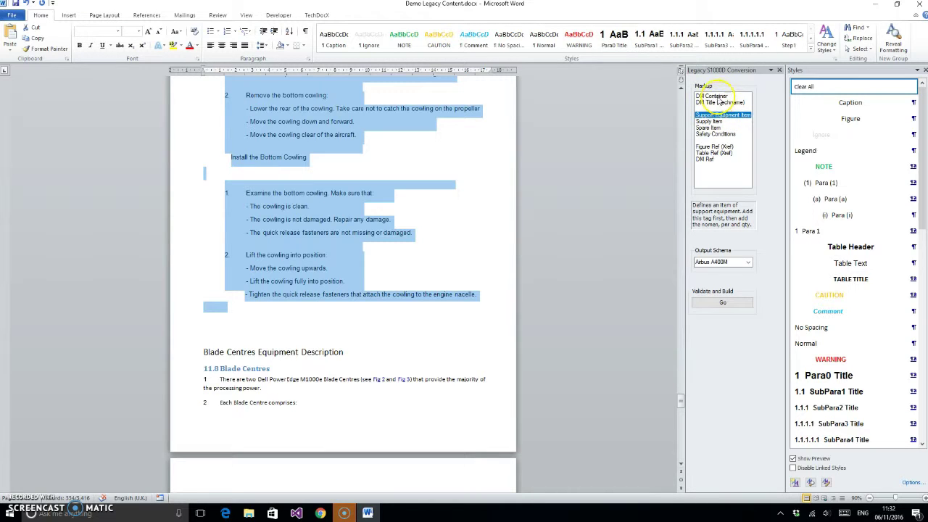
double_click(712, 95)
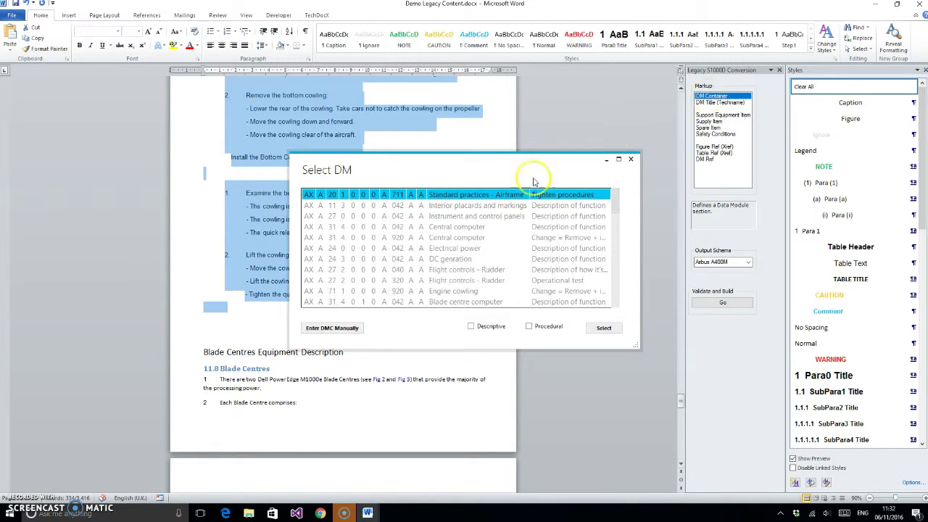
click(466, 291)
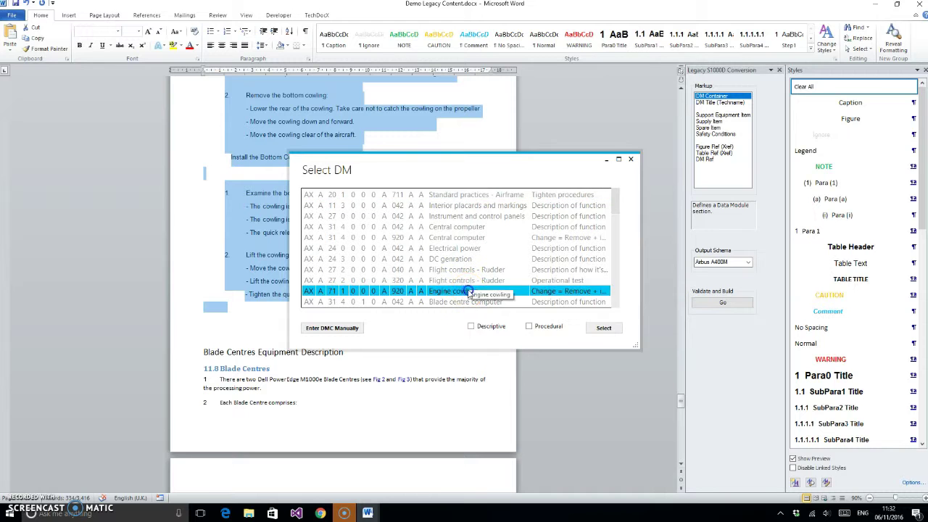
click(603, 328)
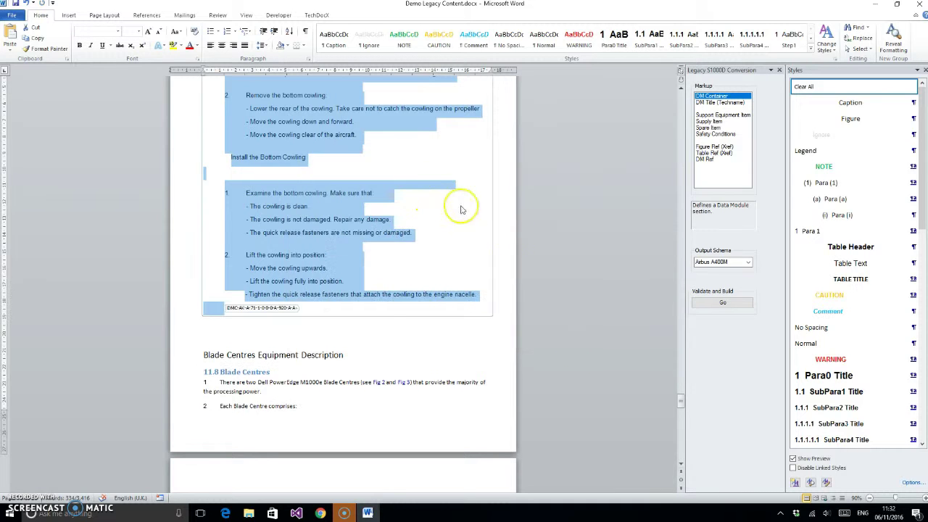
- Apply the Ignore style to the COWLING - MAINTENANCE PRACTICES title and the text from General through the Remove/Install the Engine Cowlings heading
scroll(419, 213, up, 10)
scroll(415, 214, up, 5)
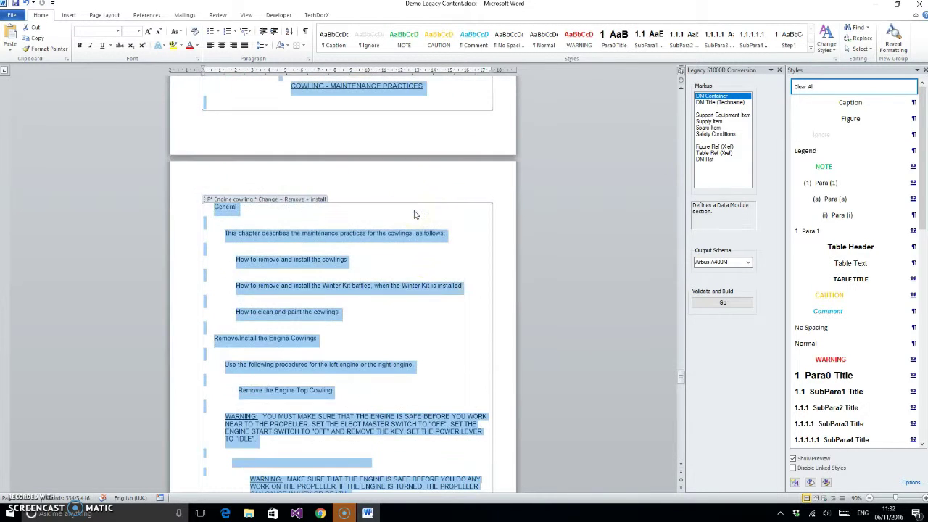
click(384, 251)
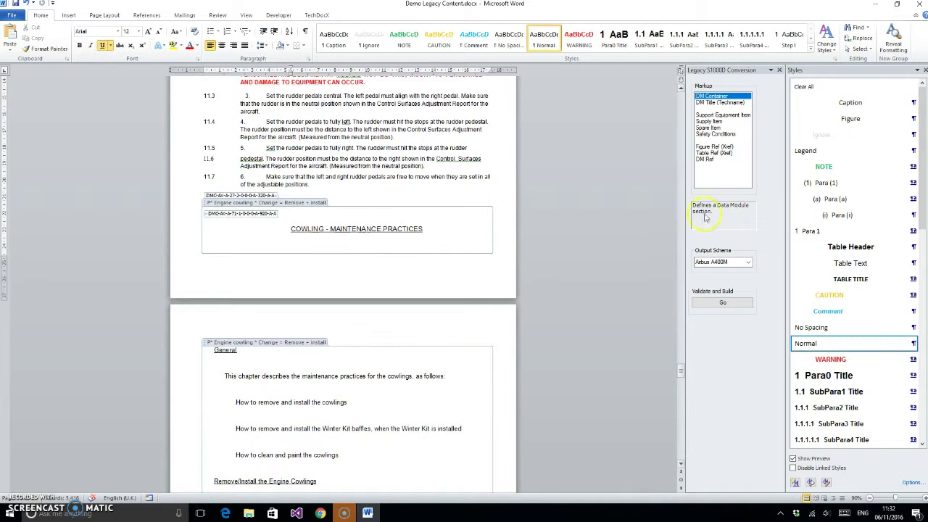
click(839, 144)
scroll(285, 366, down, 2)
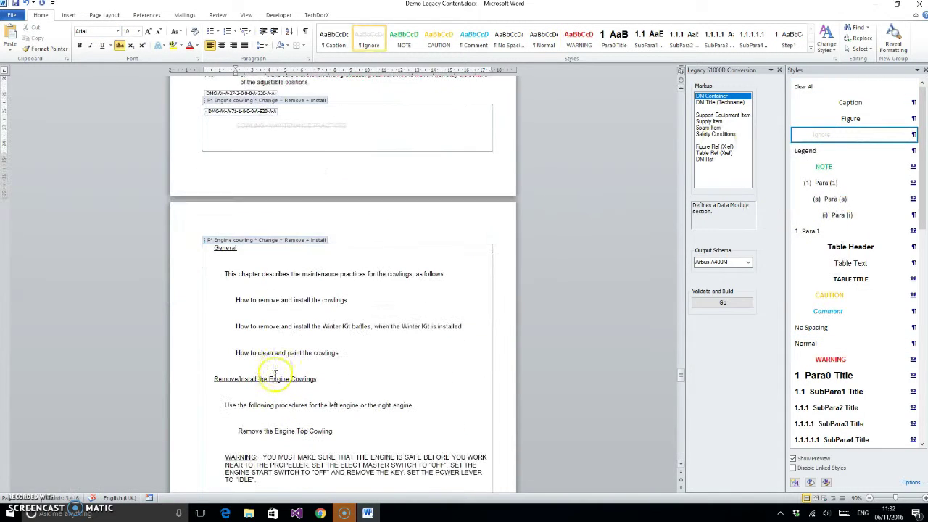
mouse_move(212, 247)
mouse_down()
mouse_move(239, 298)
mouse_move(340, 352)
mouse_move(340, 379)
mouse_up()
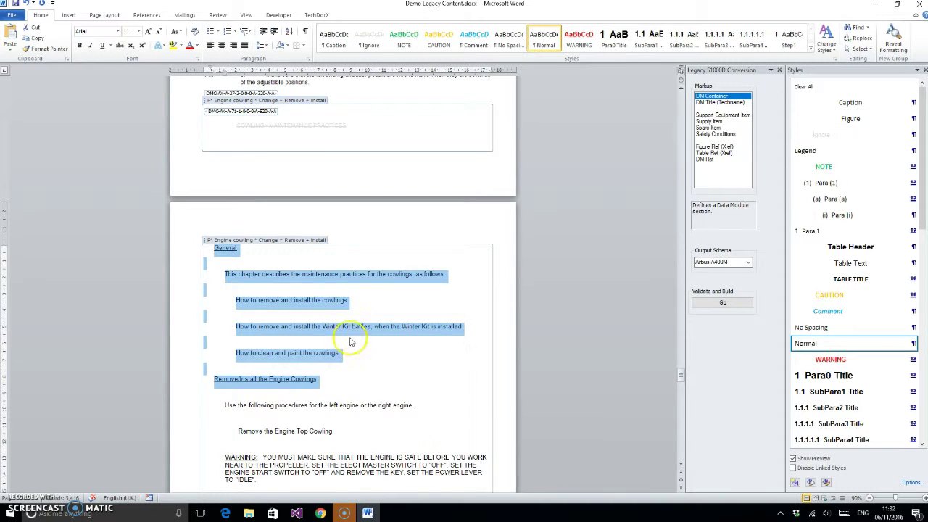
click(838, 136)
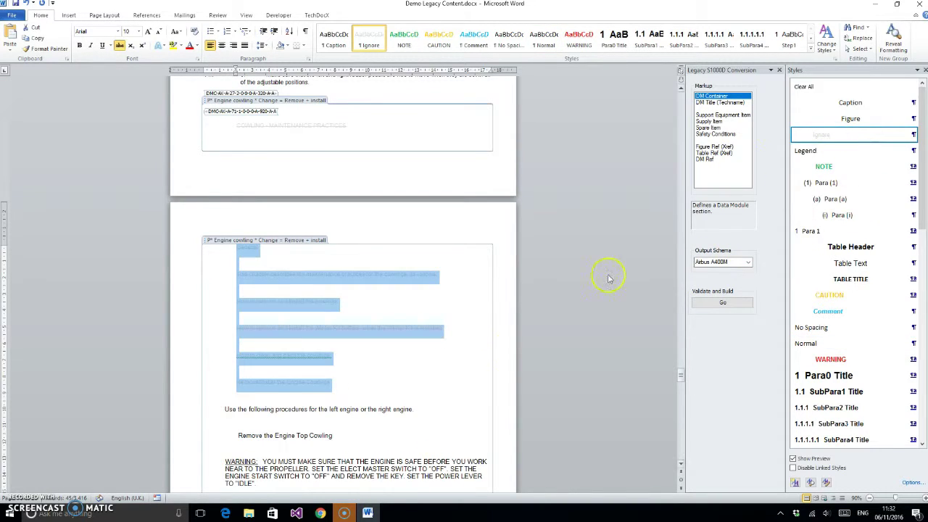
- Apply the NOTE style to the sentence about the left or right engine and the WARNING style to both engine safety warnings
scroll(409, 358, down, 5)
scroll(344, 201, up, 1)
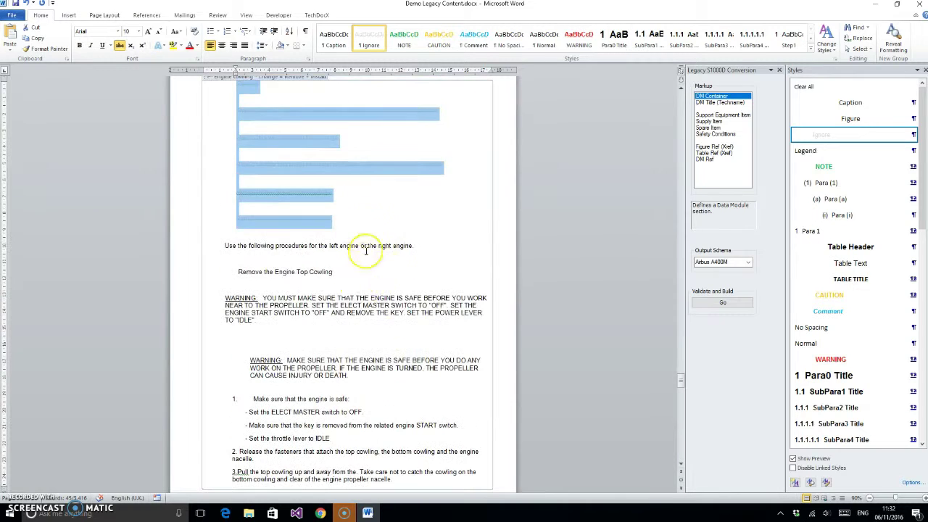
click(233, 246)
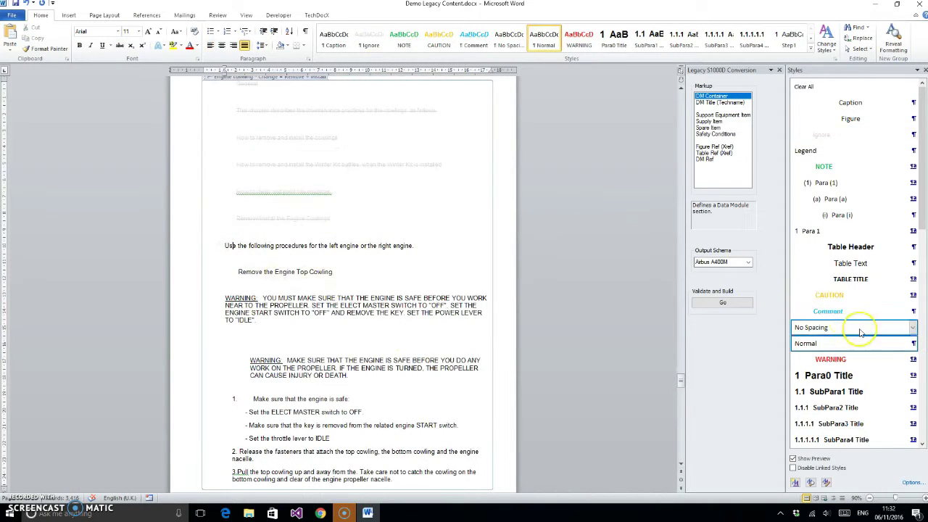
click(898, 166)
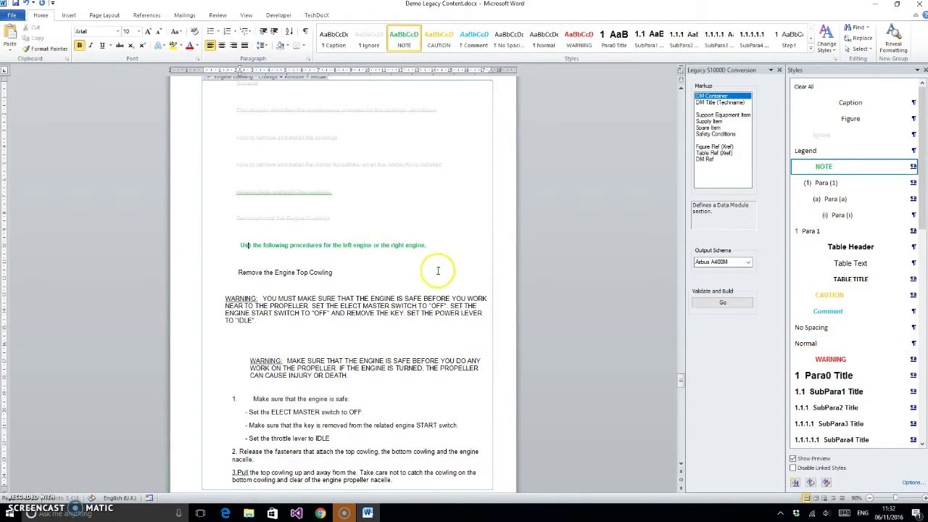
drag(261, 298, 349, 376)
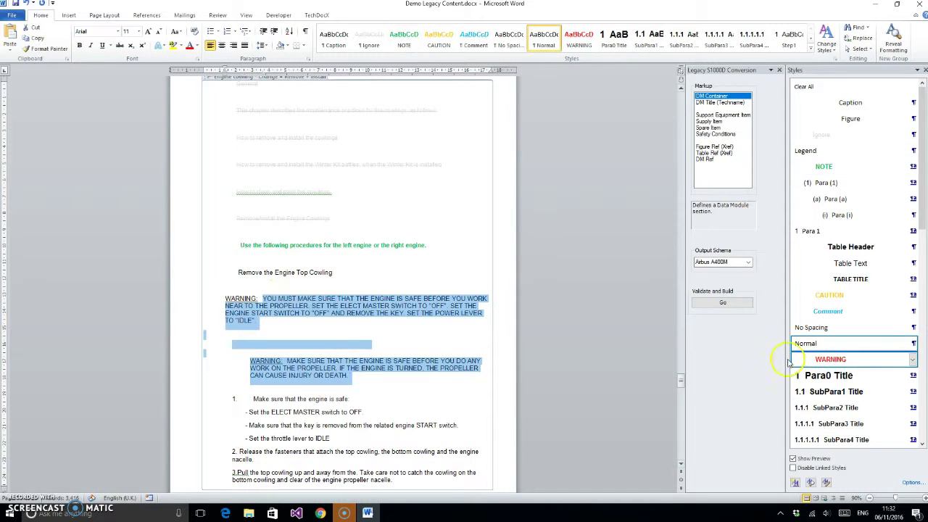
click(830, 359)
- Apply the Step1 style to the item "Make sure that the engine is safe" under Remove the Engine Top Cowling
scroll(348, 294, down, 3)
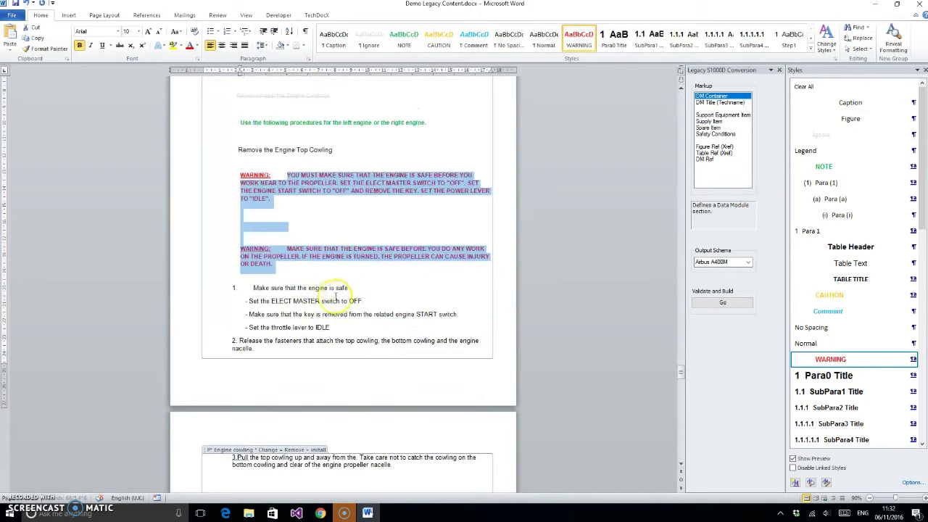
click(267, 288)
scroll(851, 362, down, 6)
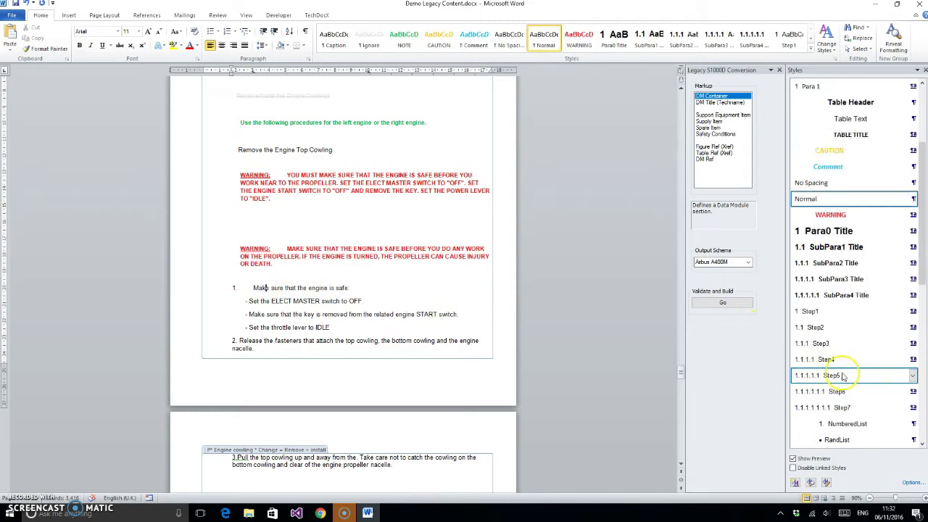
click(810, 166)
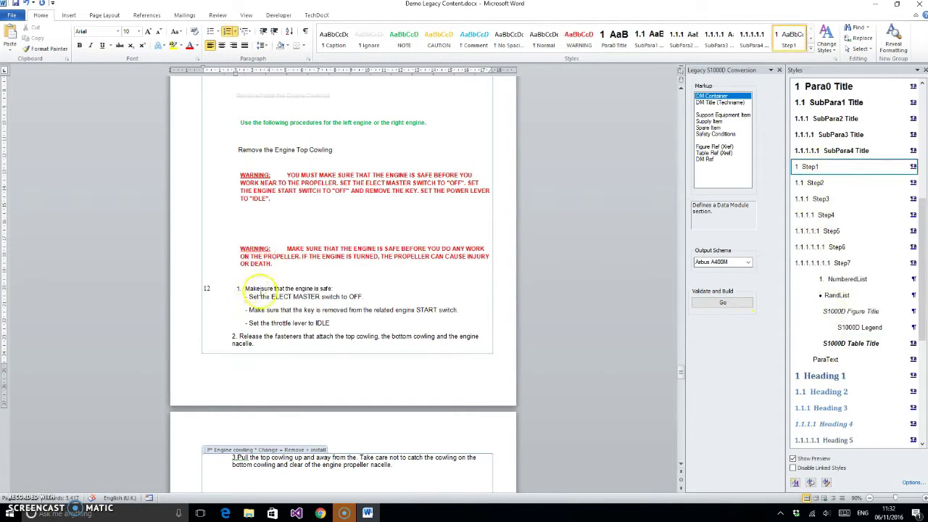
- Apply the Step2 style to the three switch, key and throttle lever sub-items and Step1 to items 2 and 3 of the top cowling removal
drag(253, 297, 332, 323)
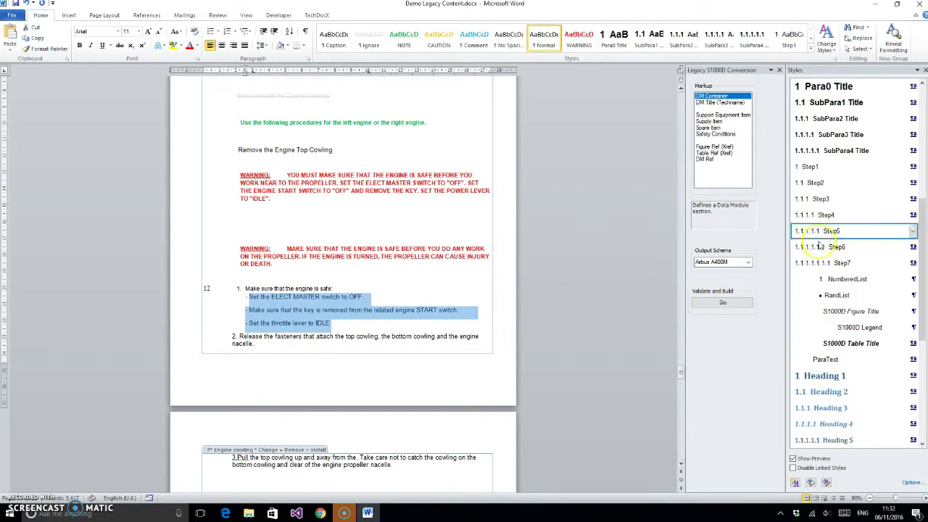
click(815, 181)
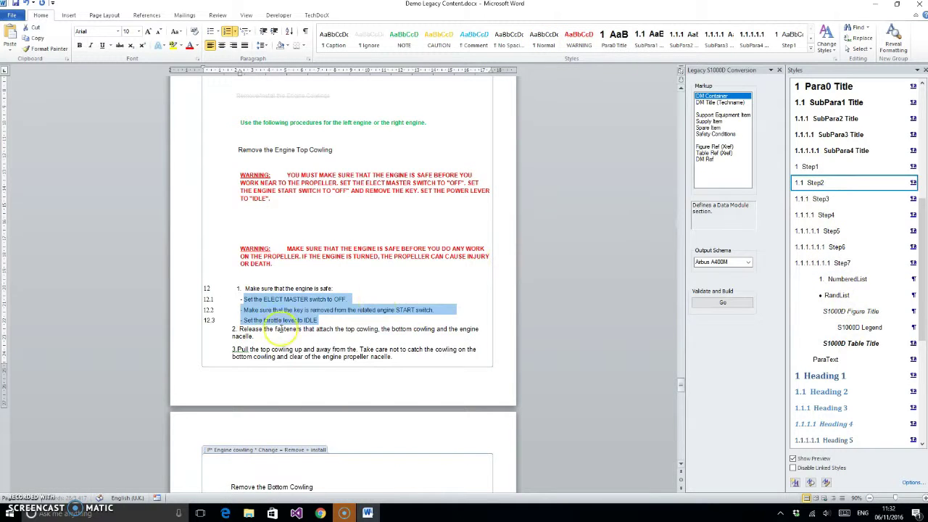
scroll(265, 324, down, 2)
click(243, 254)
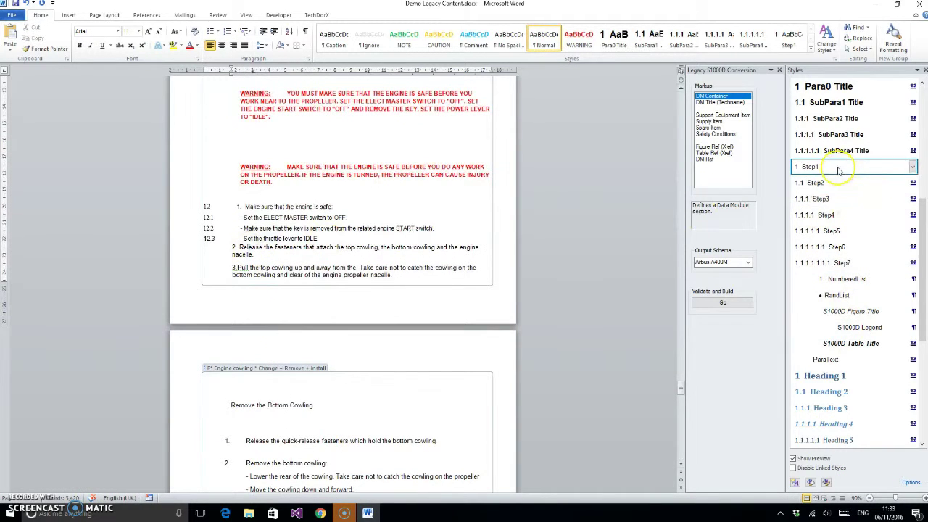
click(810, 166)
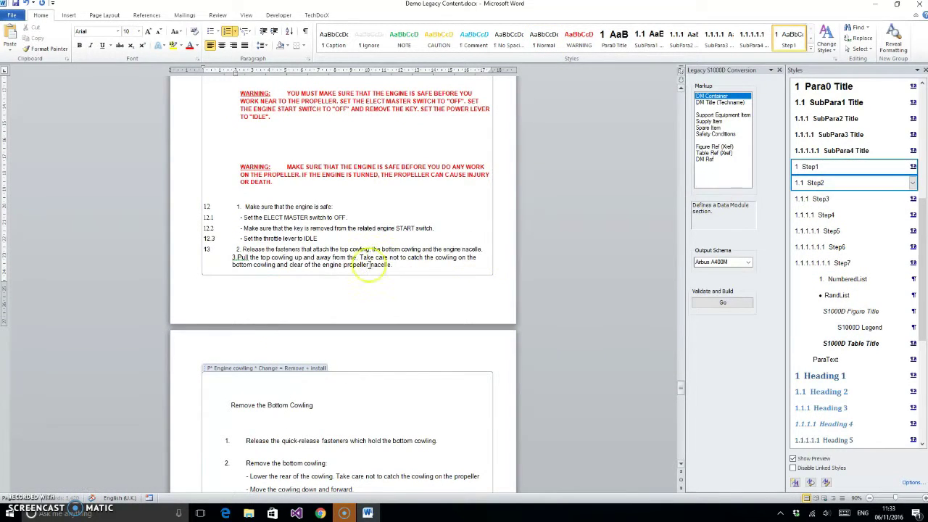
click(239, 258)
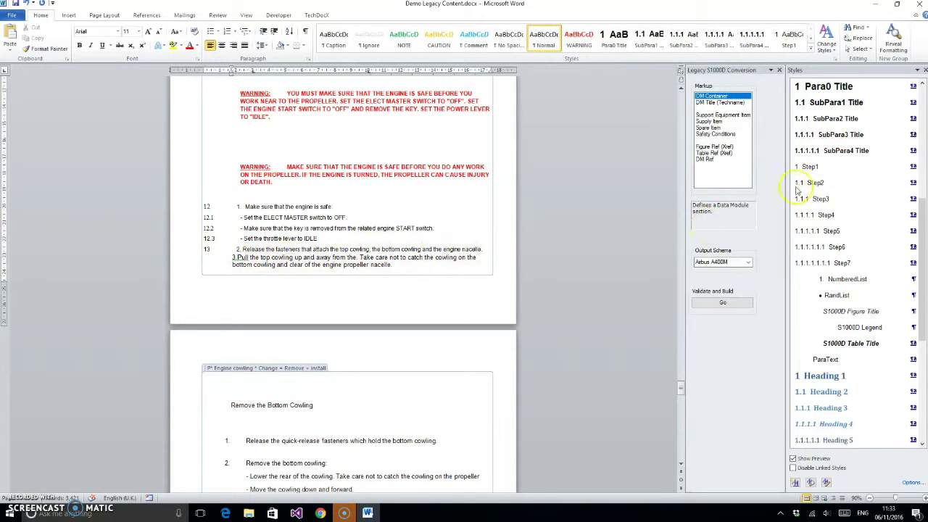
click(808, 167)
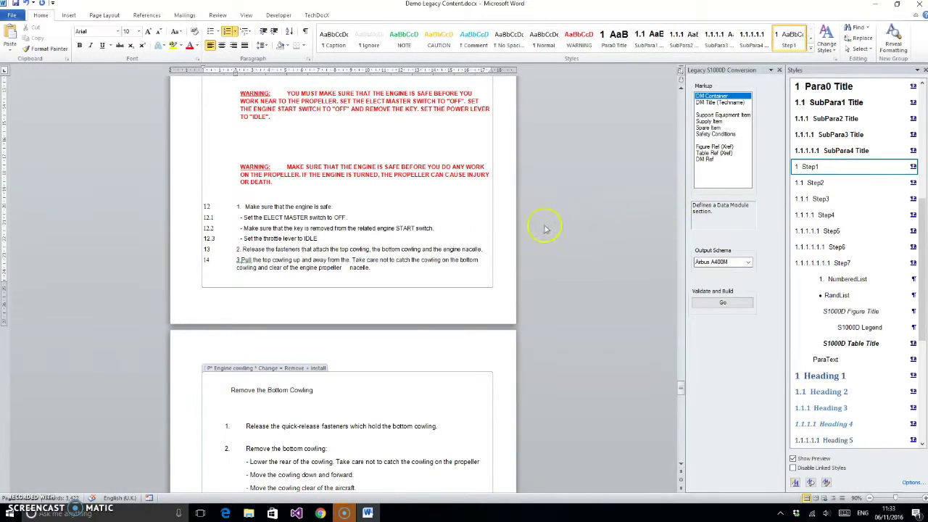
- Apply the Step1 style to the heading Remove the Engine Top Cowling
scroll(321, 263, down, 3)
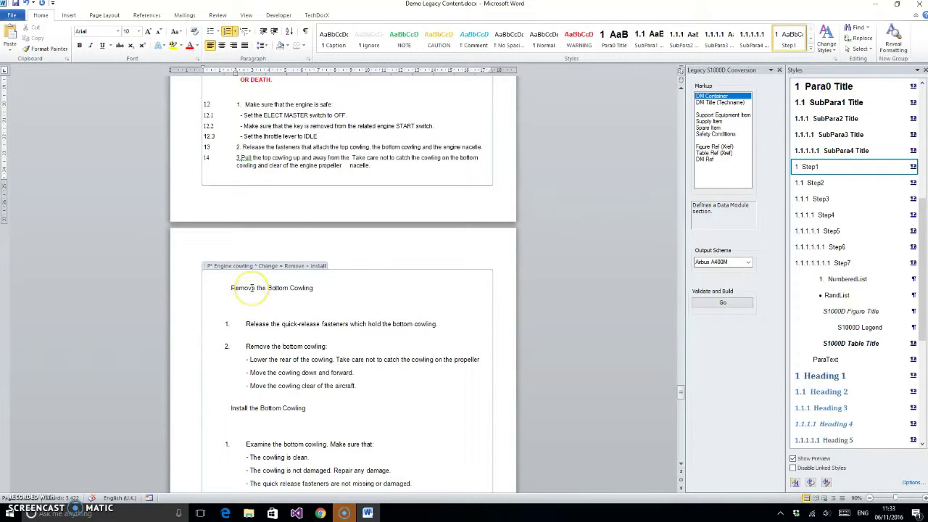
click(252, 287)
click(274, 289)
scroll(397, 293, up, 1)
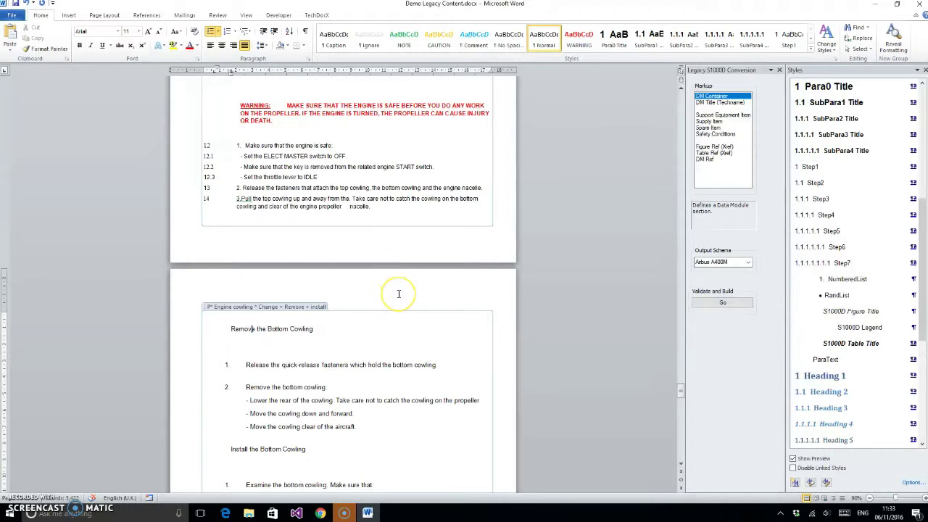
scroll(398, 294, up, 3)
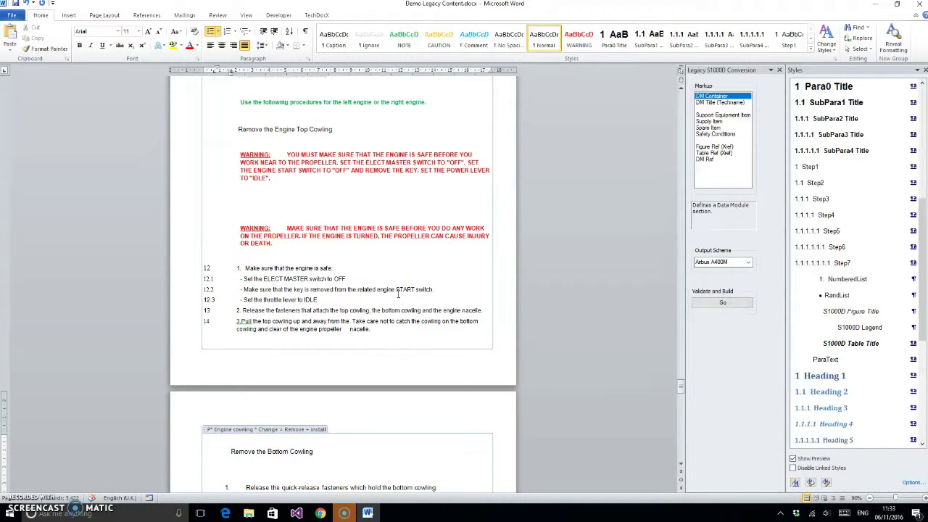
scroll(375, 244, up, 2)
click(246, 190)
click(810, 166)
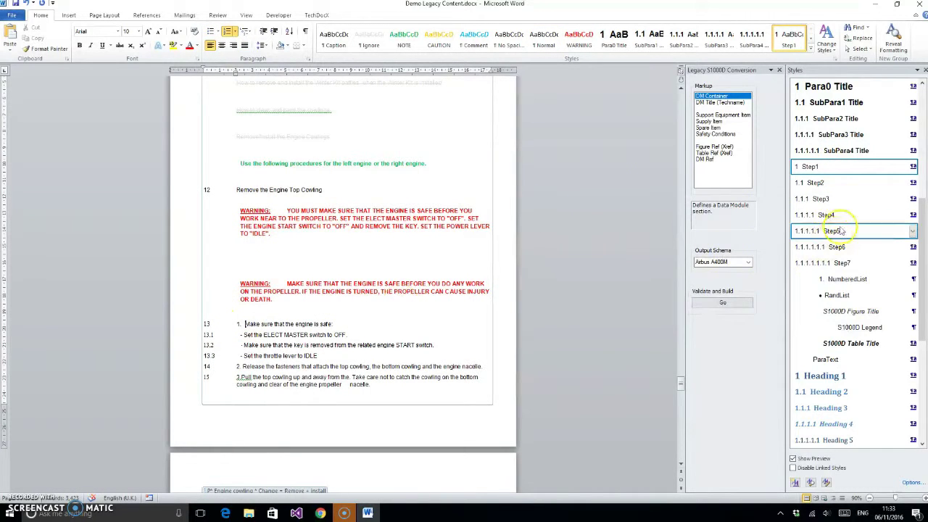
- Apply the Step2 style to the three numbered top cowling removal items and Step3 to the sub-items under "Make sure that the engine is safe"
click(826, 184)
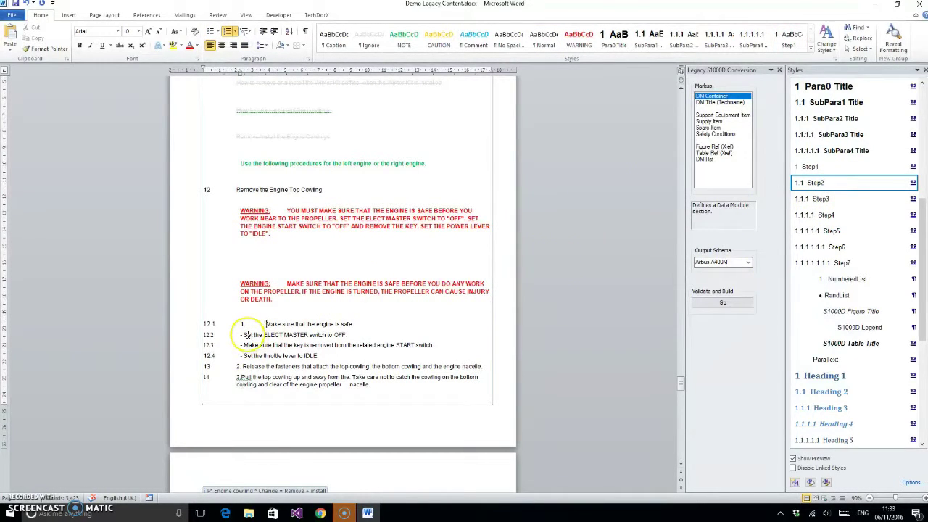
drag(246, 334, 297, 356)
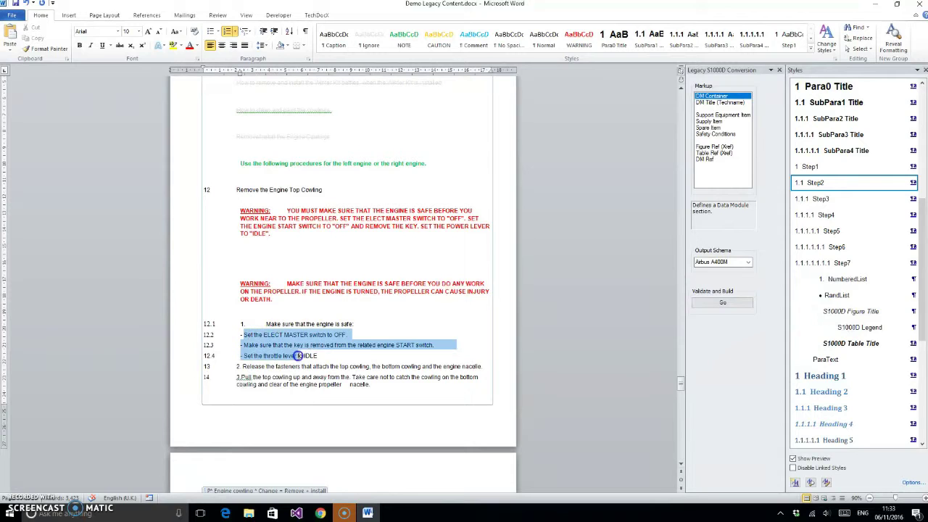
click(821, 199)
click(813, 182)
click(258, 378)
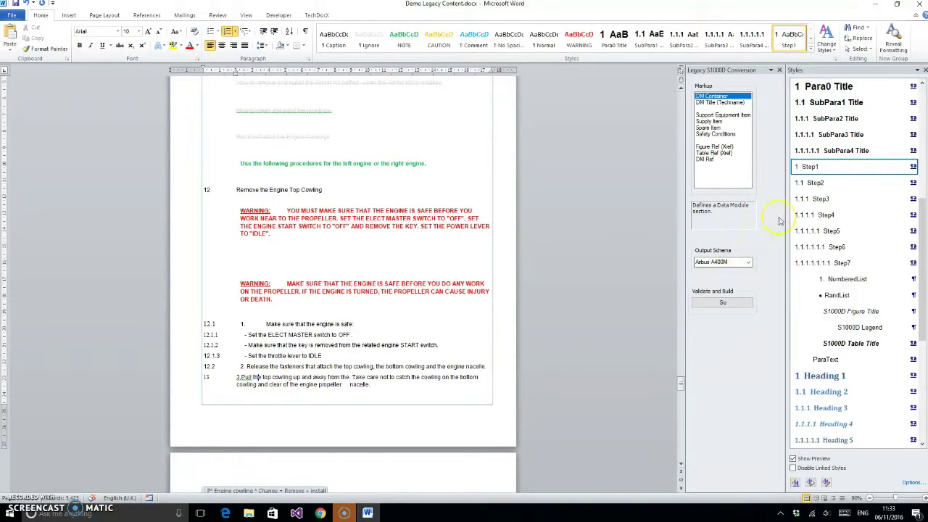
click(815, 183)
- Apply the Step1 style to the heading Remove the Bottom Cowling and Step2 to its two numbered items
scroll(284, 325, down, 3)
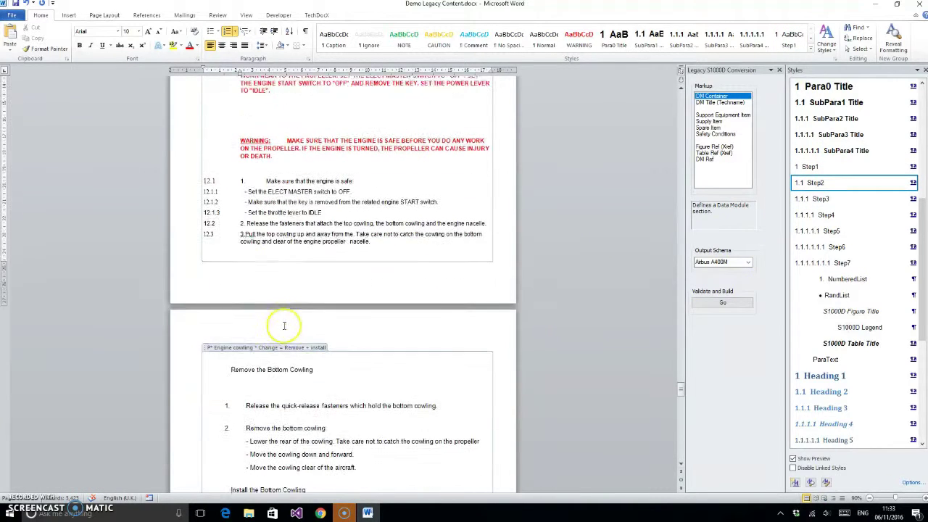
click(277, 348)
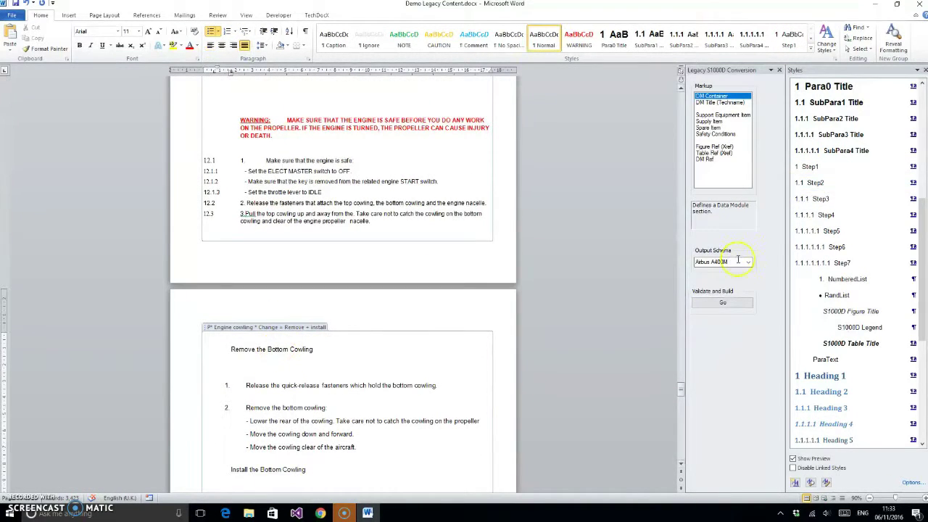
click(811, 167)
scroll(421, 315, down, 3)
drag(246, 257, 327, 281)
click(814, 183)
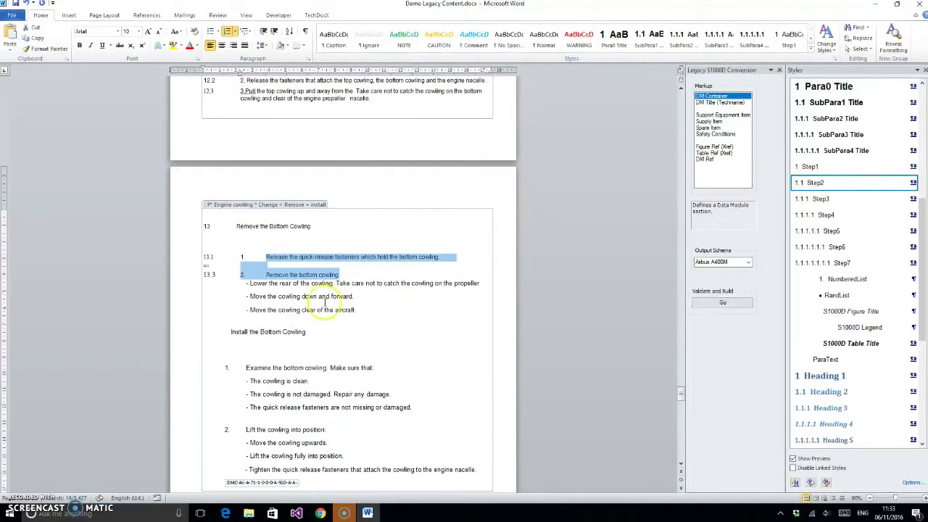
- Apply the Step3 style to the three sub-items under "Remove the bottom cowling" and Step1 to the heading Install the Bottom Cowling
scroll(324, 303, down, 2)
drag(257, 223, 357, 248)
click(811, 199)
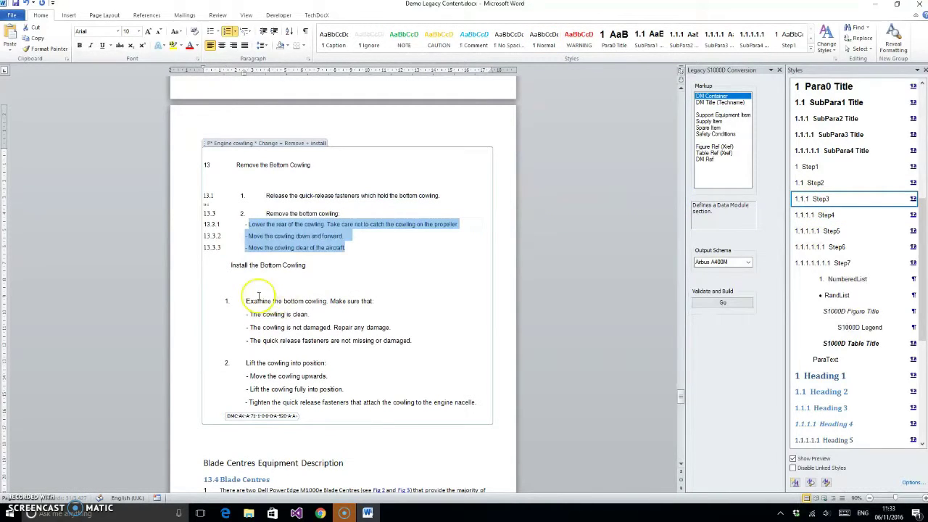
click(261, 265)
click(799, 183)
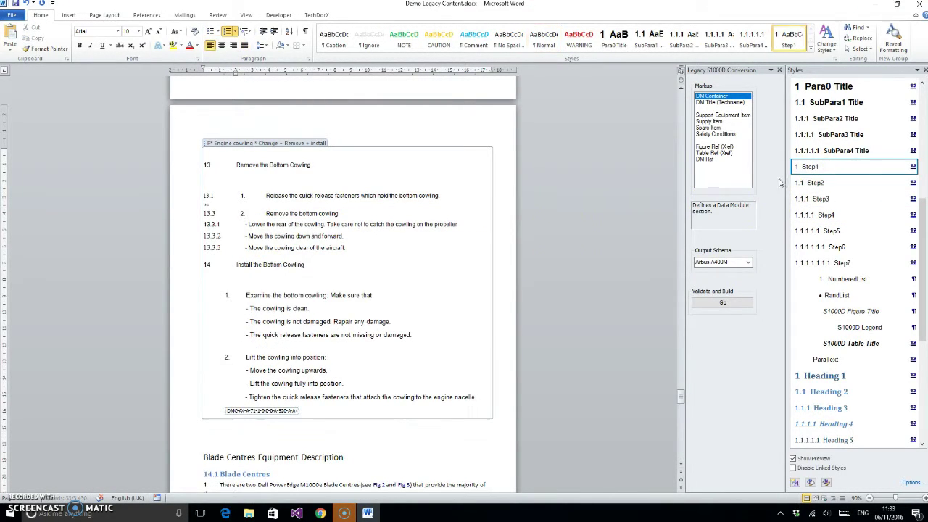
- Apply the Step2 style to "Examine the bottom cowling" and the RandList style to its three cowling condition checks
click(259, 295)
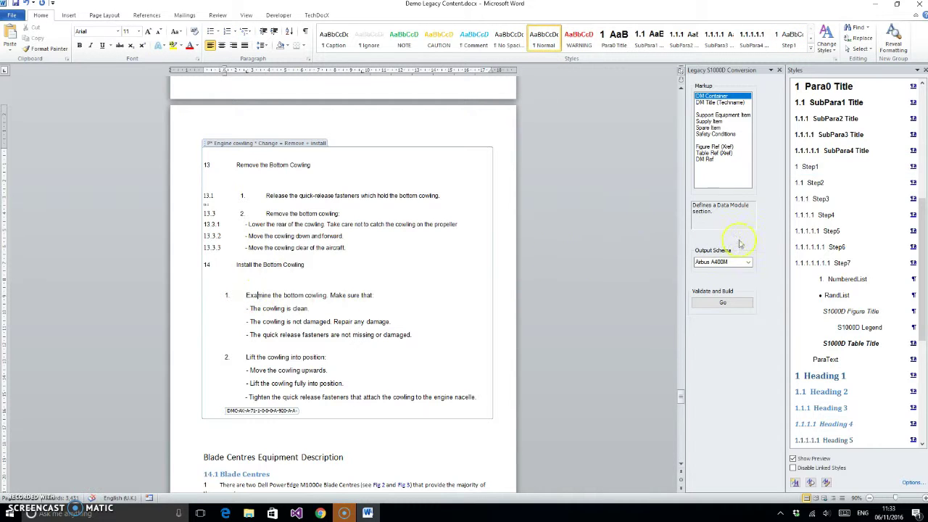
click(808, 184)
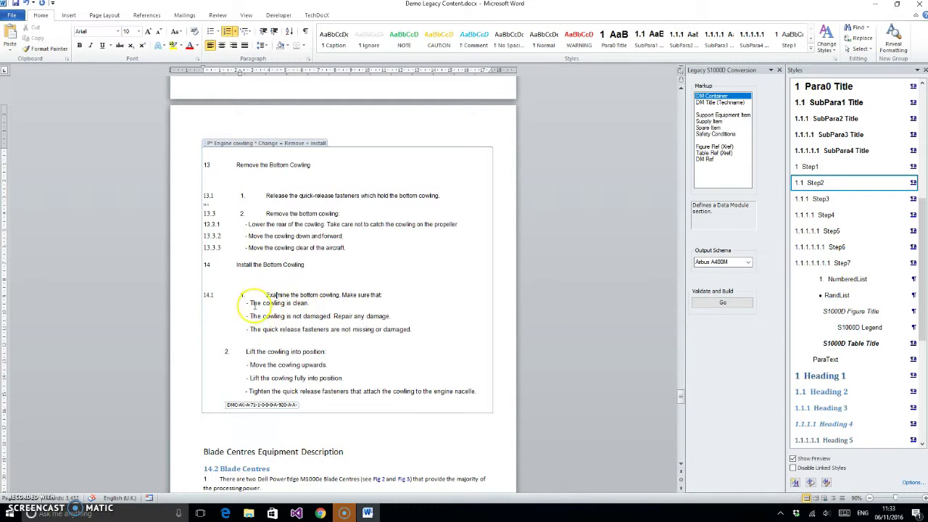
drag(249, 303, 411, 330)
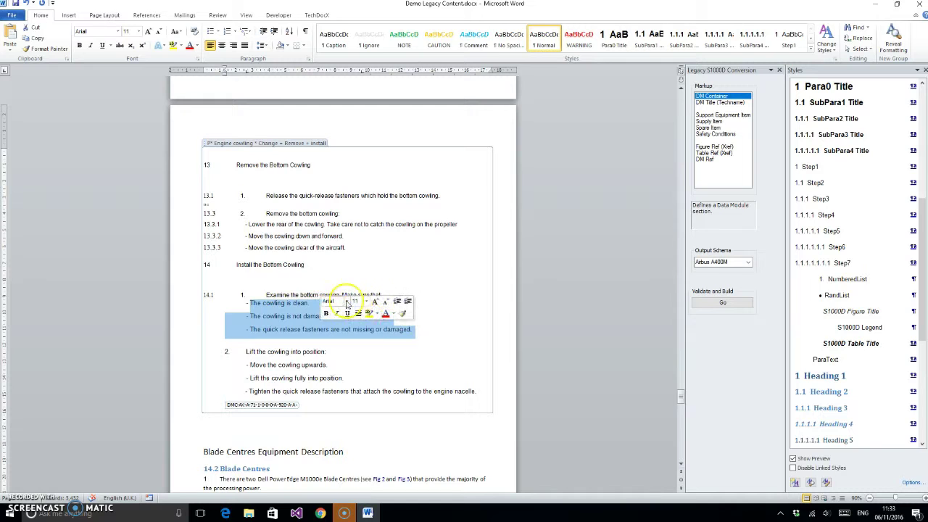
click(835, 295)
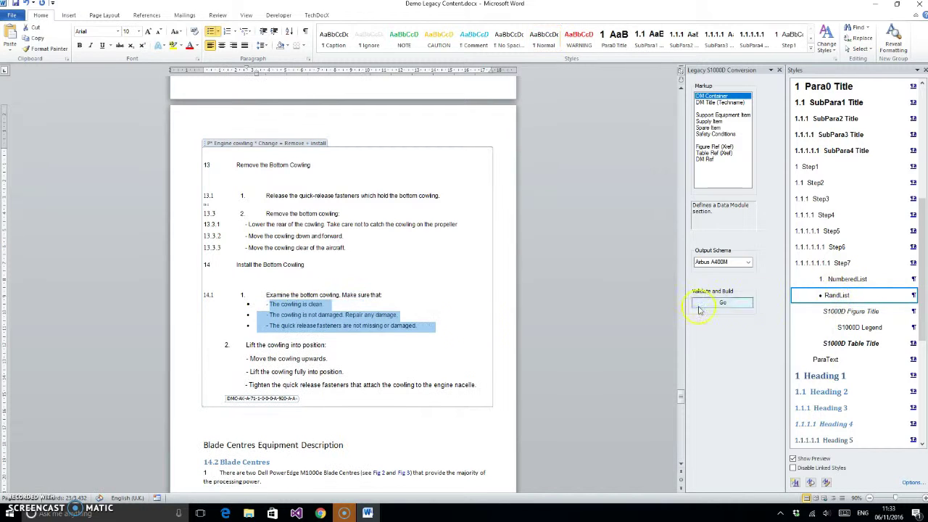
- Apply the Step2 style to "Lift the cowling into position" and Step3 to its three sub-items
click(245, 345)
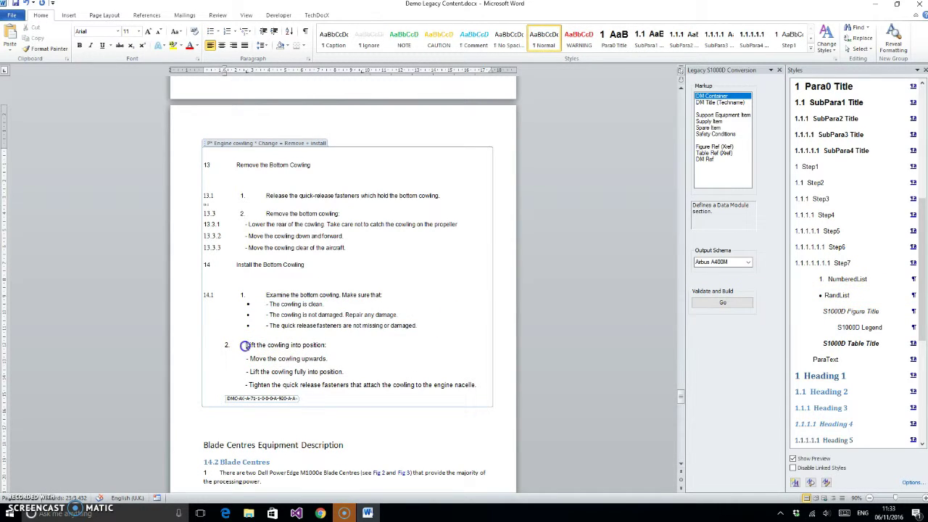
click(852, 183)
drag(244, 353, 496, 376)
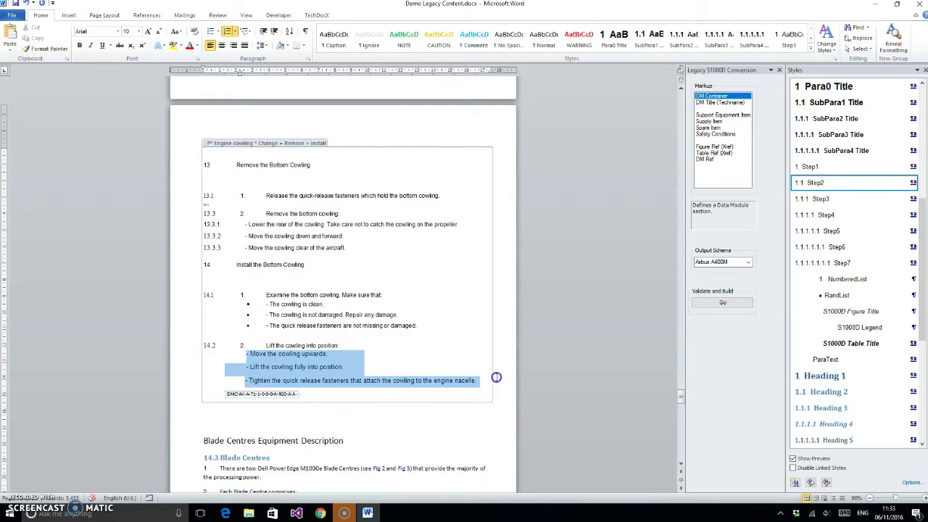
click(822, 199)
- Wrap the Blade Centres Equipment Description section, through Fig 5 Blade Server, in a DM Container using the descriptive Blade centre computer 042 data module
scroll(390, 375, down, 3)
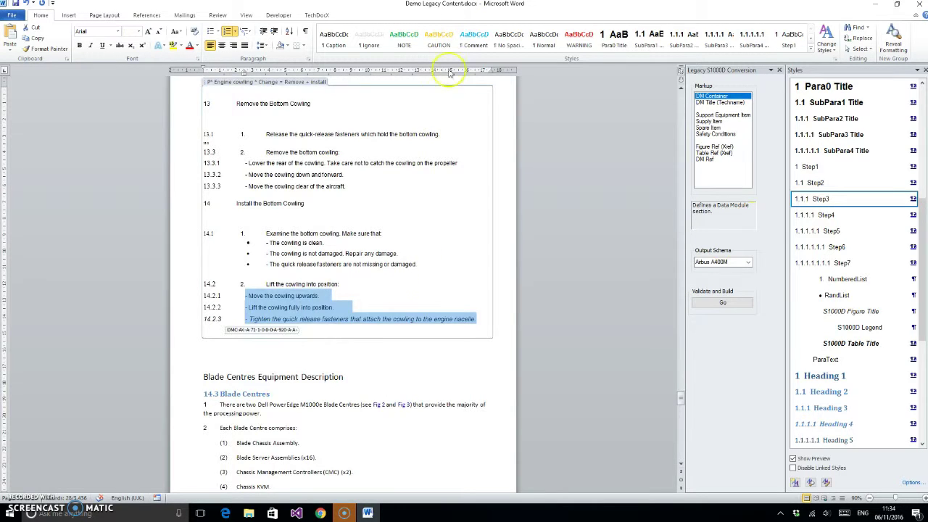
scroll(350, 411, down, 10)
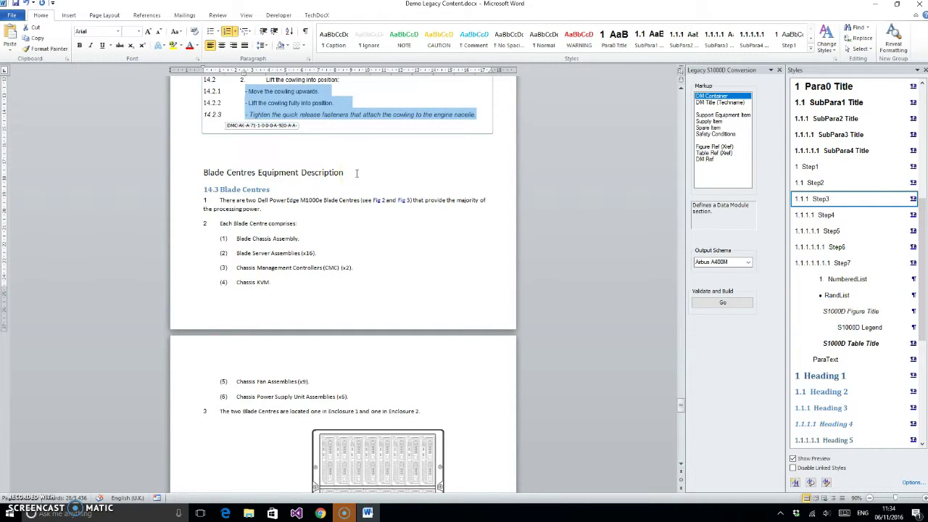
scroll(356, 173, down, 12)
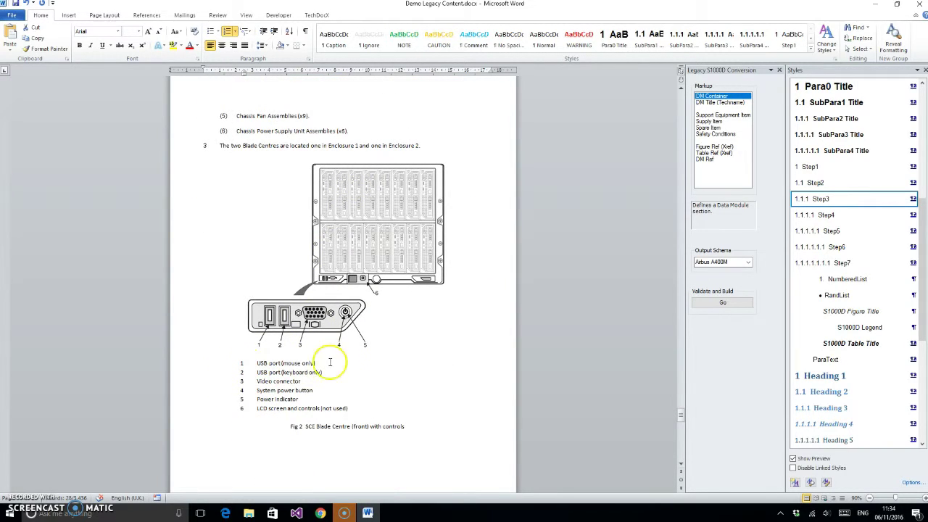
scroll(413, 334, up, 15)
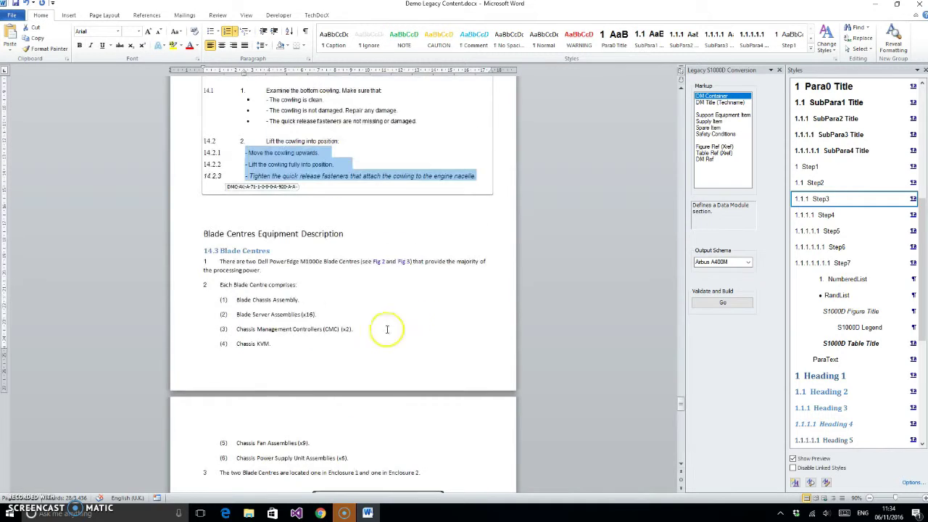
drag(202, 233, 352, 440)
scroll(366, 403, down, 20)
scroll(366, 402, down, 20)
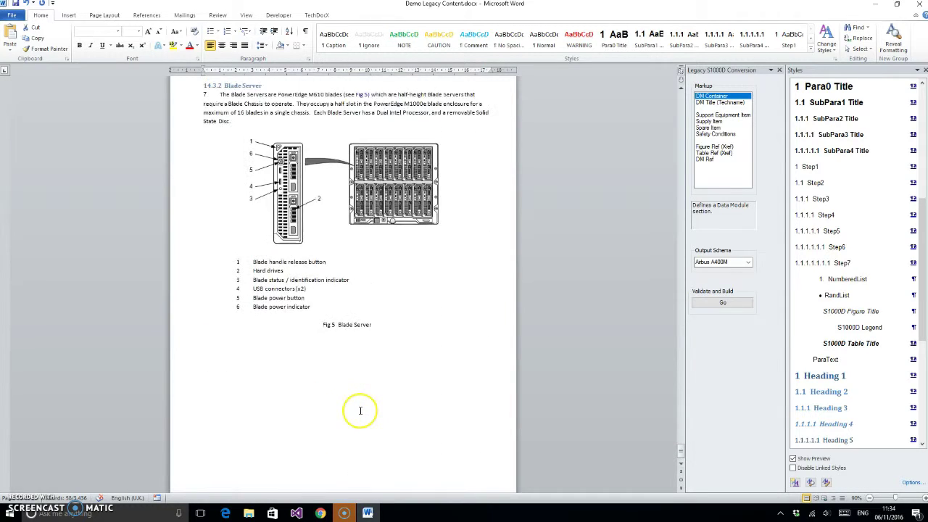
shift+click(392, 362)
scroll(424, 319, up, 12)
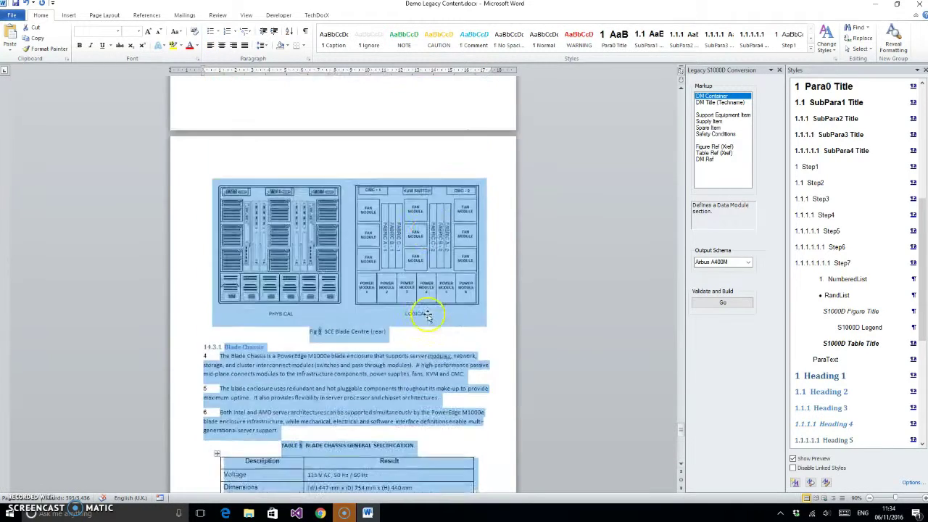
scroll(428, 316, up, 10)
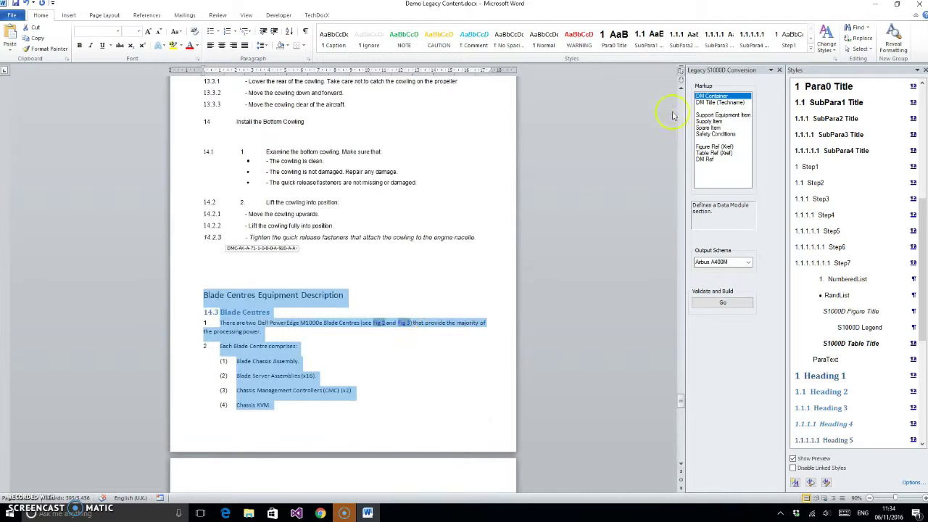
click(712, 95)
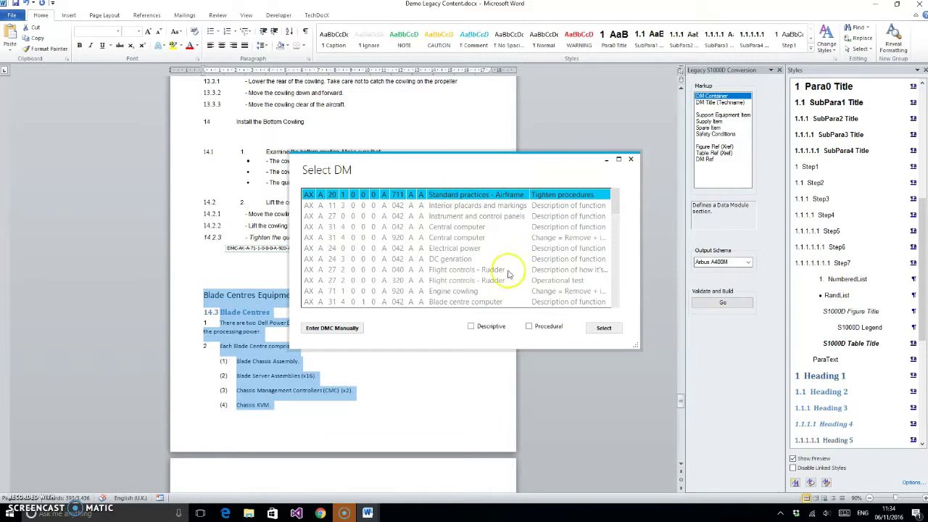
click(496, 302)
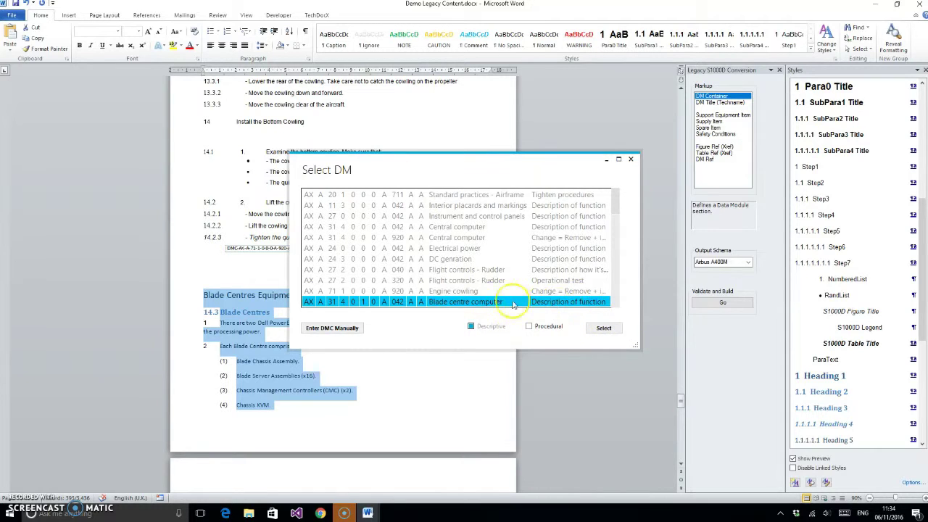
double_click(486, 303)
- Apply the Ignore style to the title "Blade Centres Equipment Description" and Para0 Title to the Blade Centres heading
scroll(319, 297, down, 2)
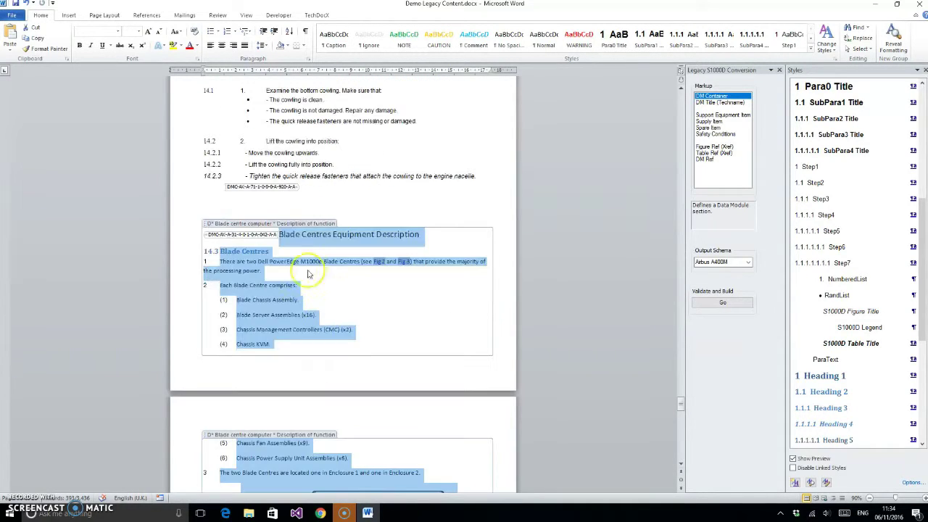
click(306, 239)
scroll(850, 152, up, 5)
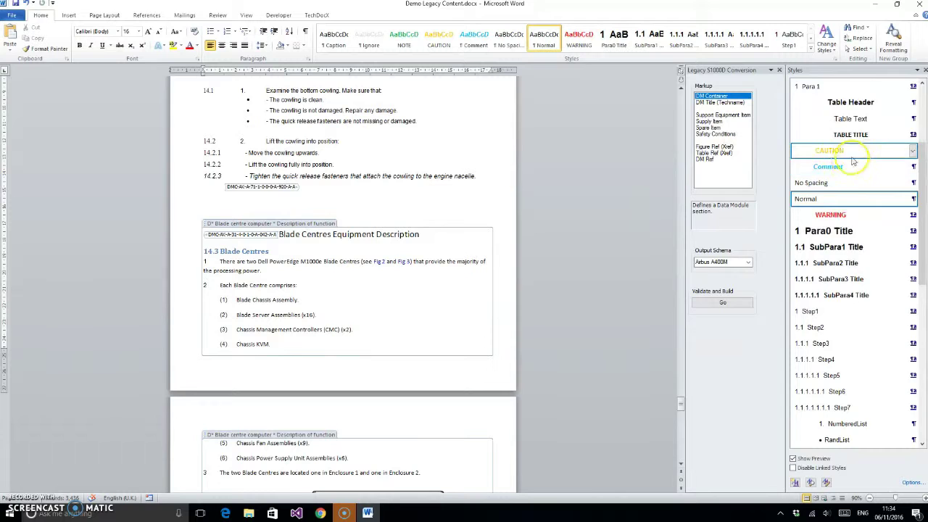
click(837, 87)
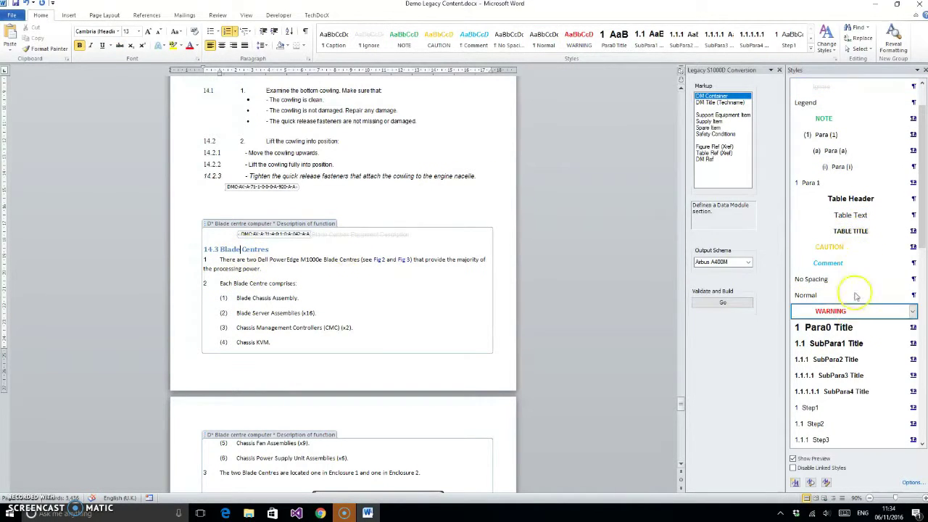
click(823, 327)
- Apply the ParaText style to the two paragraphs under Blade Centres, through "Each Blade Centre comprises"
mouse_move(220, 263)
mouse_down()
mouse_move(261, 272)
mouse_move(230, 273)
mouse_move(222, 262)
mouse_up()
scroll(897, 394, down, 5)
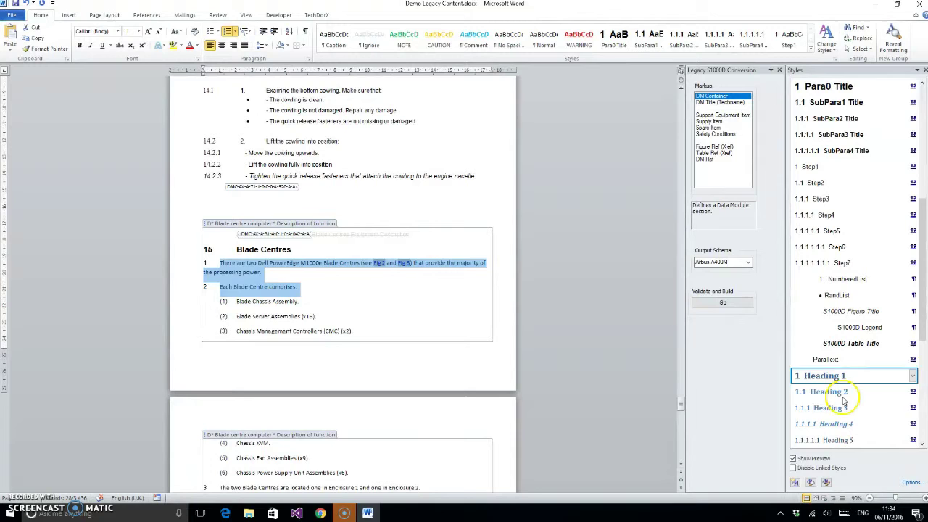
click(825, 359)
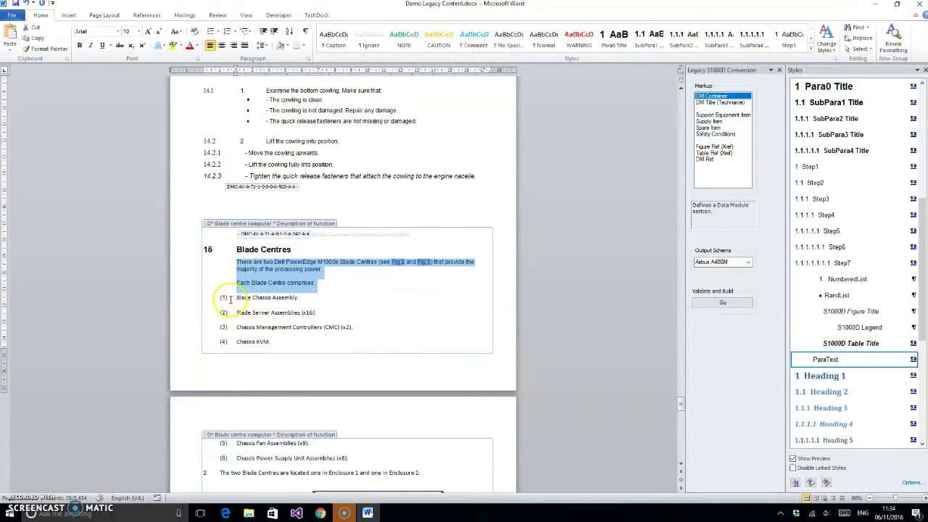
- Apply the NumberedList style to the six Blade Centre components and ParaText to the sentence about Enclosure 1 and Enclosure 2
scroll(231, 299, down, 3)
drag(236, 216, 351, 377)
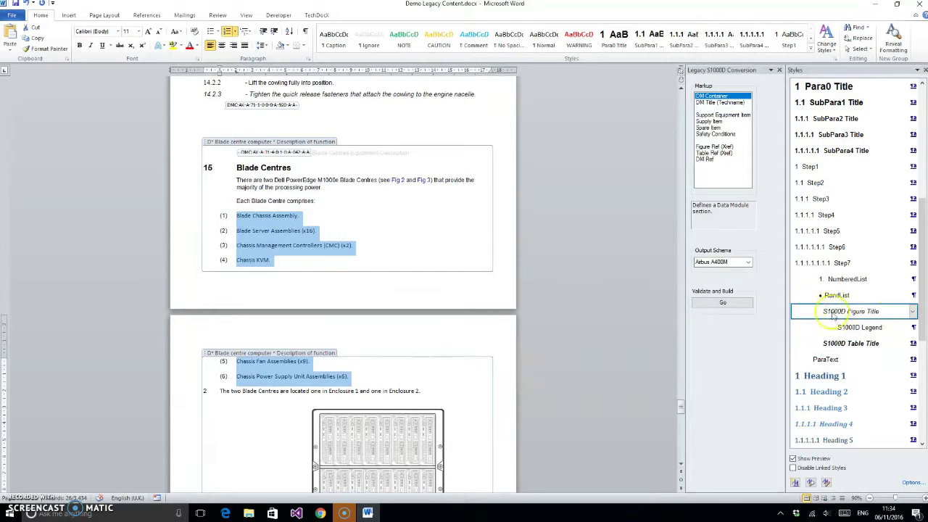
click(863, 280)
scroll(403, 279, down, 3)
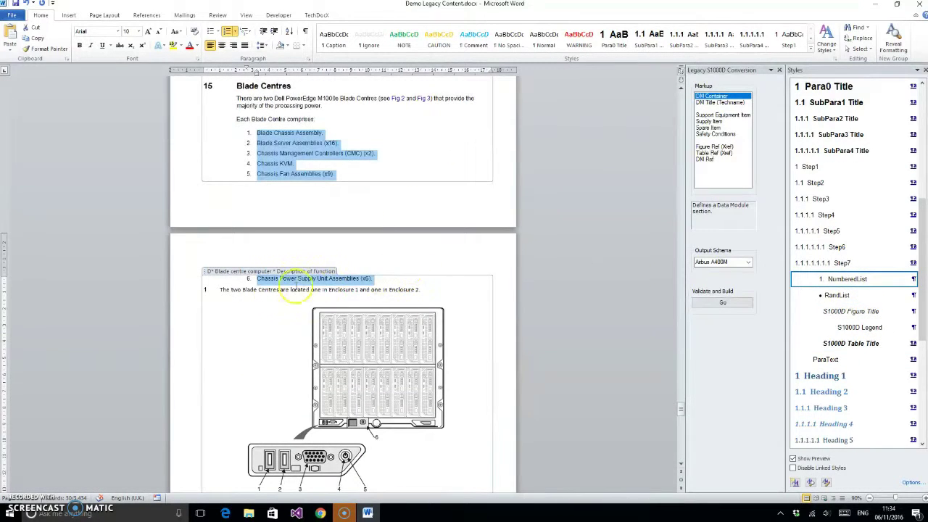
click(259, 290)
click(852, 359)
- Show the formatting marks and apply the S1000D Legend style to the six legend entries above the Fig 2 caption
scroll(330, 247, down, 3)
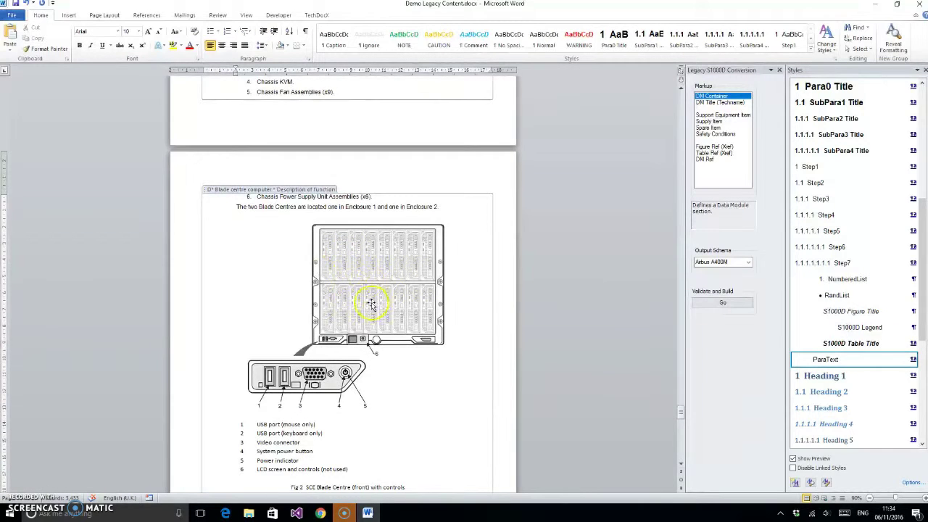
scroll(371, 304, down, 4)
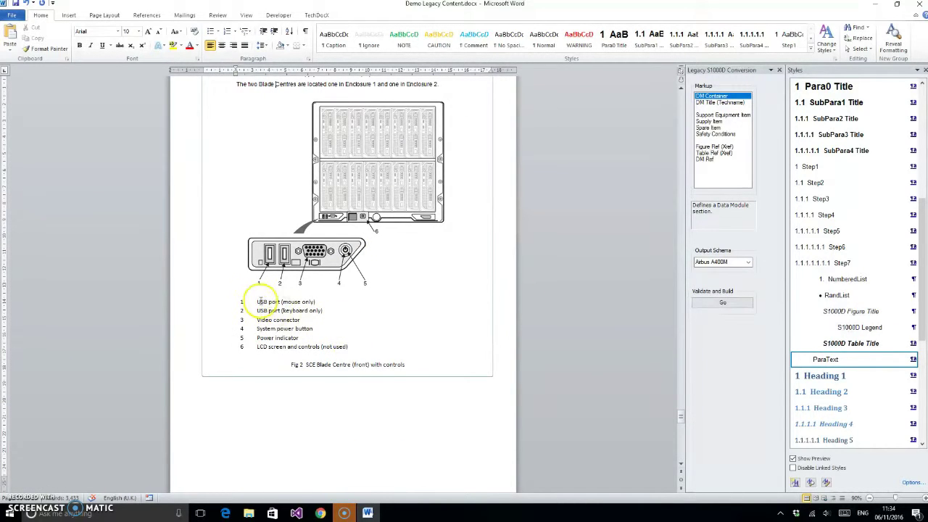
click(305, 33)
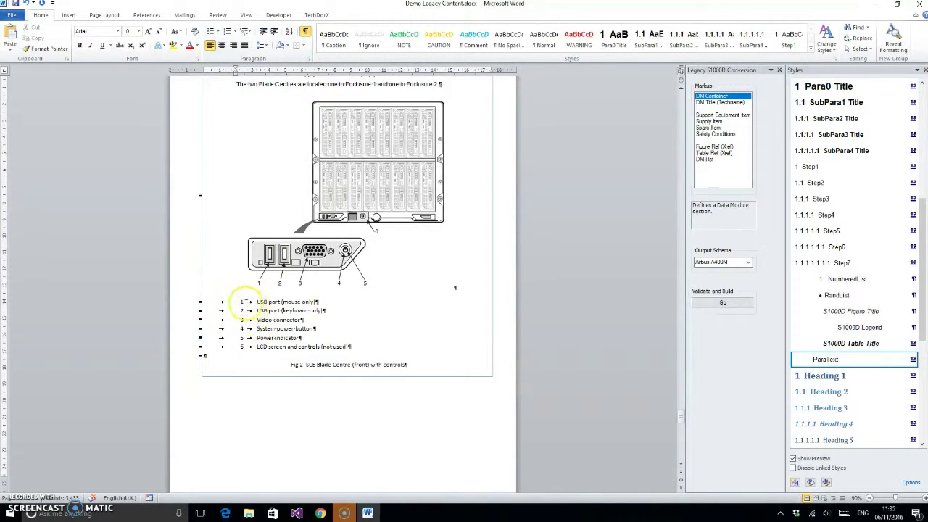
drag(238, 301, 352, 346)
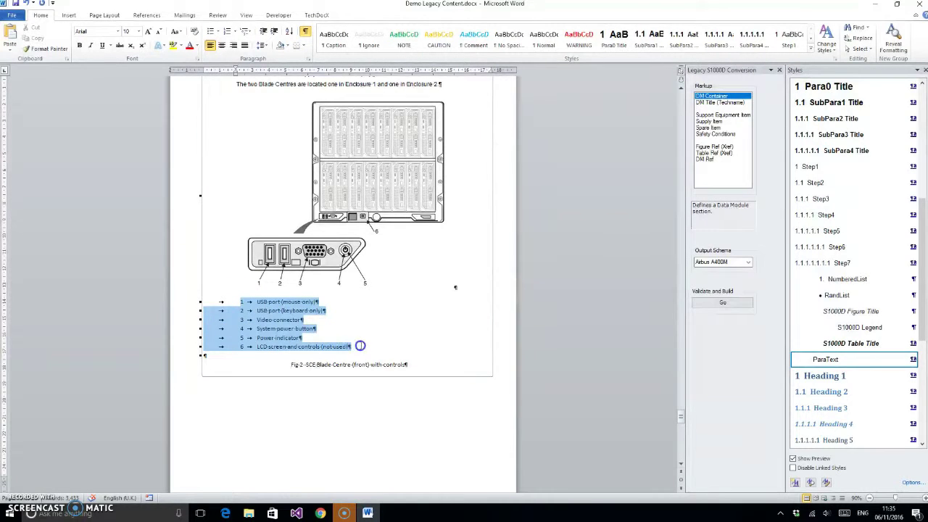
click(860, 327)
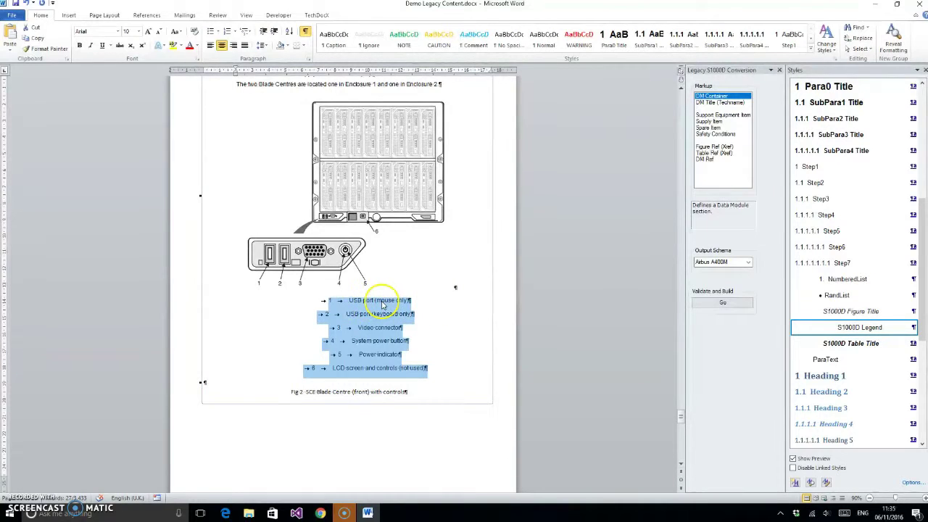
- Remove the leading tabs from the six Fig 2 legend entries, keeping a single tab between each item number and its description
click(329, 301)
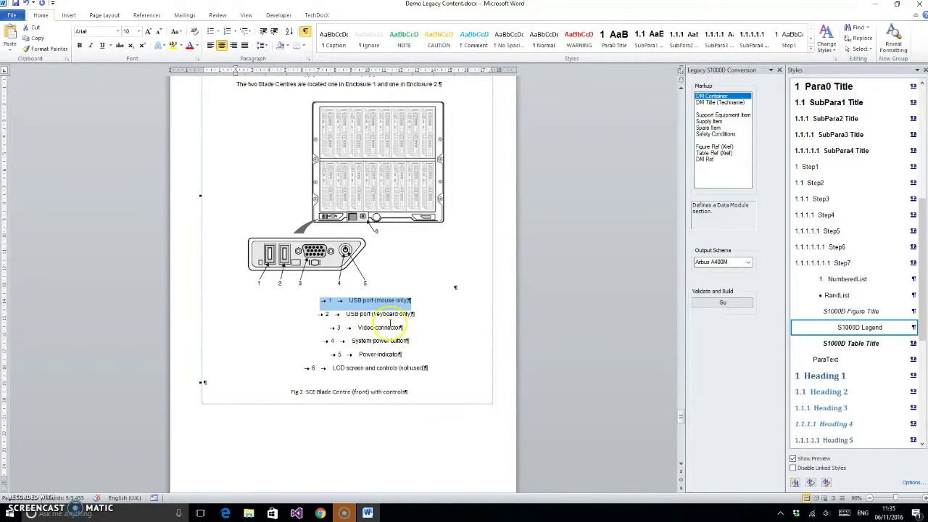
click(338, 304)
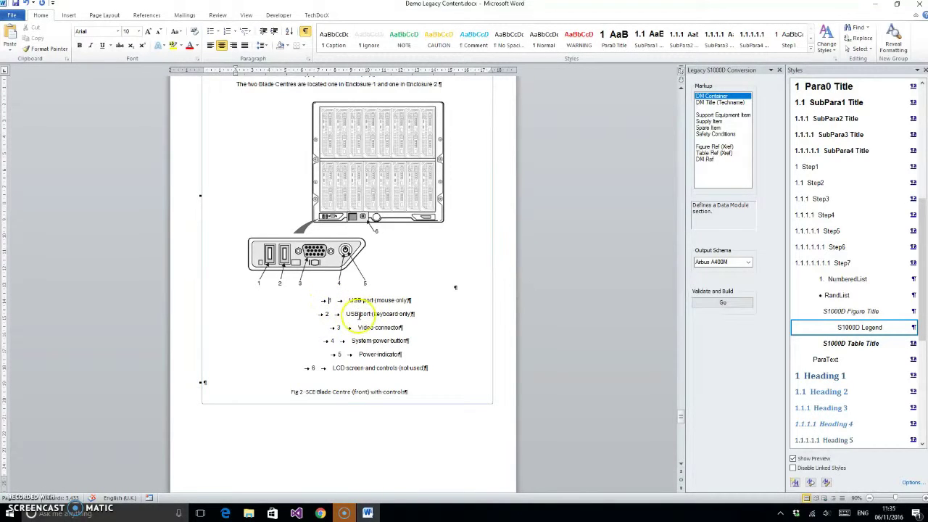
key(Delete)
key(Delete)
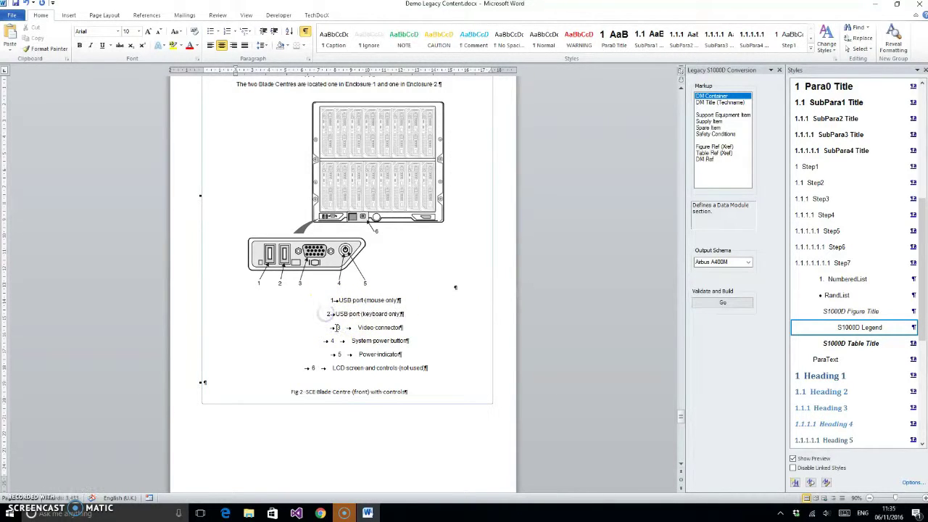
click(331, 341)
key(Delete)
key(Delete)
key(Delete)
click(338, 356)
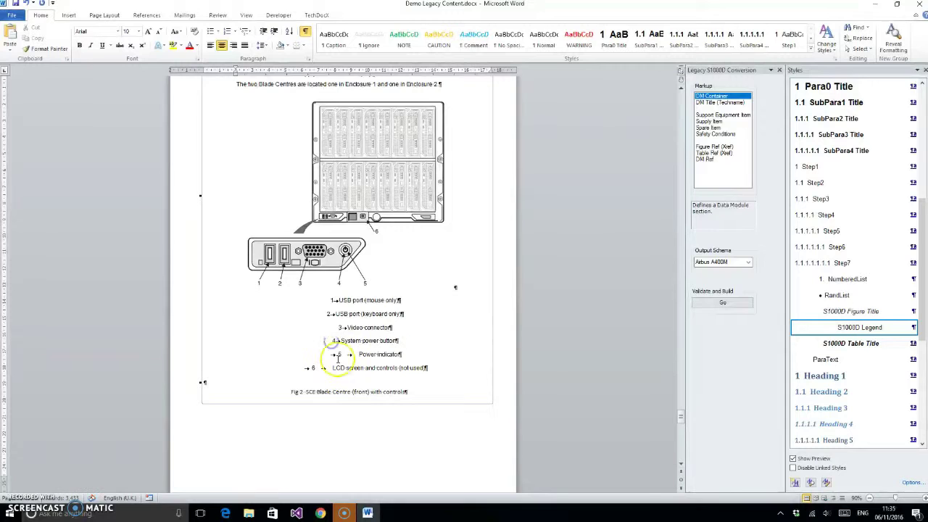
click(313, 368)
key(Delete)
key(Delete)
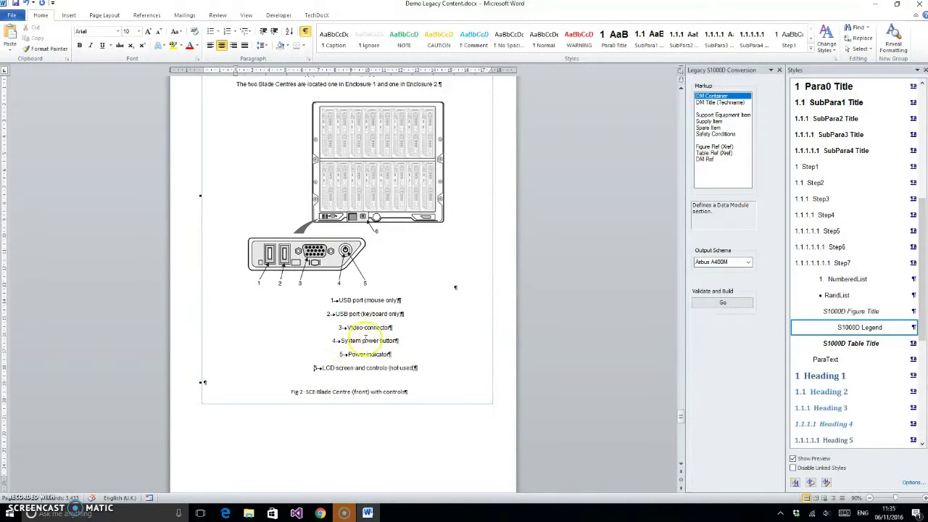
- Apply the S1000D Figure Title style to the Fig 2 and Fig 3 SCE Blade Centre captions
click(334, 392)
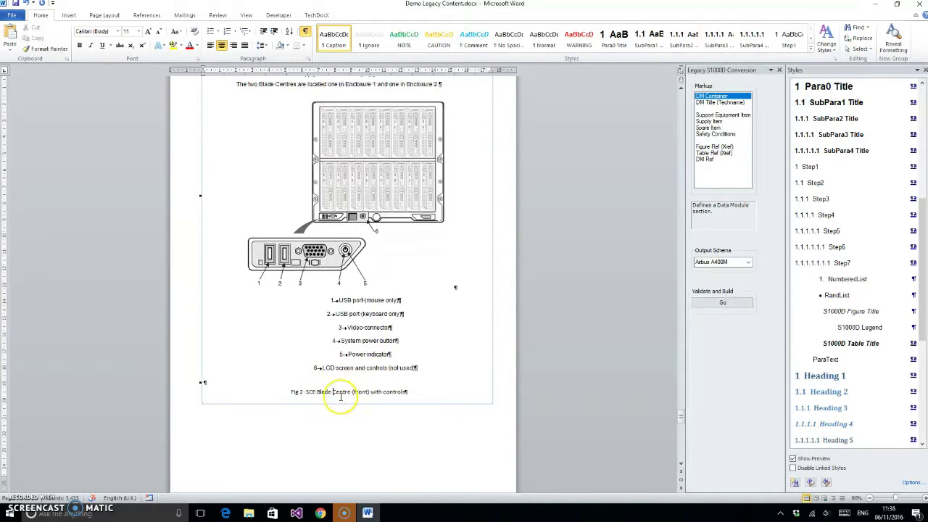
click(850, 311)
scroll(407, 337, down, 10)
click(354, 331)
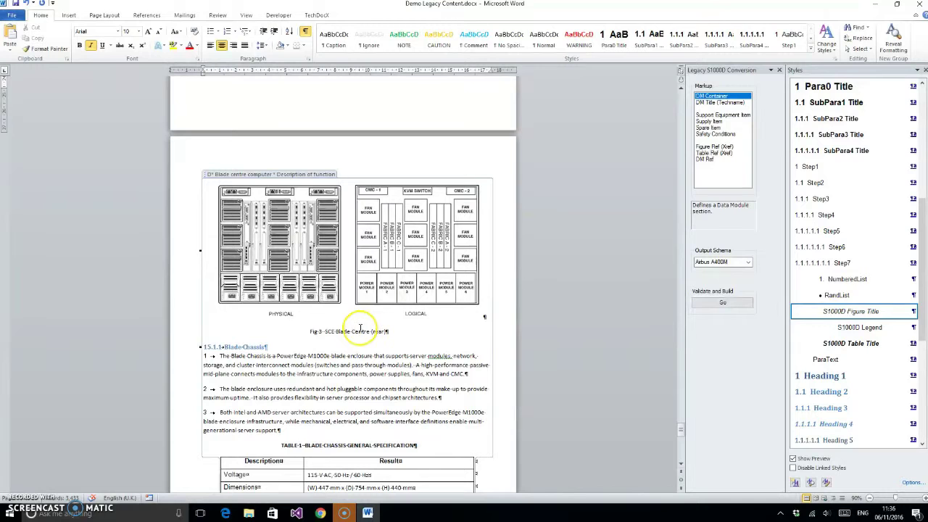
click(858, 311)
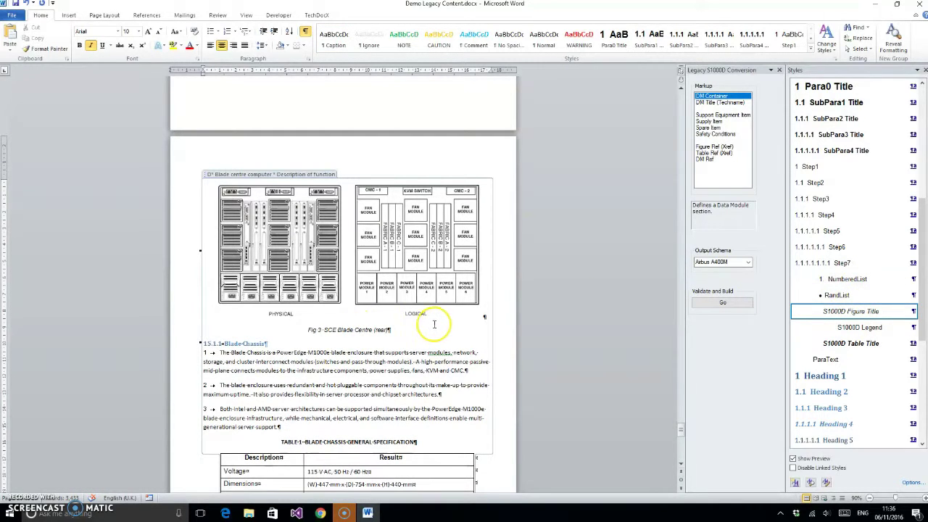
- Apply the SubPara1 Title style to the Blade Chassis heading and ParaText to its three paragraphs
click(249, 343)
click(847, 104)
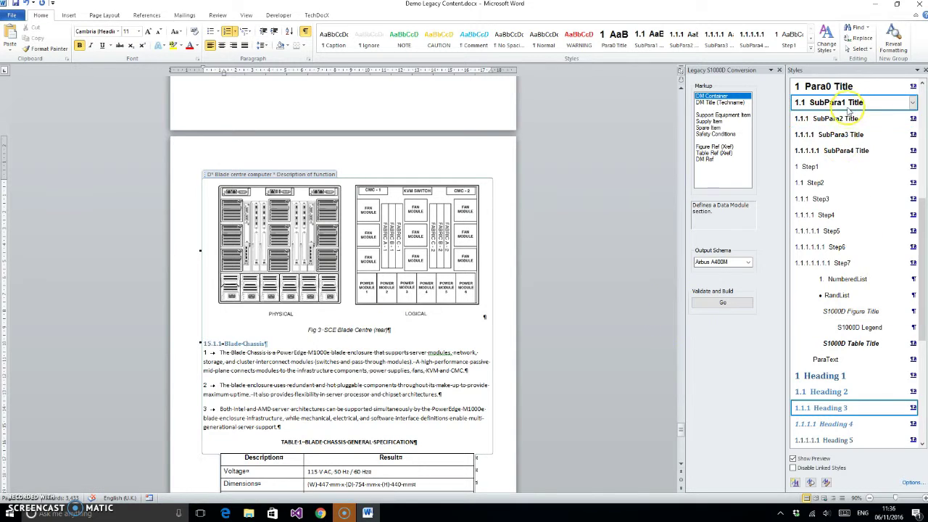
scroll(297, 325, down, 2)
drag(220, 294, 281, 370)
click(825, 359)
- Apply the S1000D Table Title style to the Table 1 Blade Chassis general specification caption
scroll(365, 338, down, 2)
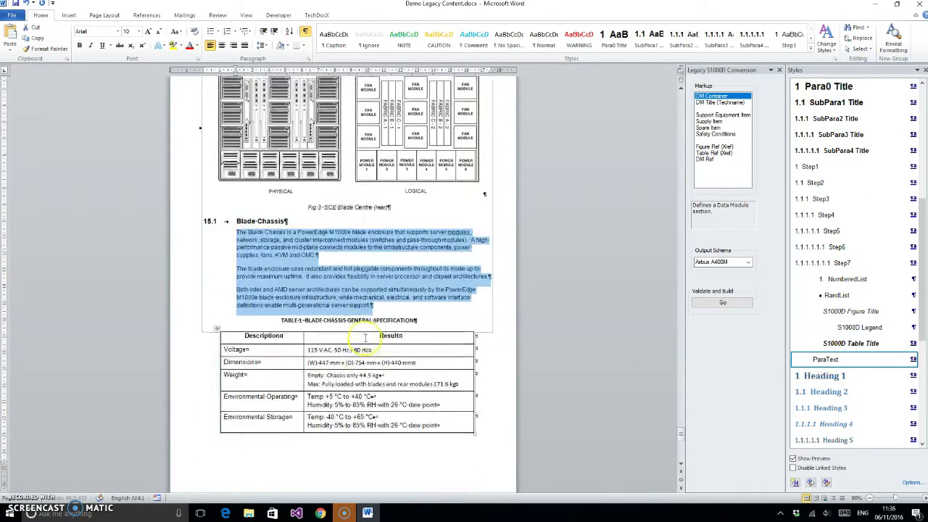
click(304, 300)
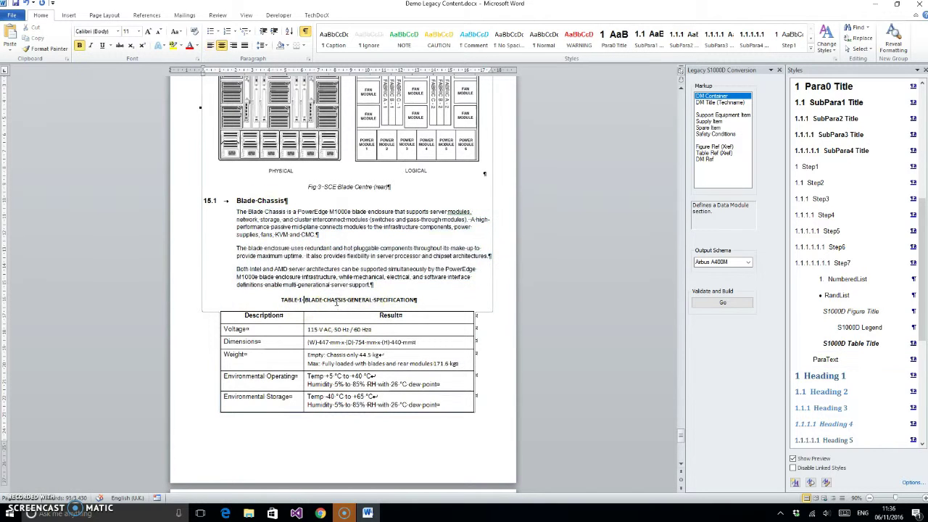
click(850, 343)
- Apply the SubPara1 Title style to the Blade Server heading and ParaText to the paragraph below it
scroll(372, 327, down, 1)
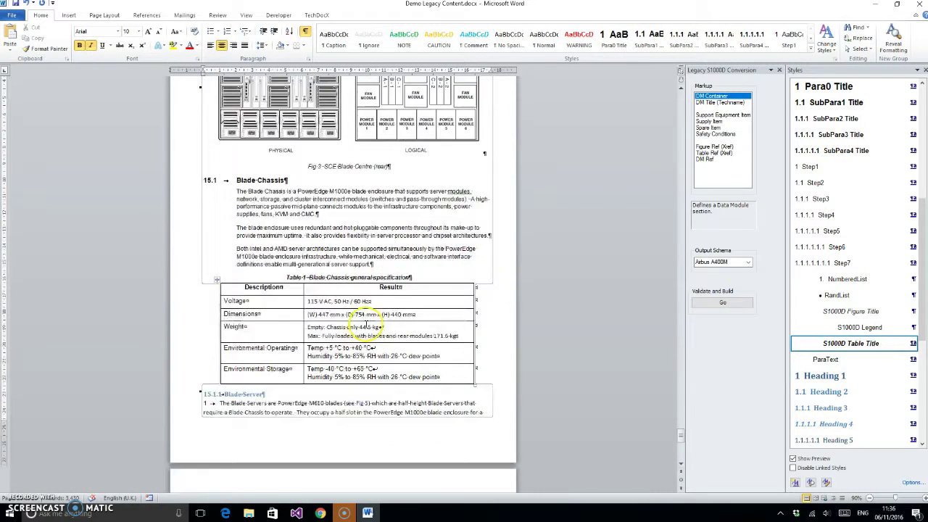
scroll(363, 327, down, 2)
click(245, 313)
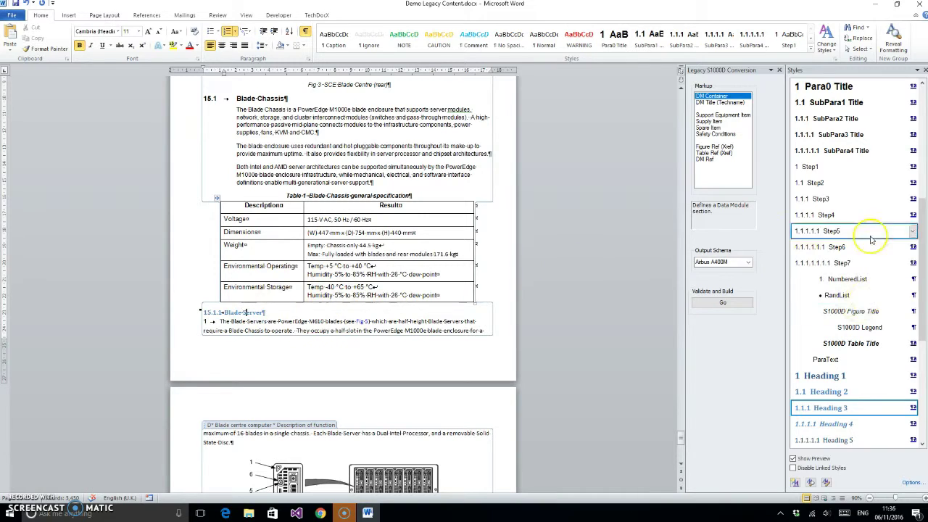
click(843, 103)
click(205, 334)
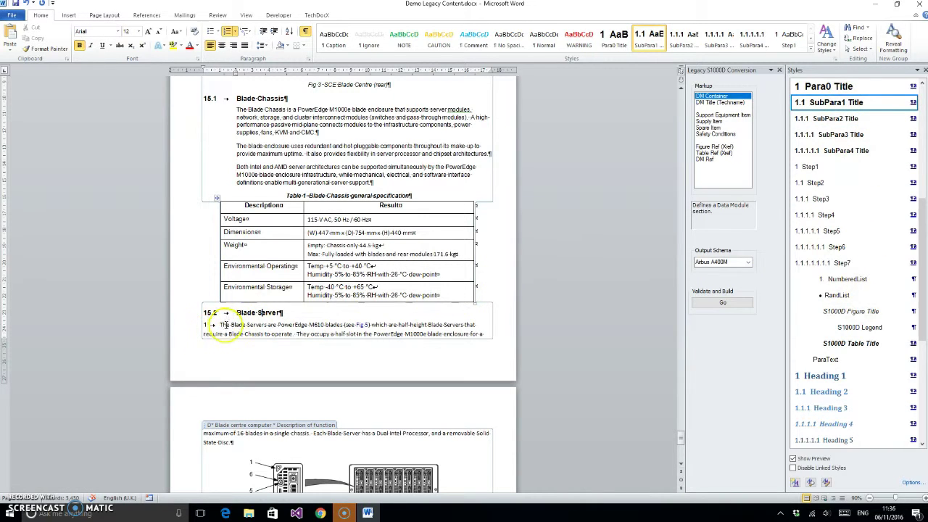
click(852, 356)
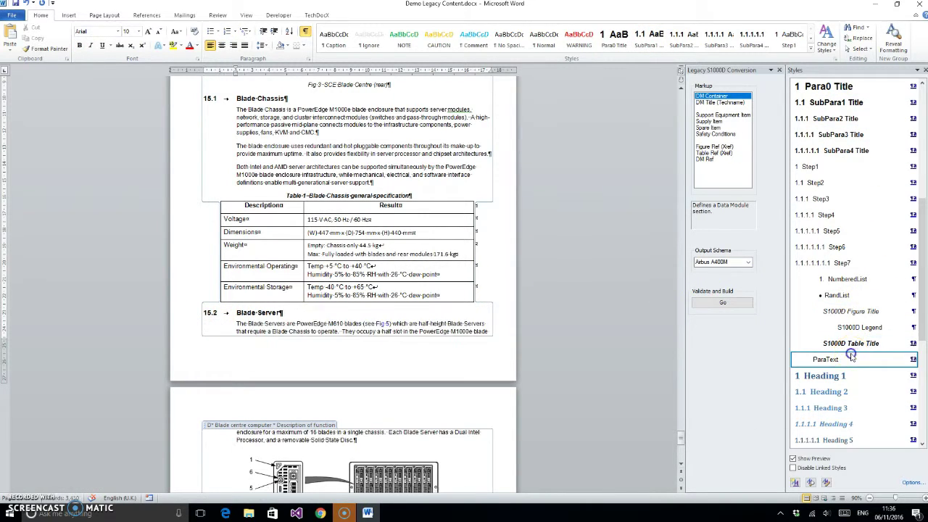
scroll(406, 330, down, 1)
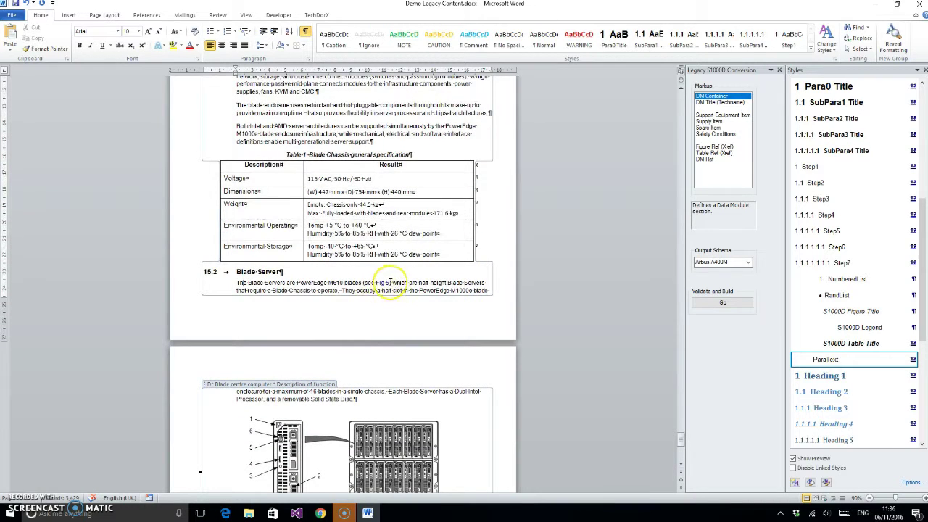
drag(390, 284, 366, 284)
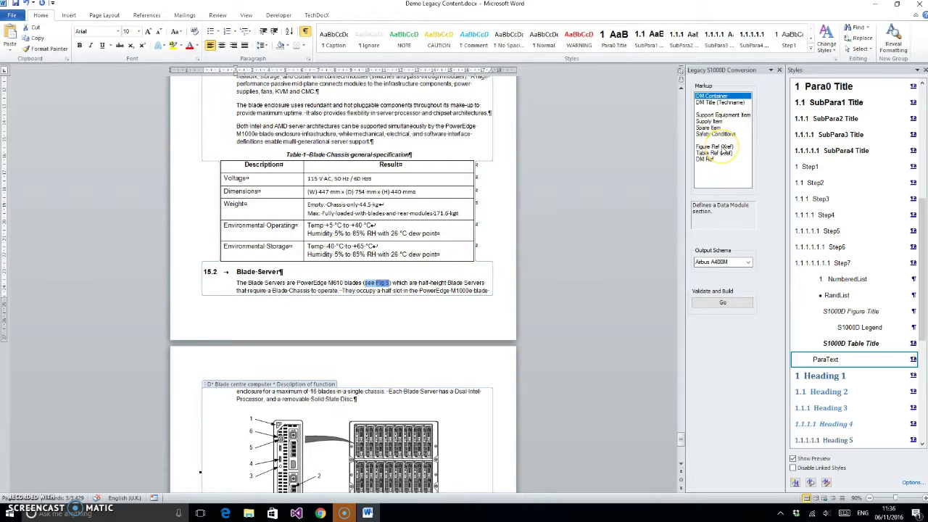
double_click(715, 146)
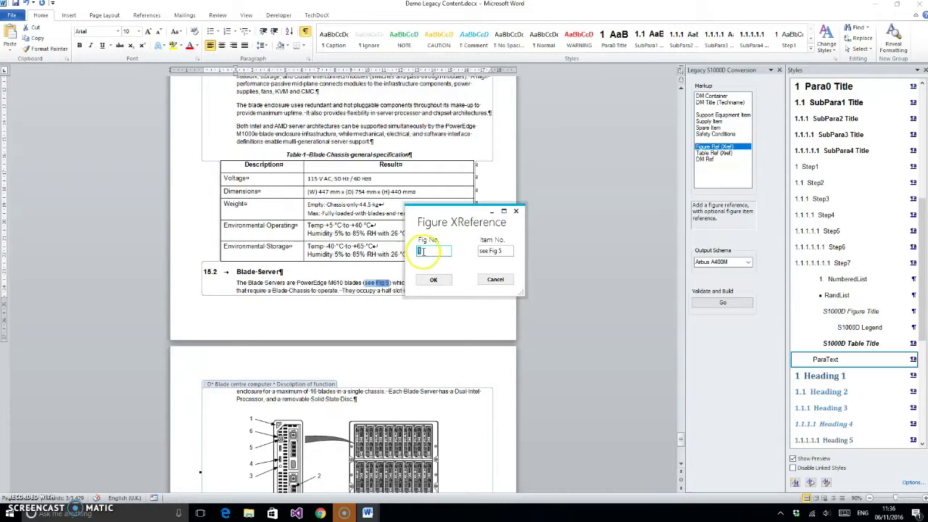
click(490, 281)
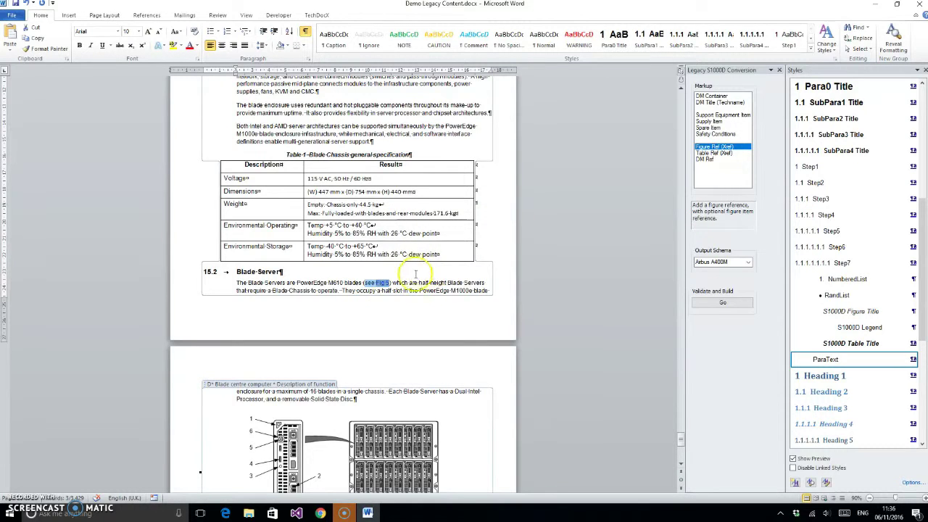
scroll(323, 190, down, 3)
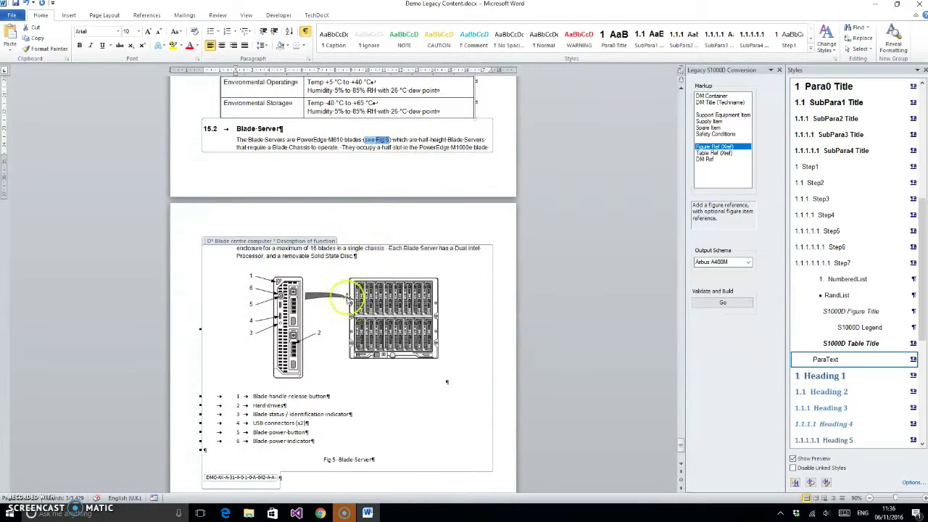
scroll(355, 341, up, 9)
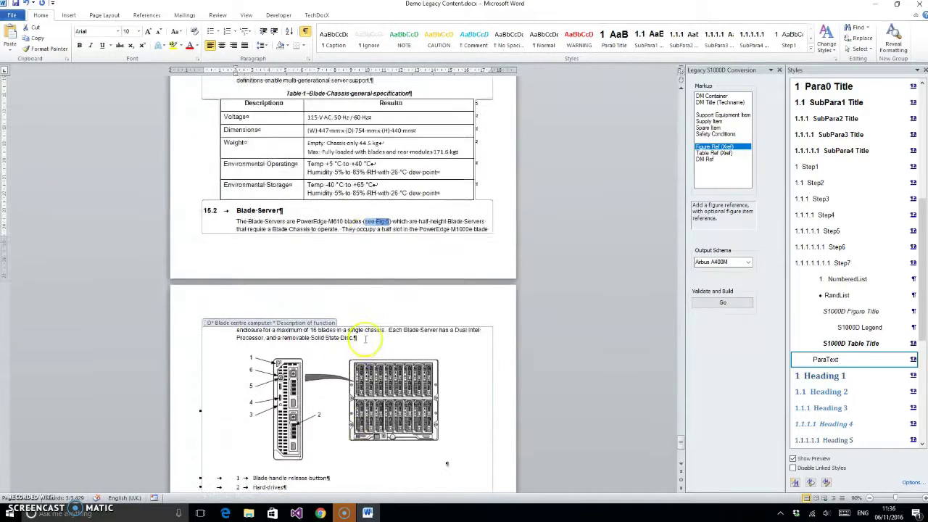
scroll(362, 275, up, 10)
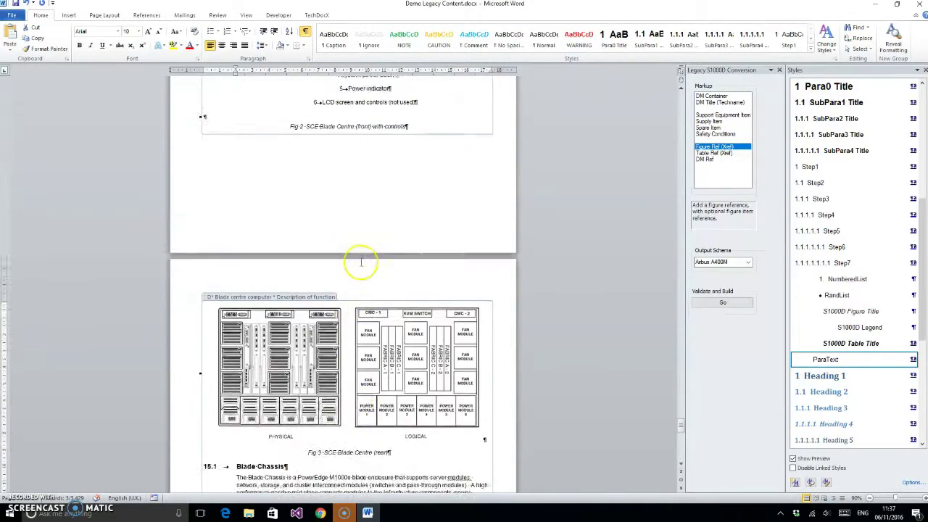
scroll(361, 261, up, 8)
scroll(362, 268, down, 14)
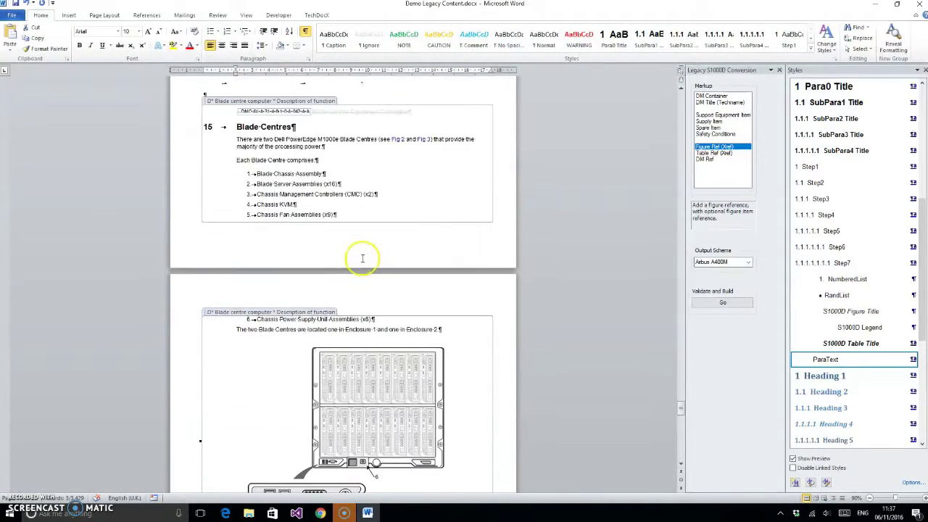
- Add a figure reference to the "see Fig 5" text in the Blade Server paragraph with figure number 3 and no item number
scroll(362, 274, down, 15)
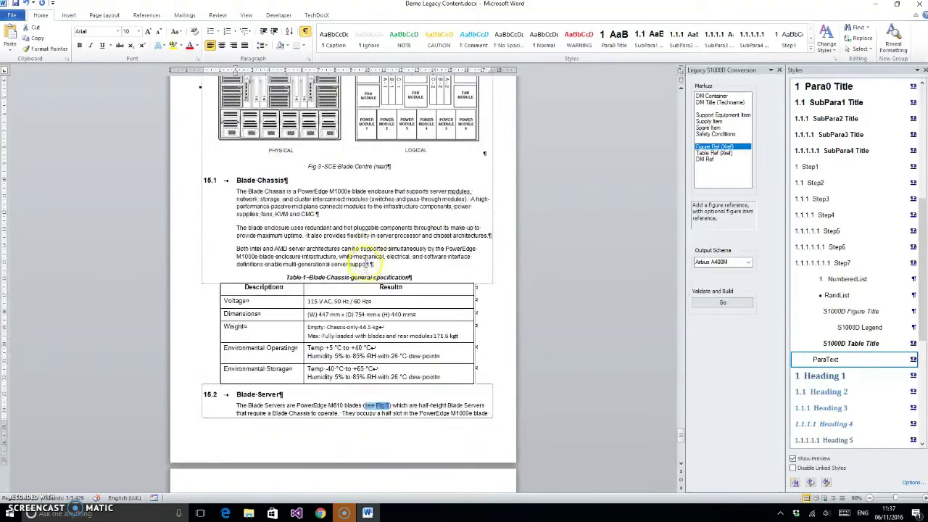
scroll(371, 308, up, 6)
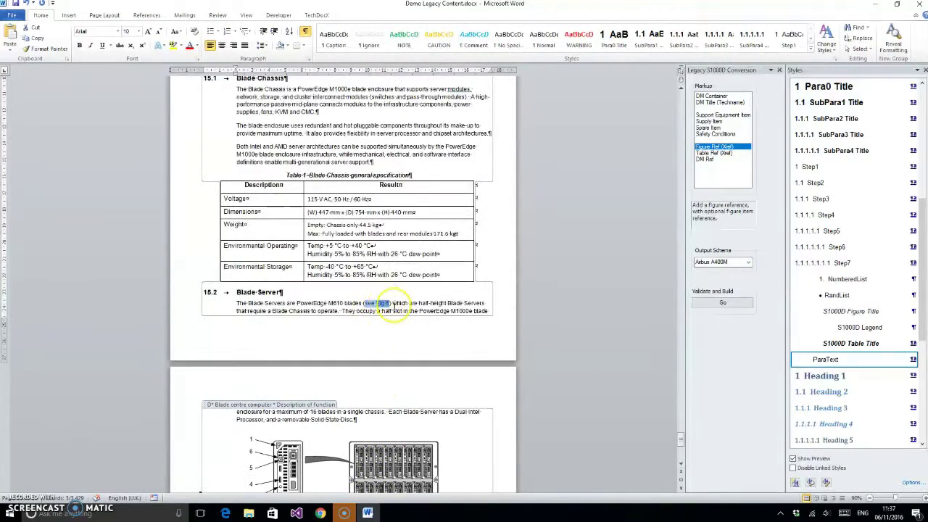
double_click(718, 147)
click(429, 249)
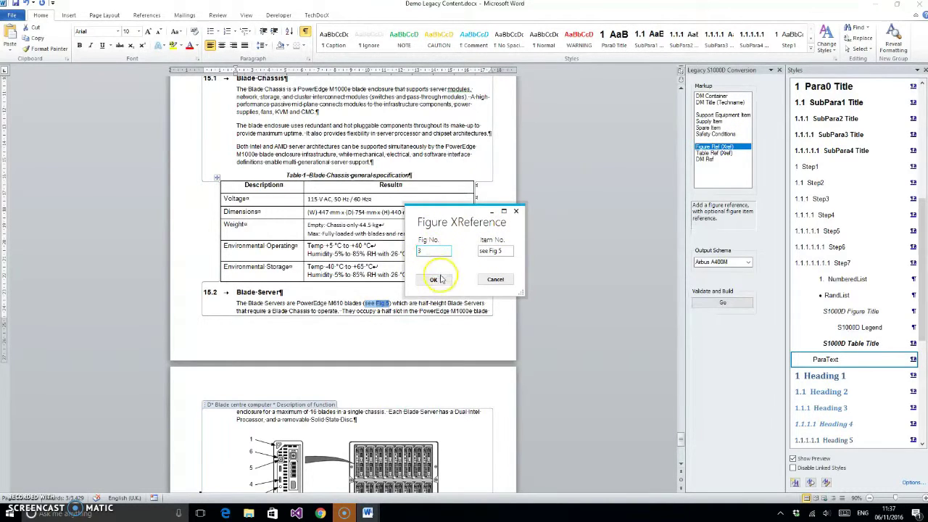
text(3)
key(Tab)
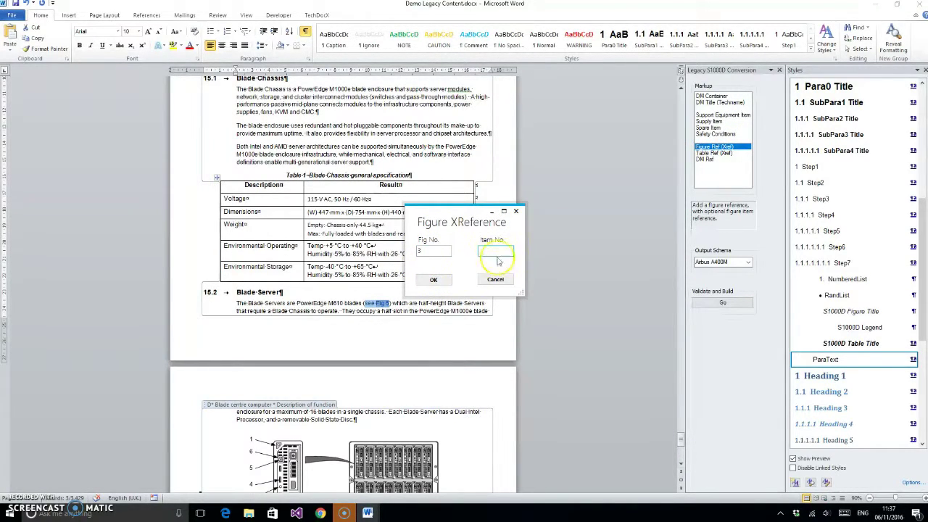
click(440, 280)
- Apply the S1000D Legend style to the six legend entries below the Blade Server figure
scroll(377, 290, down, 6)
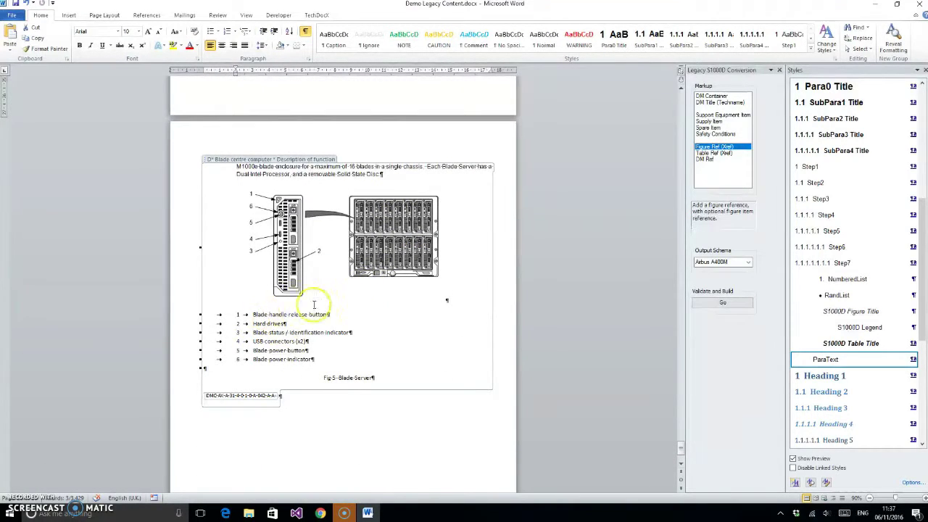
scroll(385, 189, up, 4)
drag(248, 224, 372, 336)
scroll(841, 353, up, 1)
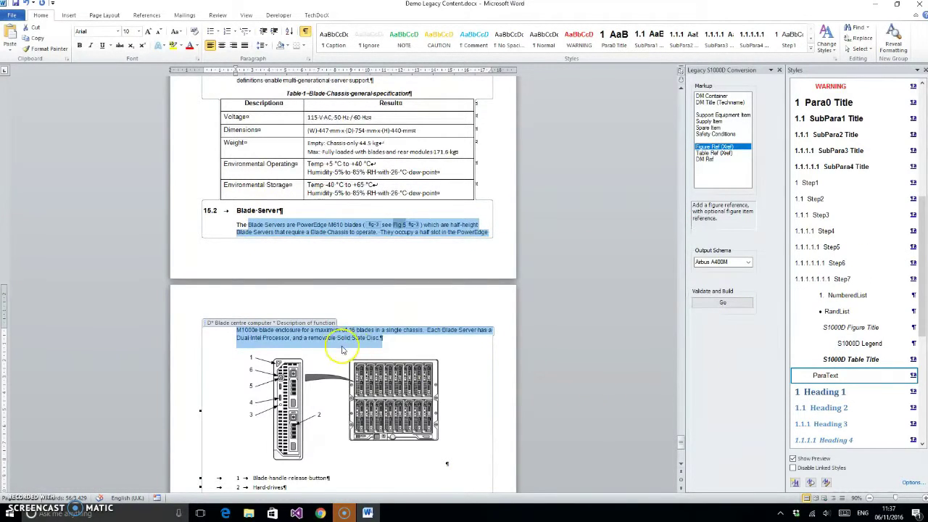
scroll(343, 346, down, 3)
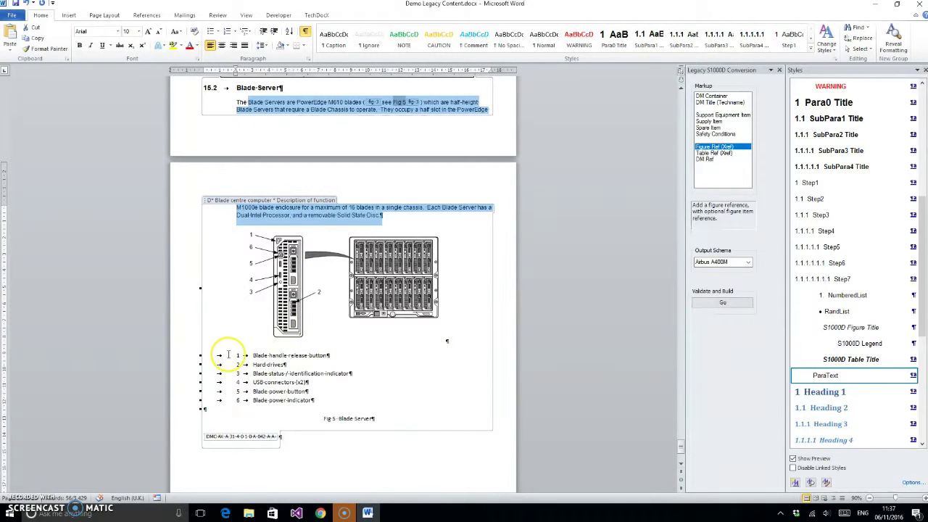
drag(229, 356, 342, 401)
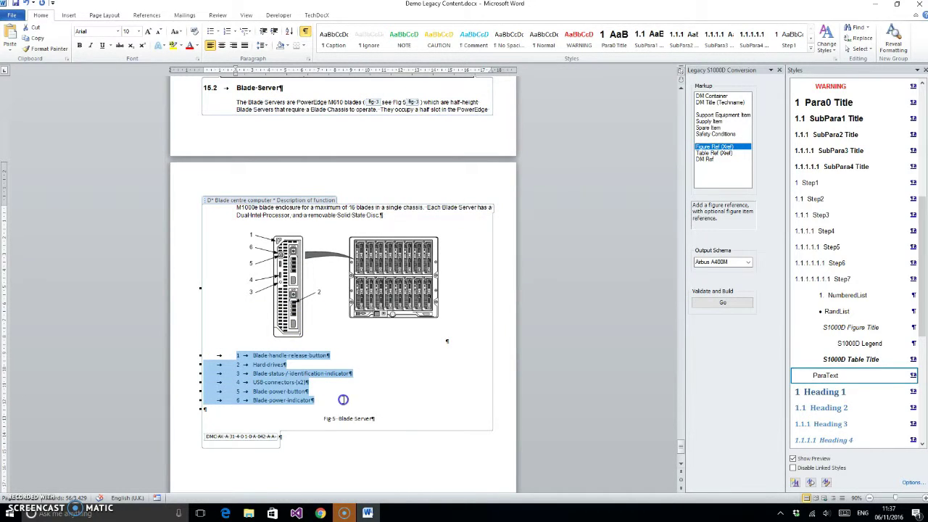
click(863, 343)
- Remove the leading tab in front of the number of each of the six Blade Server legend entries
click(328, 356)
key(BackSpace)
click(338, 367)
key(BackSpace)
click(312, 380)
key(BackSpace)
click(333, 394)
key(BackSpace)
click(332, 409)
key(BackSpace)
click(331, 422)
key(BackSpace)
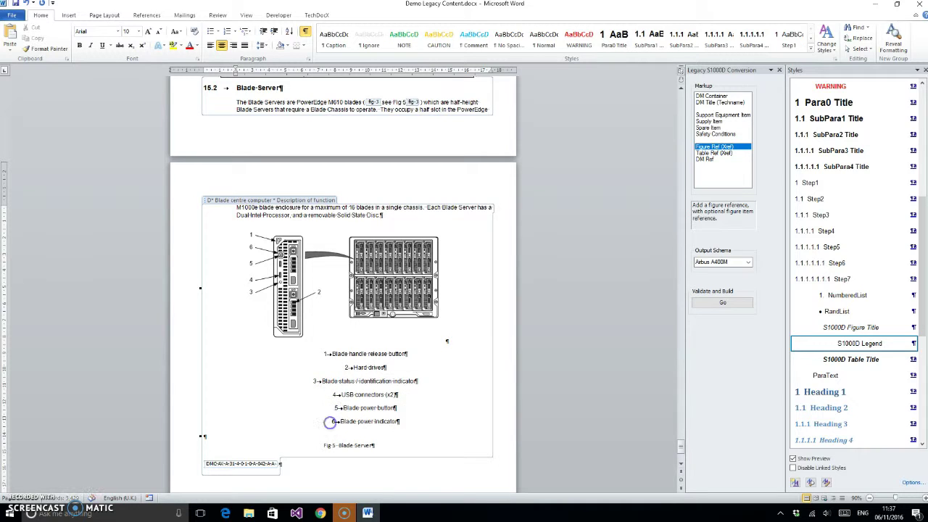
- Apply the S1000D Figure Title style to the Fig 5 Blade Server caption
click(356, 445)
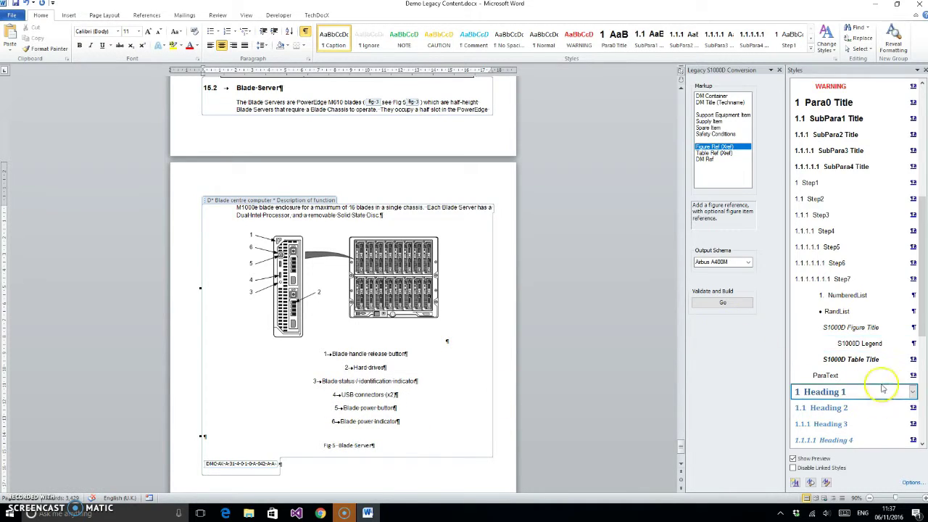
click(857, 328)
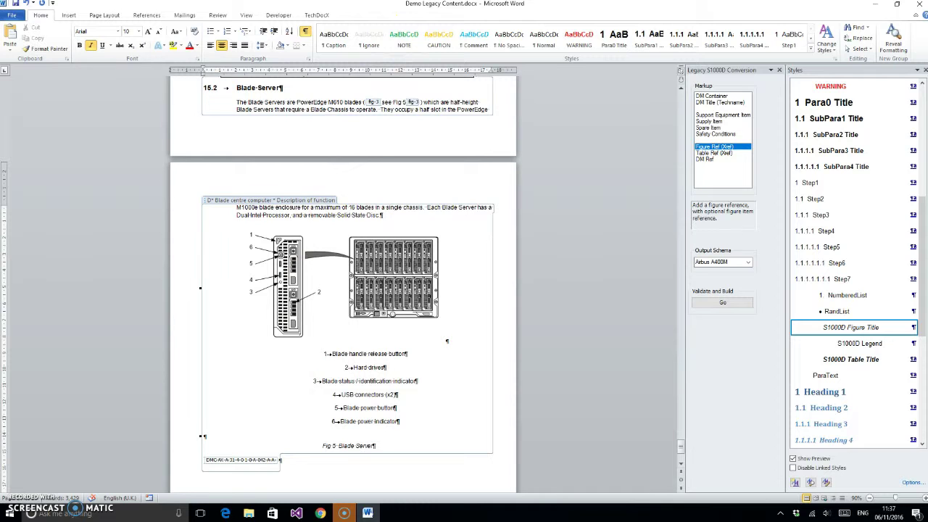
scroll(396, 147, up, 15)
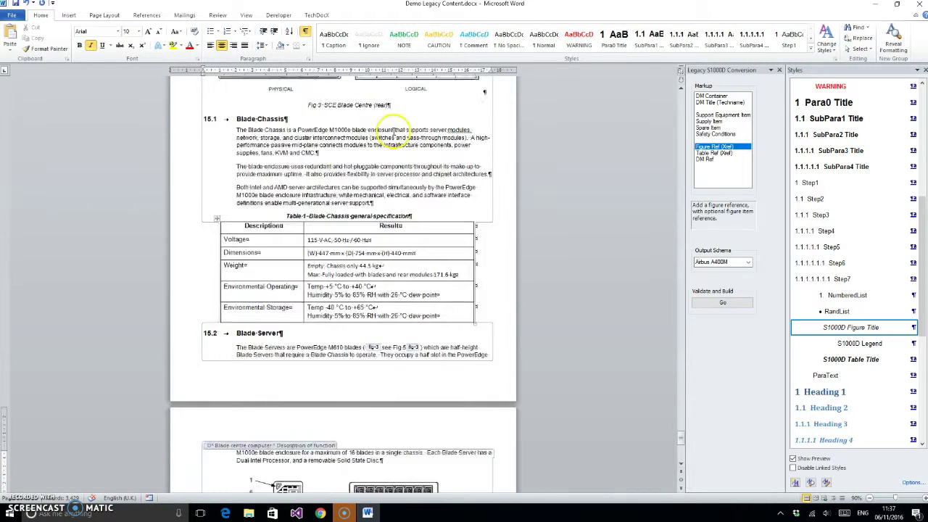
drag(679, 424, 674, 93)
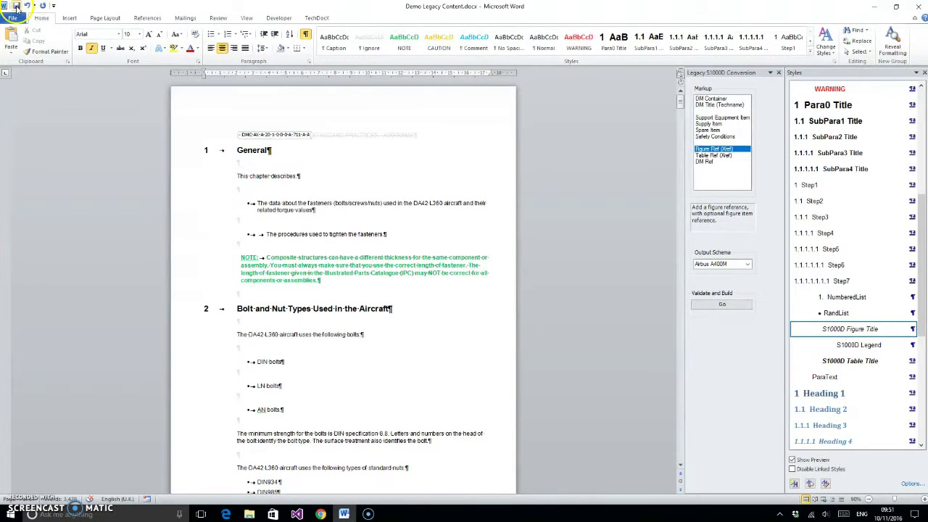
click(162, 203)
click(467, 208)
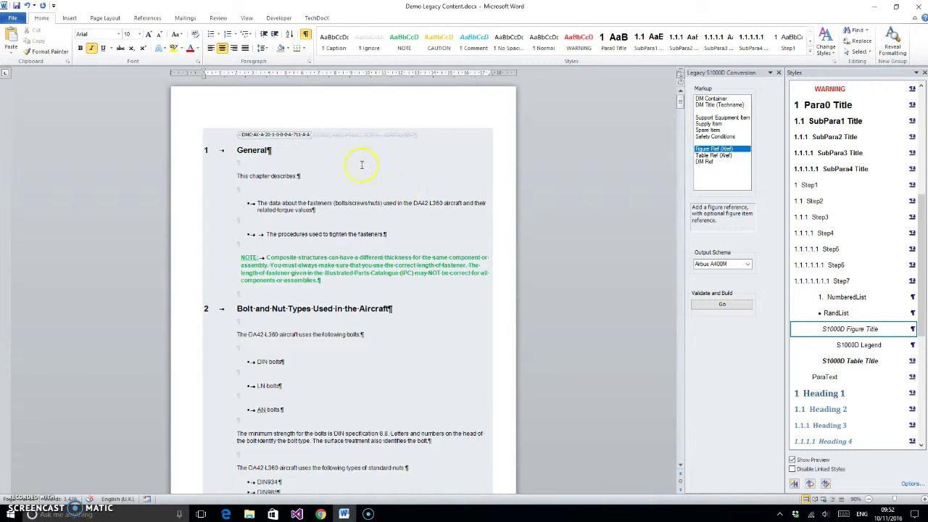
click(368, 118)
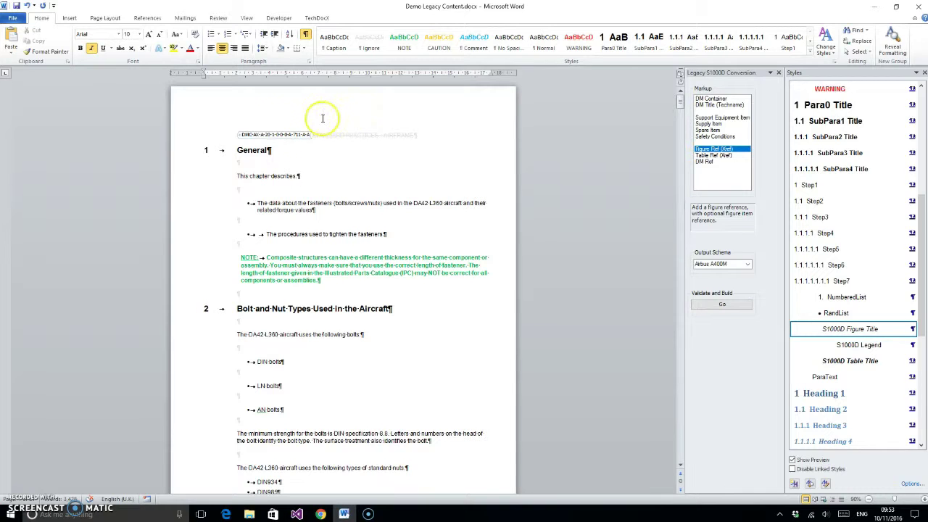
click(267, 150)
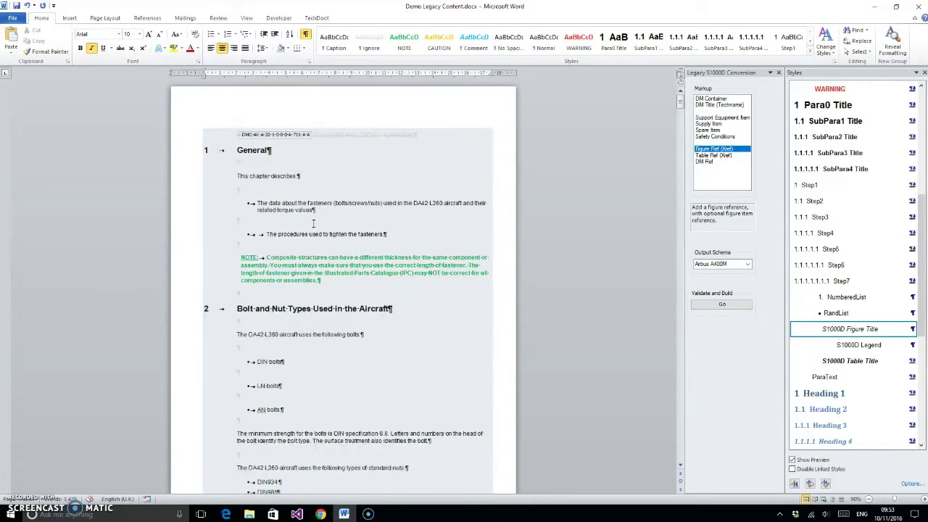
- Apply the NOTE style to the first warning under Remove the Engine Top Cowling
drag(677, 97, 674, 385)
click(346, 283)
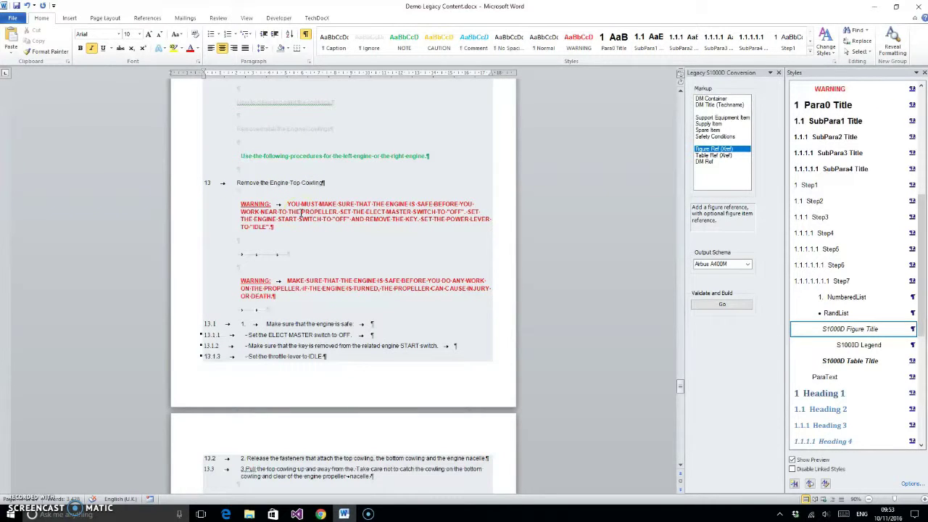
click(408, 259)
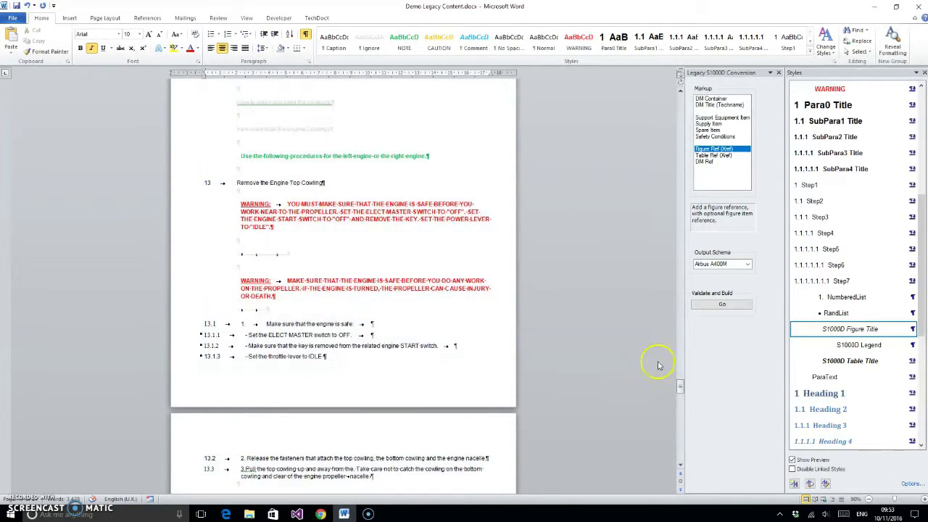
mouse_move(680, 389)
mouse_down()
mouse_move(674, 101)
mouse_move(680, 410)
mouse_move(677, 385)
mouse_up()
click(317, 293)
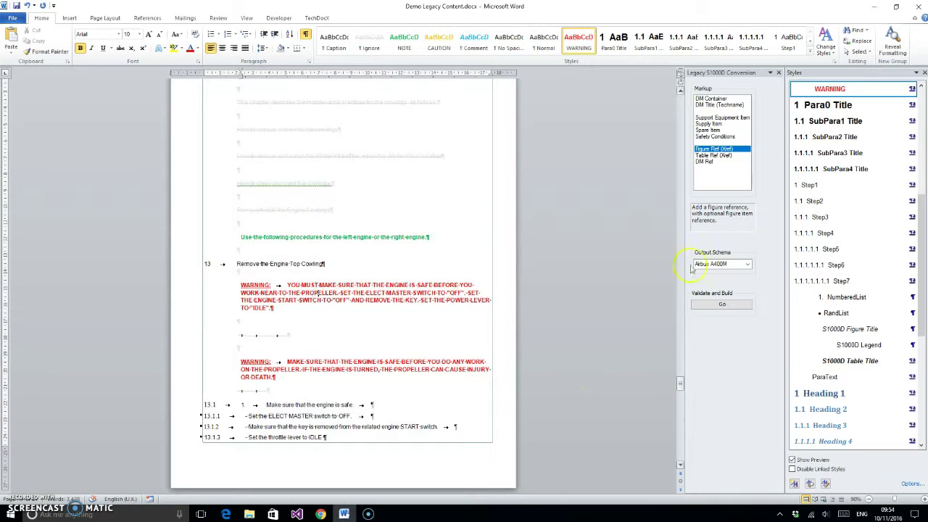
scroll(835, 201, up, 4)
scroll(838, 206, up, 2)
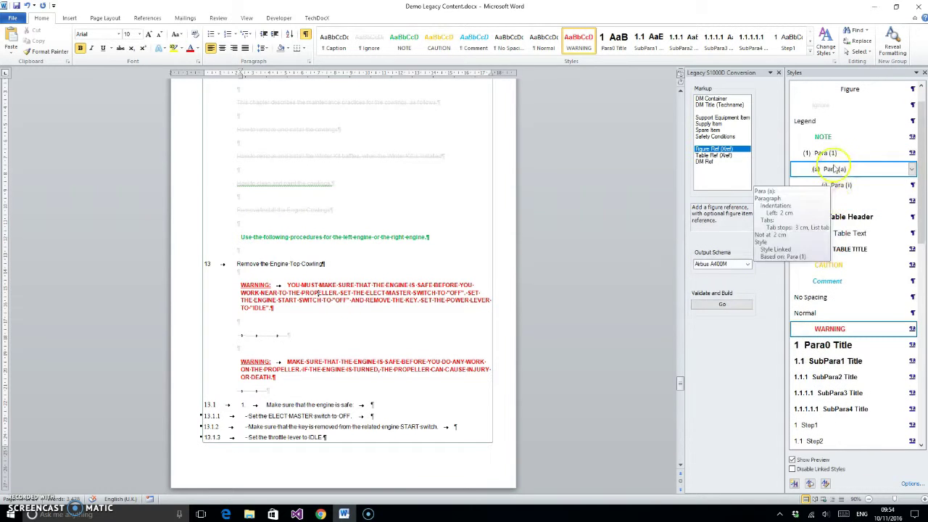
click(823, 136)
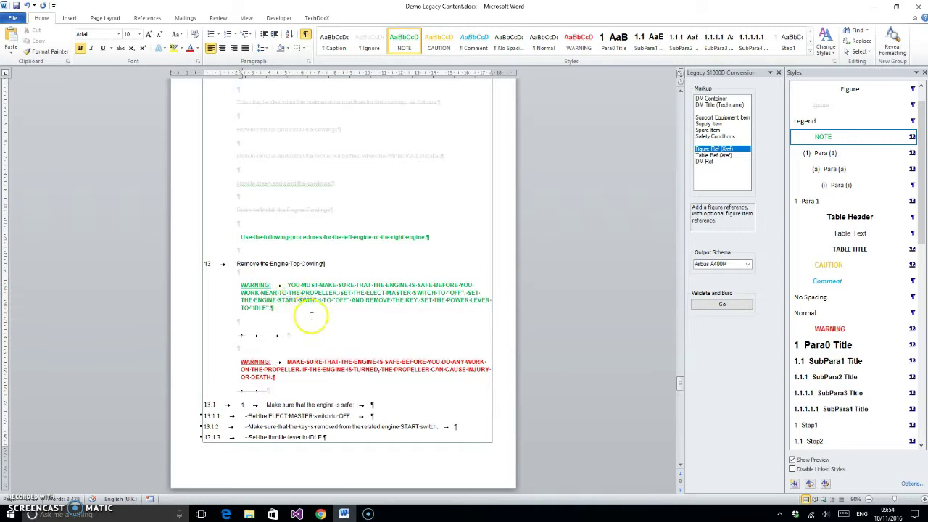
- Apply the Step5 style to the "Set the ELECT MASTER switch to OFF" step under Remove the Engine Top Cowling
scroll(311, 316, down, 1)
scroll(308, 323, down, 5)
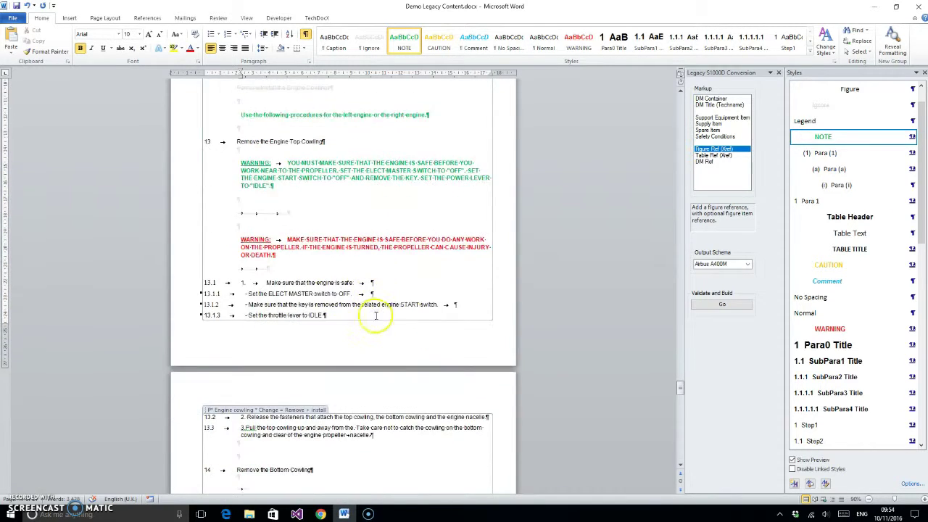
scroll(369, 314, down, 1)
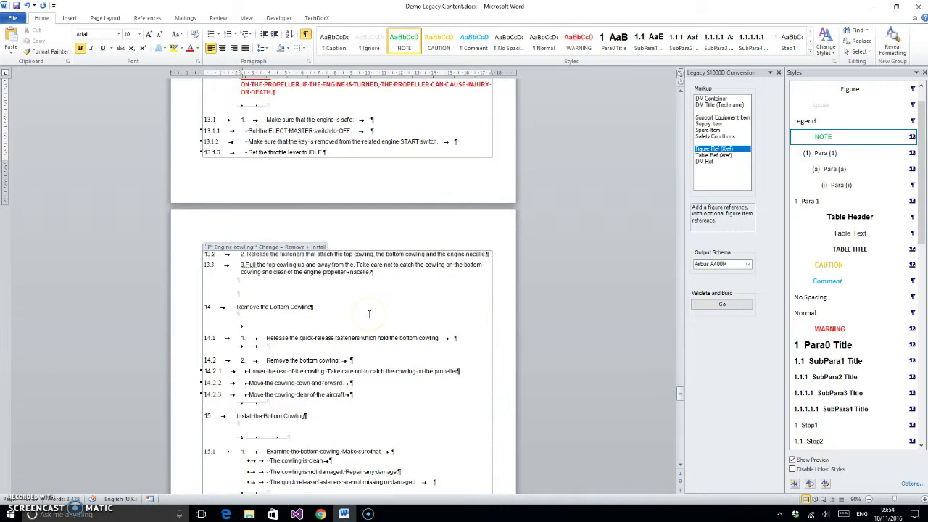
scroll(369, 314, up, 1)
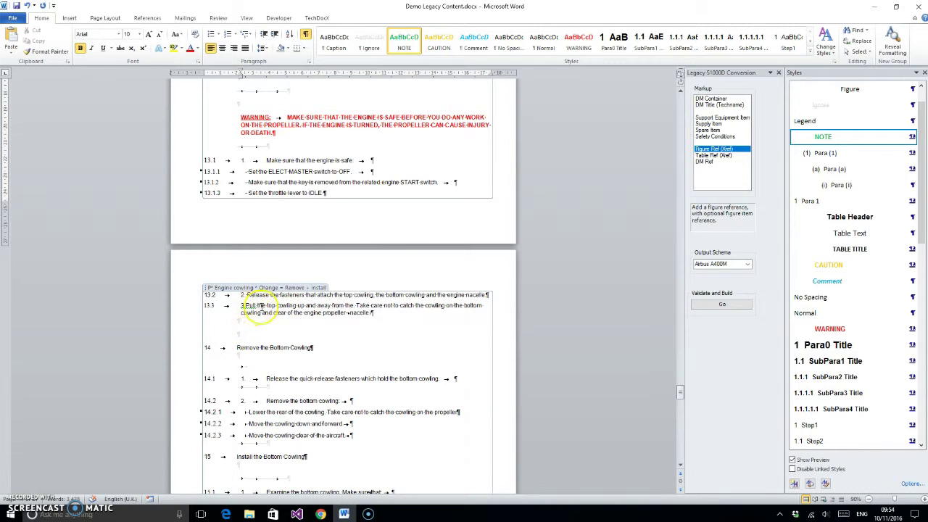
scroll(290, 293, up, 3)
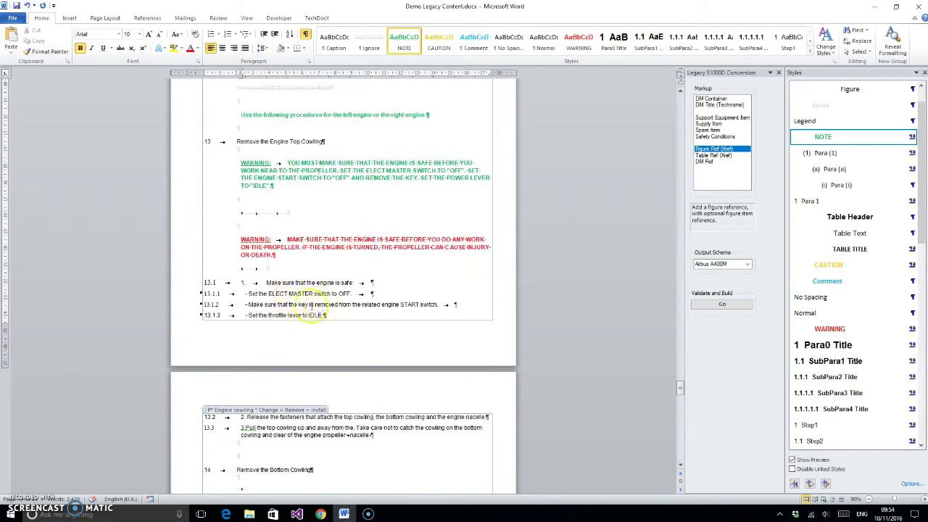
click(273, 294)
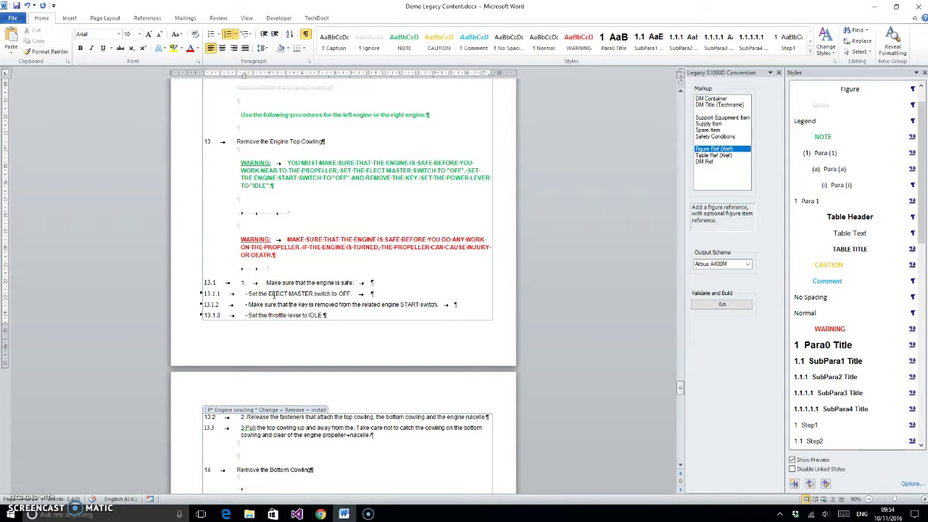
click(283, 282)
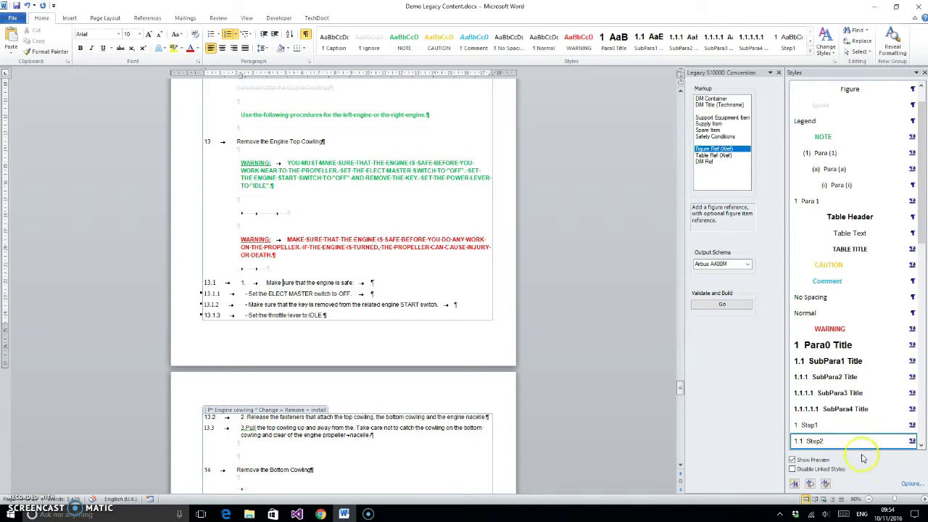
scroll(855, 341, down, 3)
click(275, 294)
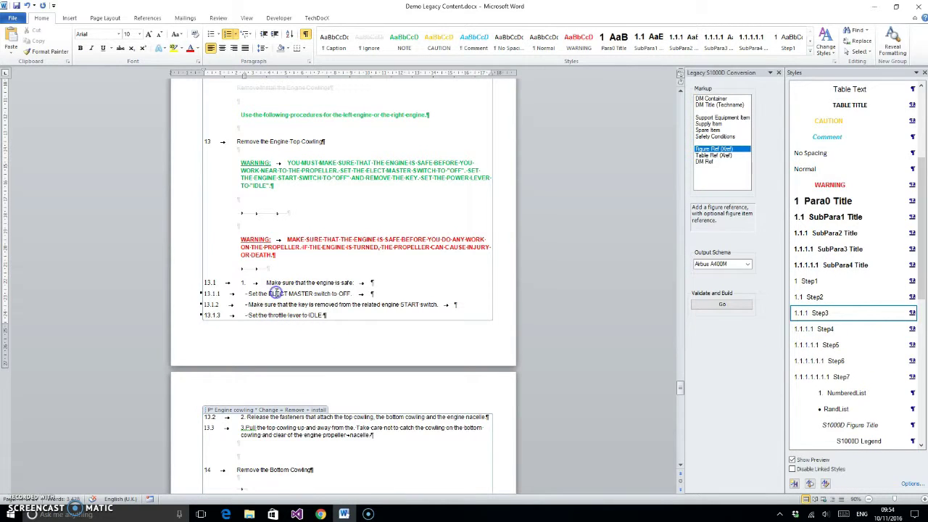
click(830, 344)
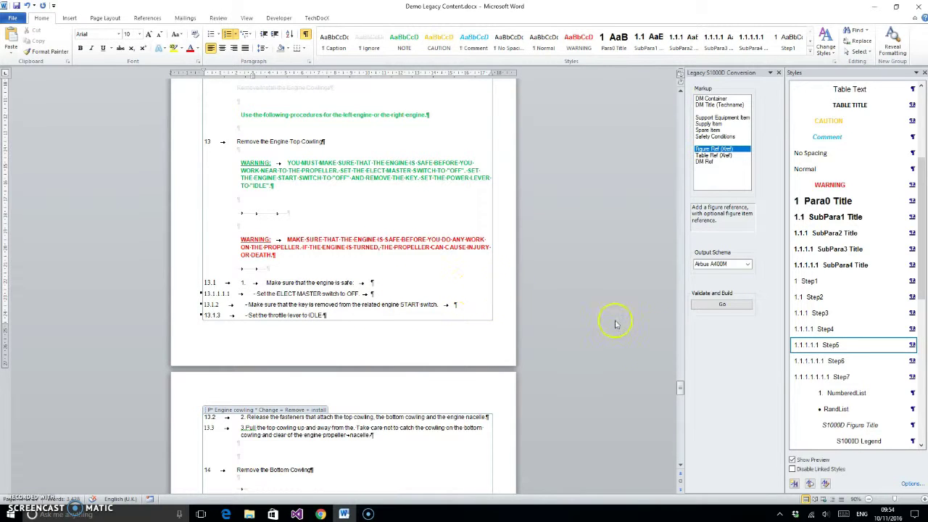
- Run the S1000D validation and build with the Airbus A400M output schema, and close the validation log
drag(680, 388, 680, 91)
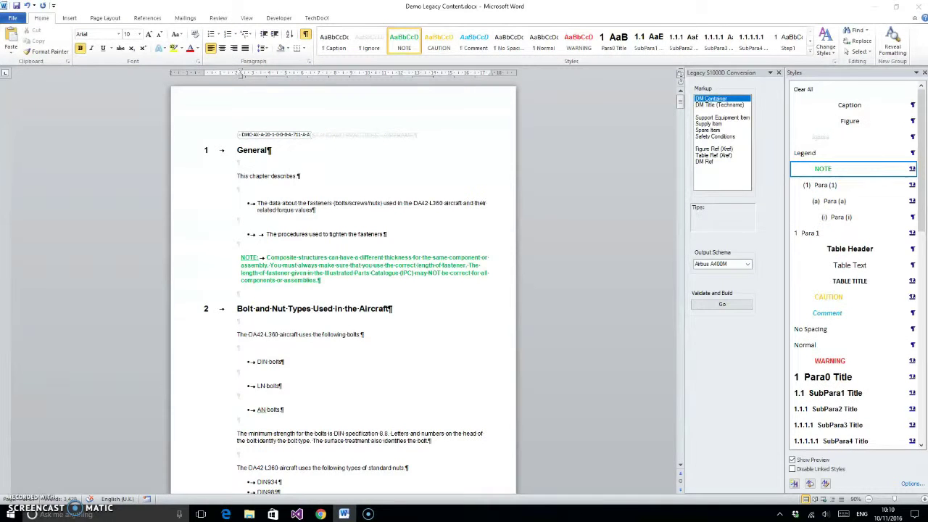
click(722, 305)
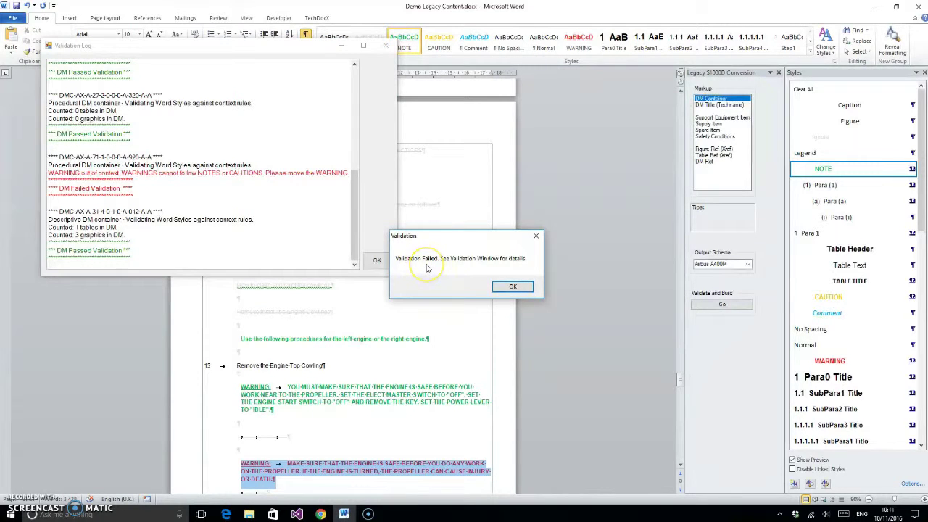
click(512, 286)
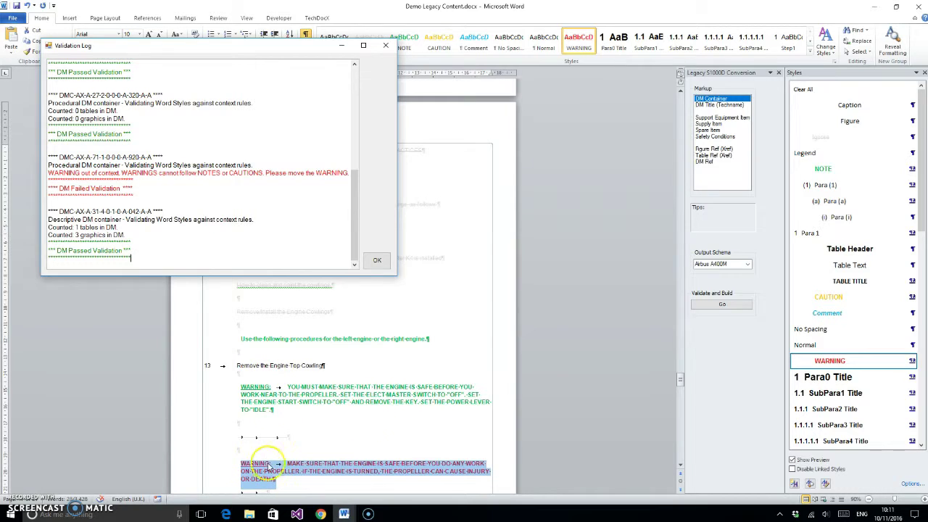
click(377, 262)
- Reapply the WARNING style to the first warning under Remove the Engine Top Cowling and rerun the validation and build
click(330, 406)
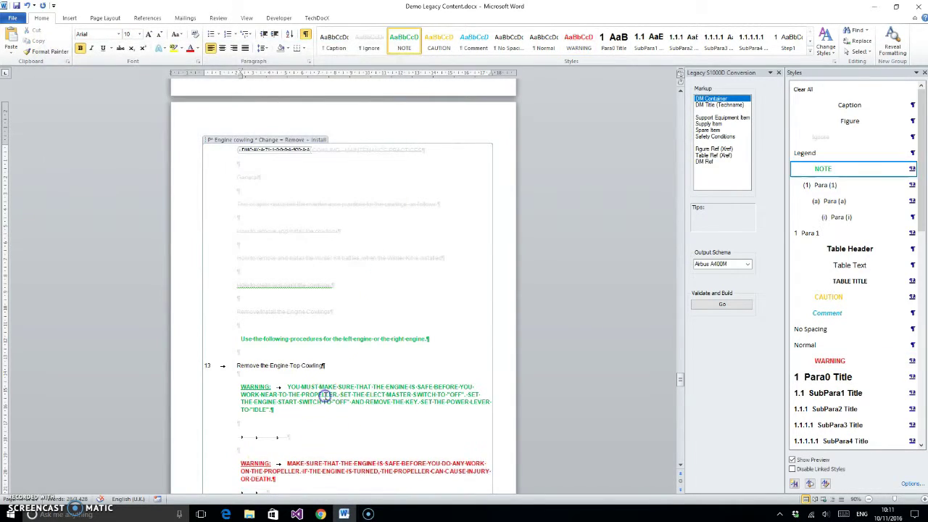
click(854, 359)
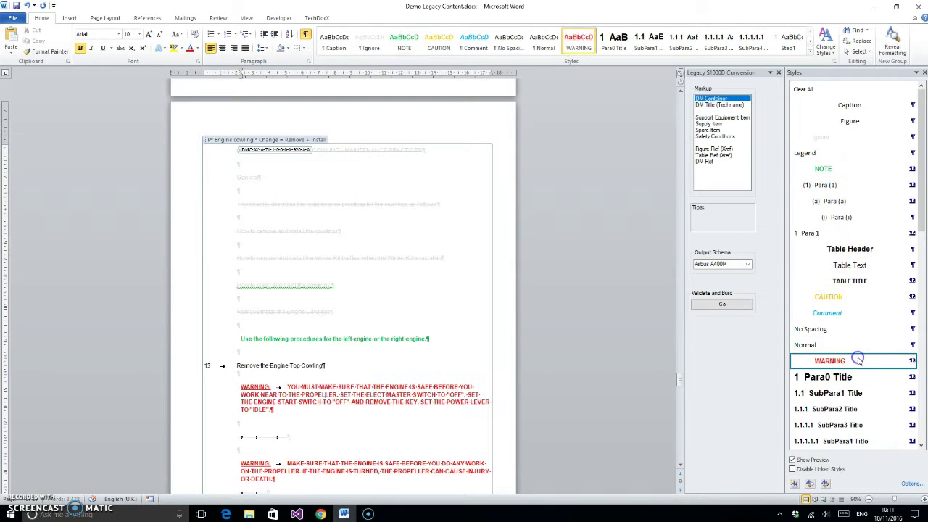
click(734, 306)
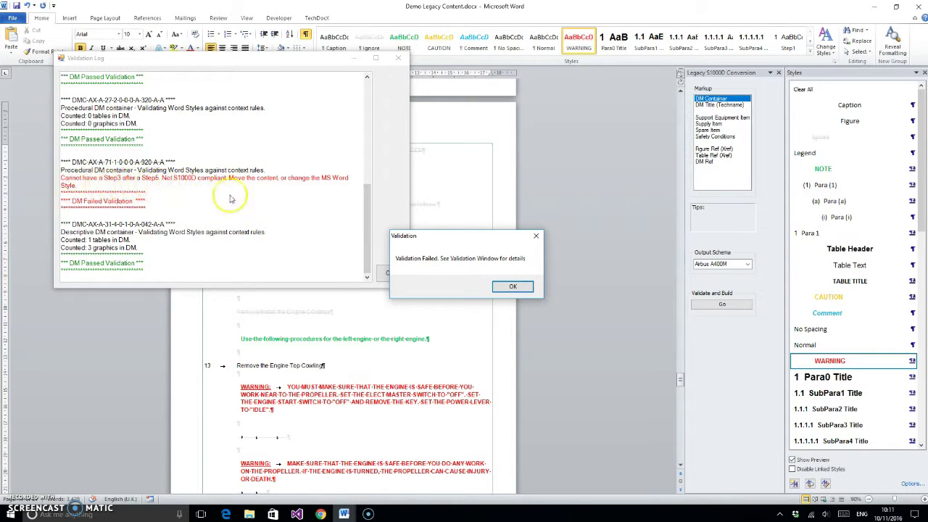
- Apply the Step3 style to the "Set the ELECT MASTER switch to OFF" step under Remove the Engine Top Cowling
click(513, 287)
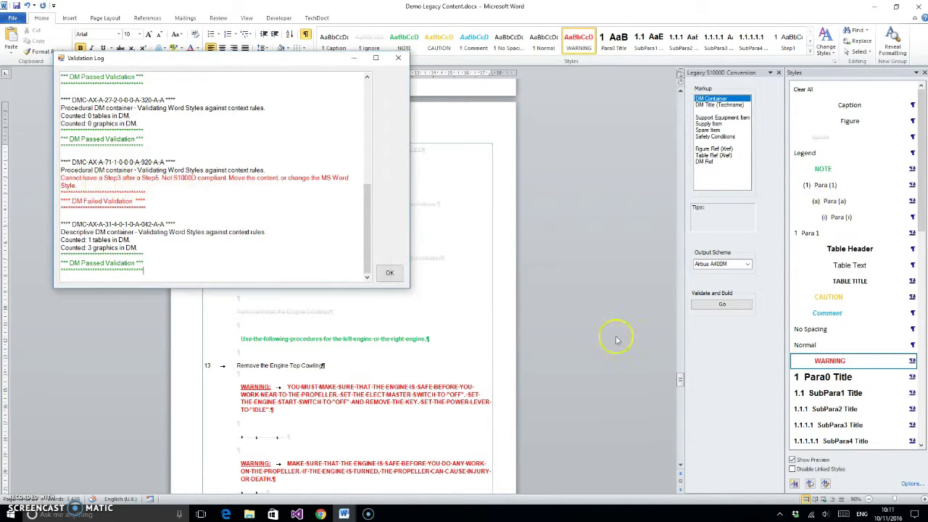
drag(680, 380, 680, 386)
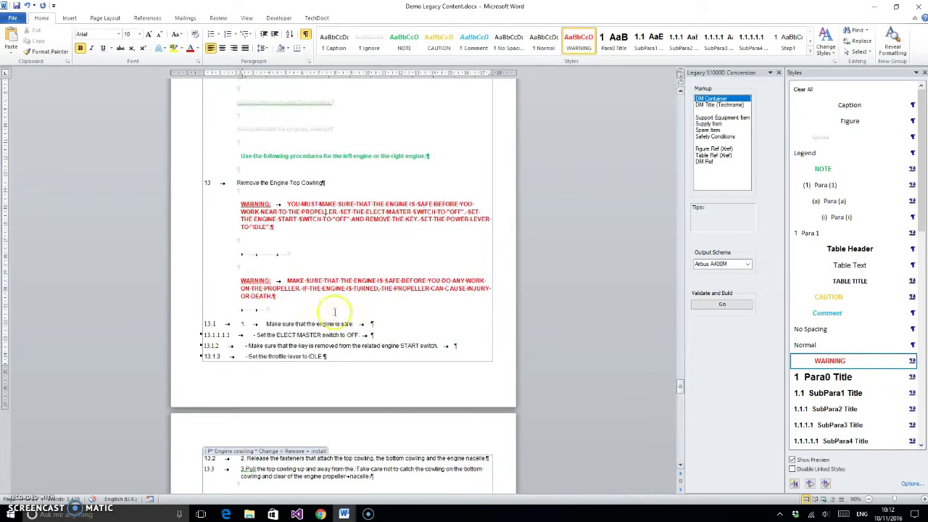
click(311, 335)
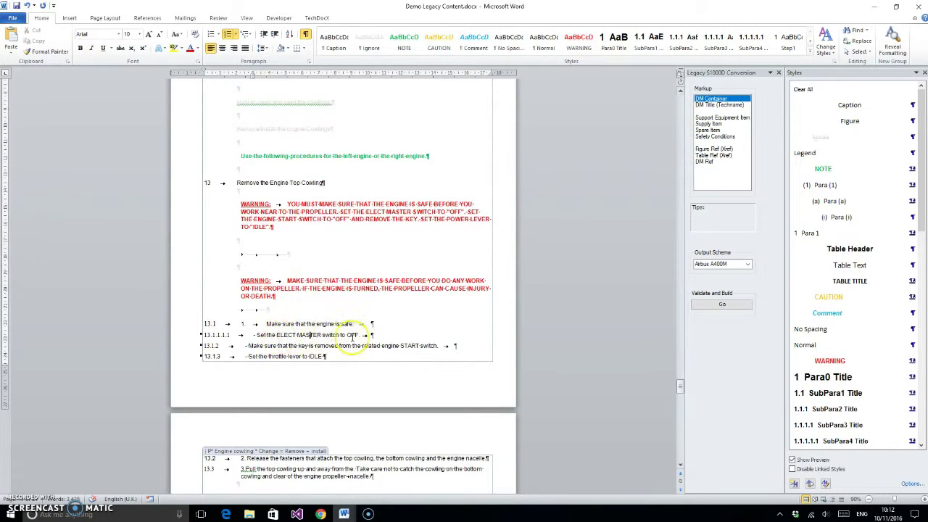
mouse_move(343, 513)
click(385, 455)
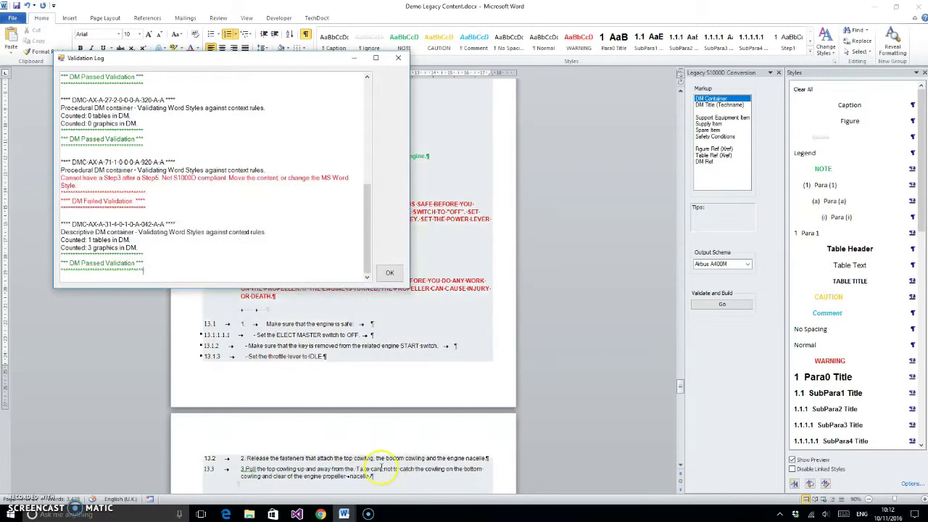
click(193, 244)
scroll(843, 357, down, 3)
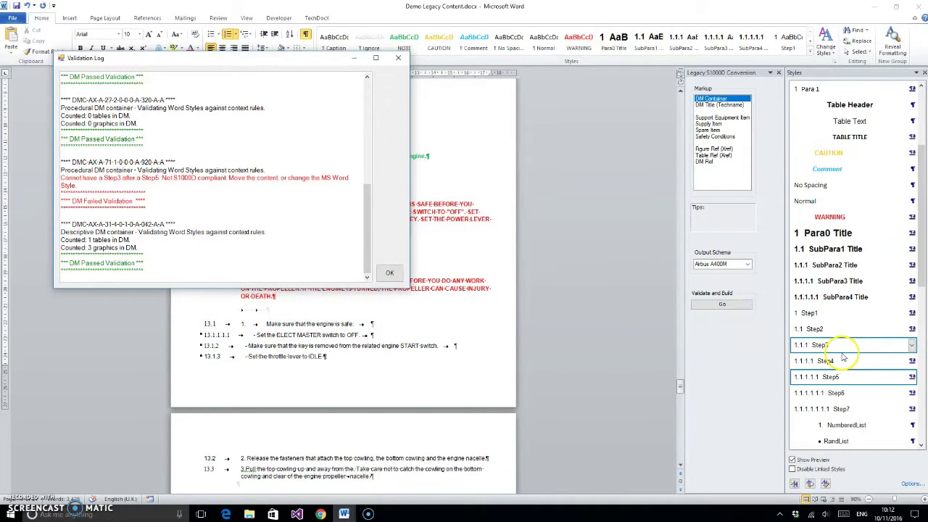
click(839, 329)
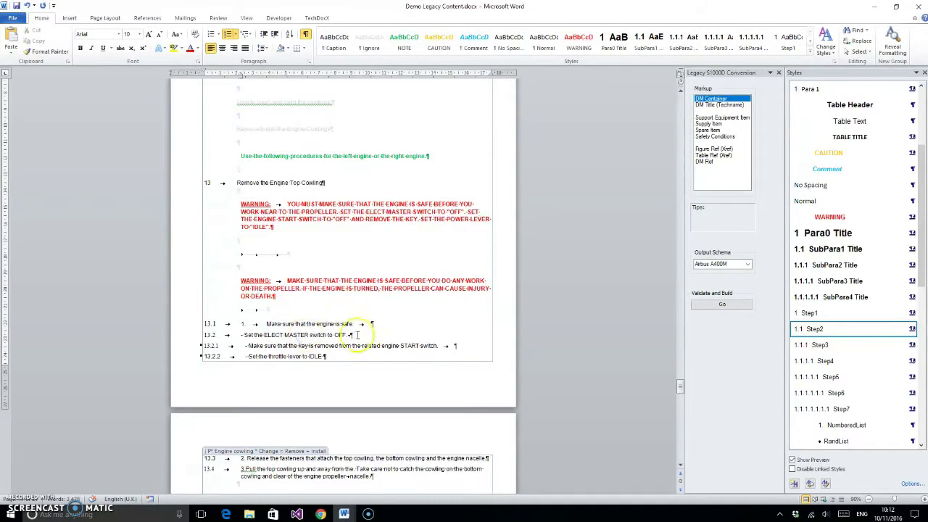
click(843, 345)
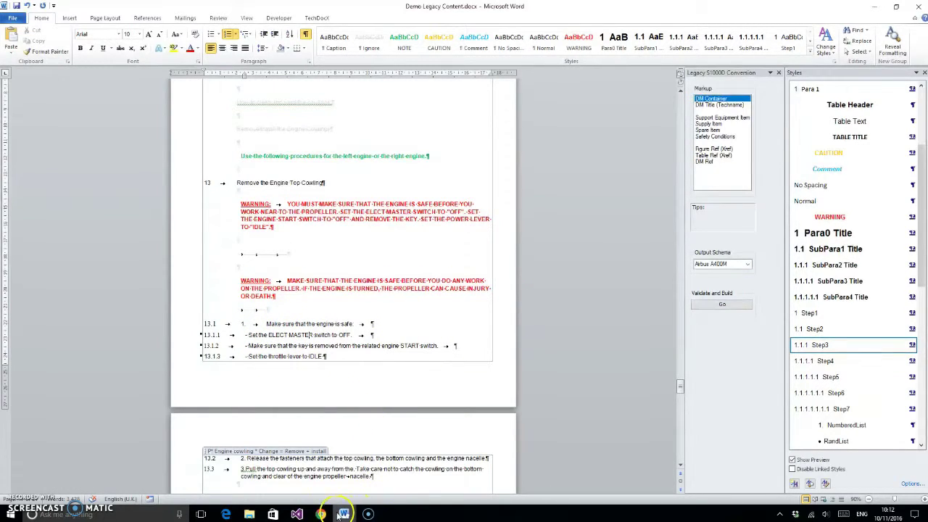
- Return to the start of the document, close the old validation log and rerun the validation with the Airbus A400M output schema
drag(683, 392, 682, 98)
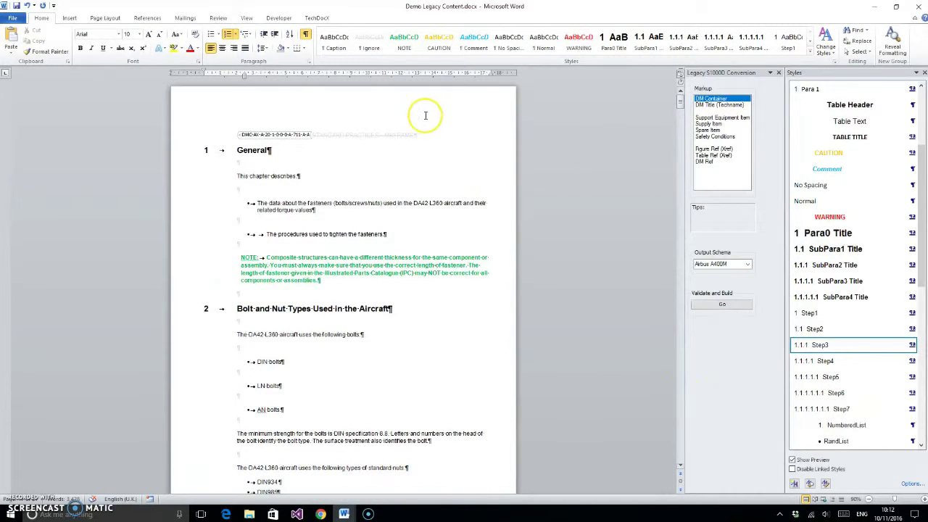
click(425, 114)
mouse_move(344, 514)
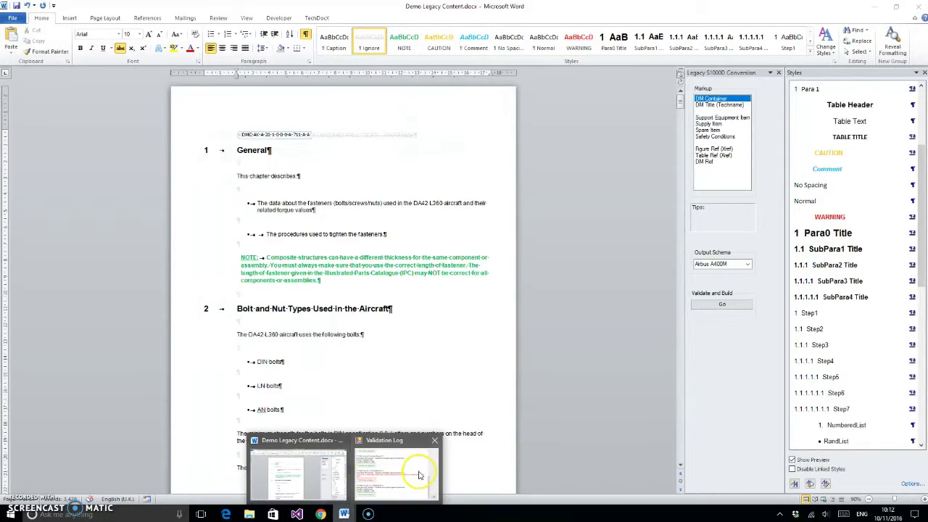
click(419, 475)
click(395, 272)
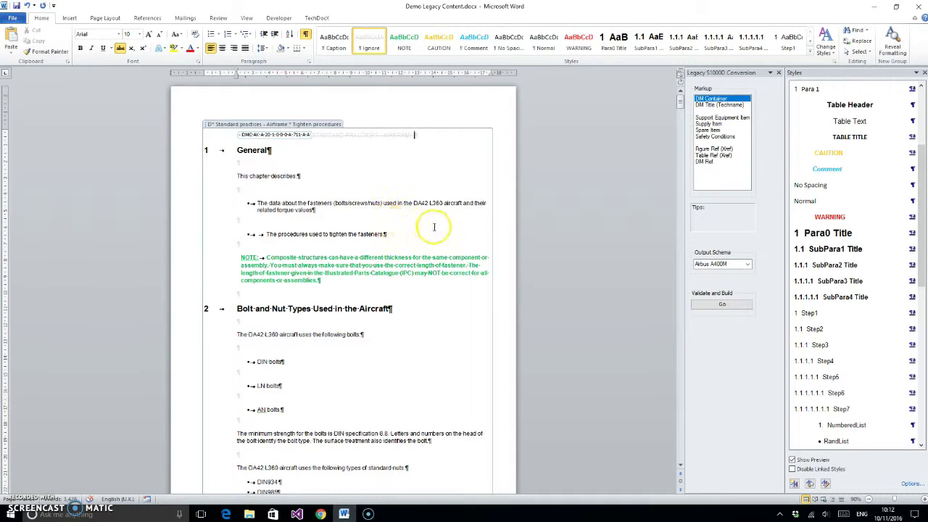
click(731, 308)
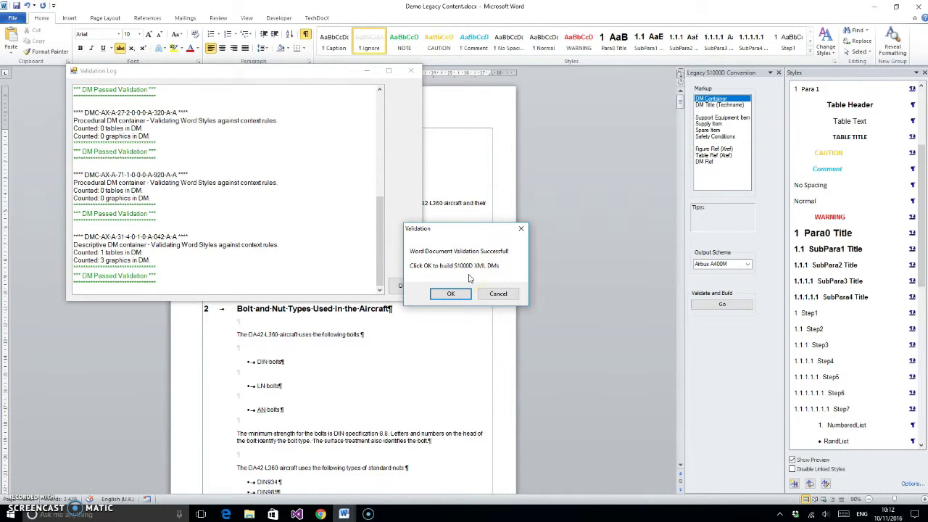
- Switch to File Explorer, close the Recordings folder and check the contents of the TechDocX Output folder before building
click(249, 514)
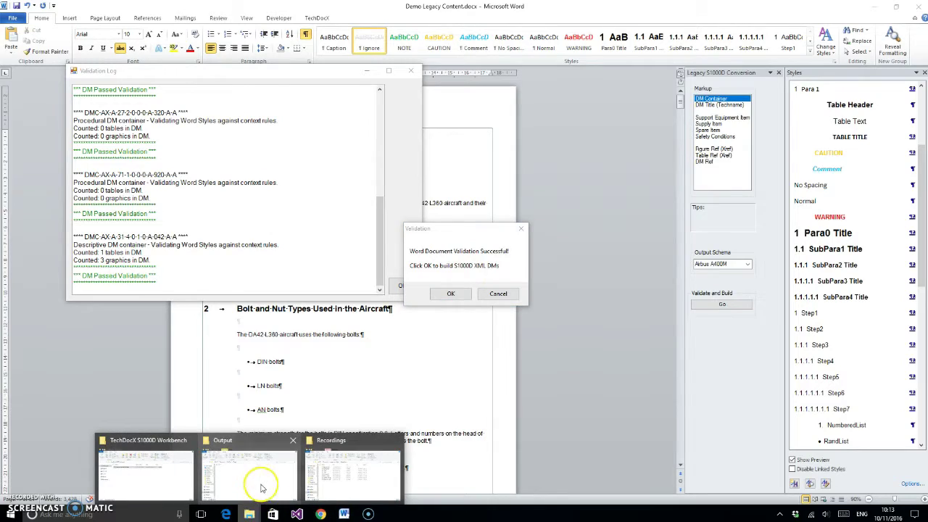
click(395, 440)
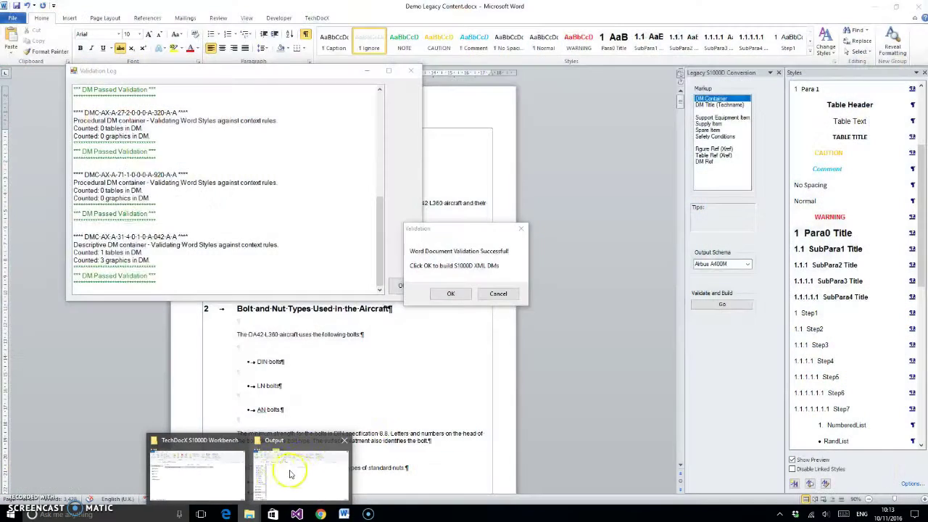
click(290, 475)
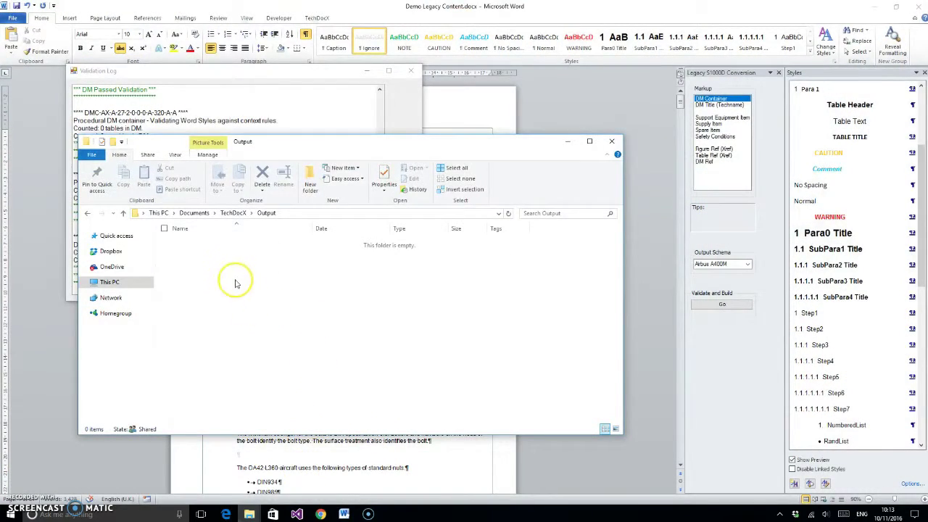
click(569, 142)
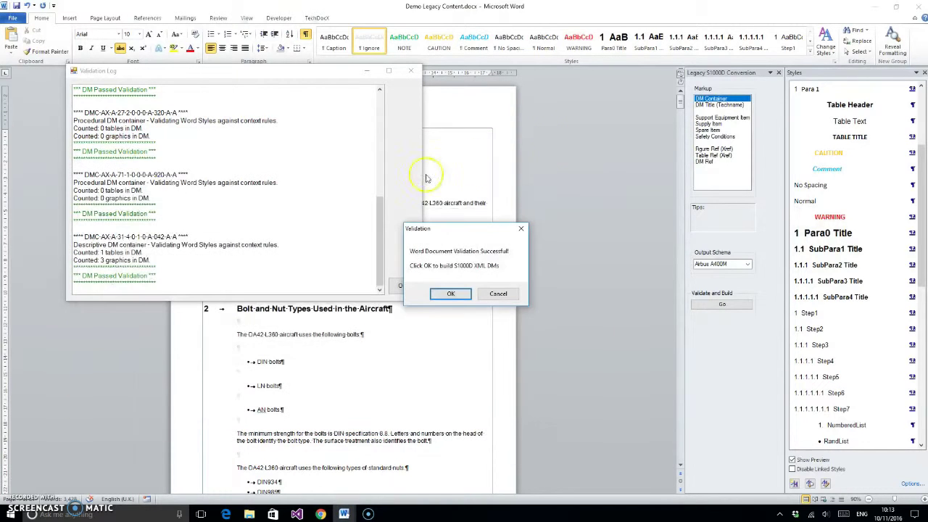
- Build the S1000D XML data modules, then review the build log and the available output schemas
click(450, 294)
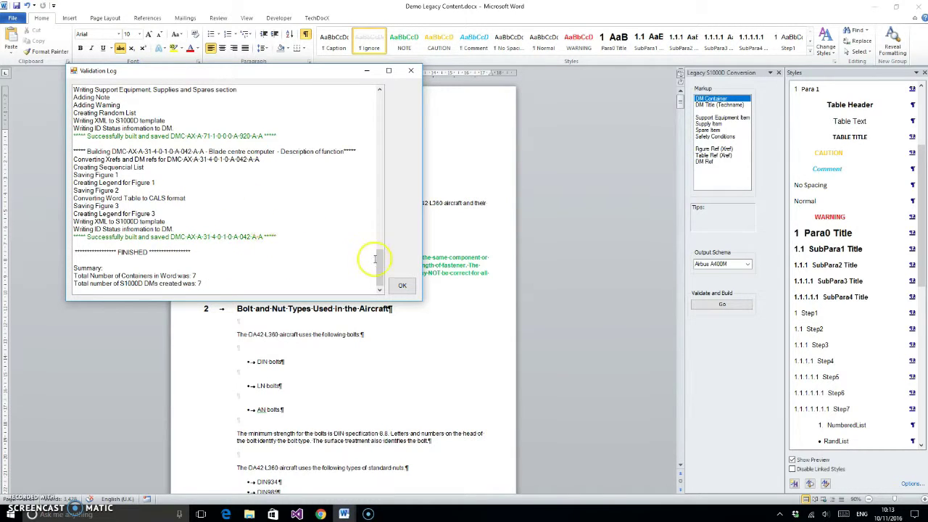
drag(377, 262, 380, 182)
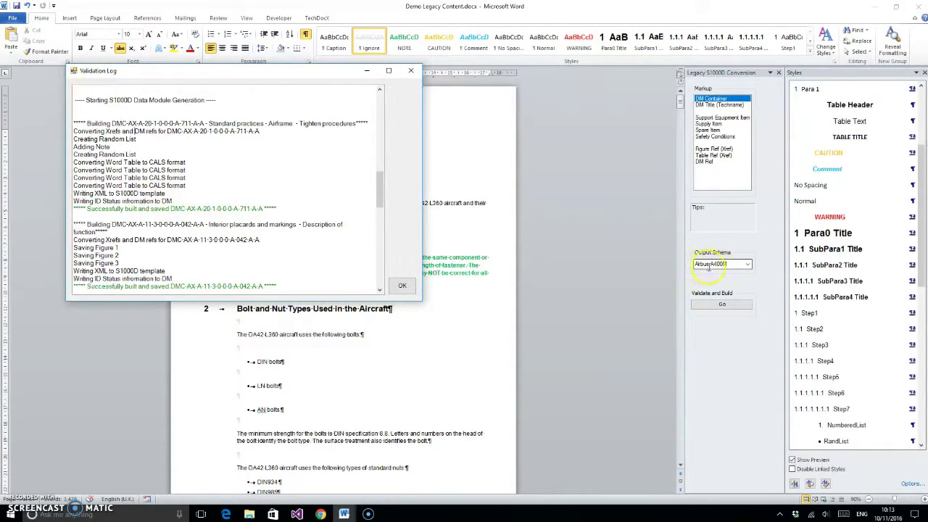
click(749, 265)
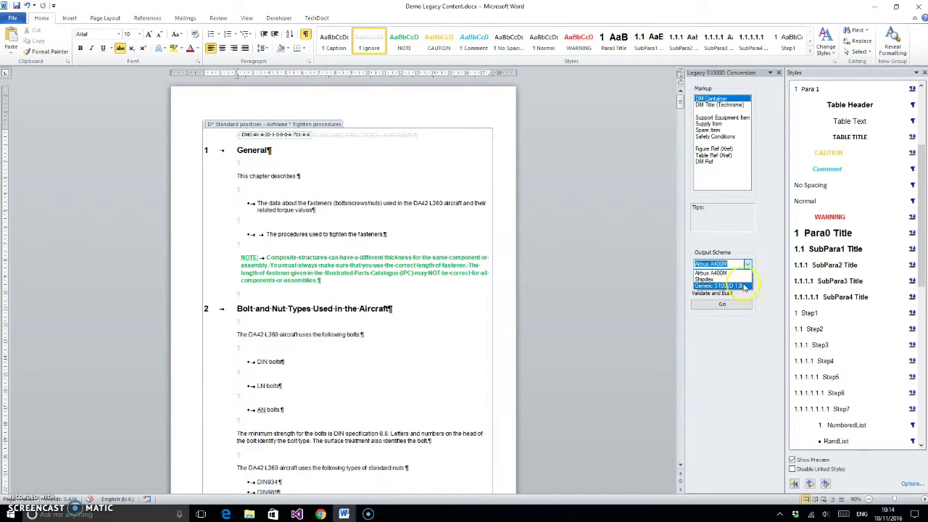
click(726, 251)
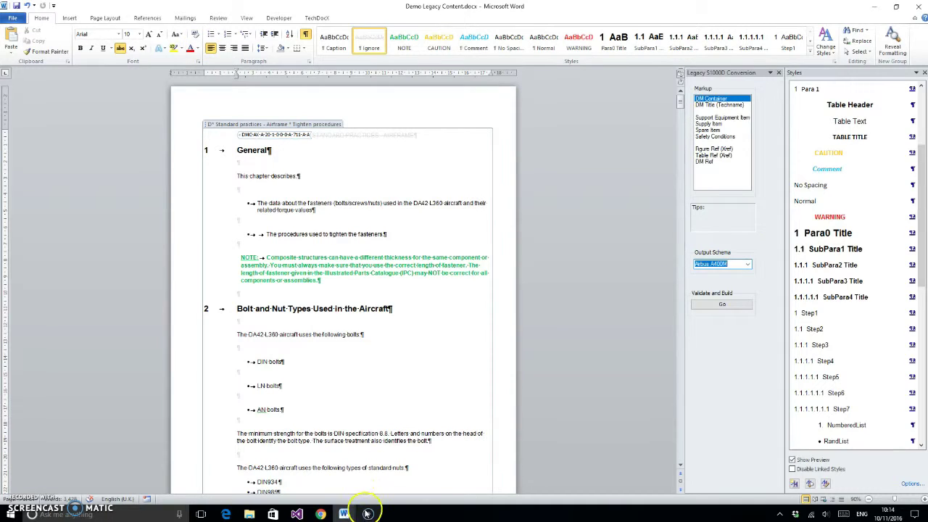
- Switch to the TechDocX Output folder in File Explorer and examine the generated XML data modules and JPG figure files
mouse_move(249, 515)
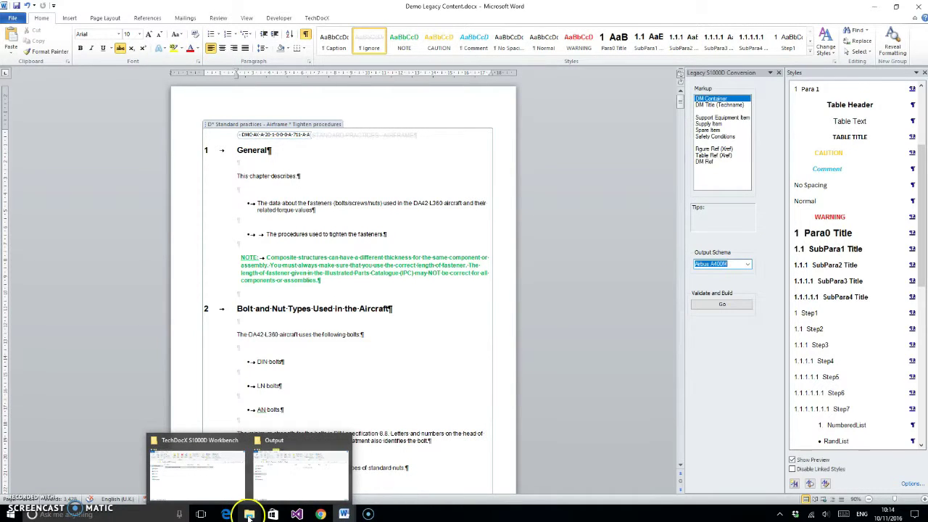
click(279, 482)
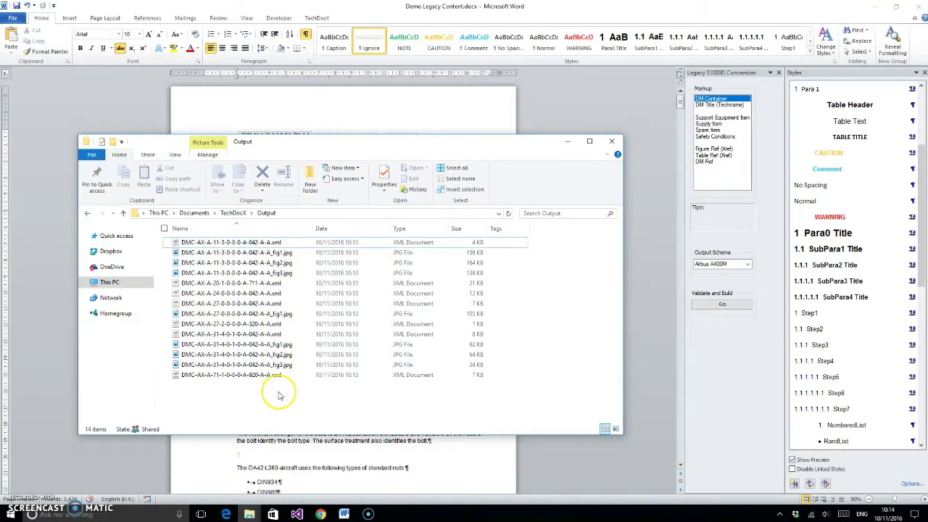
drag(207, 244, 247, 254)
click(250, 255)
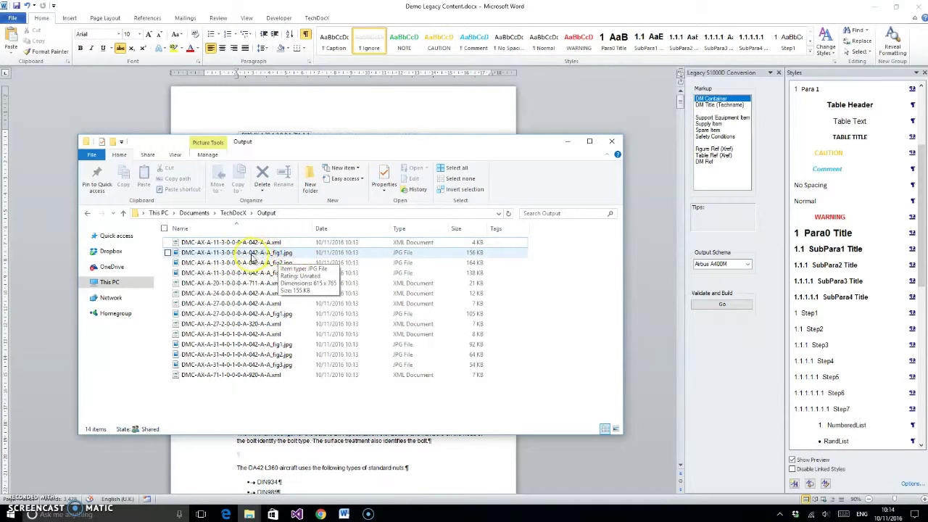
click(282, 265)
click(282, 273)
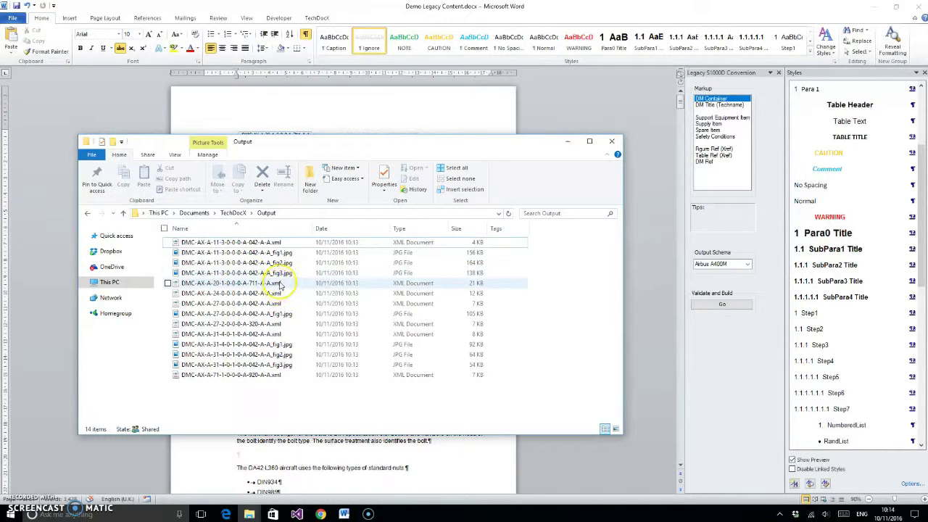
click(259, 294)
click(264, 324)
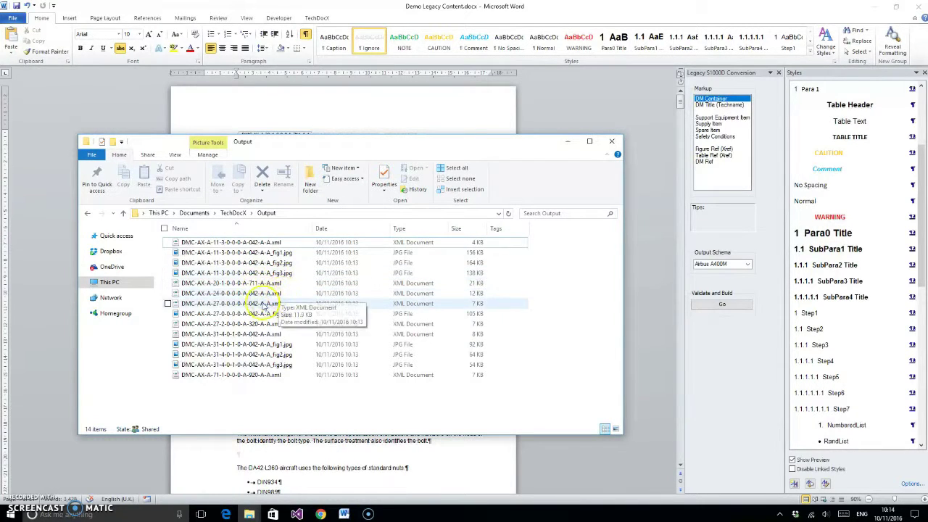
click(246, 305)
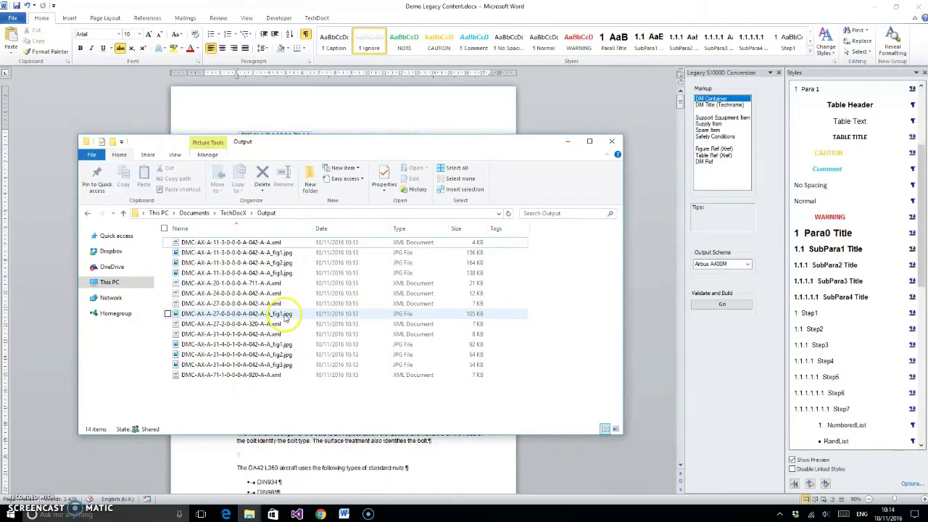
click(286, 354)
click(255, 375)
click(250, 390)
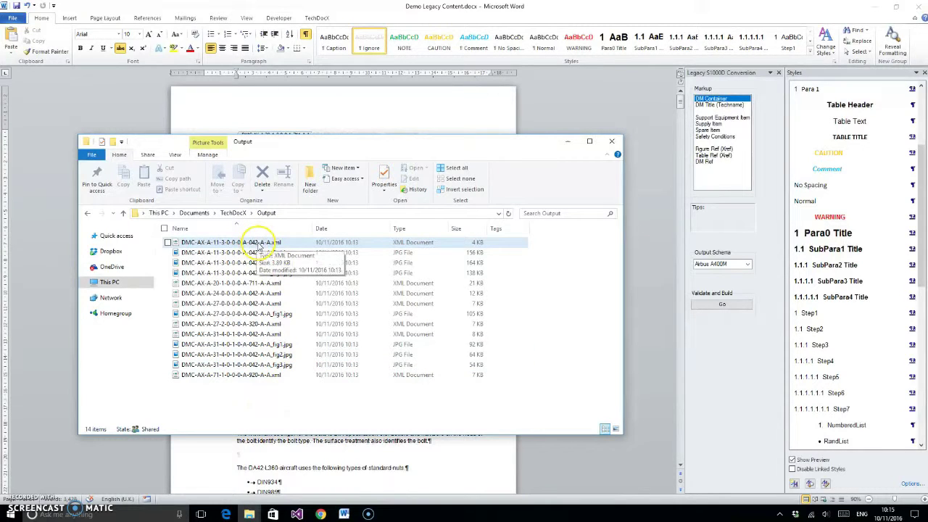
- Open DMC-AX-A-11-3-0-0-0-A-042-A-A.xml in Arbortext Editor and examine its identification and status information, description text and figures
click(261, 245)
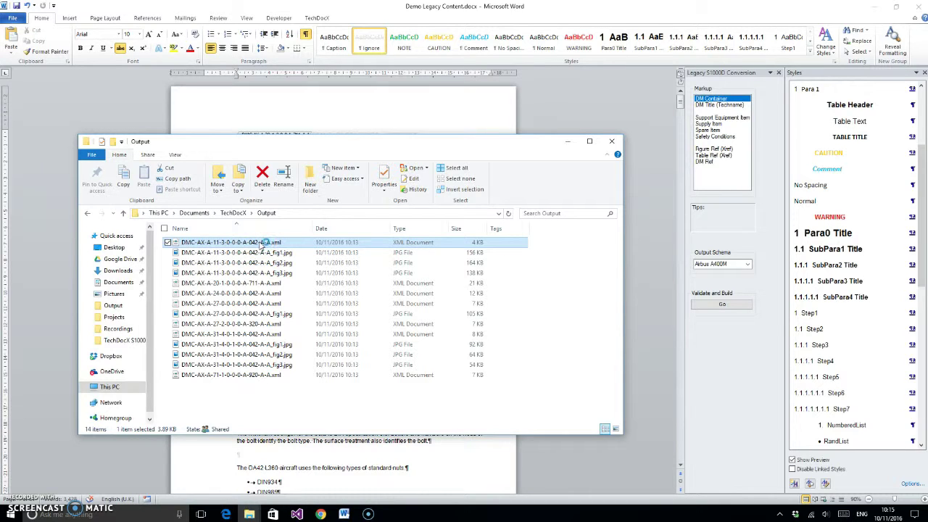
double_click(261, 245)
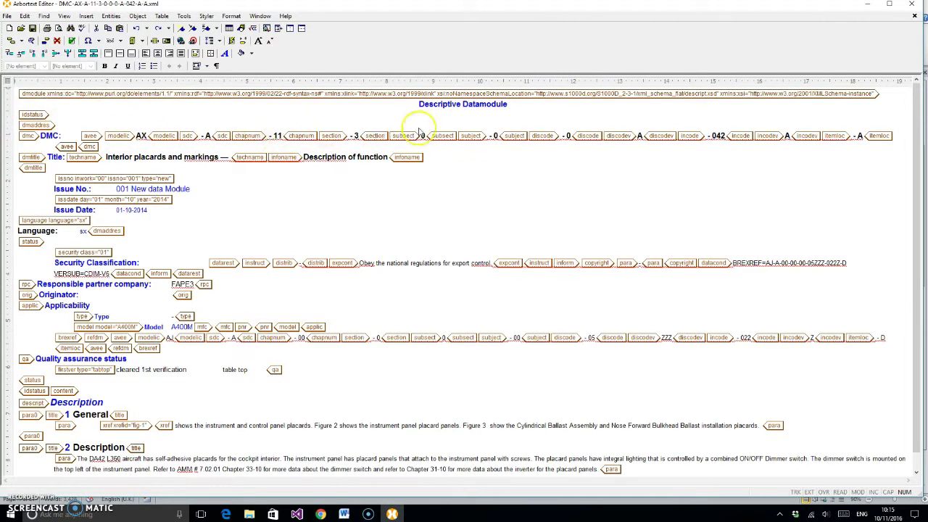
scroll(482, 166, down, 1)
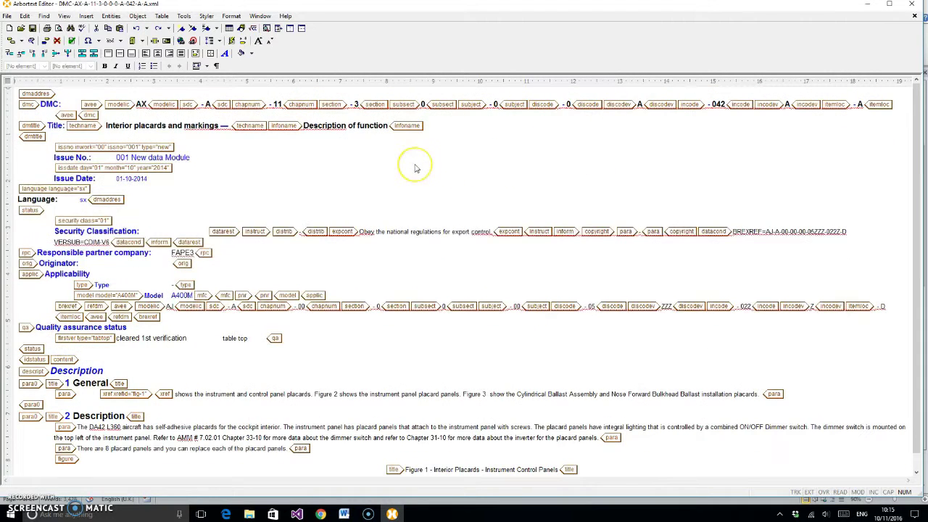
scroll(417, 168, down, 1)
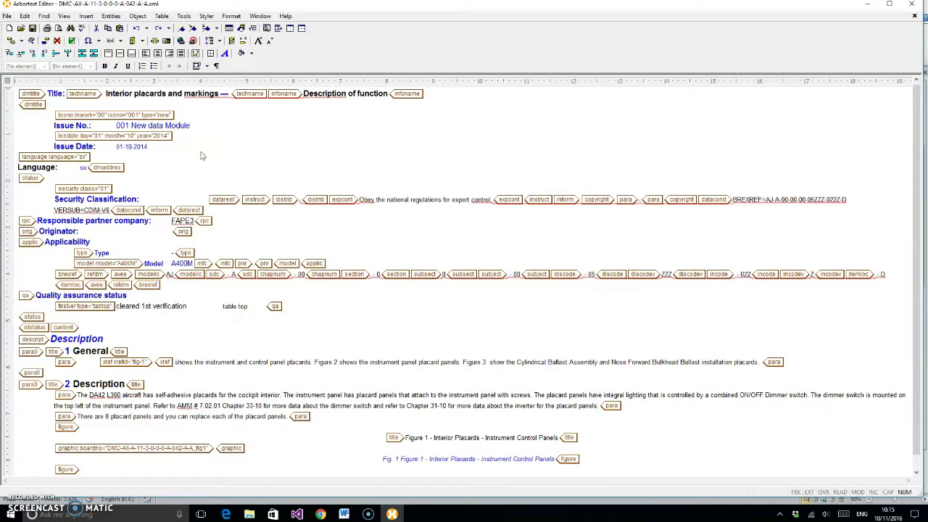
scroll(208, 177, up, 2)
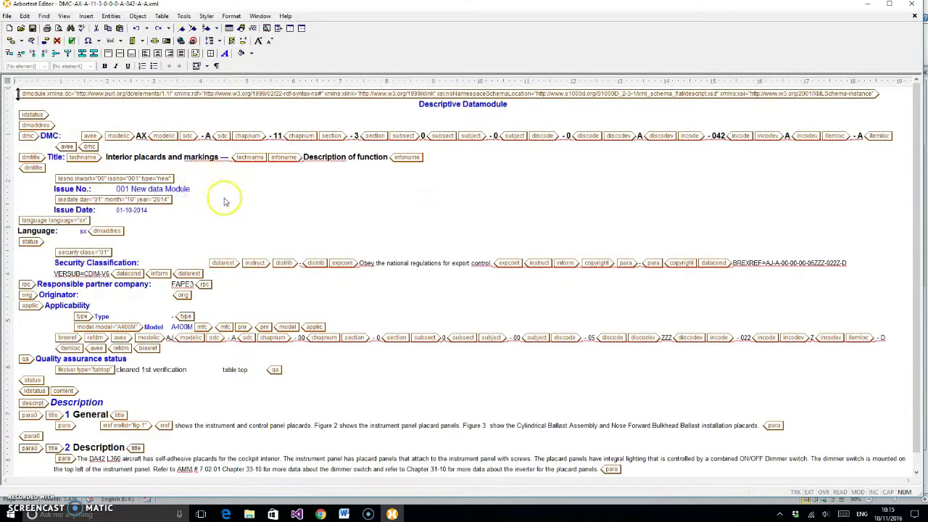
scroll(326, 206, down, 1)
scroll(326, 206, down, 1)
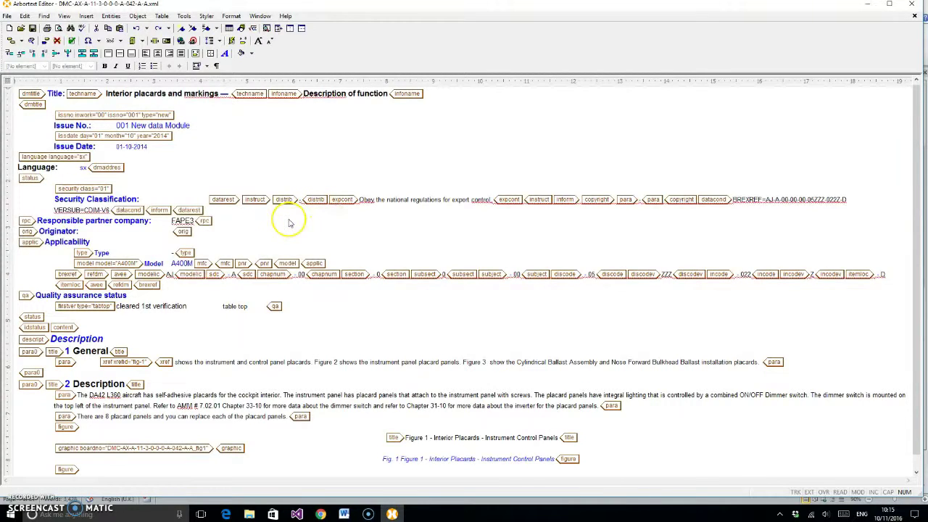
scroll(286, 227, down, 2)
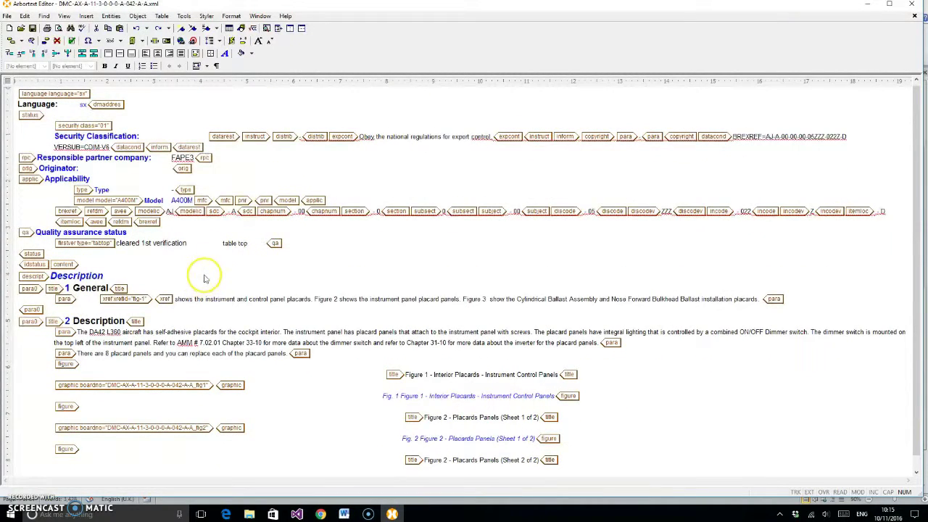
scroll(203, 279, down, 2)
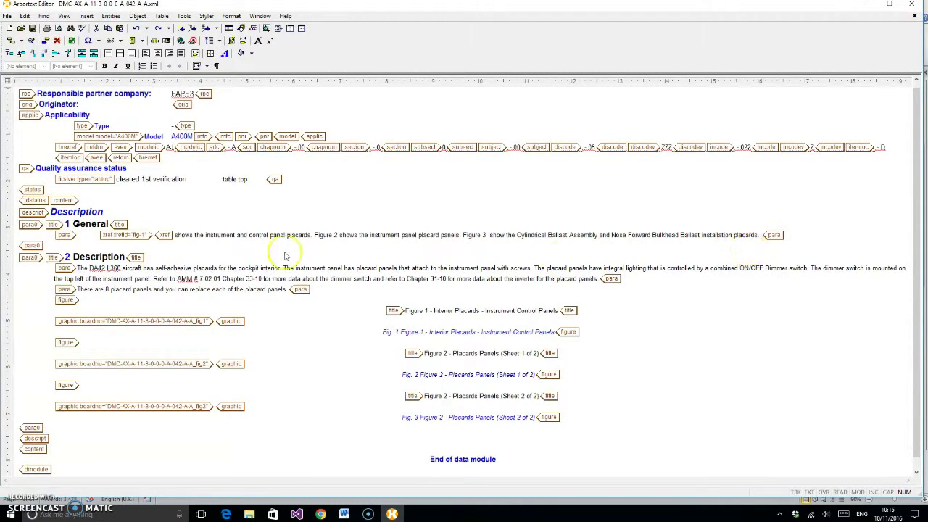
scroll(186, 250, down, 5)
scroll(218, 249, up, 6)
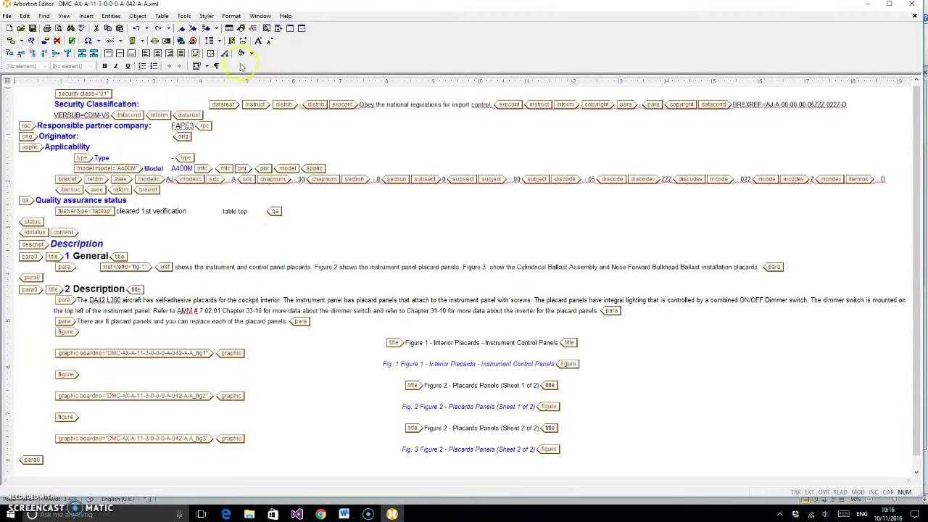
- Run a completeness check on the data module, review the listed graphic reference errors and close the report
click(71, 40)
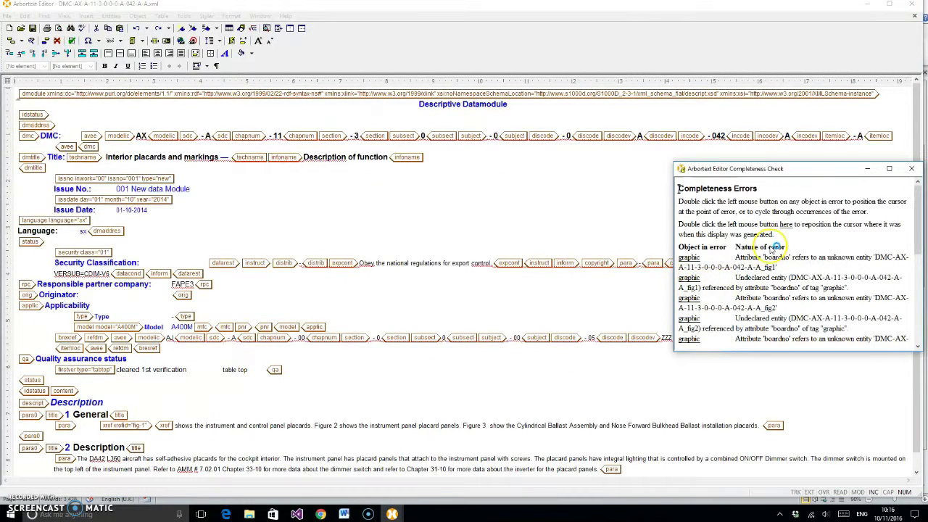
mouse_move(919, 216)
mouse_down()
mouse_move(919, 253)
mouse_move(918, 227)
mouse_up()
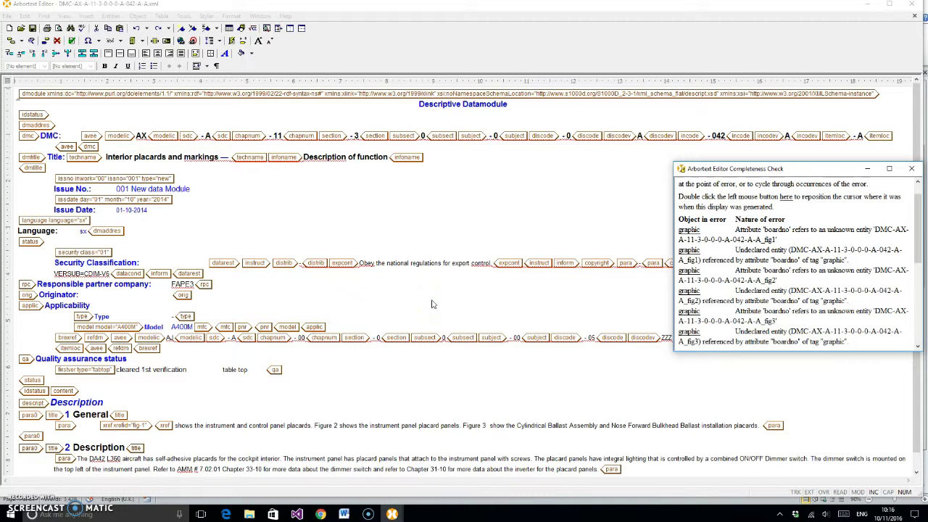
scroll(431, 304, down, 2)
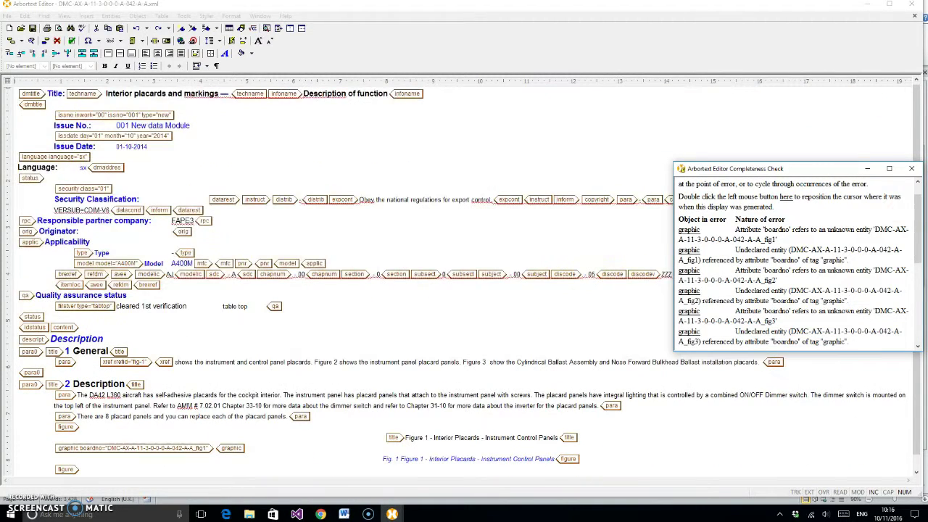
click(910, 170)
- Examine the General paragraph's figure cross-reference and the figure elements, then close the module and return to the Output folder
scroll(261, 232, down, 4)
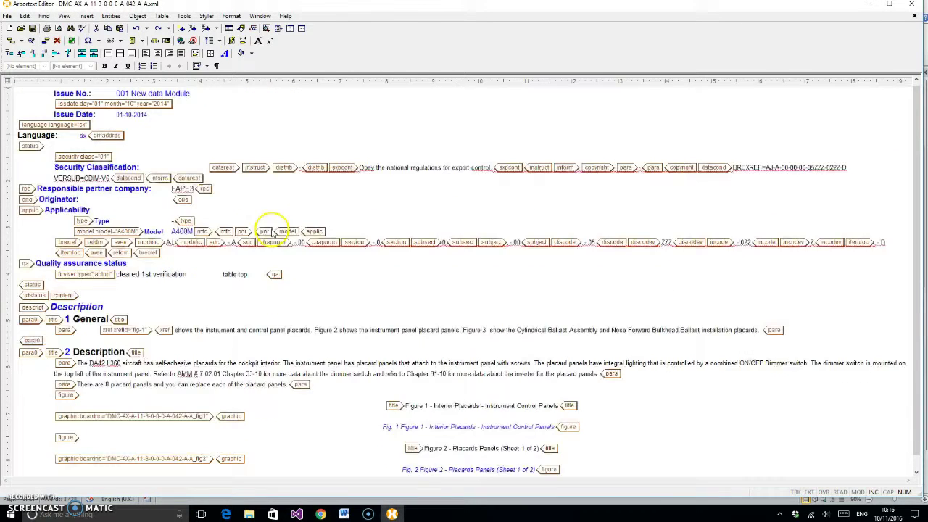
click(64, 235)
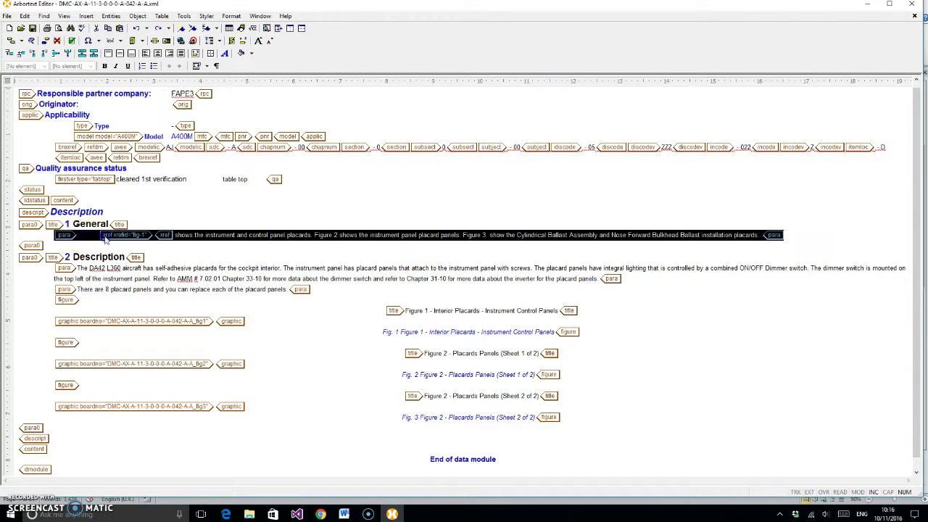
mouse_move(65, 237)
mouse_down()
mouse_move(58, 247)
mouse_move(37, 238)
mouse_move(79, 239)
mouse_move(72, 237)
mouse_up()
click(338, 222)
click(352, 218)
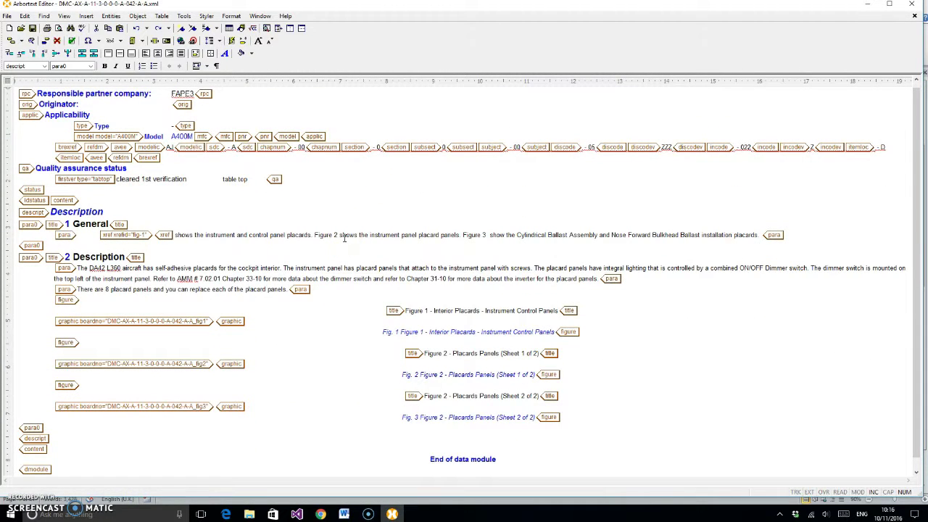
scroll(344, 238, down, 4)
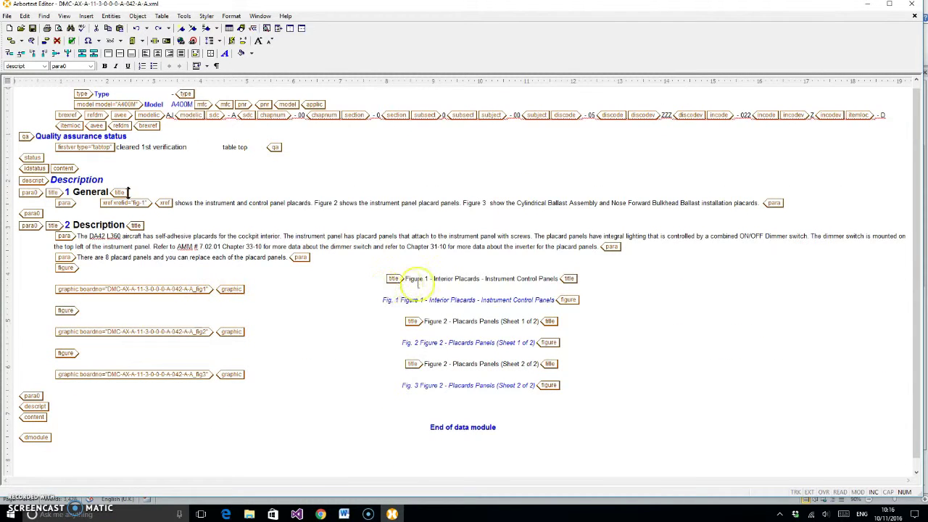
scroll(340, 375, up, 4)
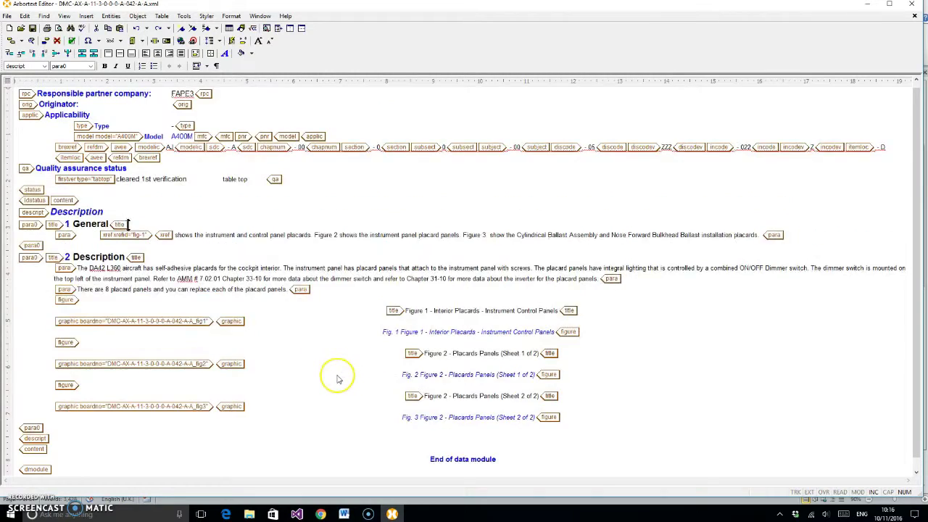
click(914, 16)
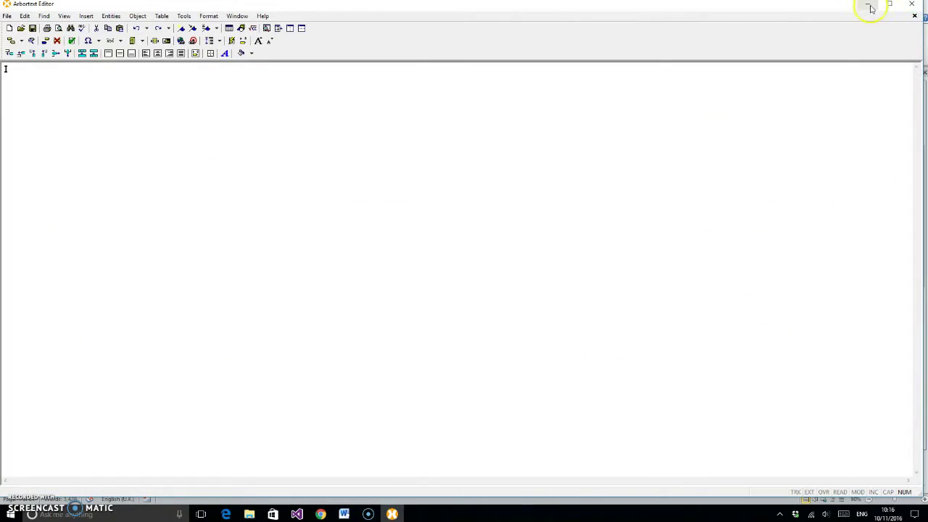
click(867, 4)
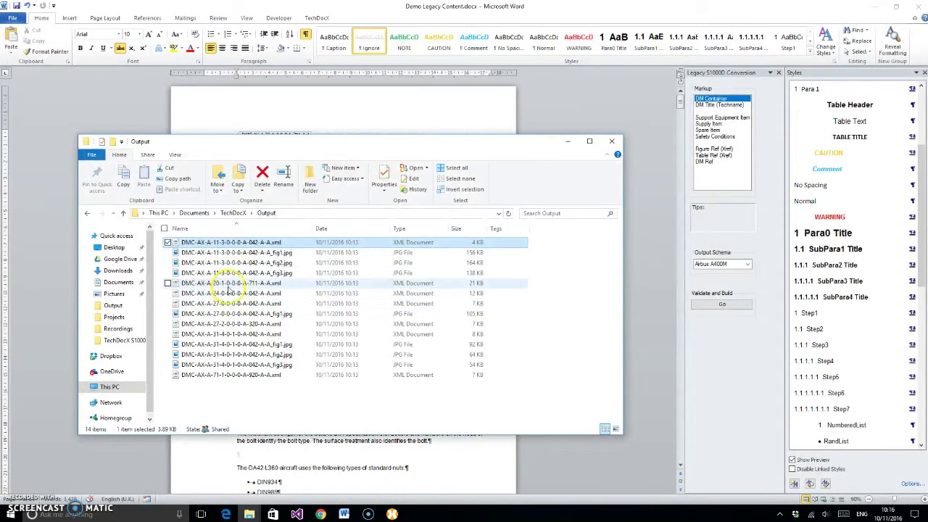
- Open DMC-AX-A-20-1-0-0-0-A-711-A-A.xml, examine its note, bolt lists and torque tables, then close it and return to the Output folder
double_click(230, 283)
scroll(468, 213, down, 6)
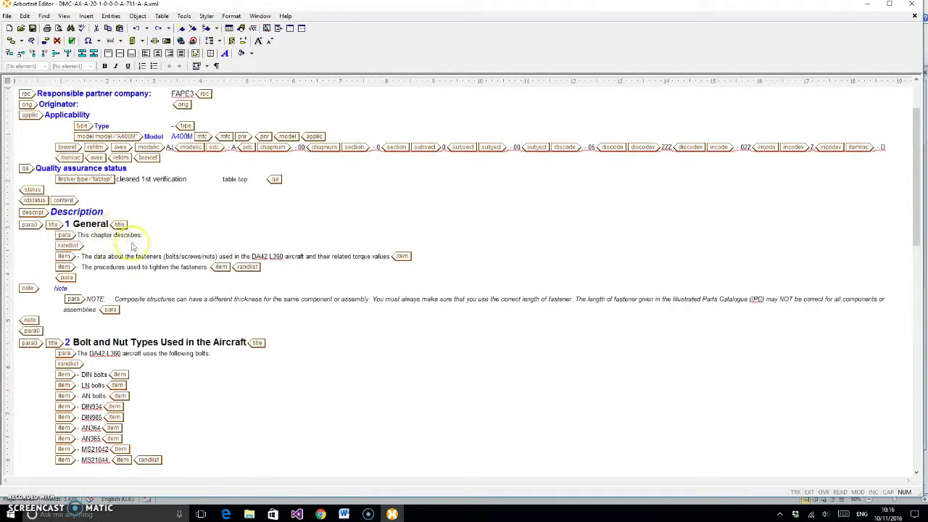
scroll(239, 245, down, 2)
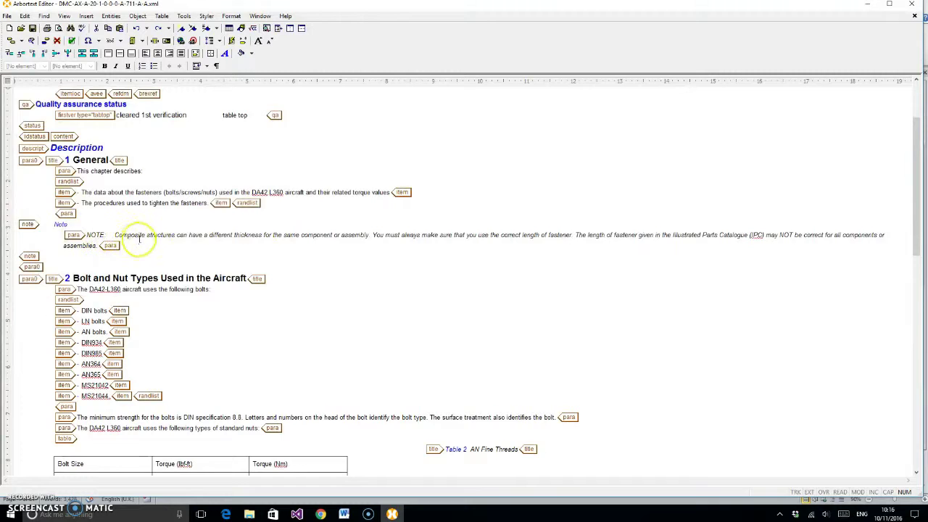
scroll(122, 236, down, 3)
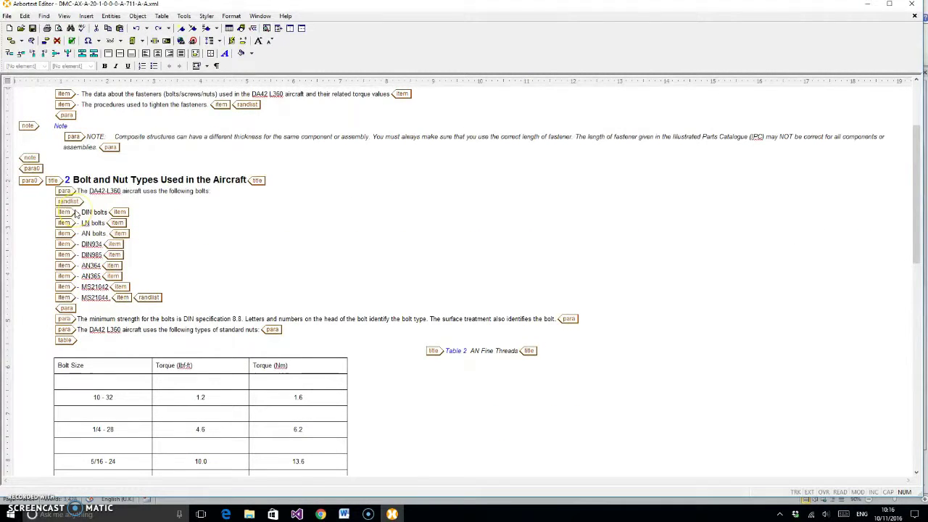
scroll(76, 214, down, 1)
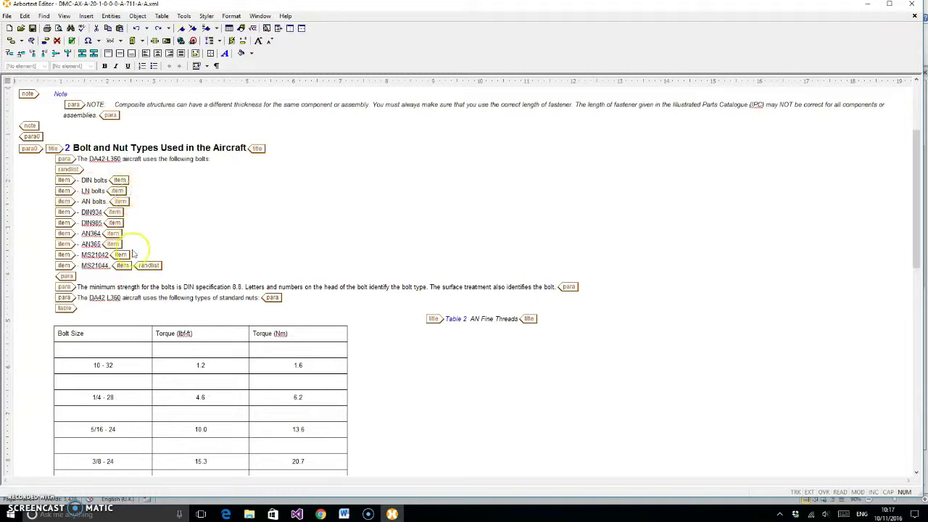
scroll(167, 268, down, 3)
scroll(167, 269, down, 15)
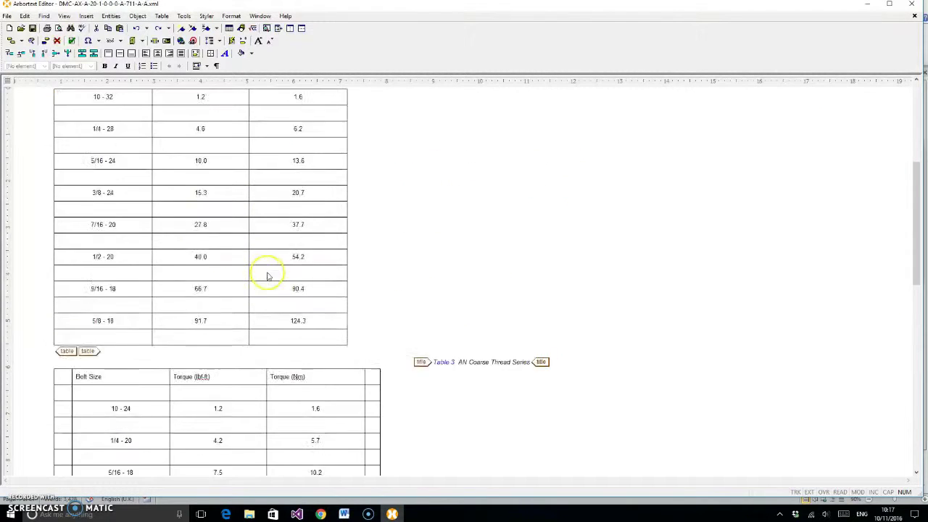
scroll(324, 262, down, 15)
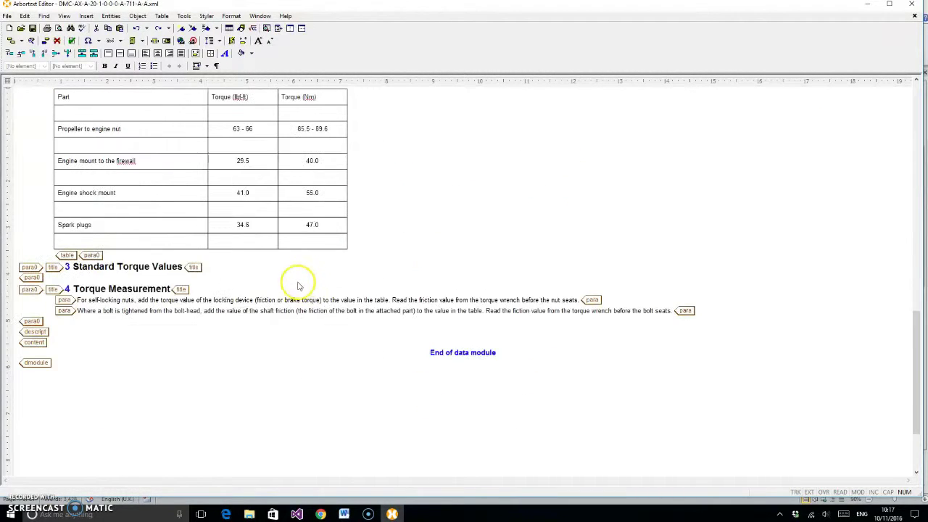
scroll(408, 281, up, 4)
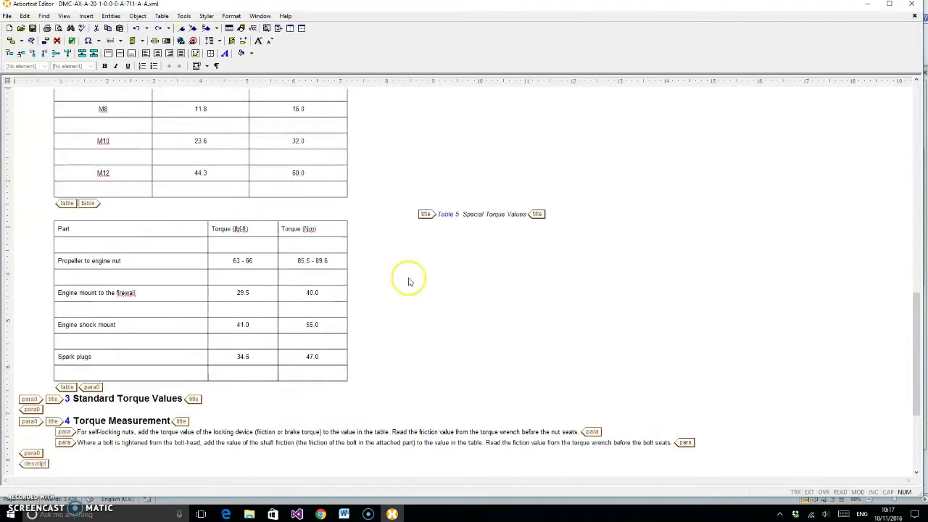
scroll(411, 282, up, 5)
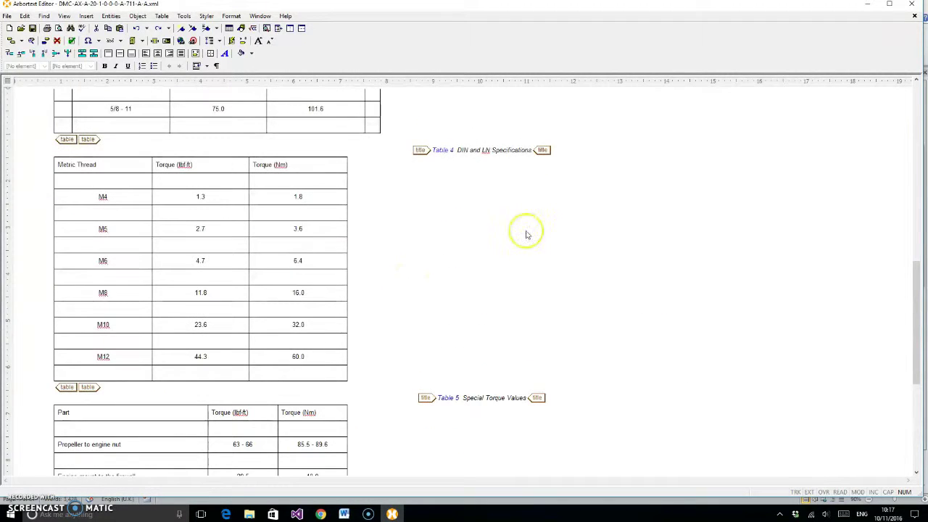
click(914, 16)
click(867, 7)
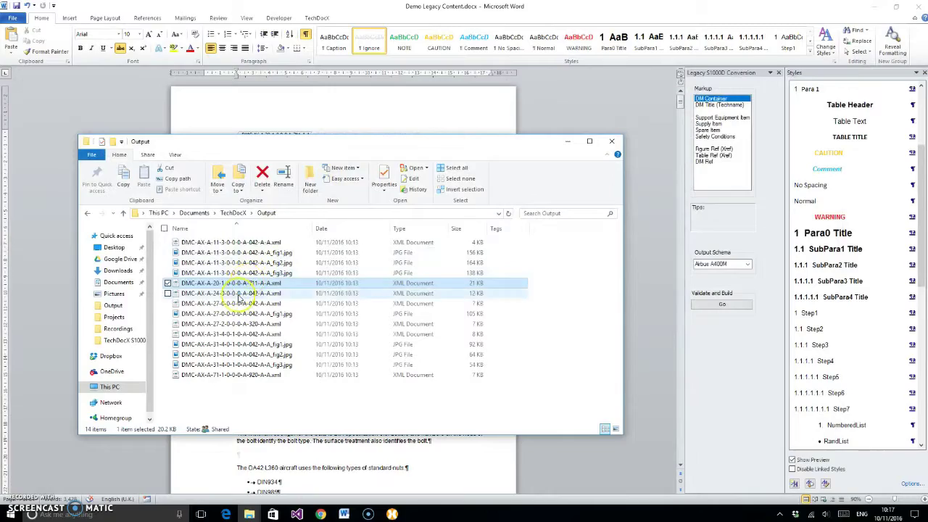
- Open DMC-AX-A-24-0-0-0-0-A-042-A-A.xml, examine its notes, numbered subparagraphs and switch description table, then close it and return to the Output folder
double_click(238, 293)
scroll(373, 228, down, 6)
scroll(240, 203, down, 3)
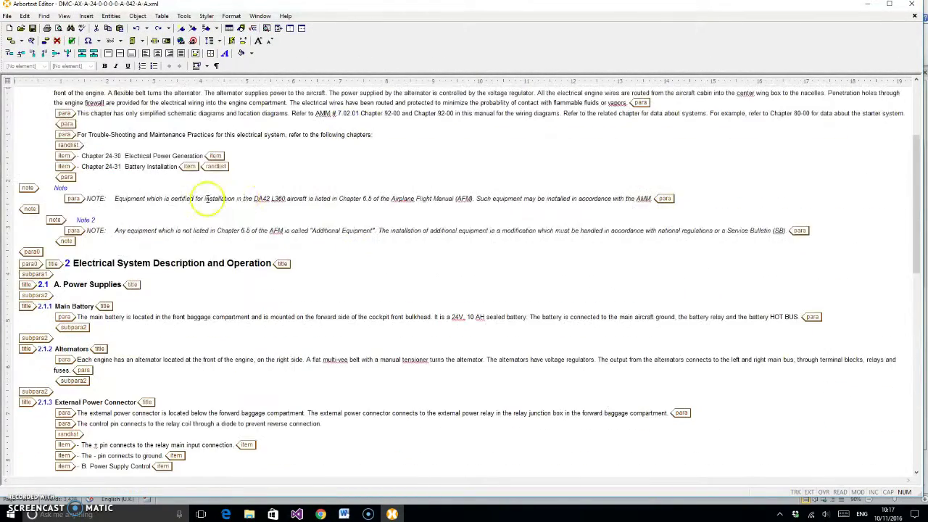
scroll(235, 205, down, 3)
scroll(234, 205, down, 10)
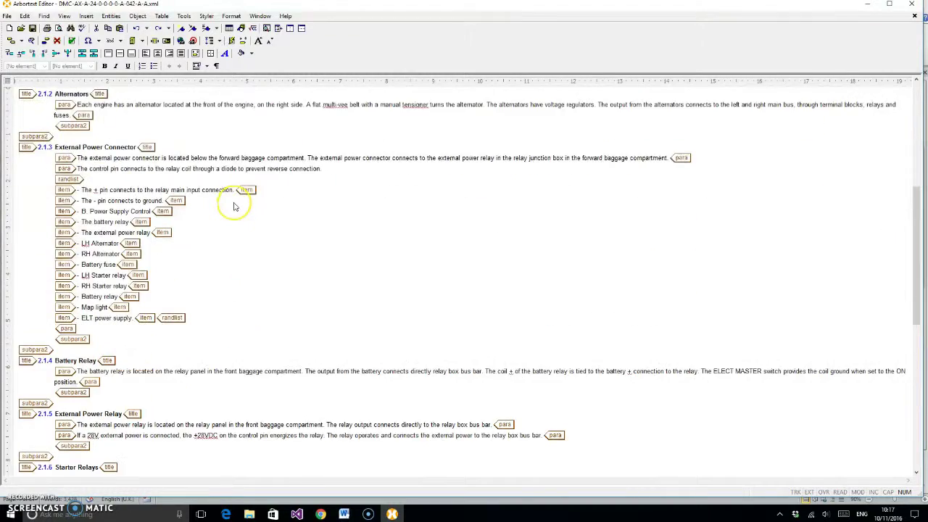
scroll(235, 205, down, 1)
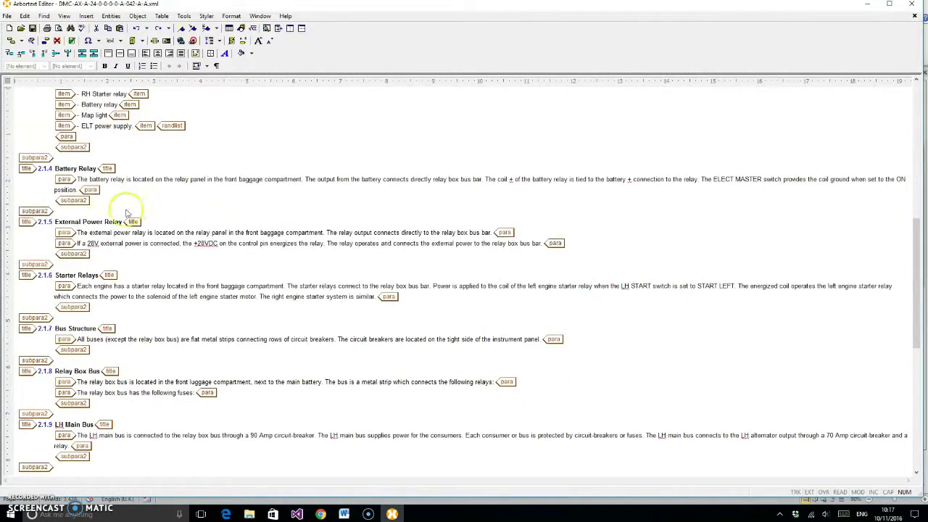
scroll(91, 215, down, 3)
scroll(91, 215, down, 5)
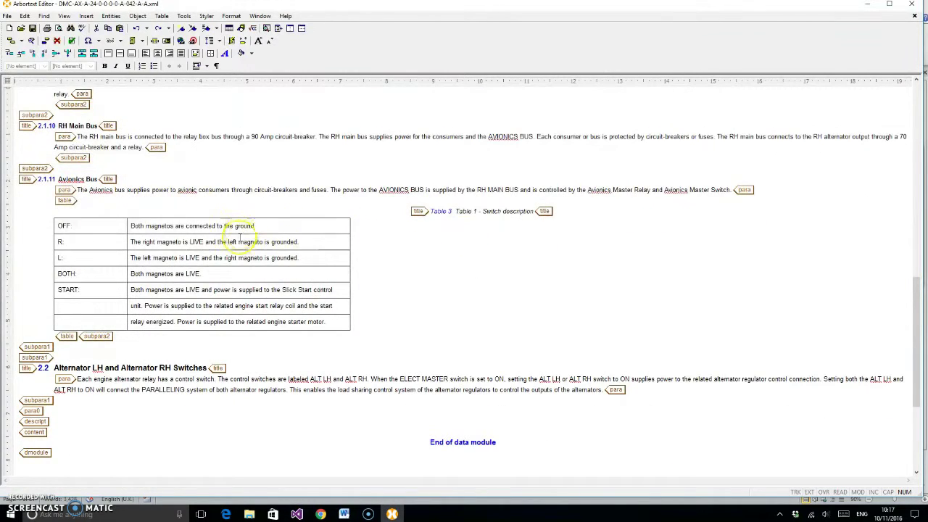
scroll(246, 258, down, 1)
click(914, 16)
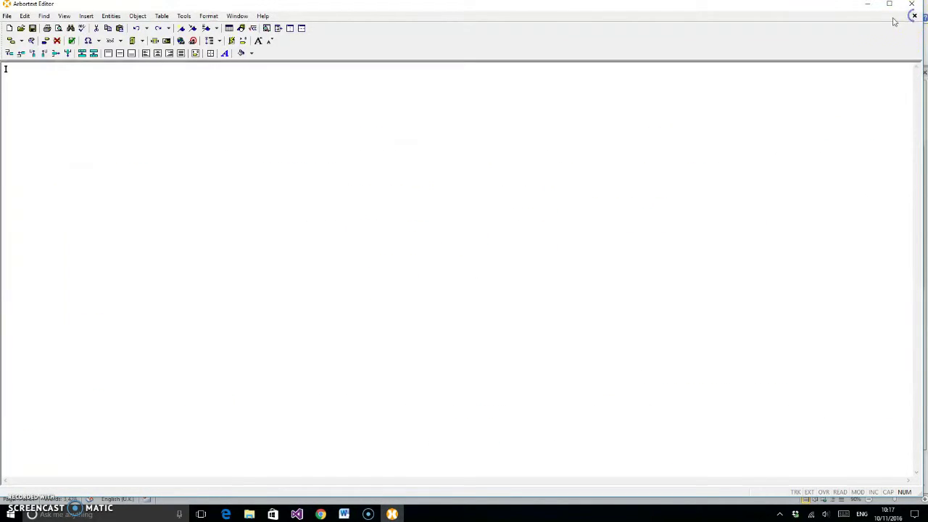
click(867, 3)
- Open DMC-AX-A-27-0-0-0-0-A-042-A-A.xml, examine its panel descriptions and Centre console figure, then close it and return to the Output folder
double_click(244, 303)
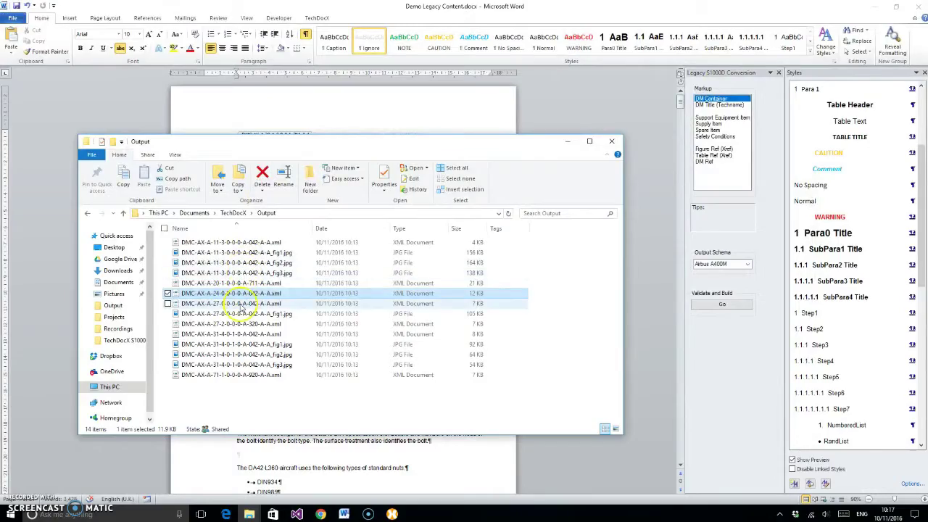
scroll(435, 190, down, 10)
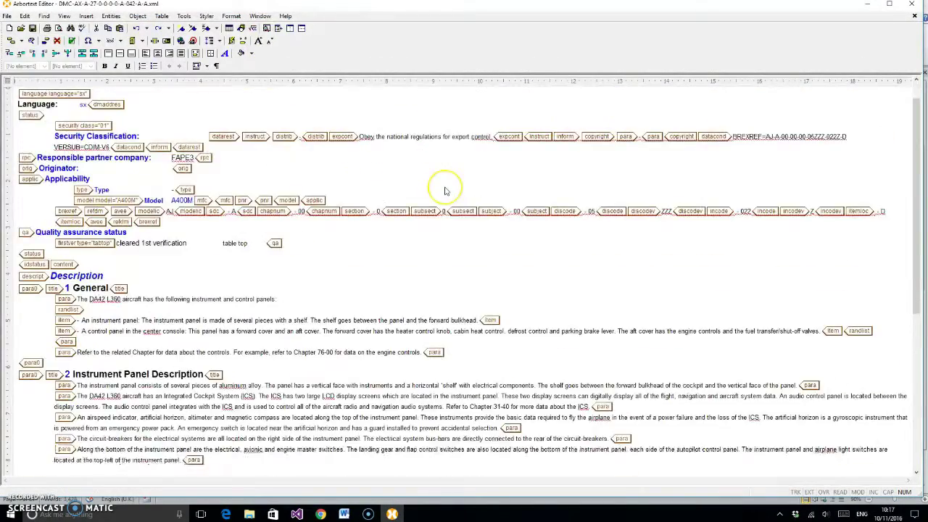
scroll(443, 190, up, 2)
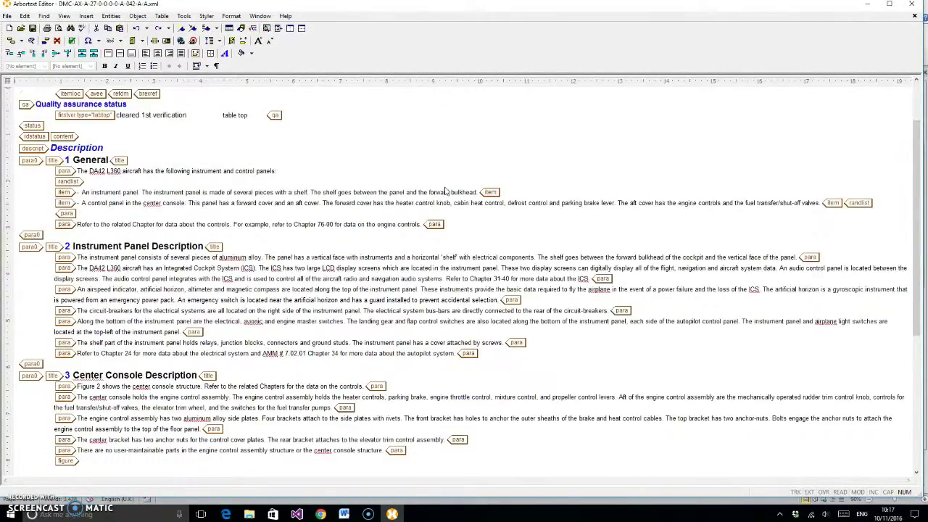
scroll(446, 190, down, 2)
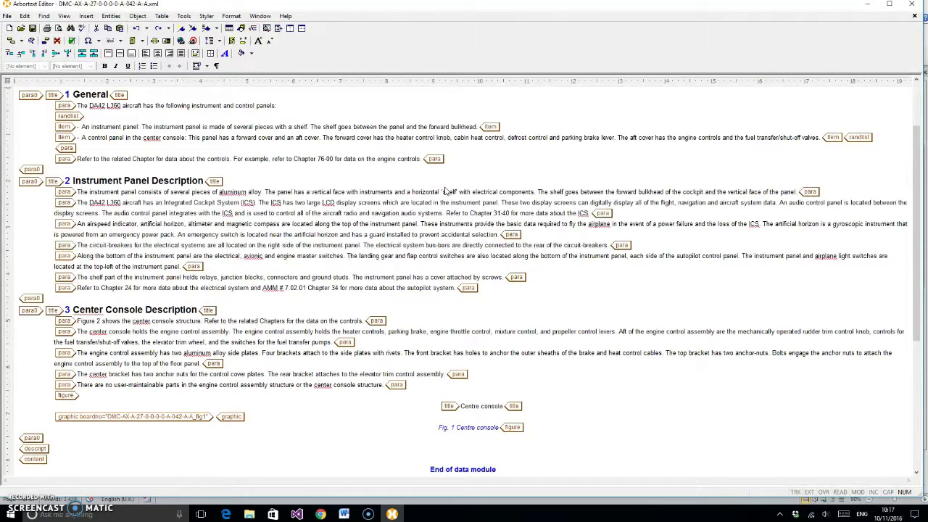
click(914, 15)
click(911, 4)
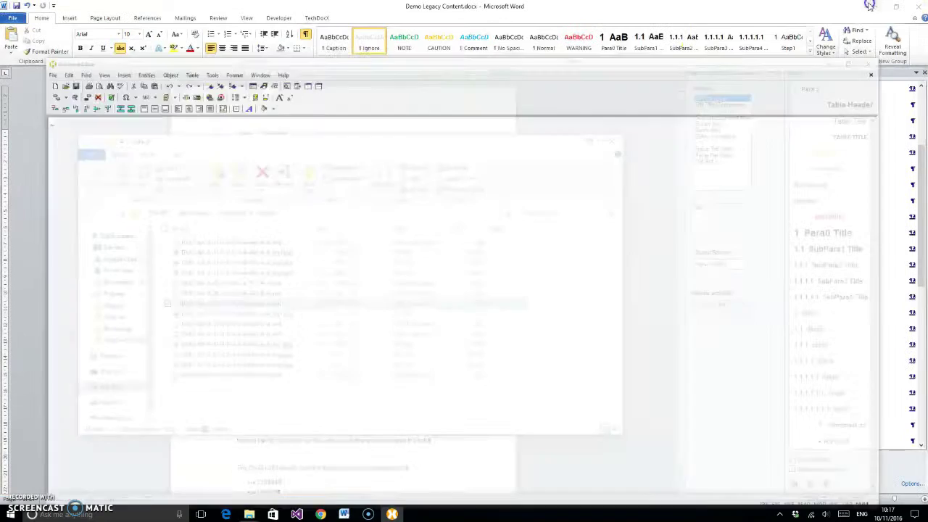
- Open DMC-AX-A-27-2-0-0-0-A-320-A-A.xml and examine its preliminary requirements, support equipment and safety conditions
double_click(273, 325)
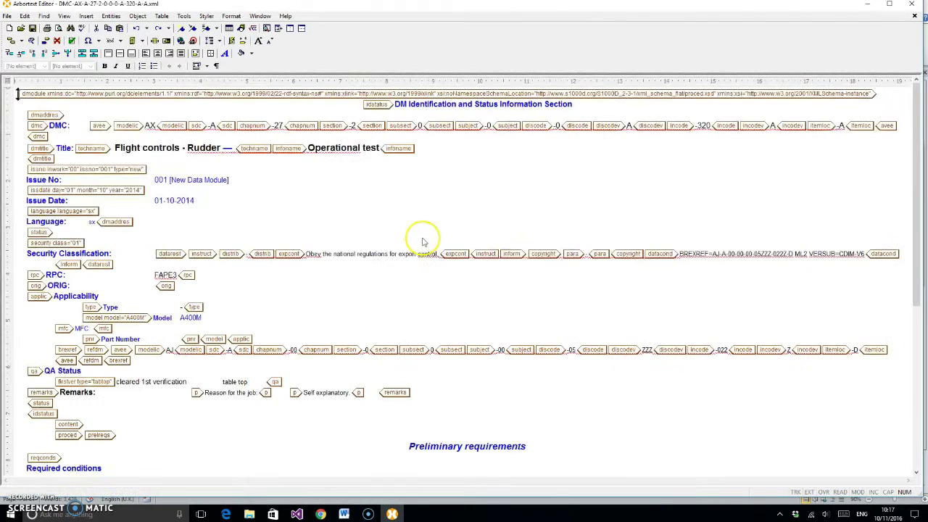
scroll(431, 245, down, 3)
scroll(431, 245, down, 5)
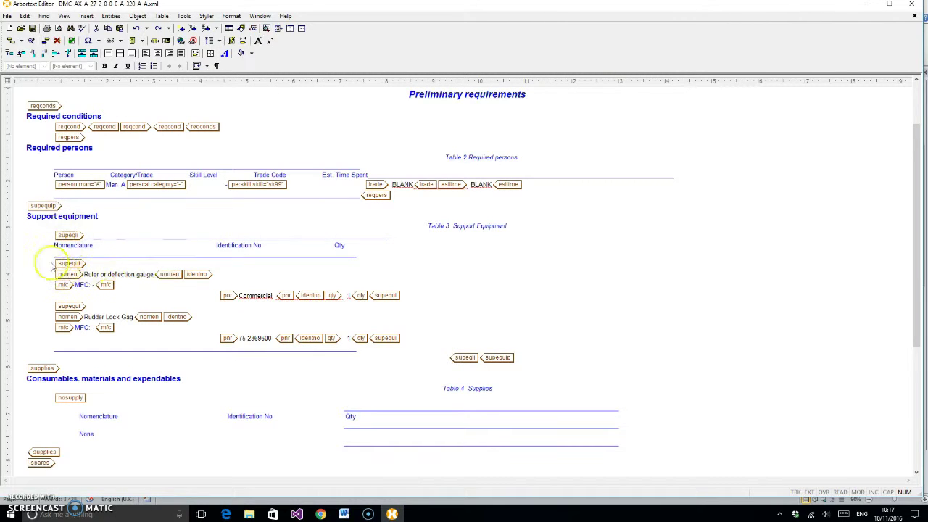
scroll(384, 296, down, 2)
scroll(366, 272, down, 3)
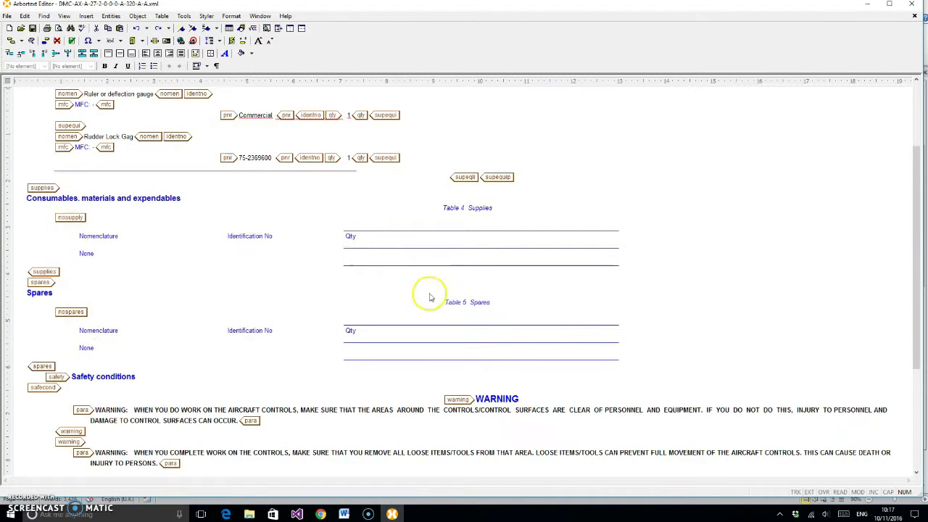
scroll(421, 299, down, 3)
scroll(418, 300, down, 1)
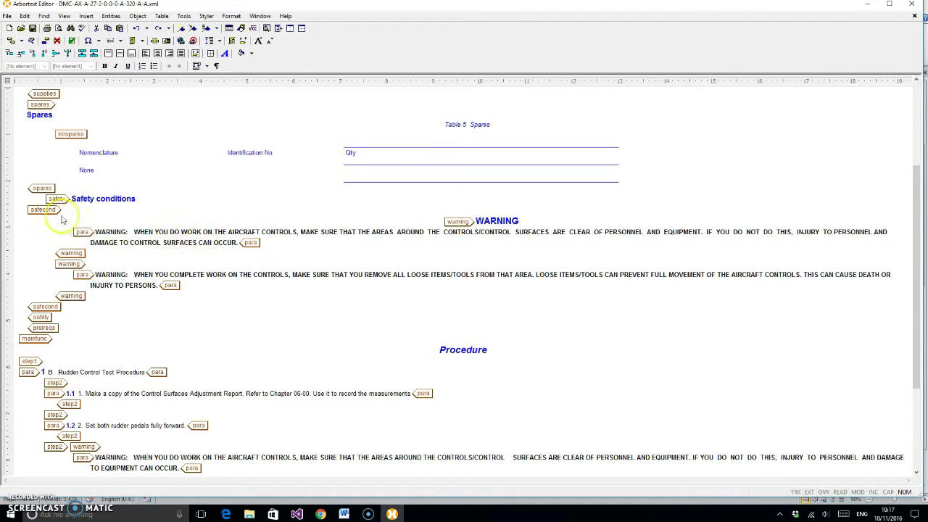
- Examine the Rudder Control Test Procedure steps and their embedded warning, then close the module and return to the Output folder
scroll(225, 293, down, 6)
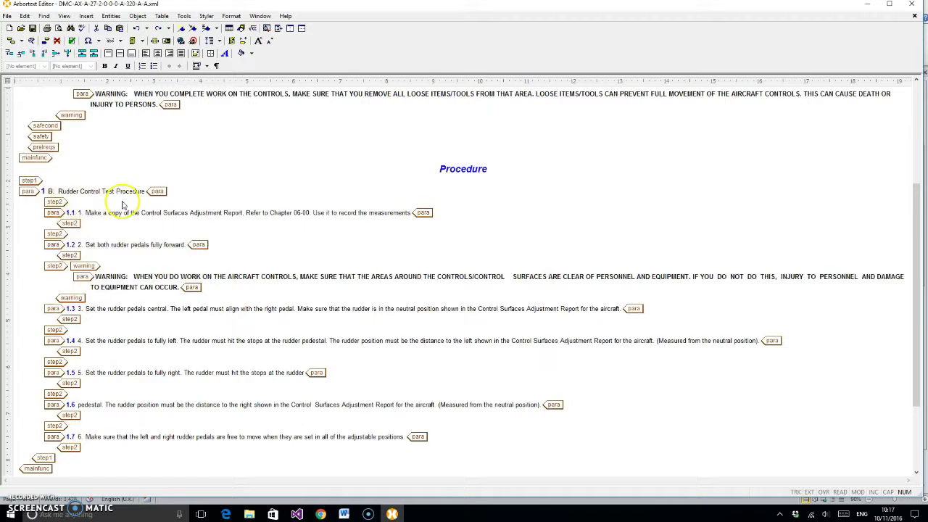
scroll(167, 200, down, 1)
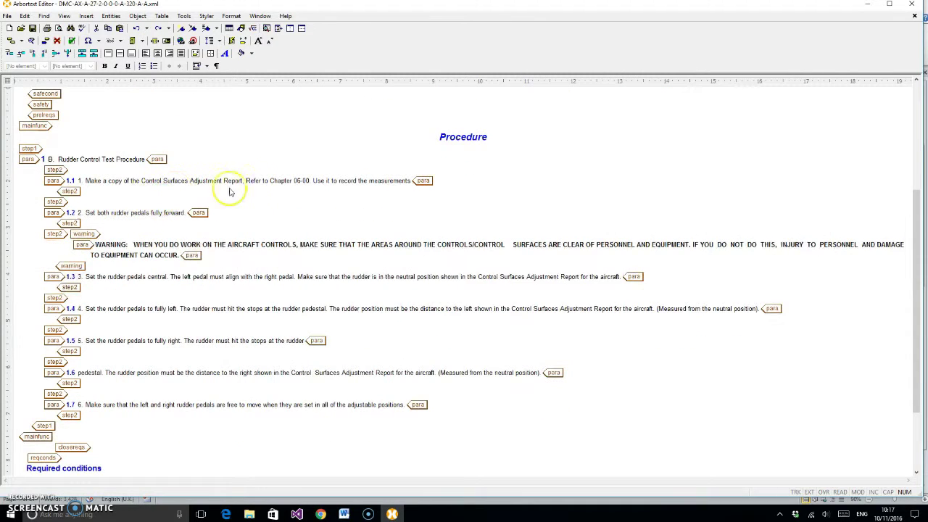
scroll(250, 194, down, 1)
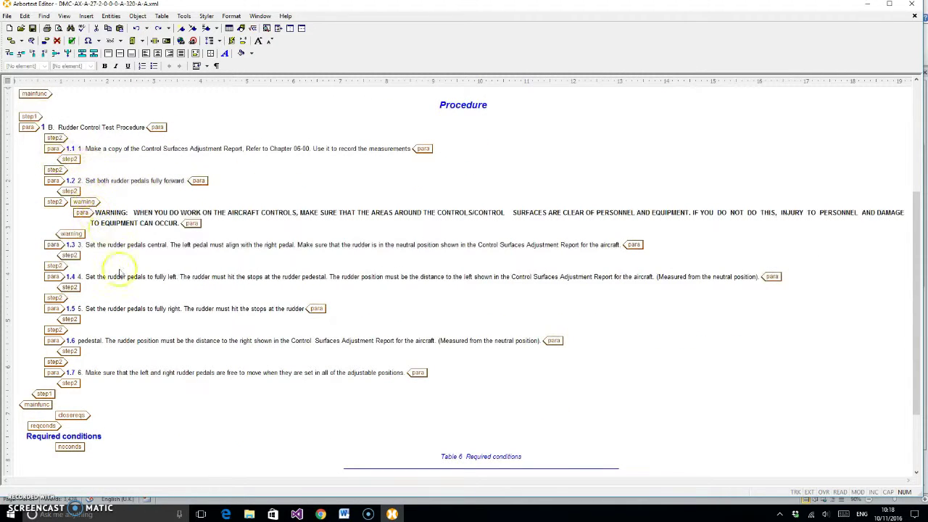
scroll(194, 356, up, 1)
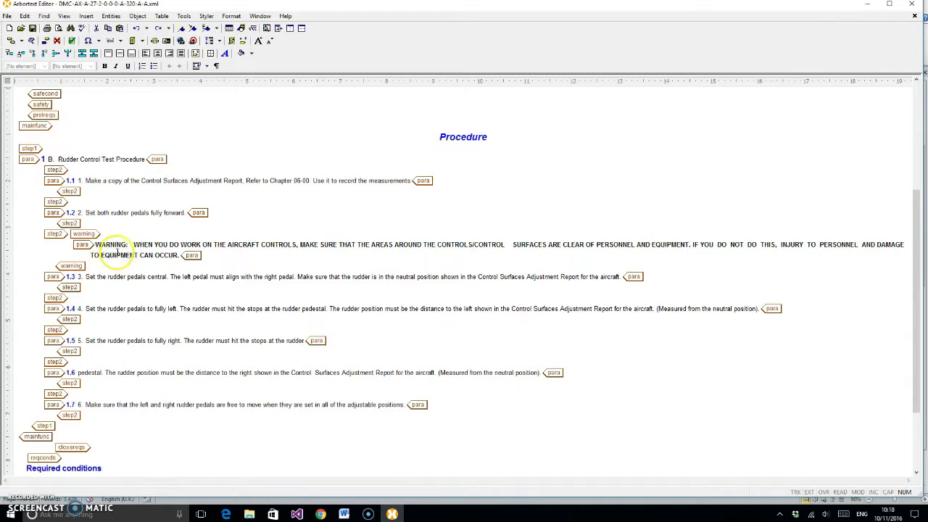
click(914, 16)
click(869, 6)
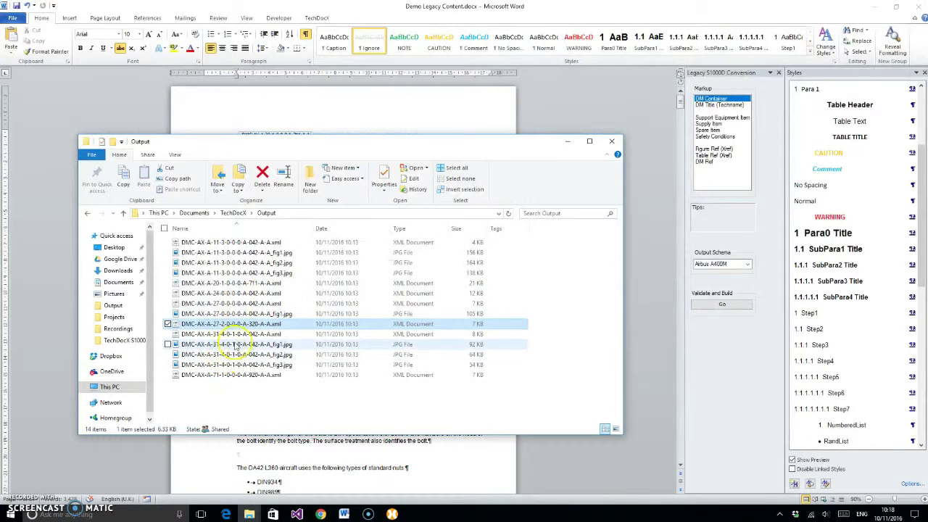
- Open DMC-AX-A-31-4-0-1-0-A-042-A-A.xml and examine the Blade Centres paragraphs, cross-references and sequential list
double_click(230, 334)
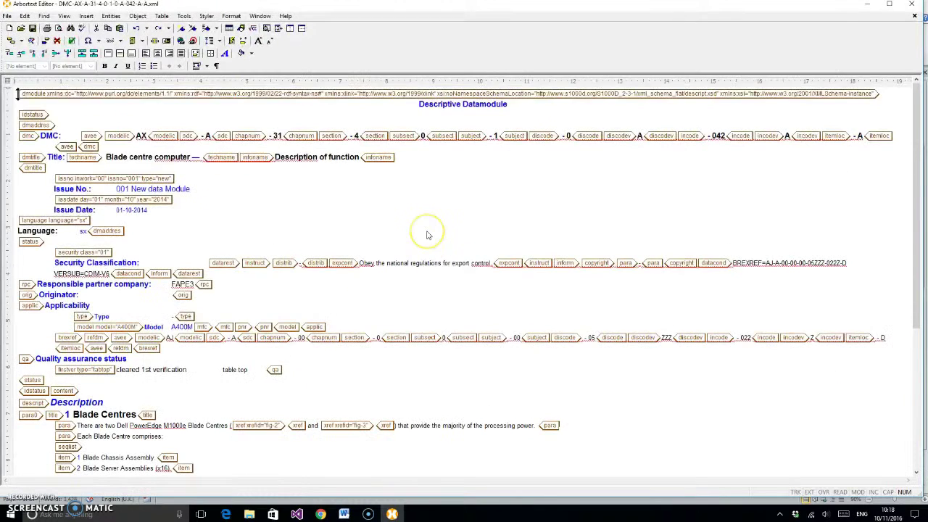
scroll(428, 235, down, 6)
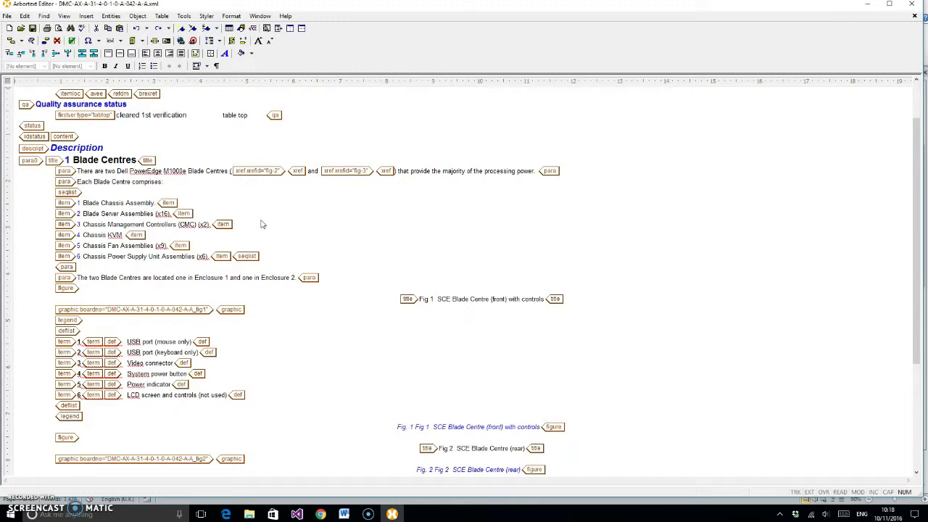
scroll(262, 224, up, 1)
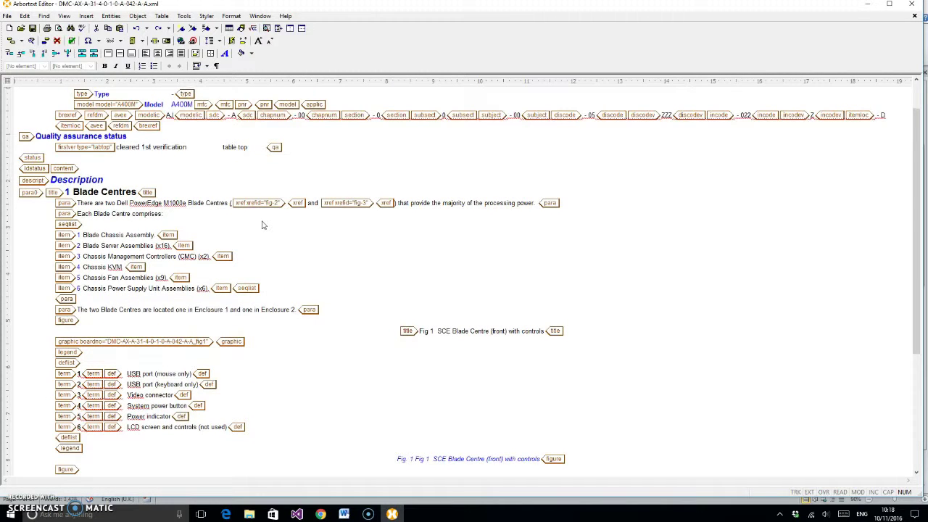
- Switch to Demo Legacy Content.docx in Word and examine the Blade Centres numbered list and the front figure's legend
mouse_move(343, 513)
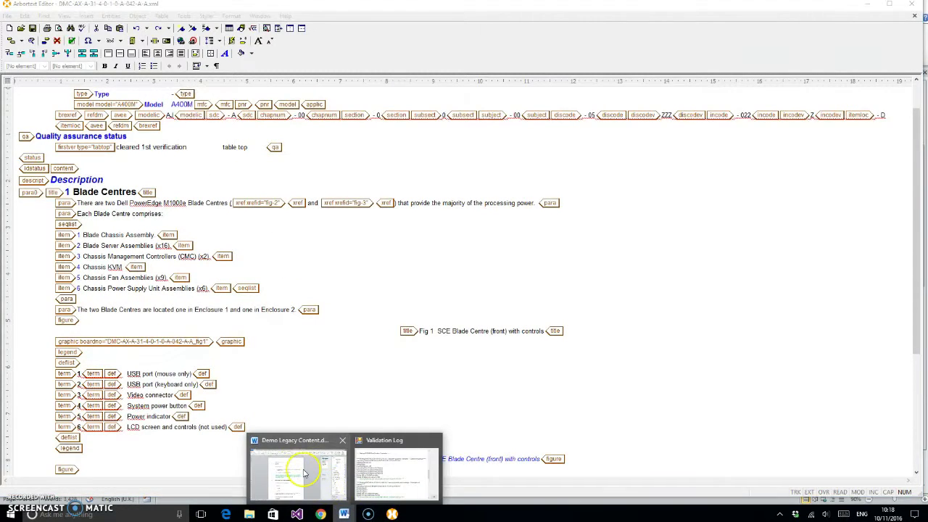
click(303, 468)
drag(684, 111, 676, 411)
click(425, 276)
click(281, 241)
click(278, 237)
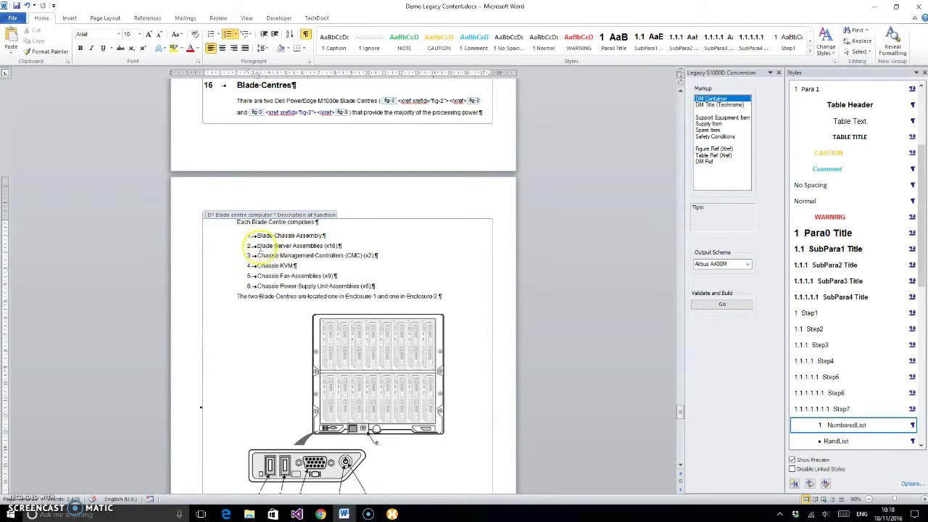
scroll(263, 248, down, 1)
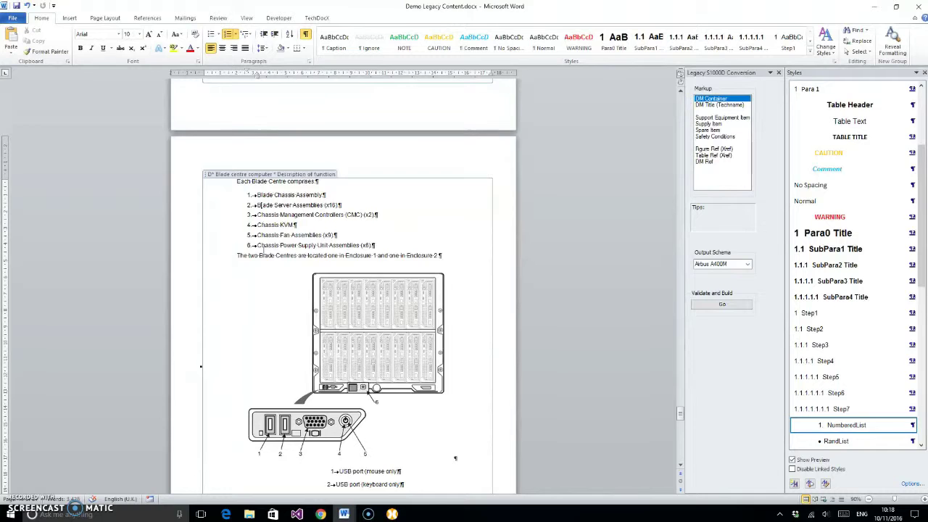
scroll(262, 248, down, 5)
click(315, 282)
click(358, 282)
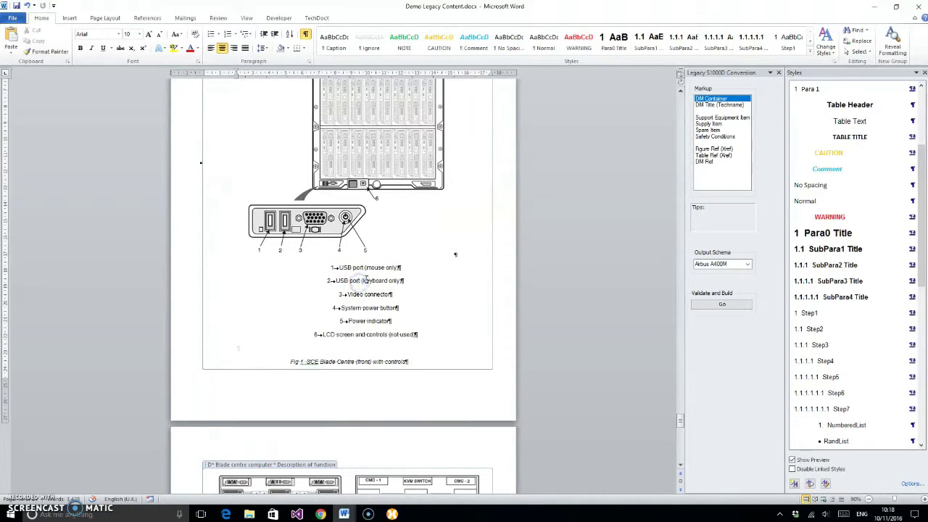
click(339, 268)
- Switch back to Arbortext Editor, examine the module's figure legends, Blade Chassis specification table and Blade Server section, then close it
click(392, 514)
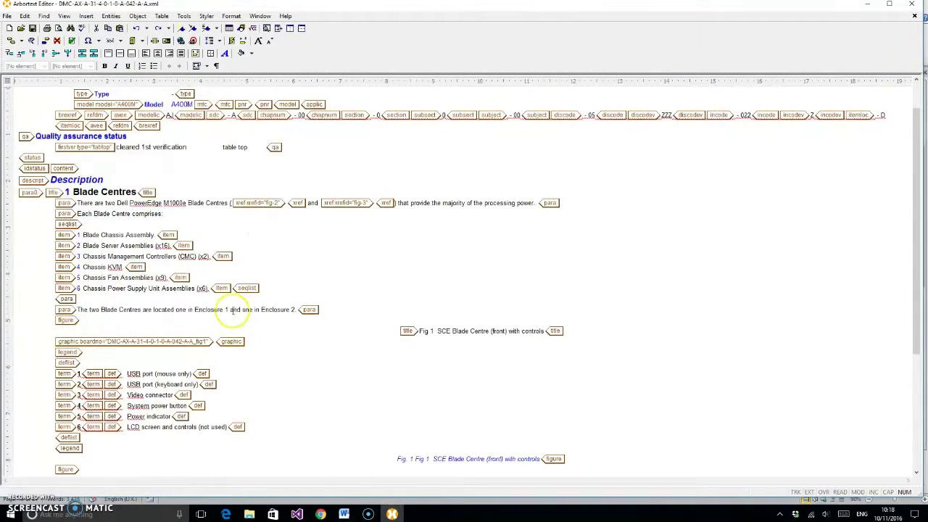
scroll(203, 351, down, 3)
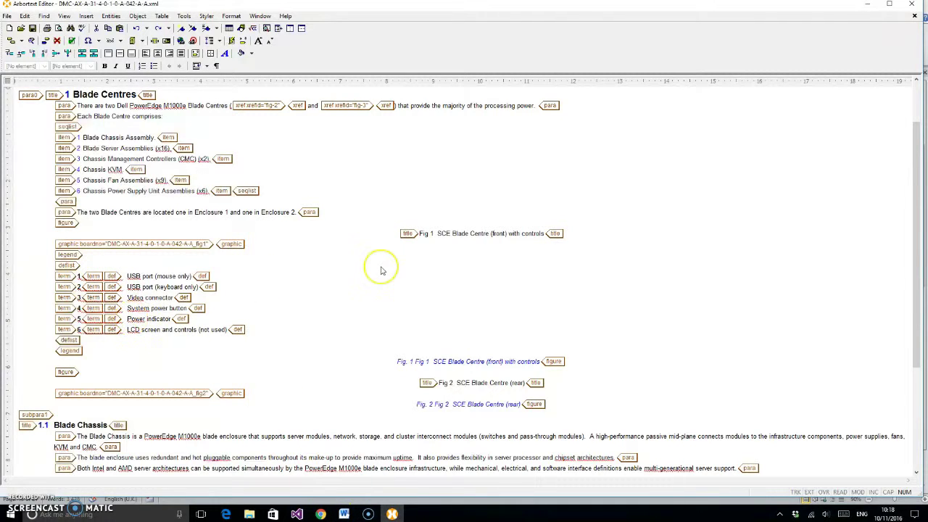
scroll(382, 271, down, 8)
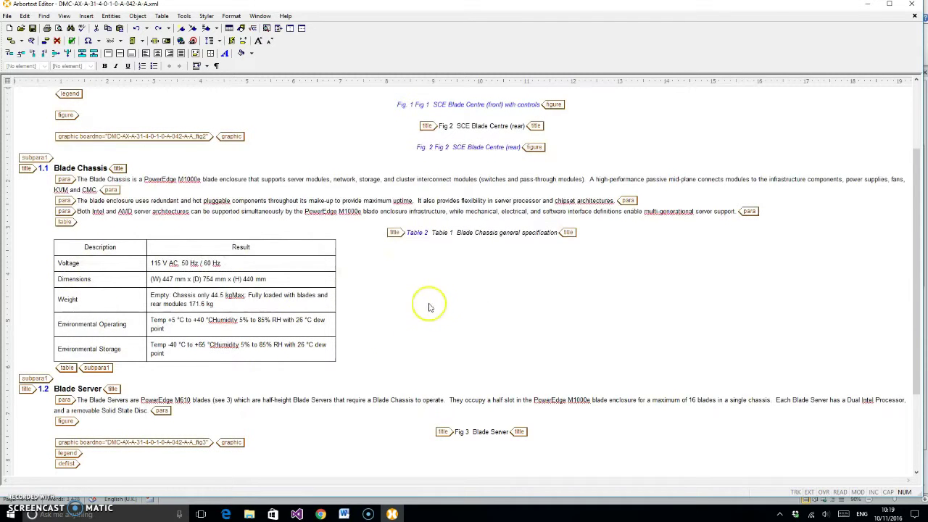
scroll(471, 290, down, 7)
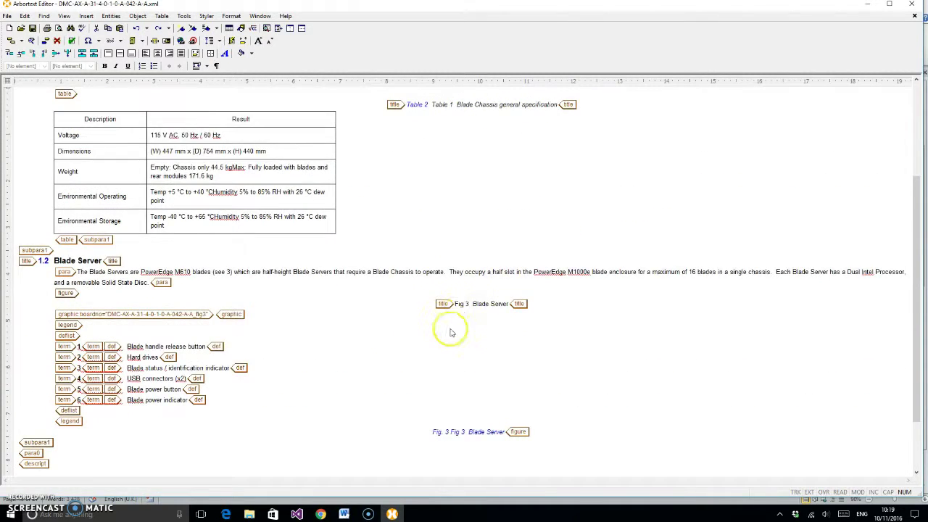
scroll(338, 304, up, 3)
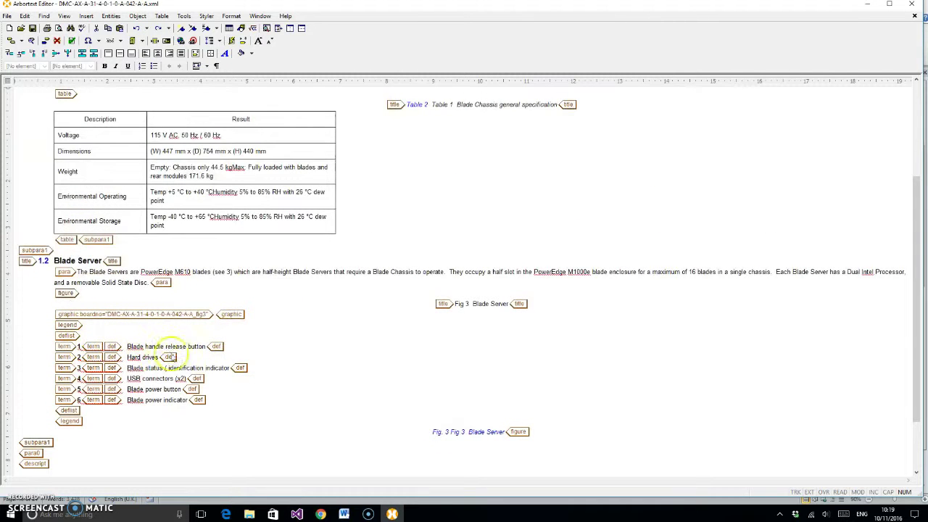
click(914, 16)
click(868, 5)
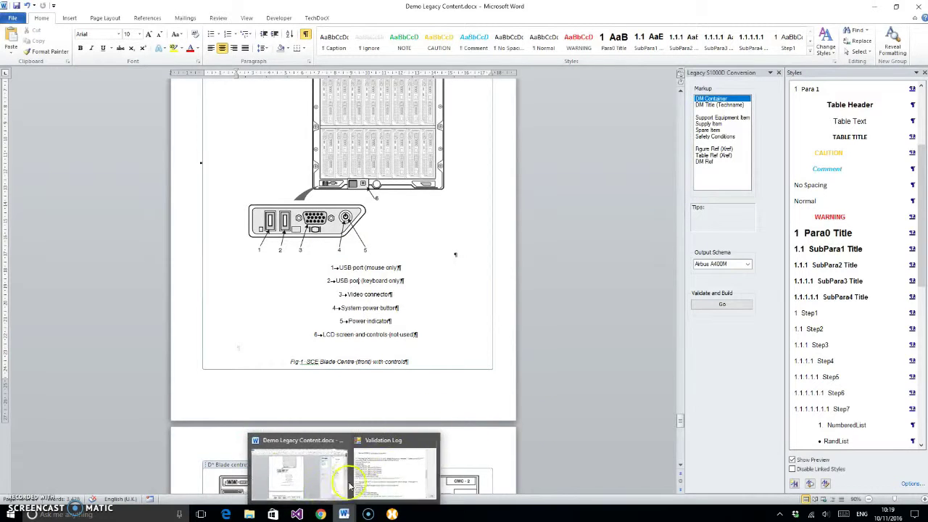
- Open DMC-AX-A-71-1-0-0-0-A-920-A-A.xml from the Output folder and examine its preliminary requirements and safety conditions
mouse_move(249, 513)
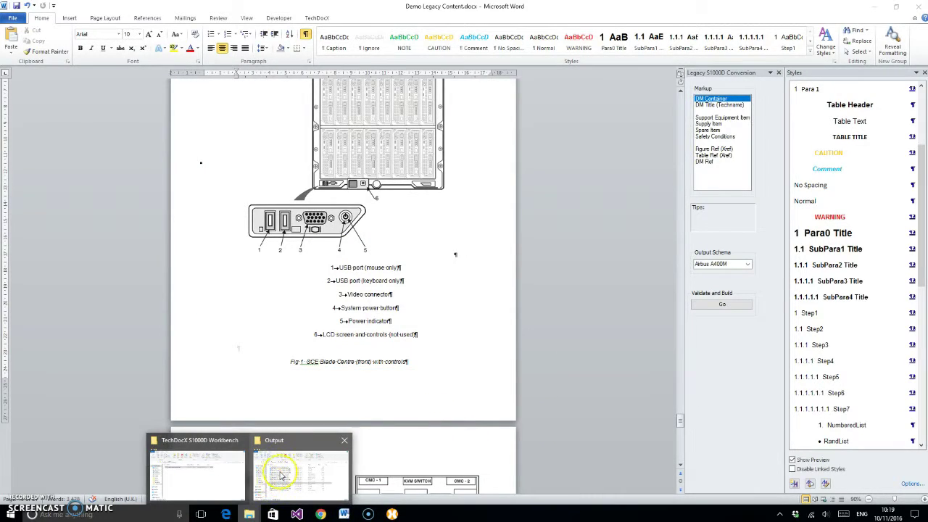
click(280, 475)
click(235, 377)
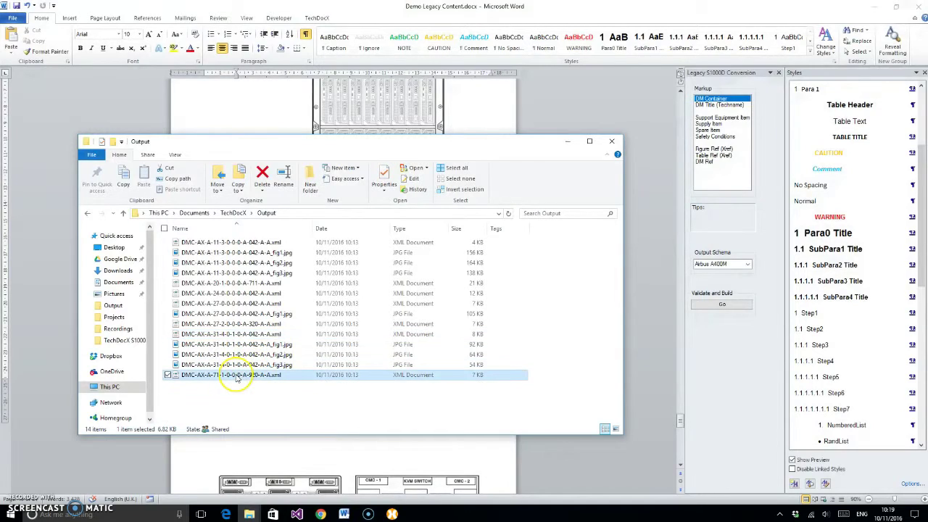
double_click(235, 376)
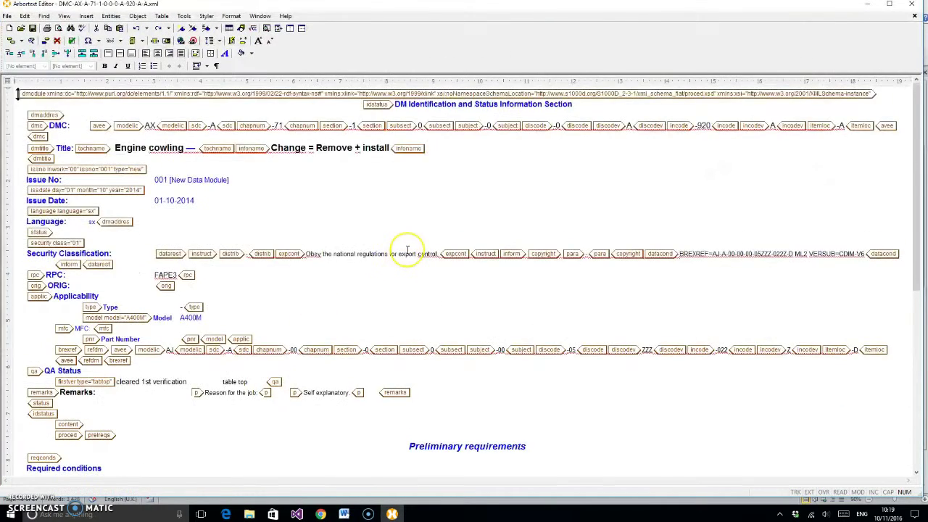
scroll(407, 249, down, 12)
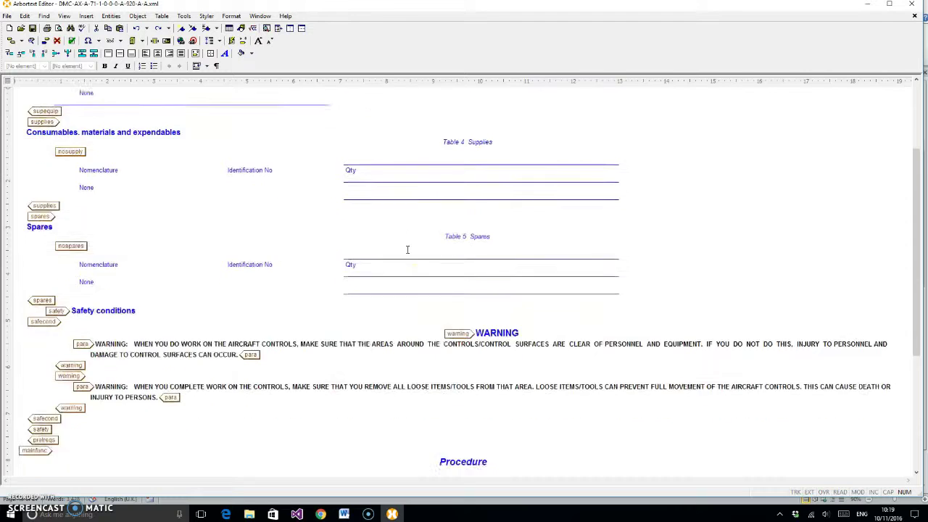
scroll(407, 249, down, 4)
scroll(160, 240, down, 3)
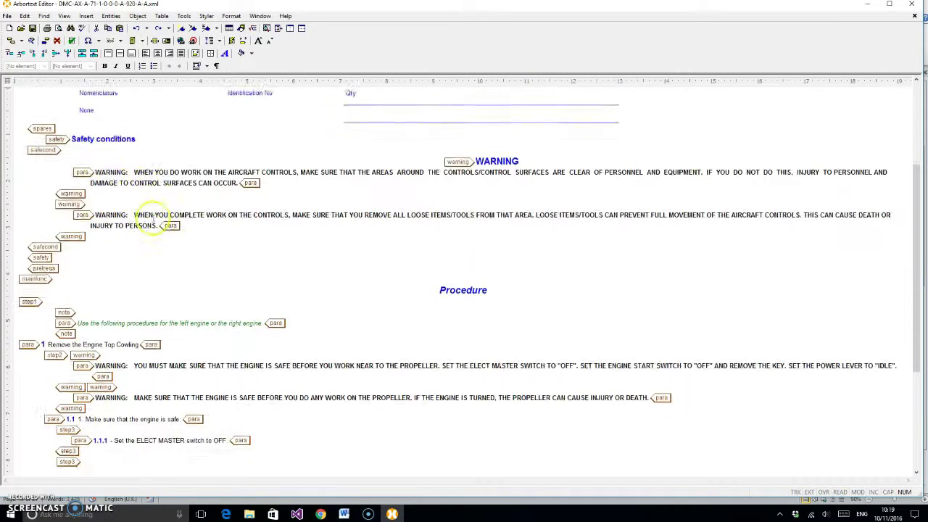
- Examine the engine cowling procedure's warnings, nested steps and random list through to the closing requirements, then return to the module's start
scroll(239, 268, down, 3)
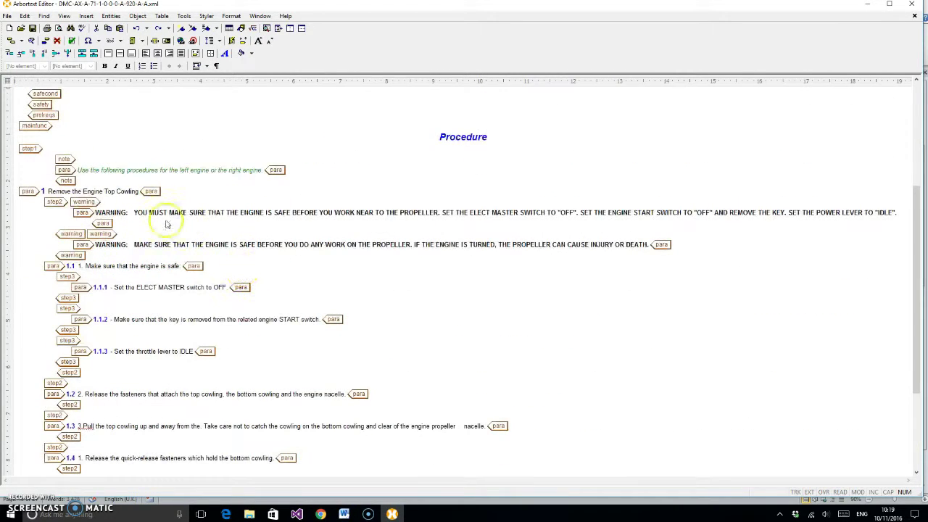
scroll(208, 192, down, 2)
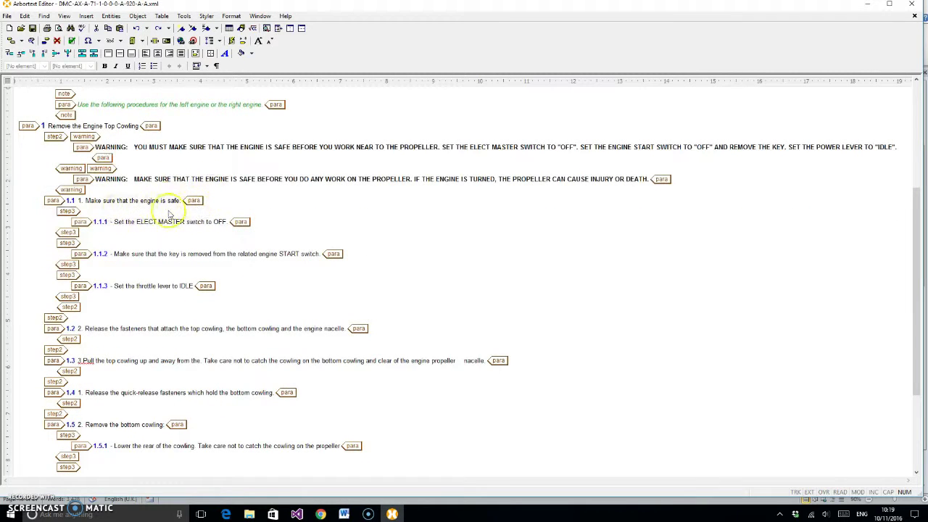
scroll(181, 250, down, 2)
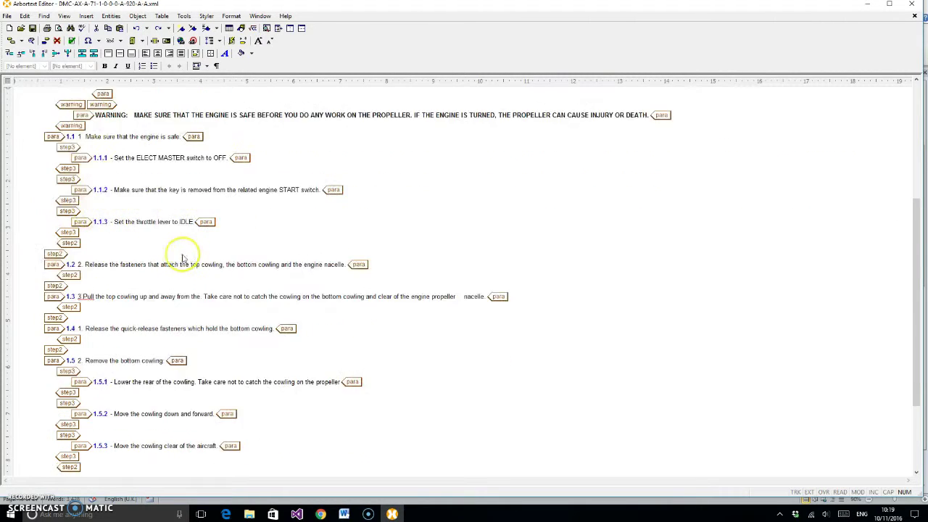
scroll(116, 254, down, 7)
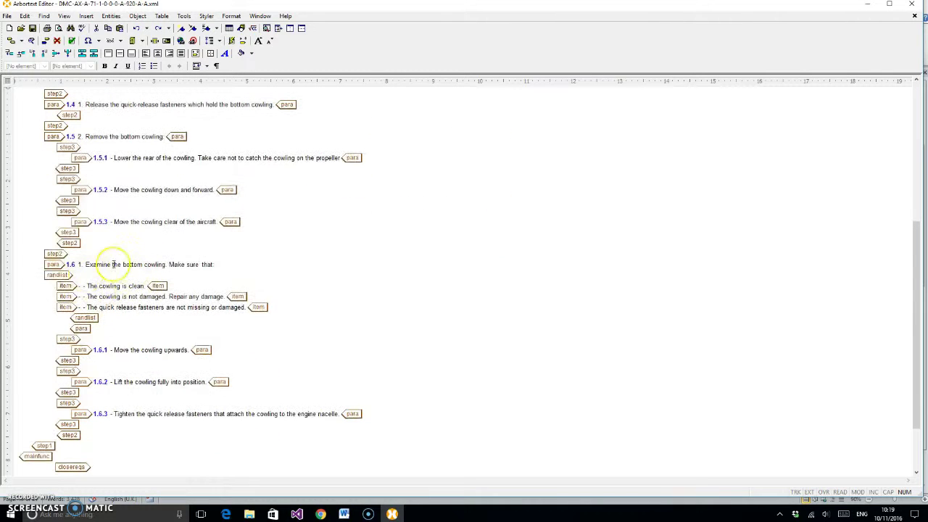
scroll(193, 311, down, 2)
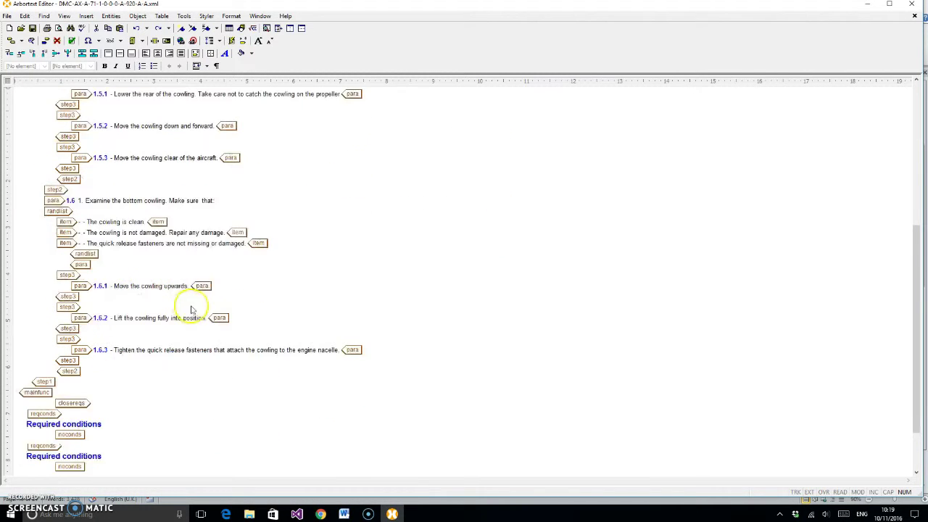
scroll(218, 303, down, 6)
scroll(269, 297, up, 16)
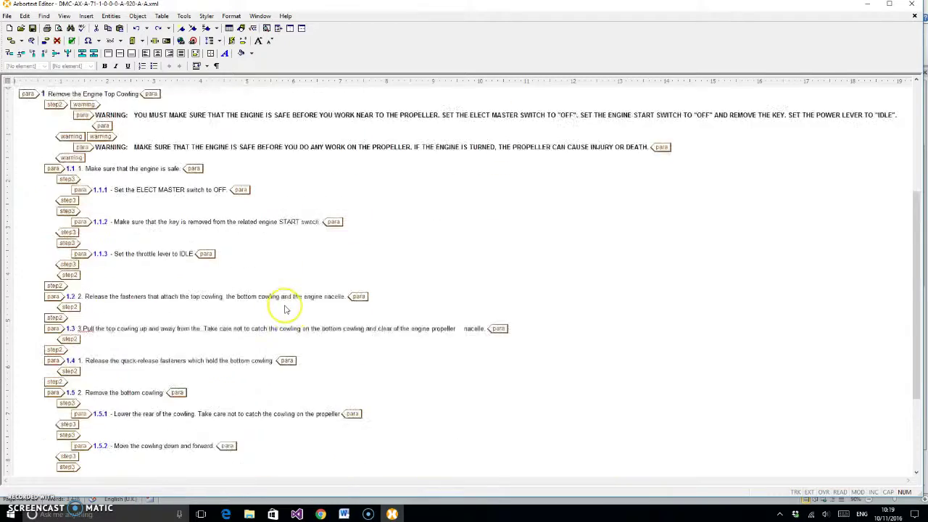
scroll(285, 309, up, 20)
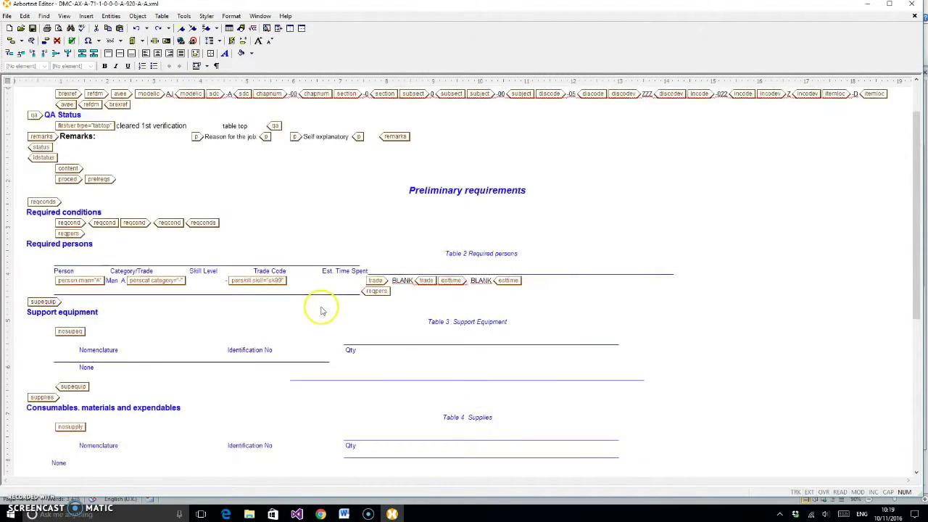
scroll(323, 310, up, 8)
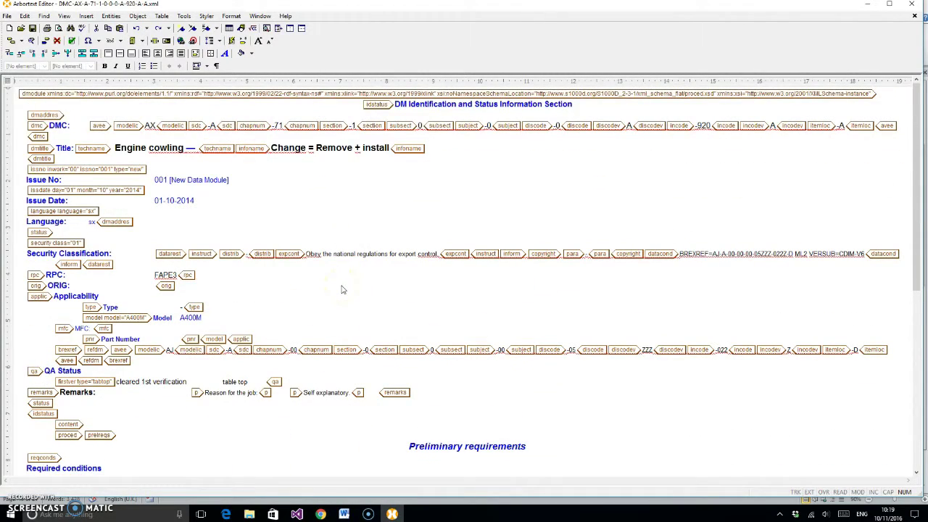
- Close the engine cowling module, minimise Arbortext Editor and the Output folder, and return to the General section of Demo Legacy Content.docx in Word
click(915, 16)
click(874, 9)
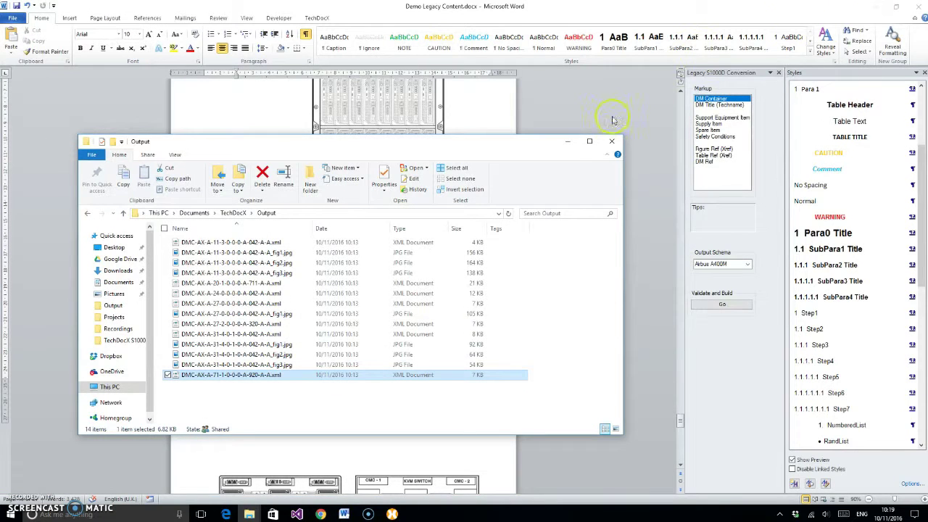
click(567, 142)
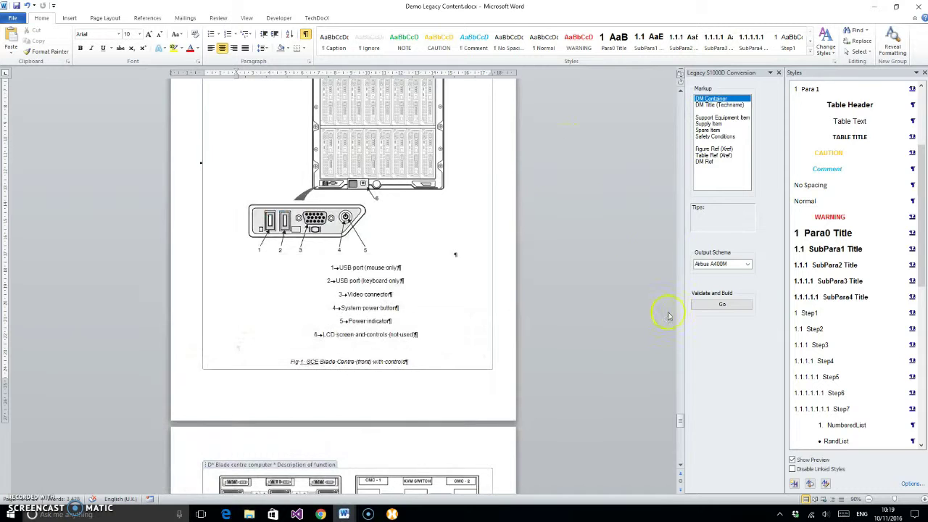
drag(686, 425, 682, 95)
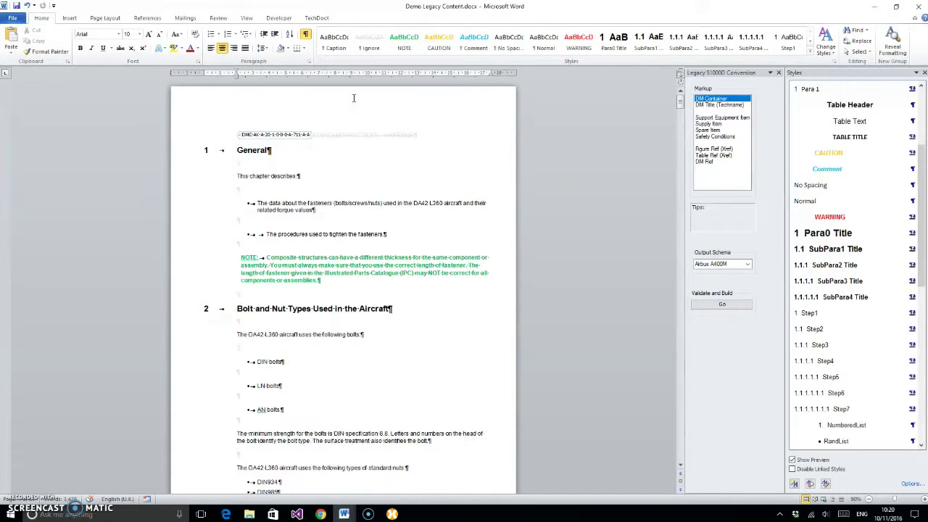
click(408, 6)
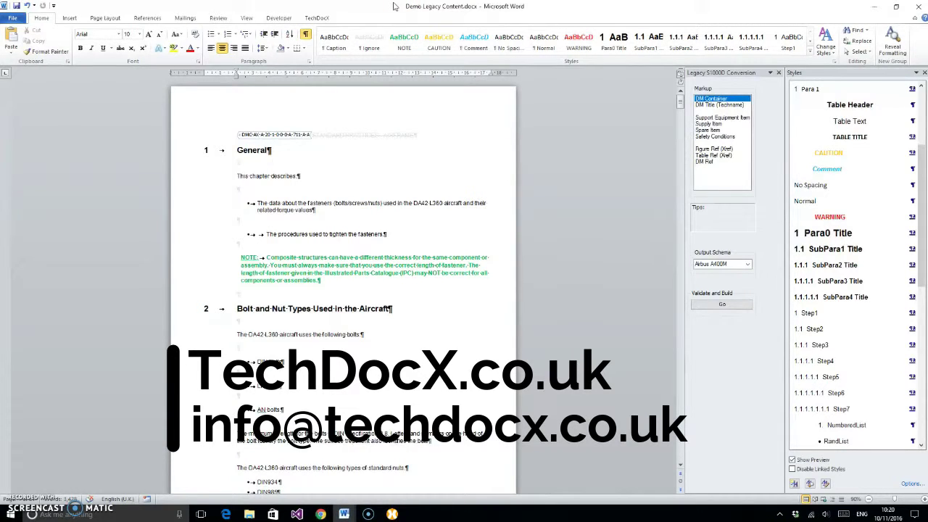
click(377, 7)
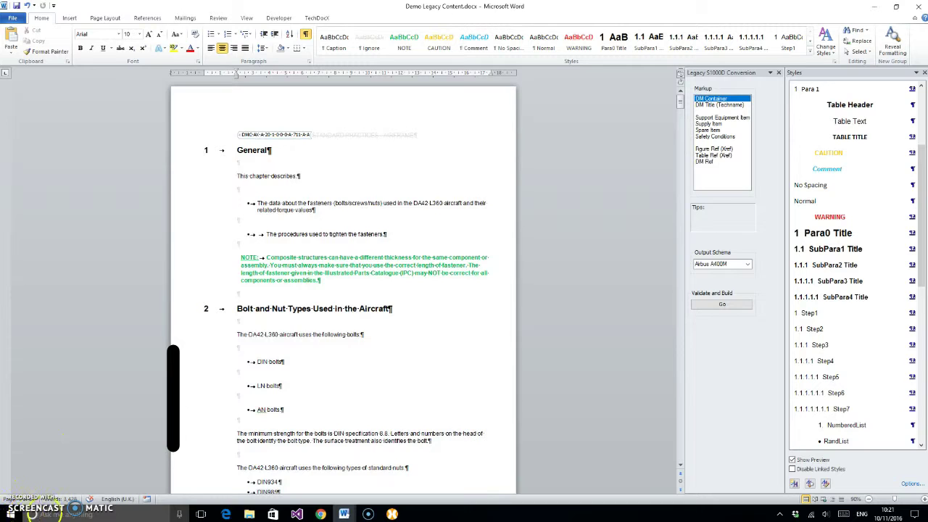
click(368, 514)
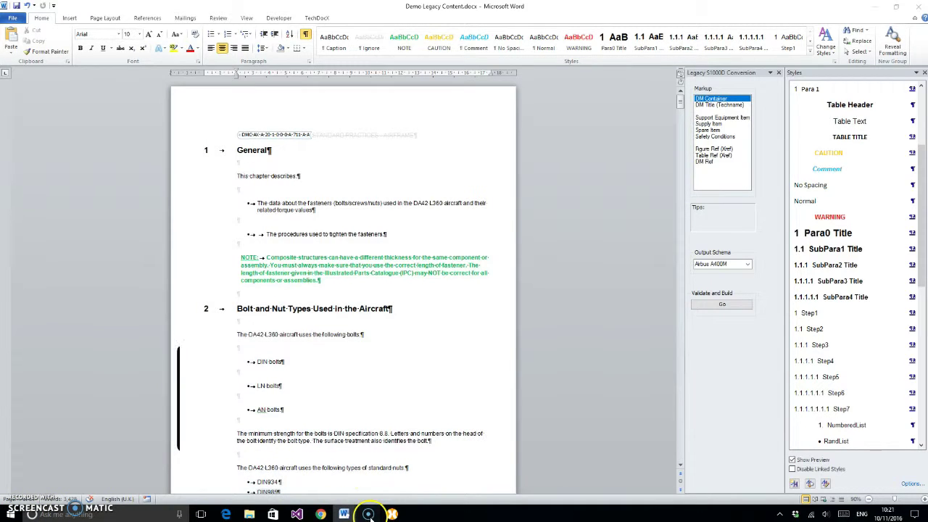